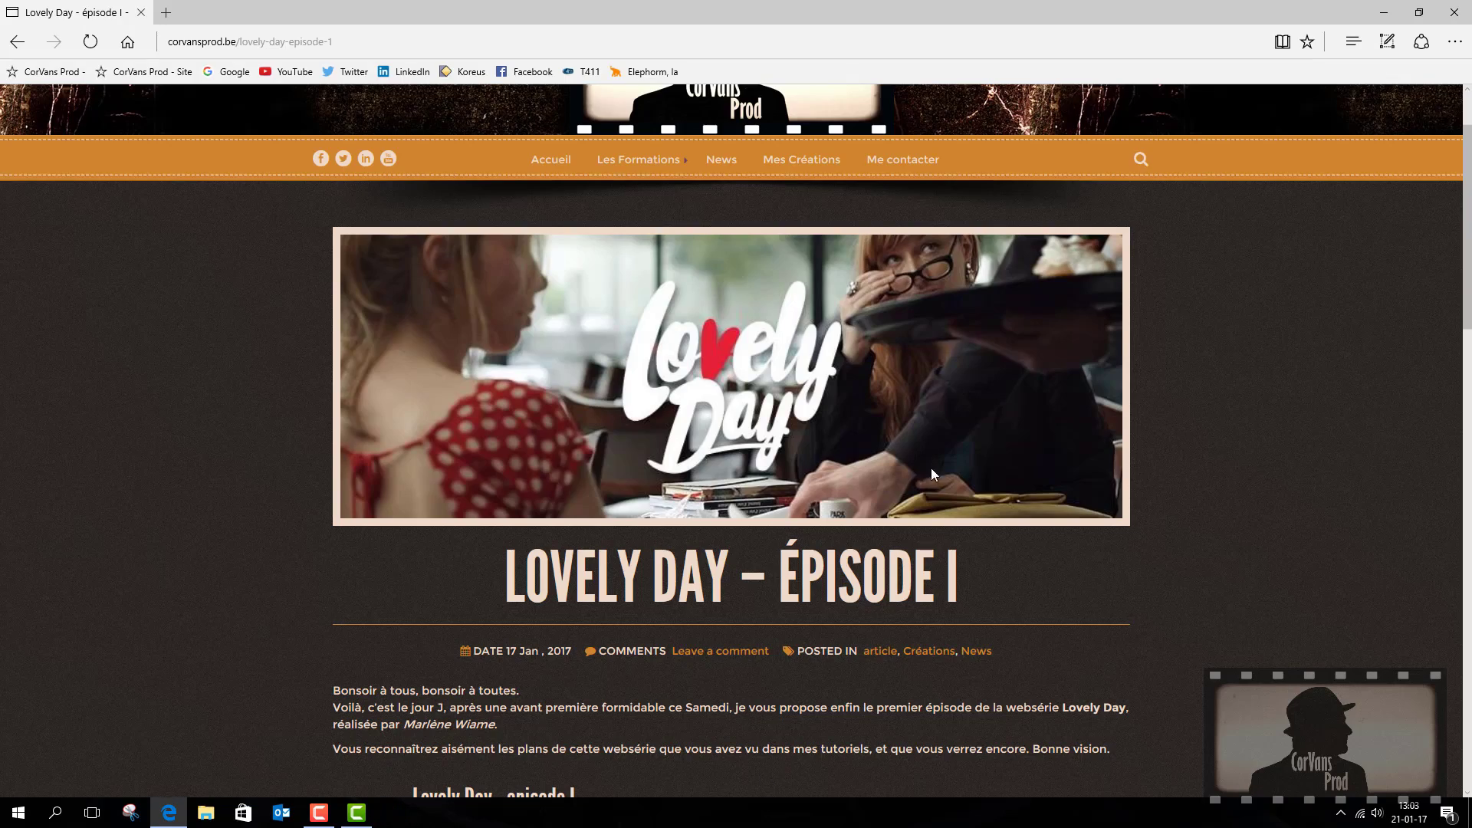
# Step: Look through the Lovely Day – Épisode I article and its embedded video
pyautogui.scroll(-5, 932, 474)
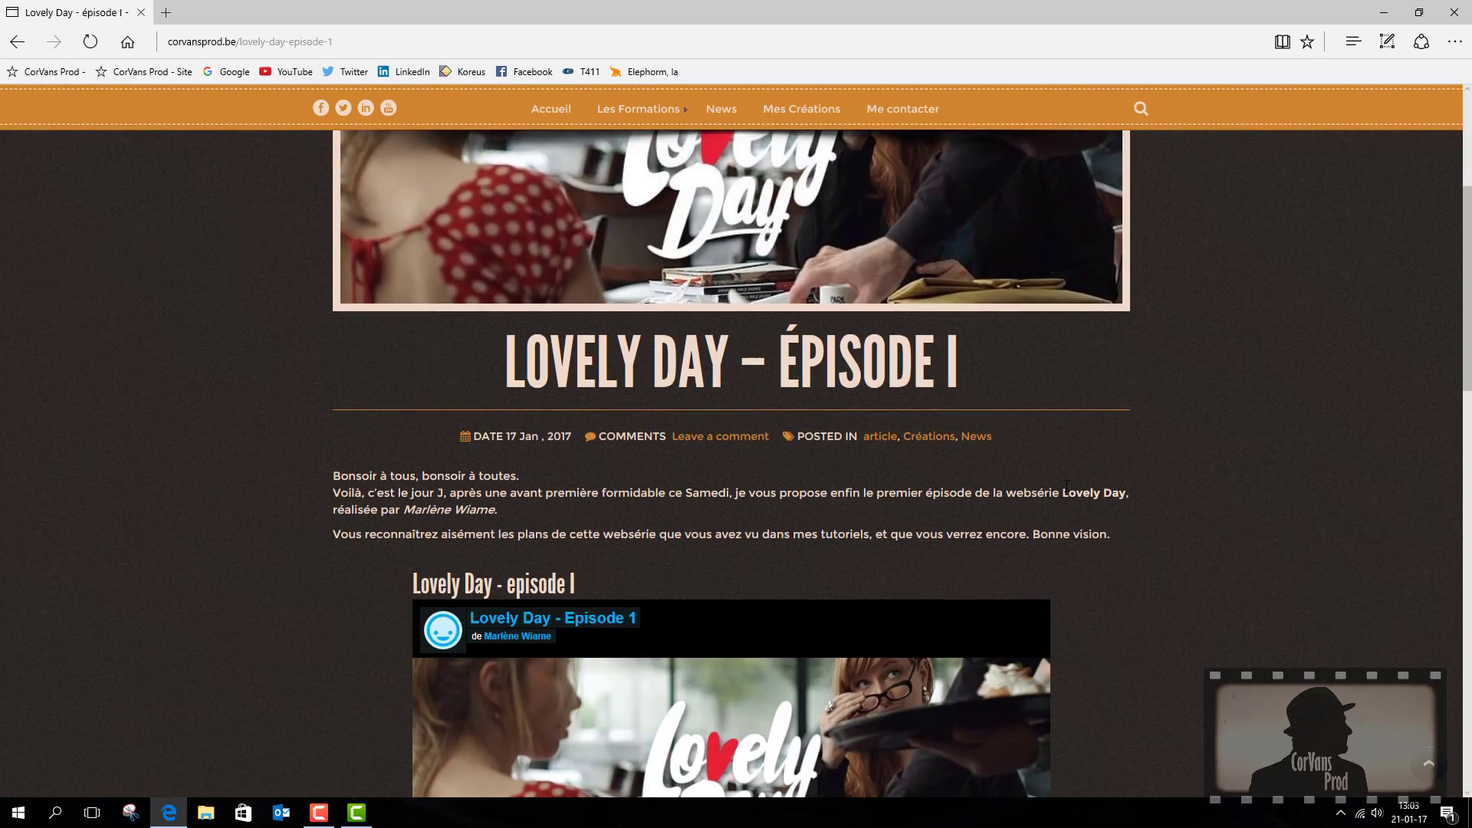
pyautogui.scroll(5, 1187, 408)
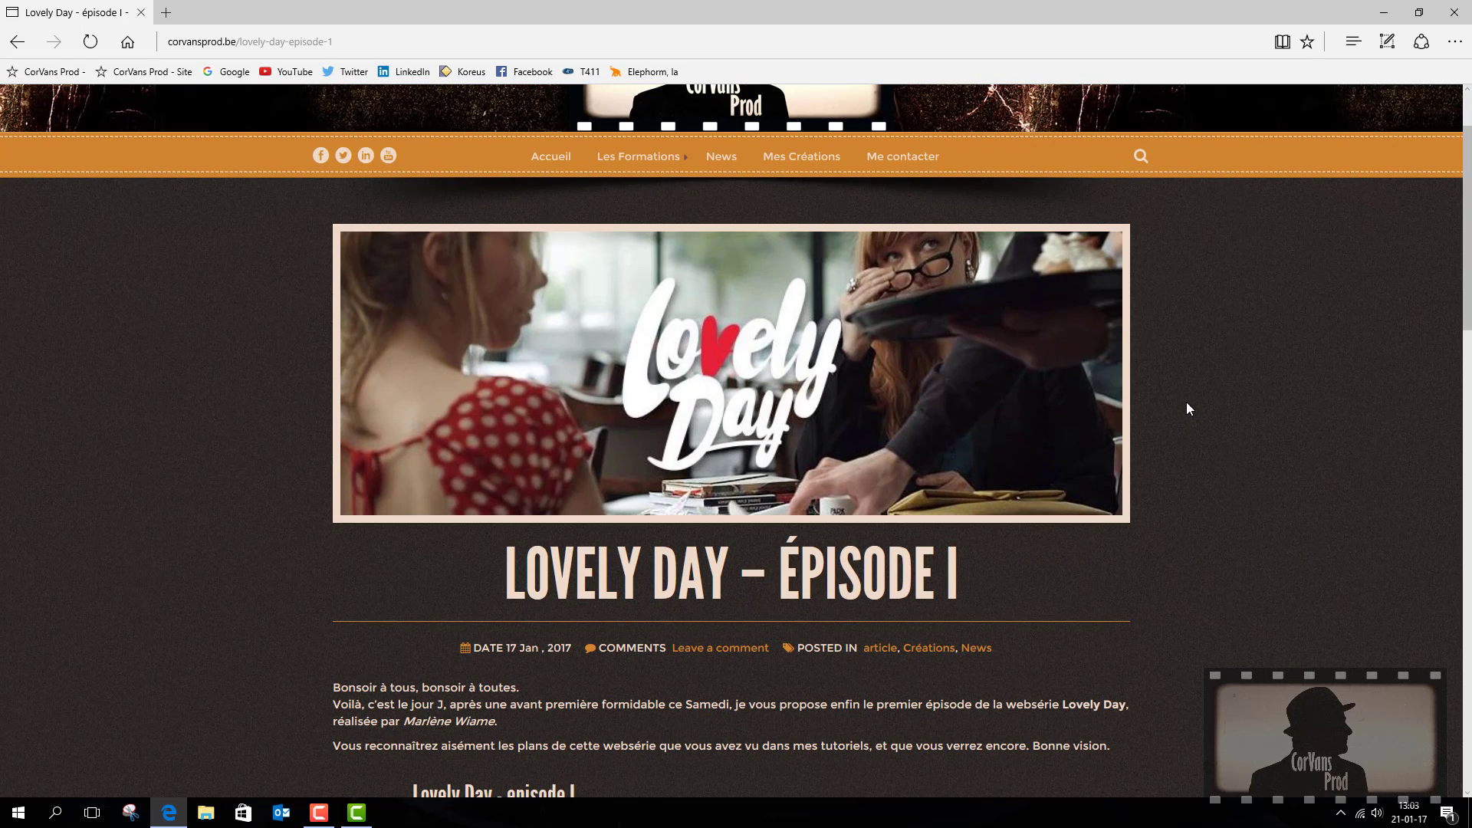
pyautogui.scroll(-1, 1186, 401)
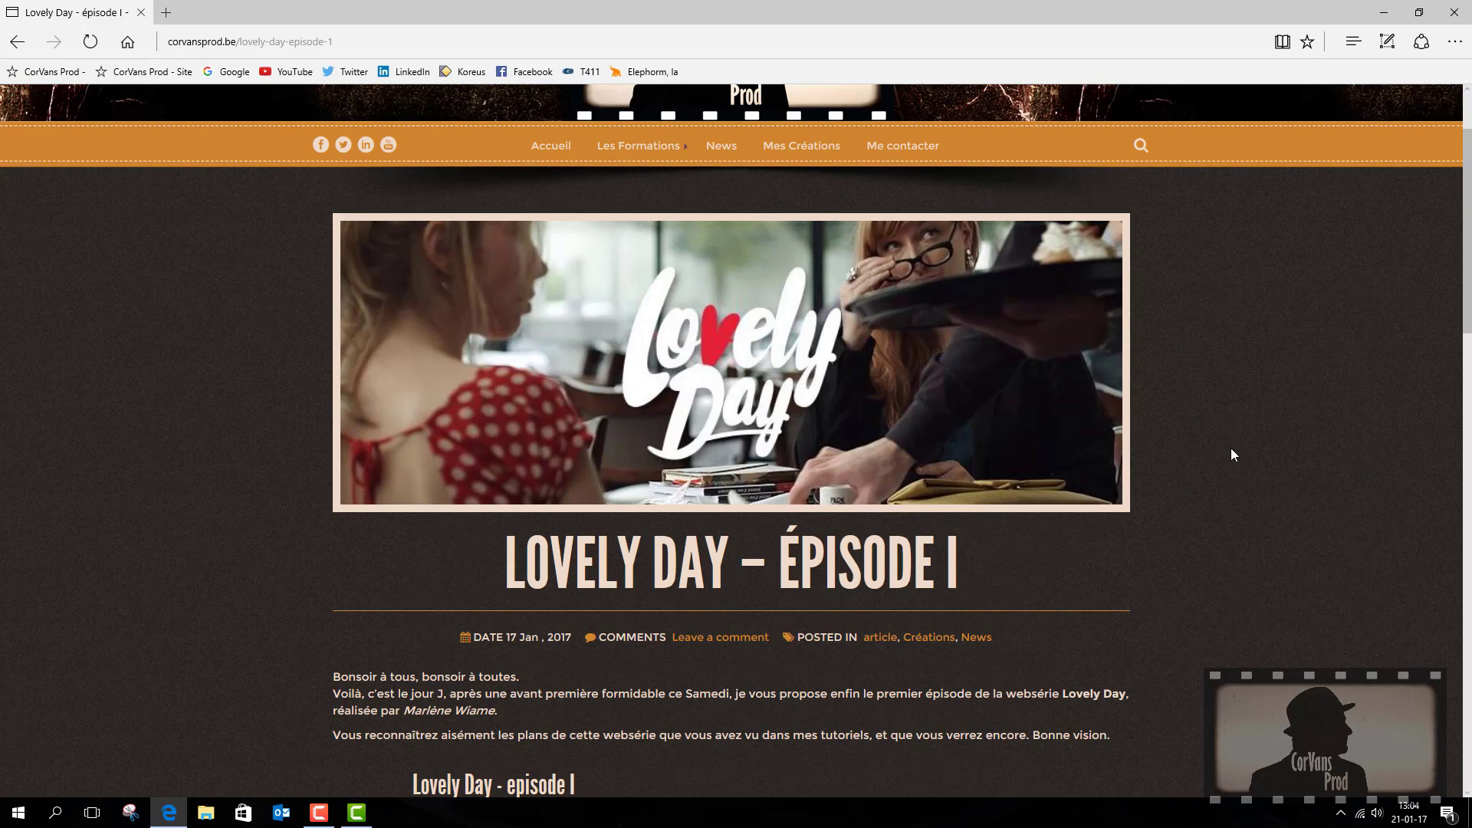
pyautogui.scroll(-5, 1226, 451)
pyautogui.scroll(2, 1224, 449)
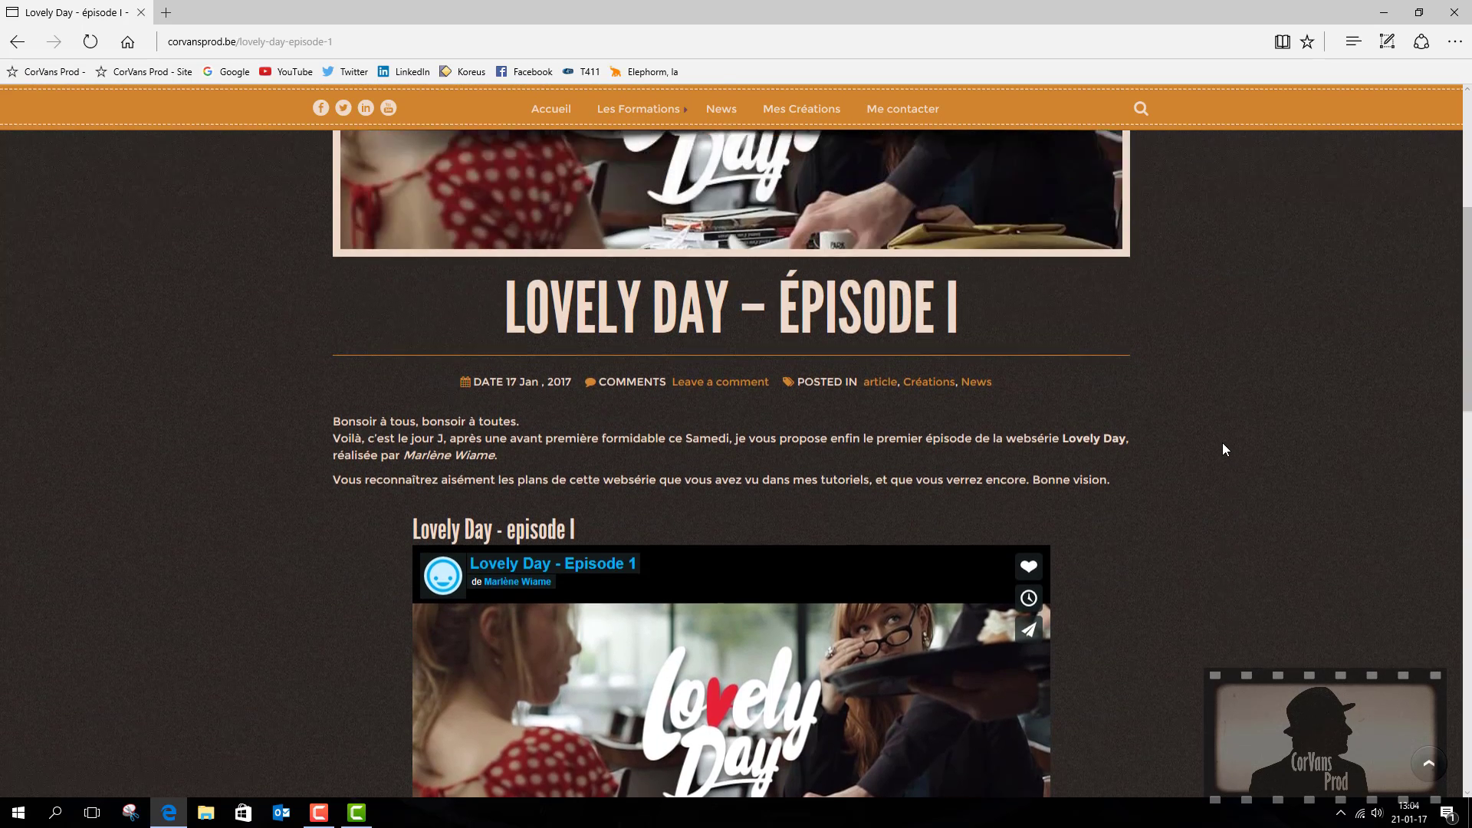
pyautogui.scroll(3, 1223, 445)
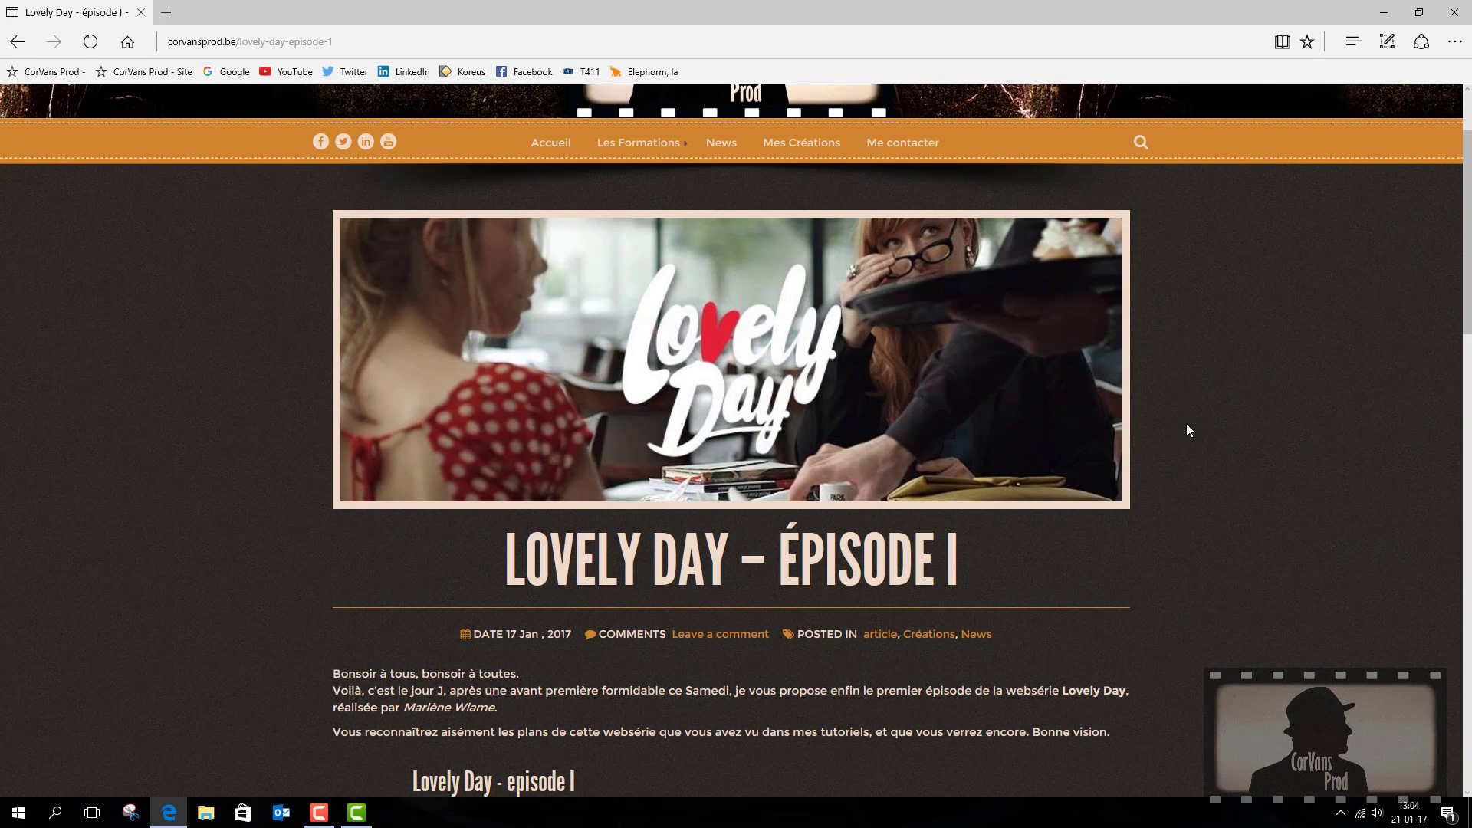
pyautogui.scroll(-1, 1194, 431)
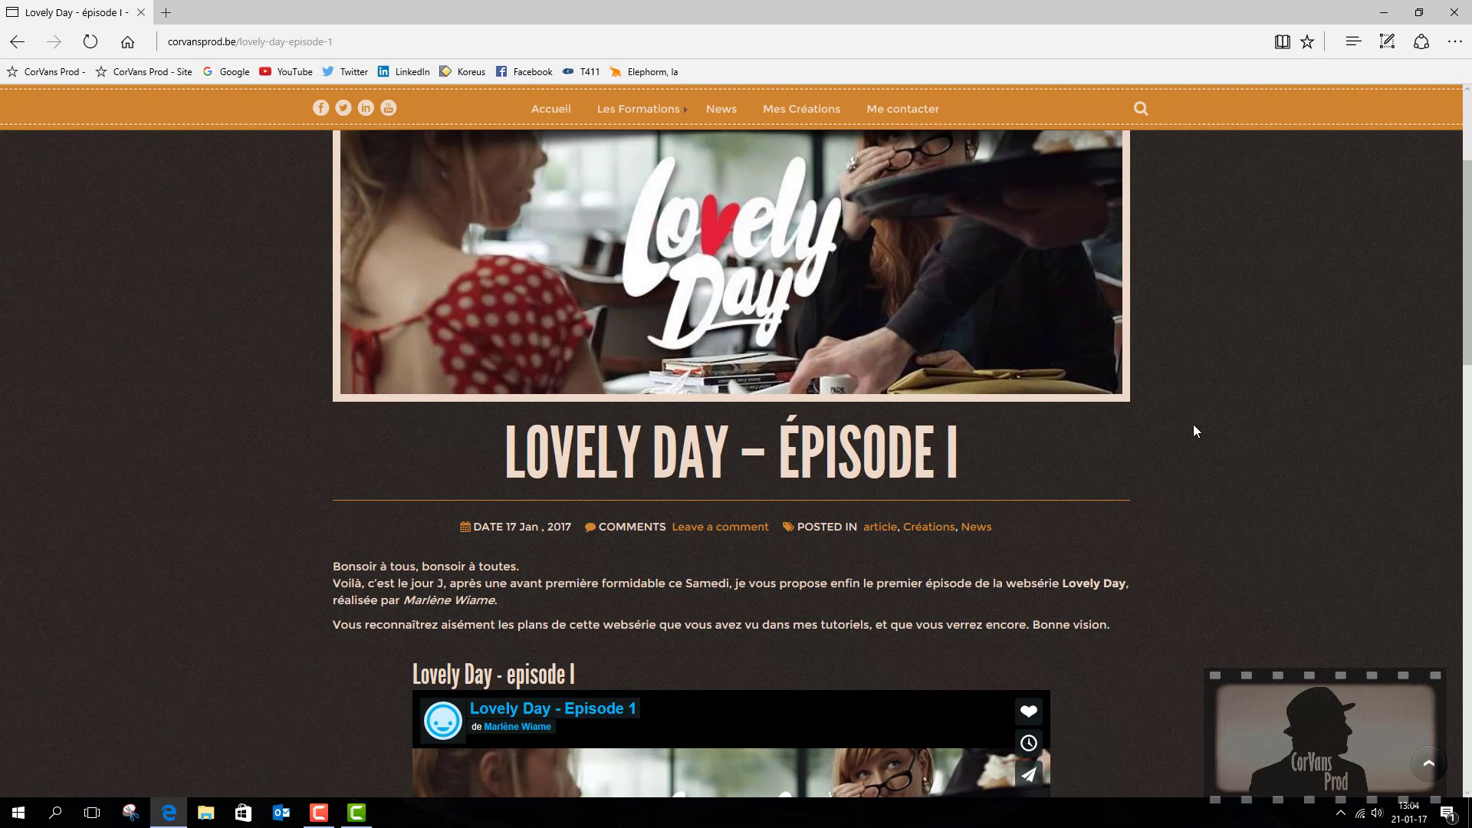
# Step: Switch to DaVinci Resolve on the Bureau 1 desktop and browse the curve modes, including Hue Vs Sat, returning to Custom
pyautogui.press('super+Tab')
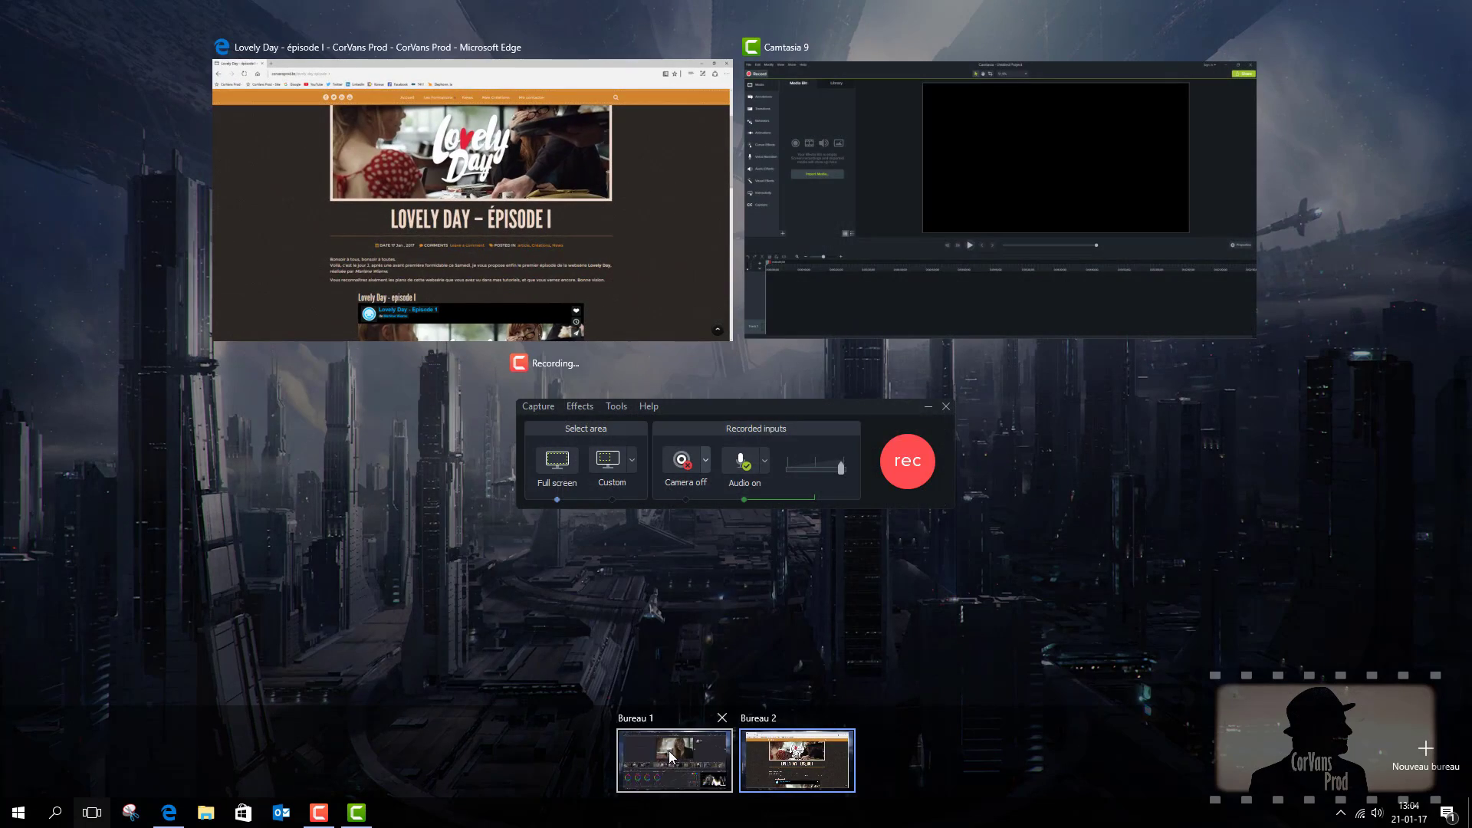
pyautogui.click(638, 771)
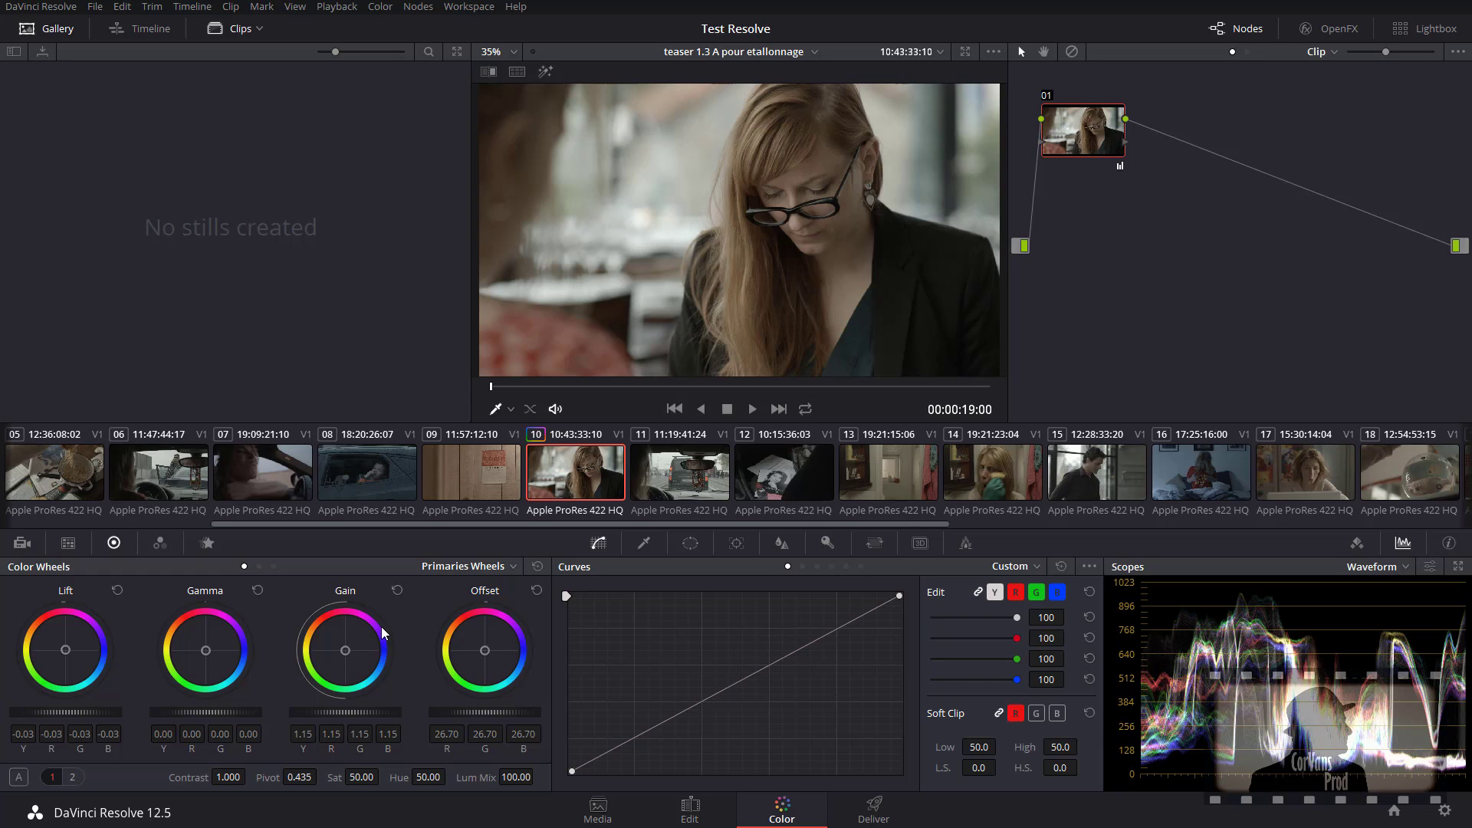
pyautogui.click(802, 566)
pyautogui.click(817, 567)
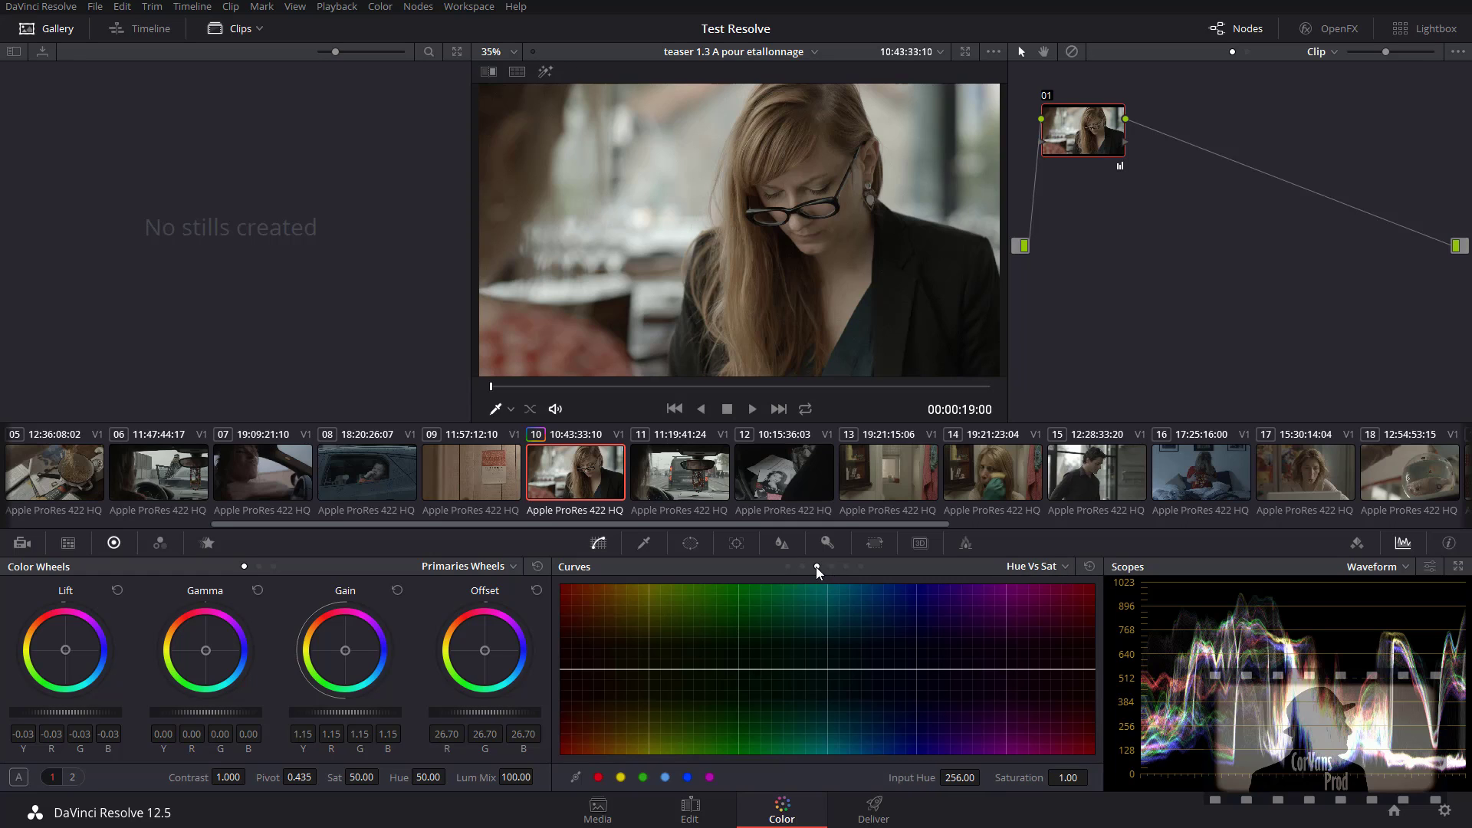
pyautogui.click(828, 566)
pyautogui.click(788, 566)
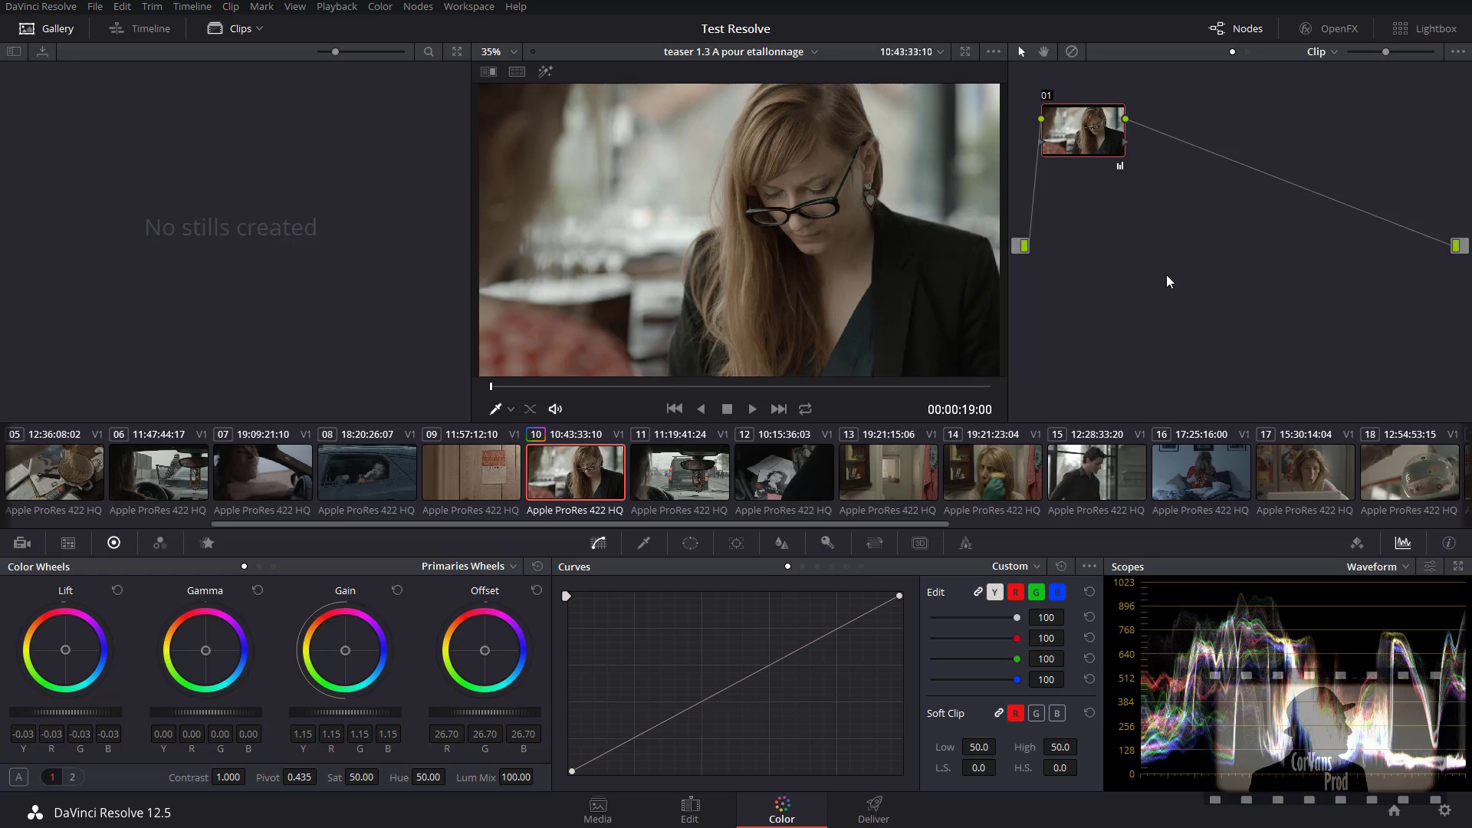
pyautogui.moveTo(1101, 130); pyautogui.dragTo(1156, 119)
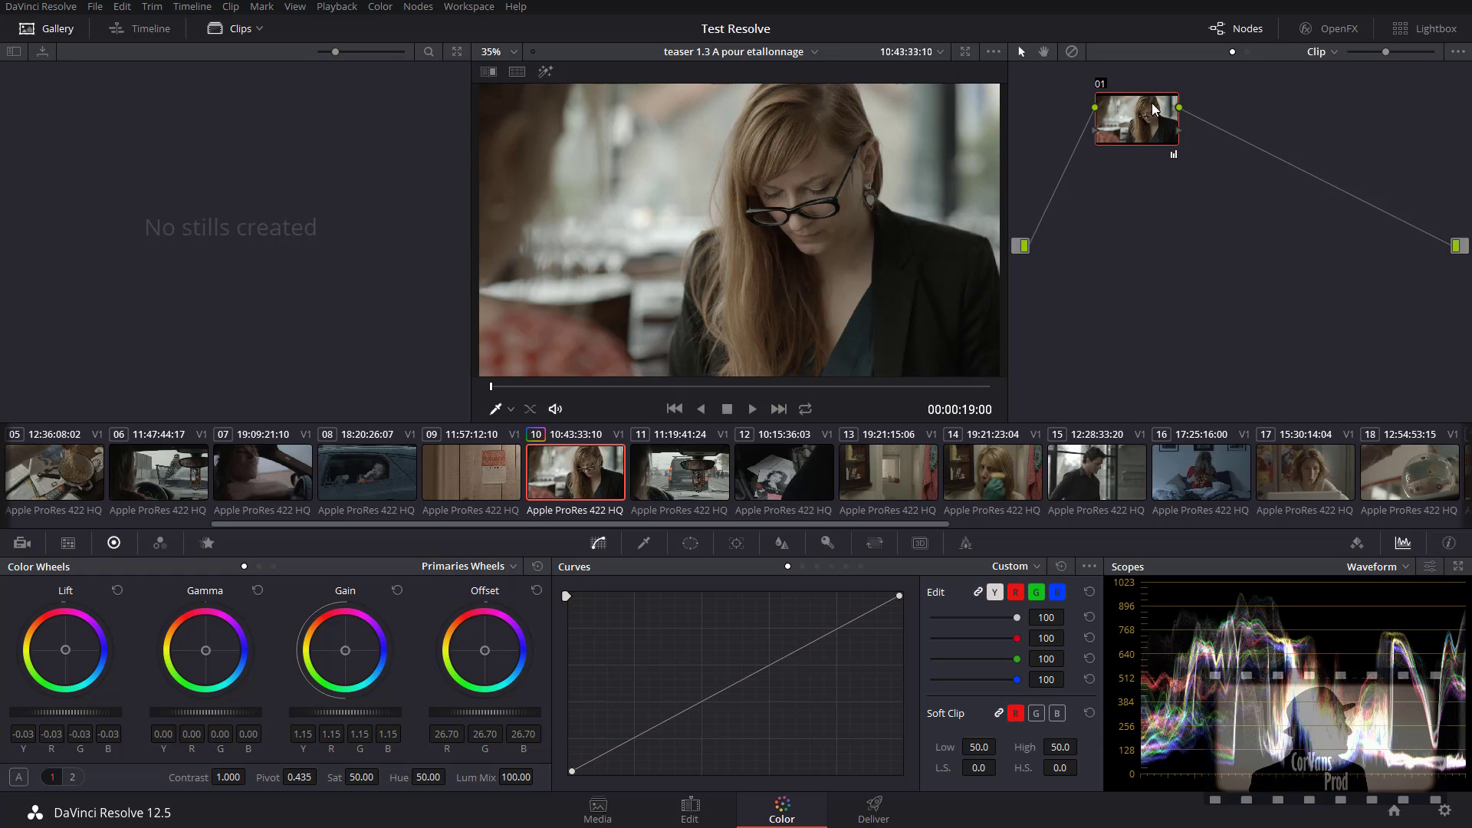
pyautogui.moveTo(1152, 102)
pyautogui.mouseDown()
pyautogui.moveTo(1070, 138)
pyautogui.moveTo(1153, 122)
pyautogui.mouseUp()
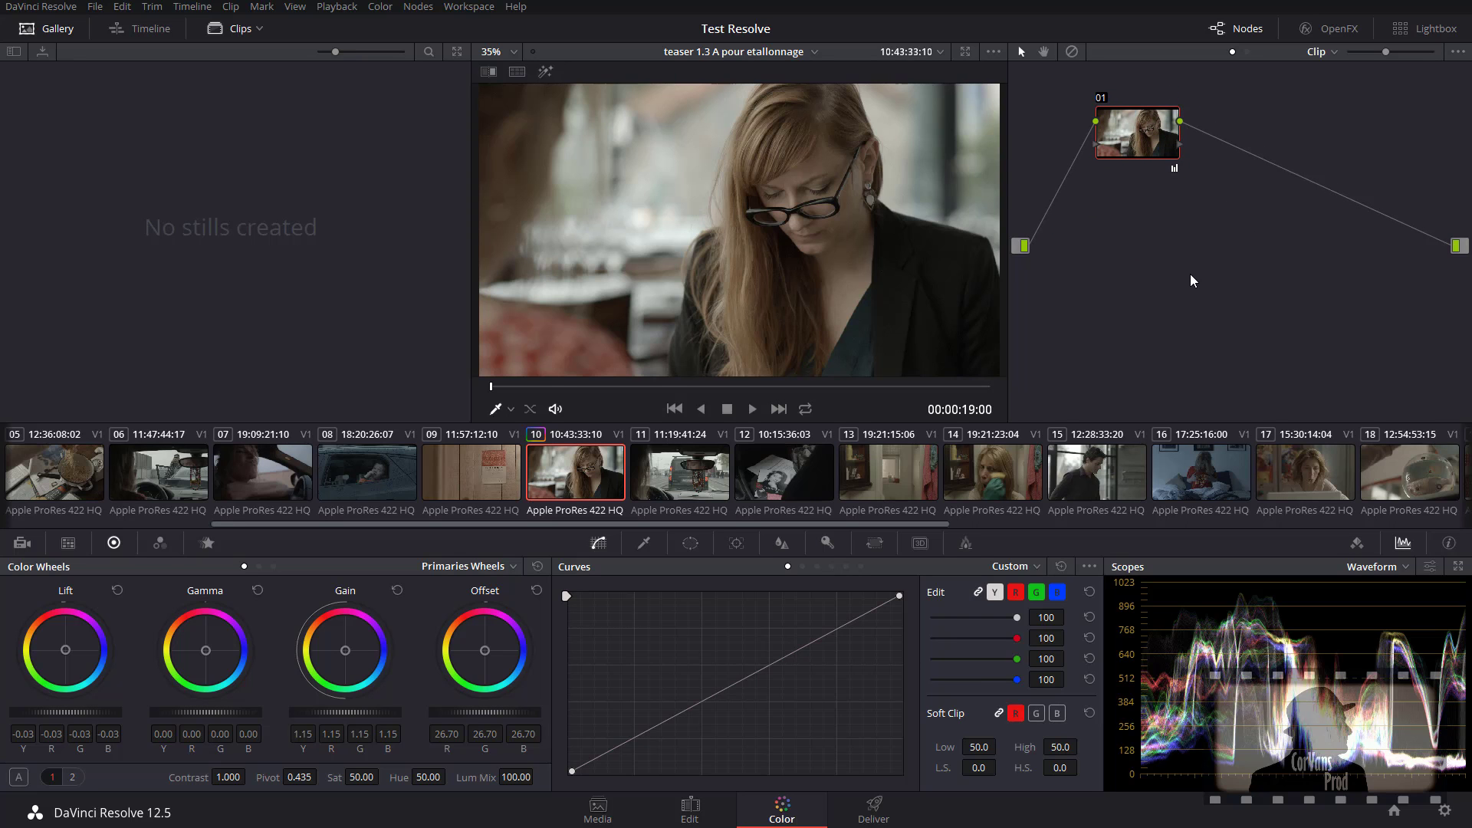
# Step: Switch to the Bureau 2 desktop, minimize the browser window and point out the Fusion 8 shortcut
pyautogui.press('super+Tab')
pyautogui.click(822, 769)
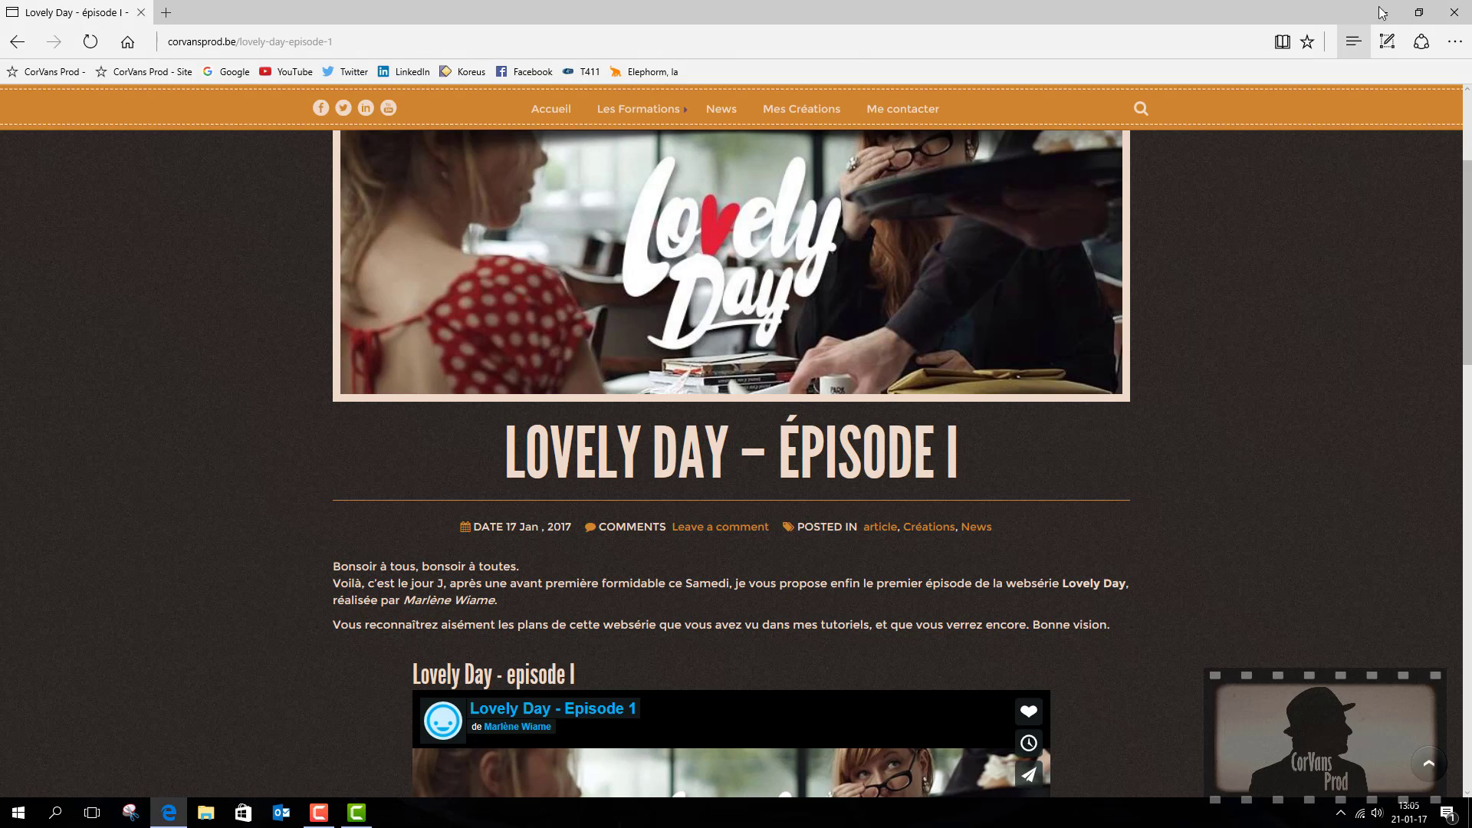
pyautogui.click(1380, 10)
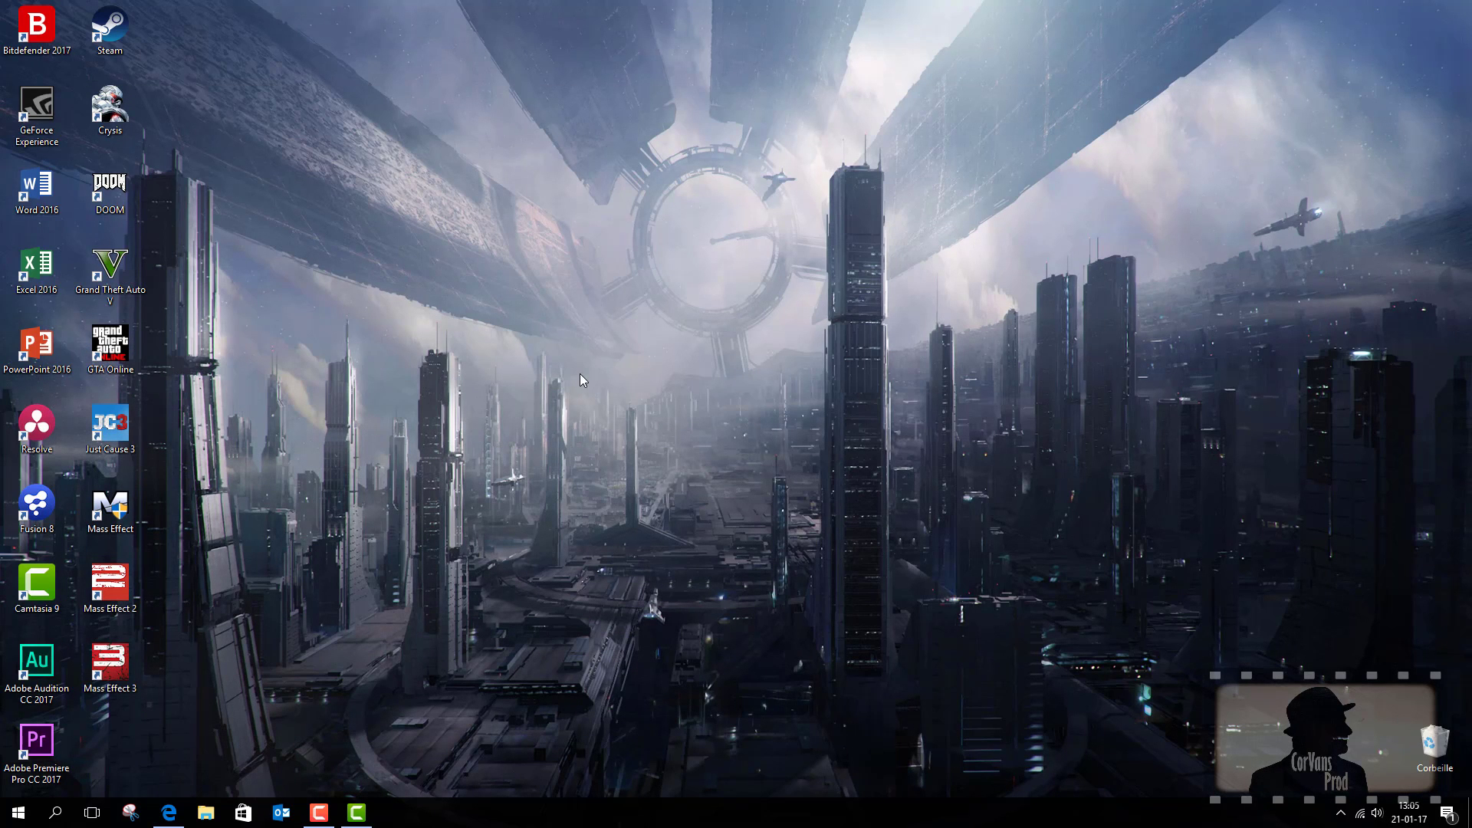
pyautogui.doubleClick(42, 490)
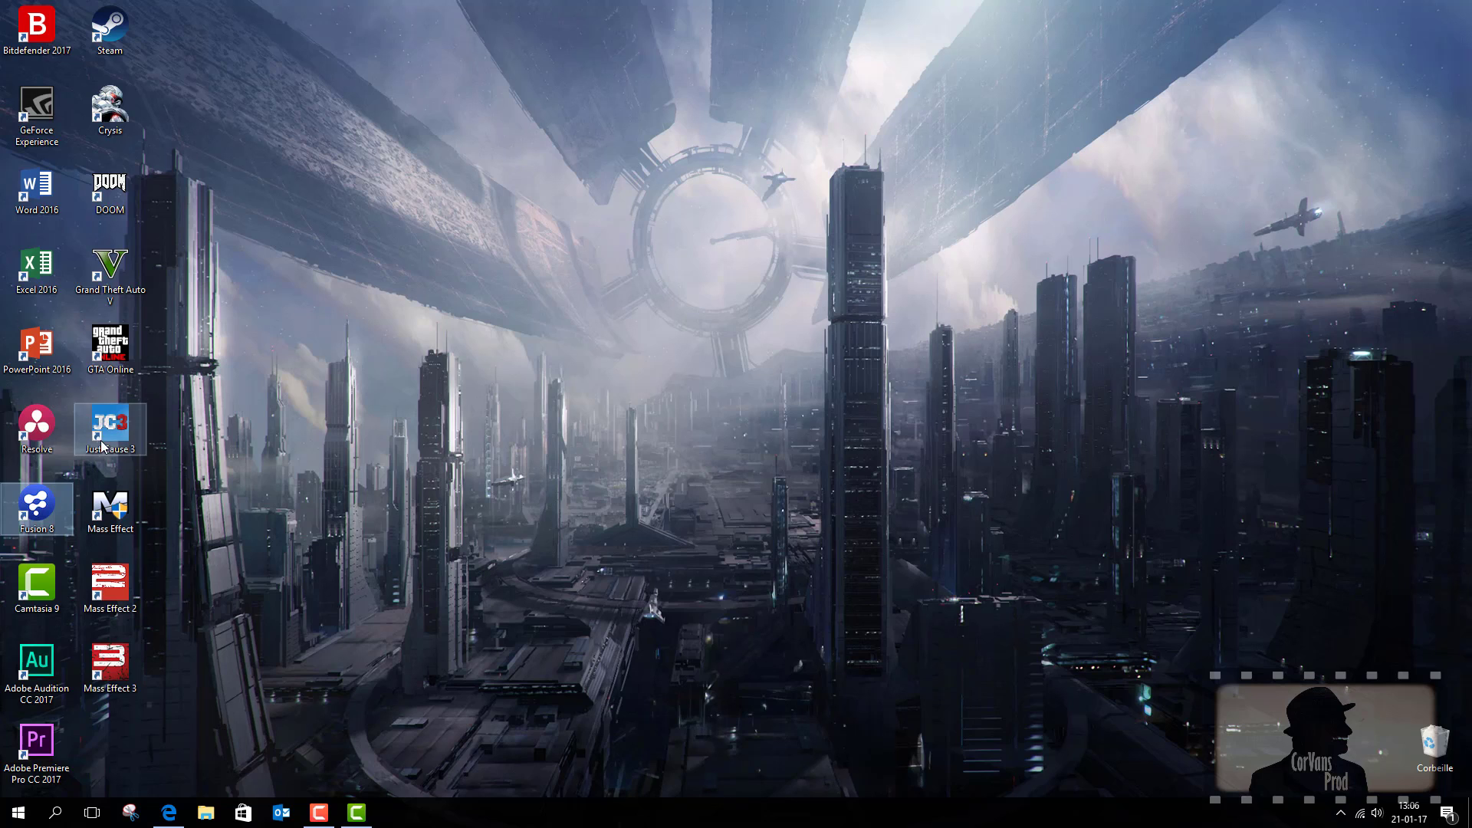
pyautogui.click(490, 462)
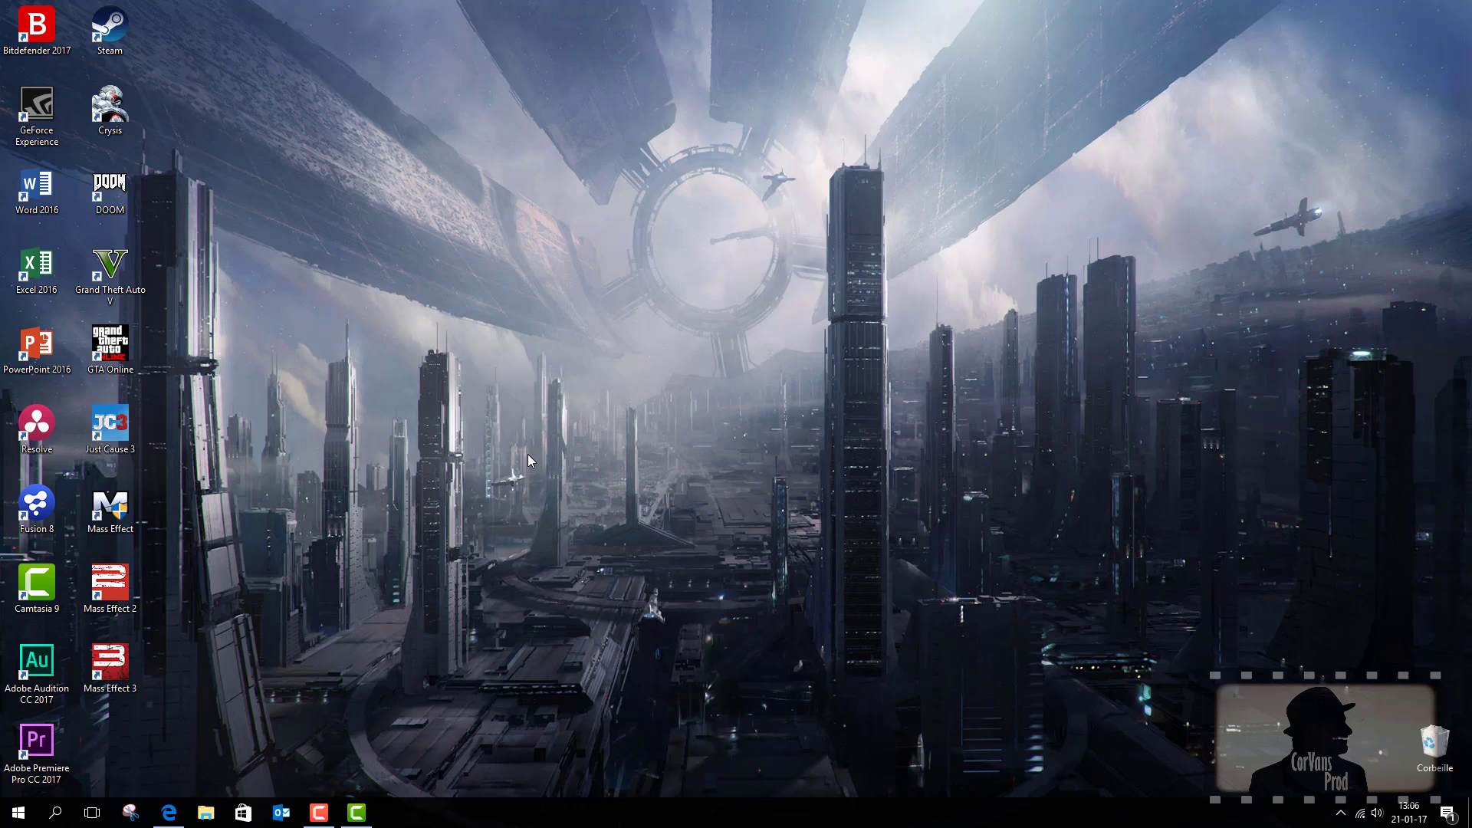
# Step: Switch back to DaVinci Resolve on the Bureau 1 desktop and reposition node 01 in the node graph
pyautogui.press('super+Tab')
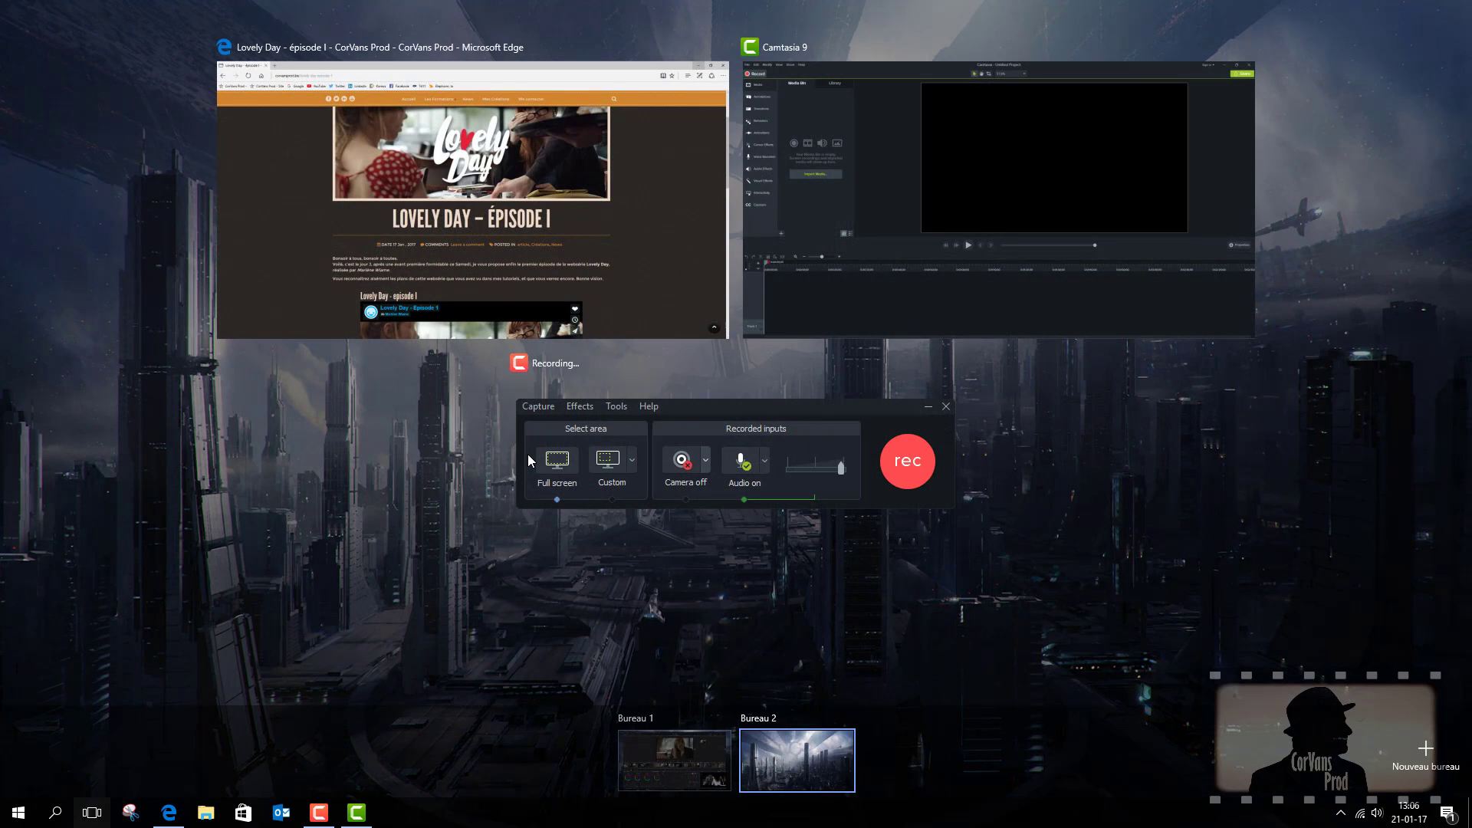
pyautogui.click(645, 761)
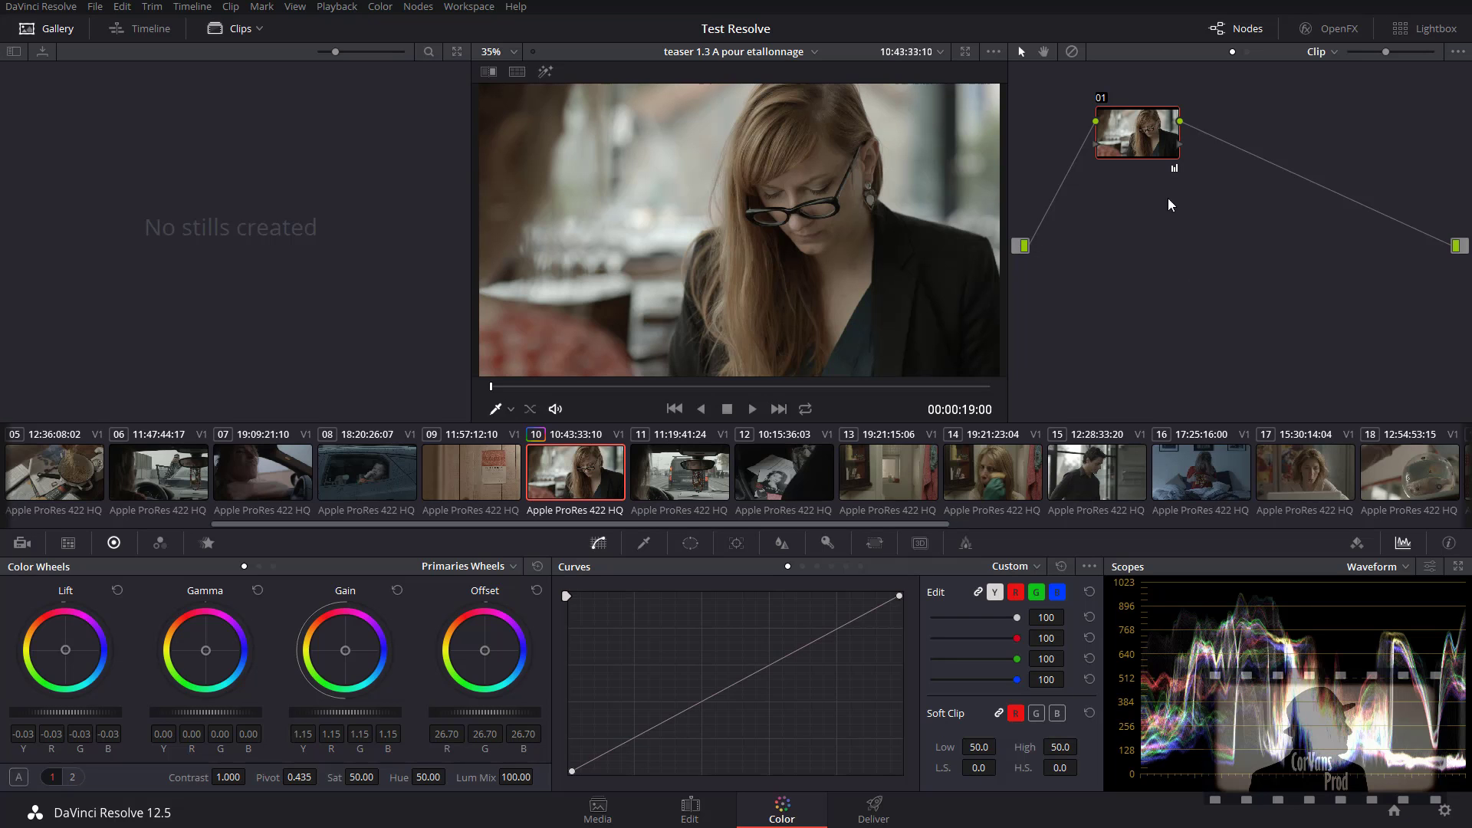
pyautogui.moveTo(1130, 137); pyautogui.dragTo(1084, 119)
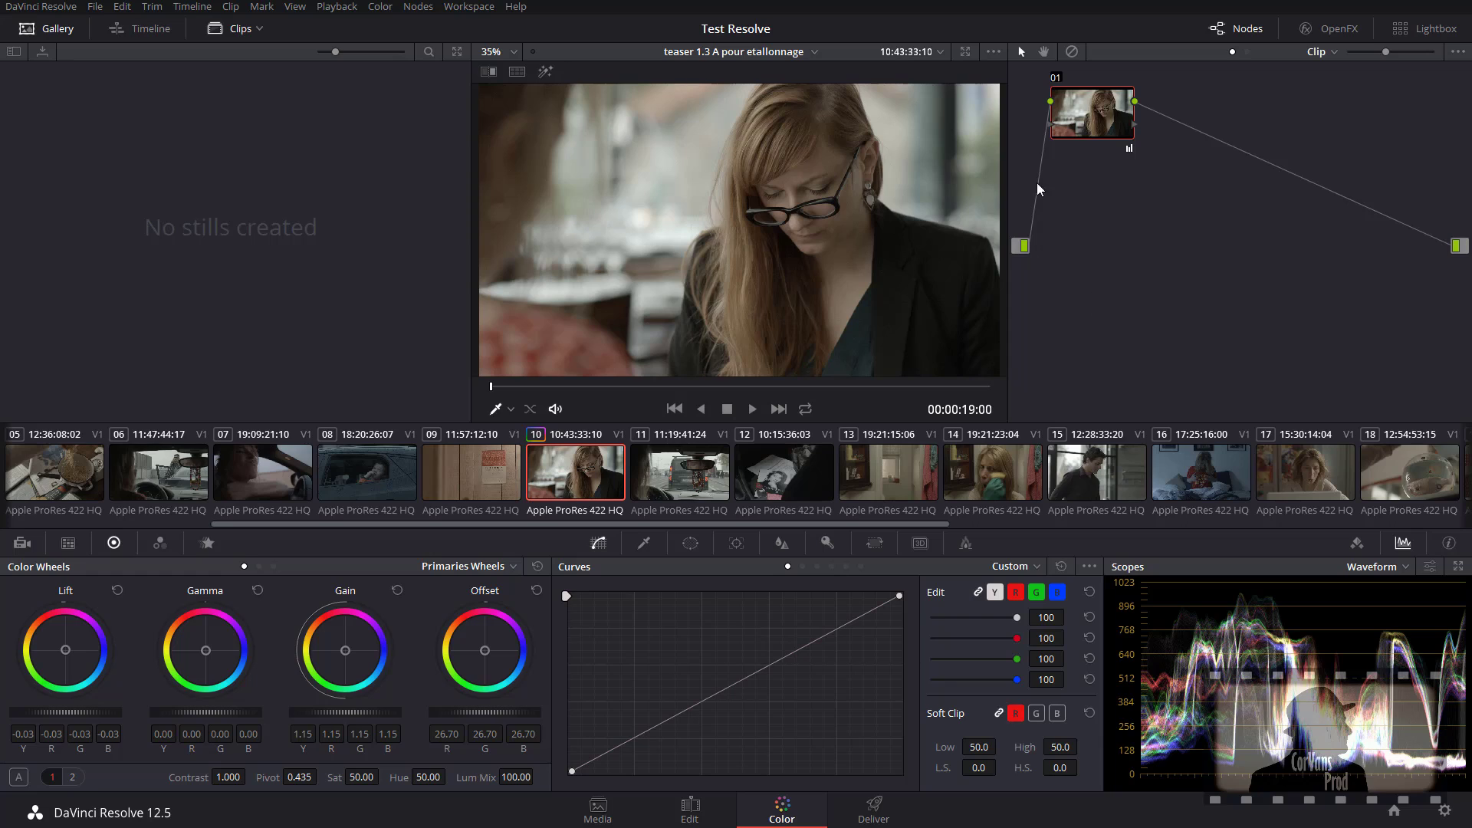
pyautogui.moveTo(1084, 107); pyautogui.dragTo(1101, 162)
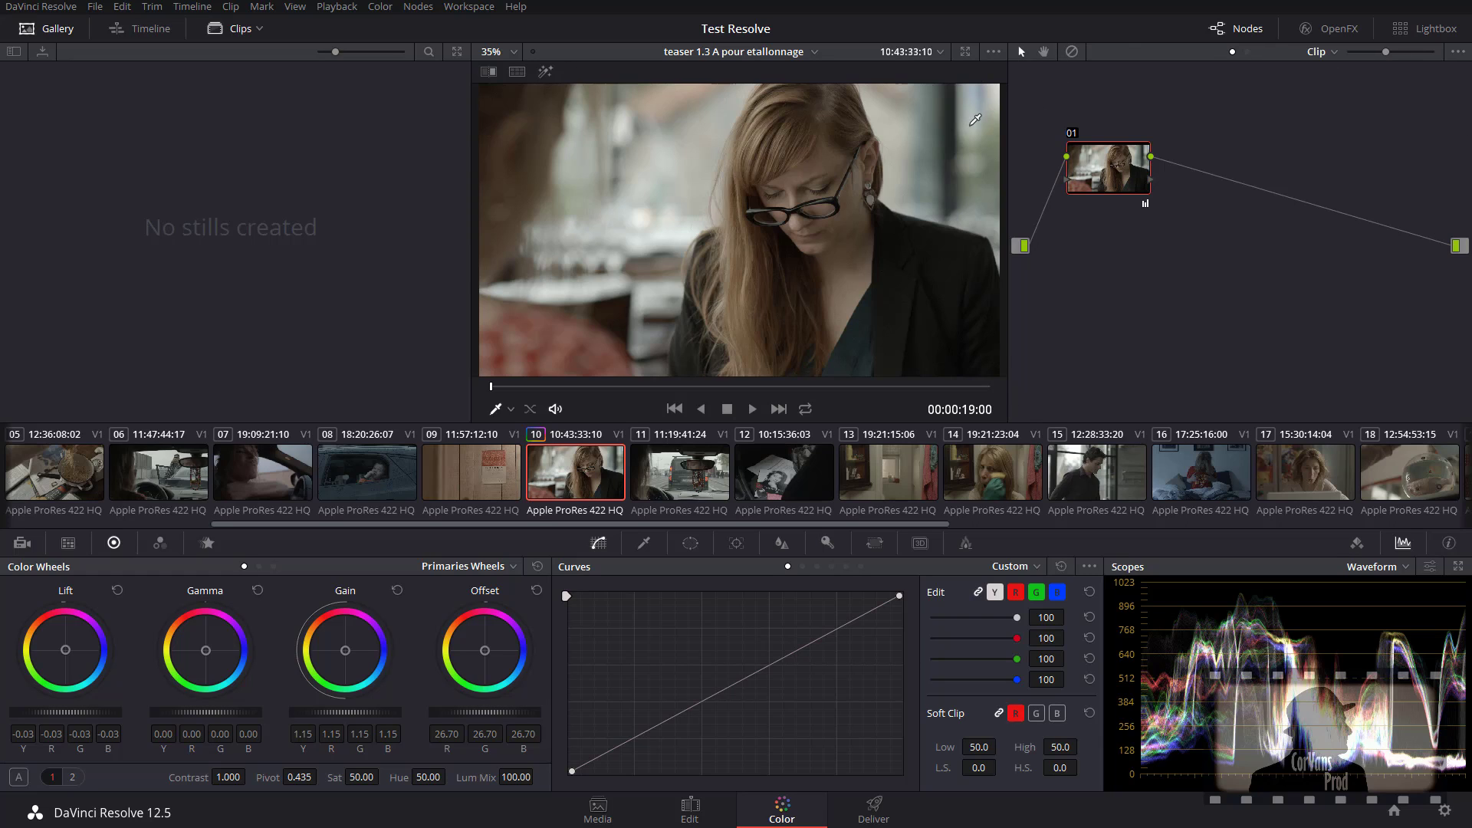
pyautogui.moveTo(1124, 171); pyautogui.dragTo(1188, 138)
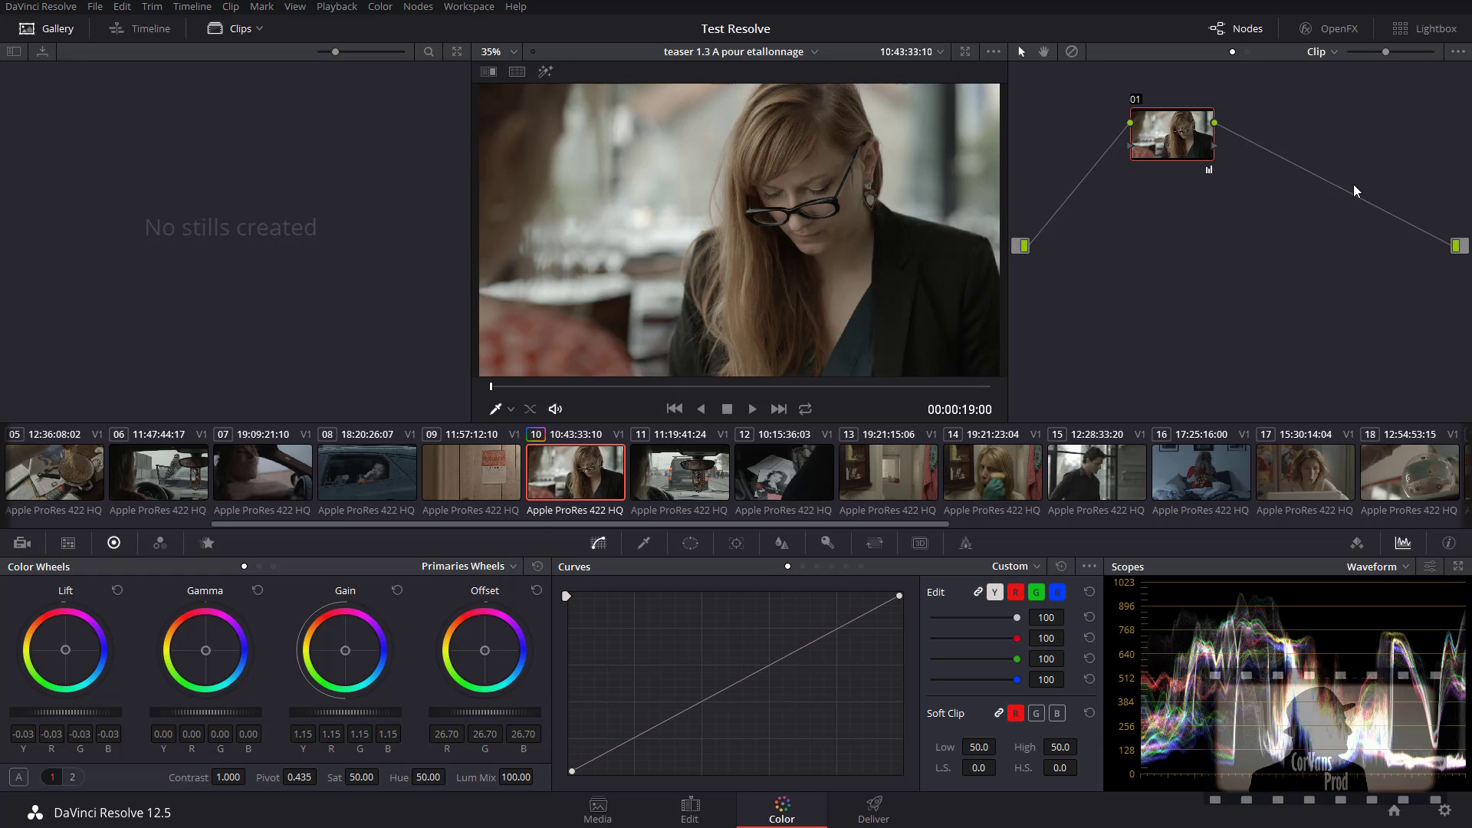
# Step: Hide the Gallery and widen the node editor, placing node 01 closer to the source input
pyautogui.click(55, 23)
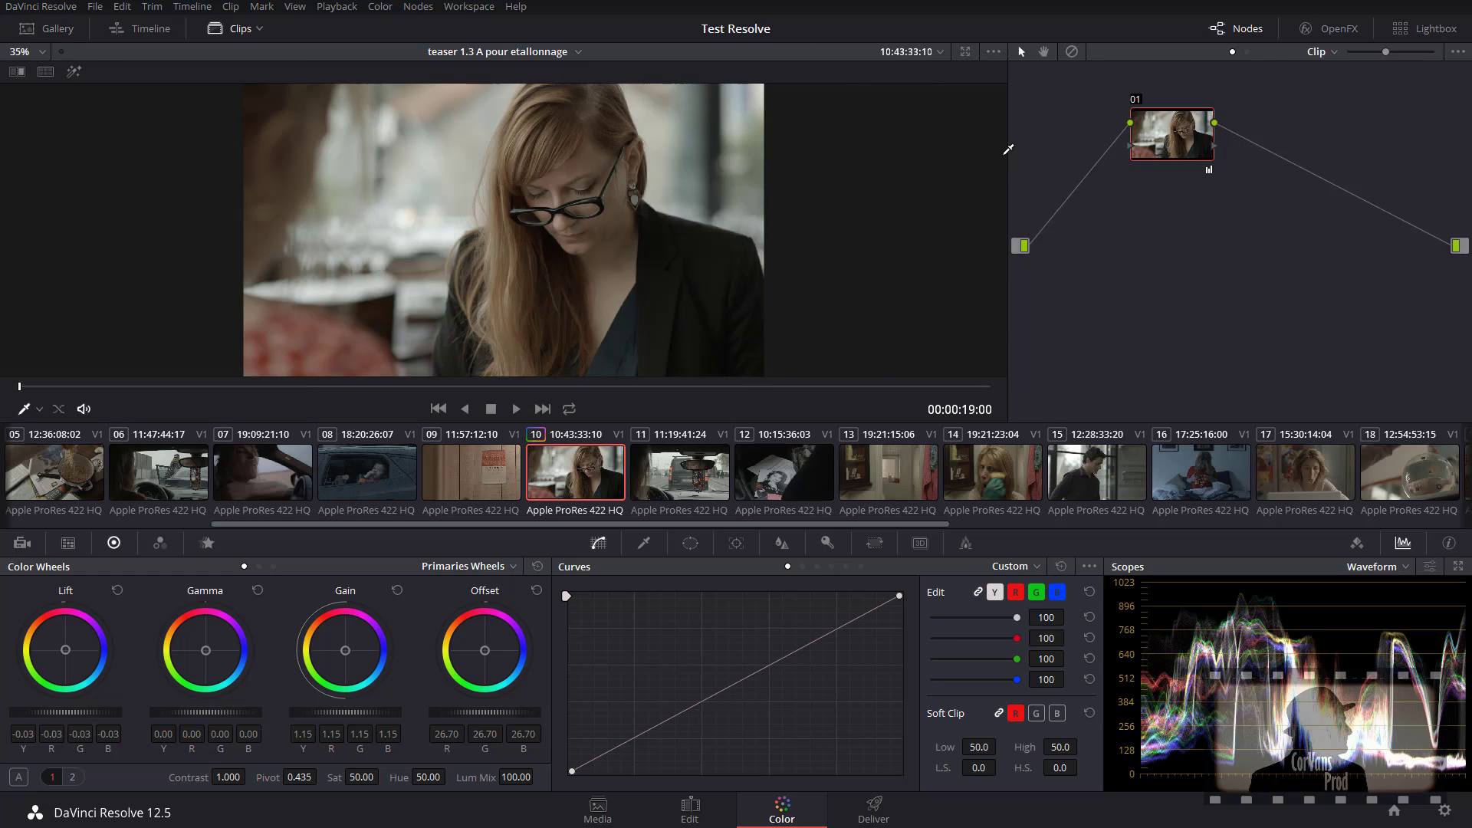
pyautogui.moveTo(1008, 149); pyautogui.dragTo(602, 148)
pyautogui.moveTo(771, 169); pyautogui.dragTo(796, 213)
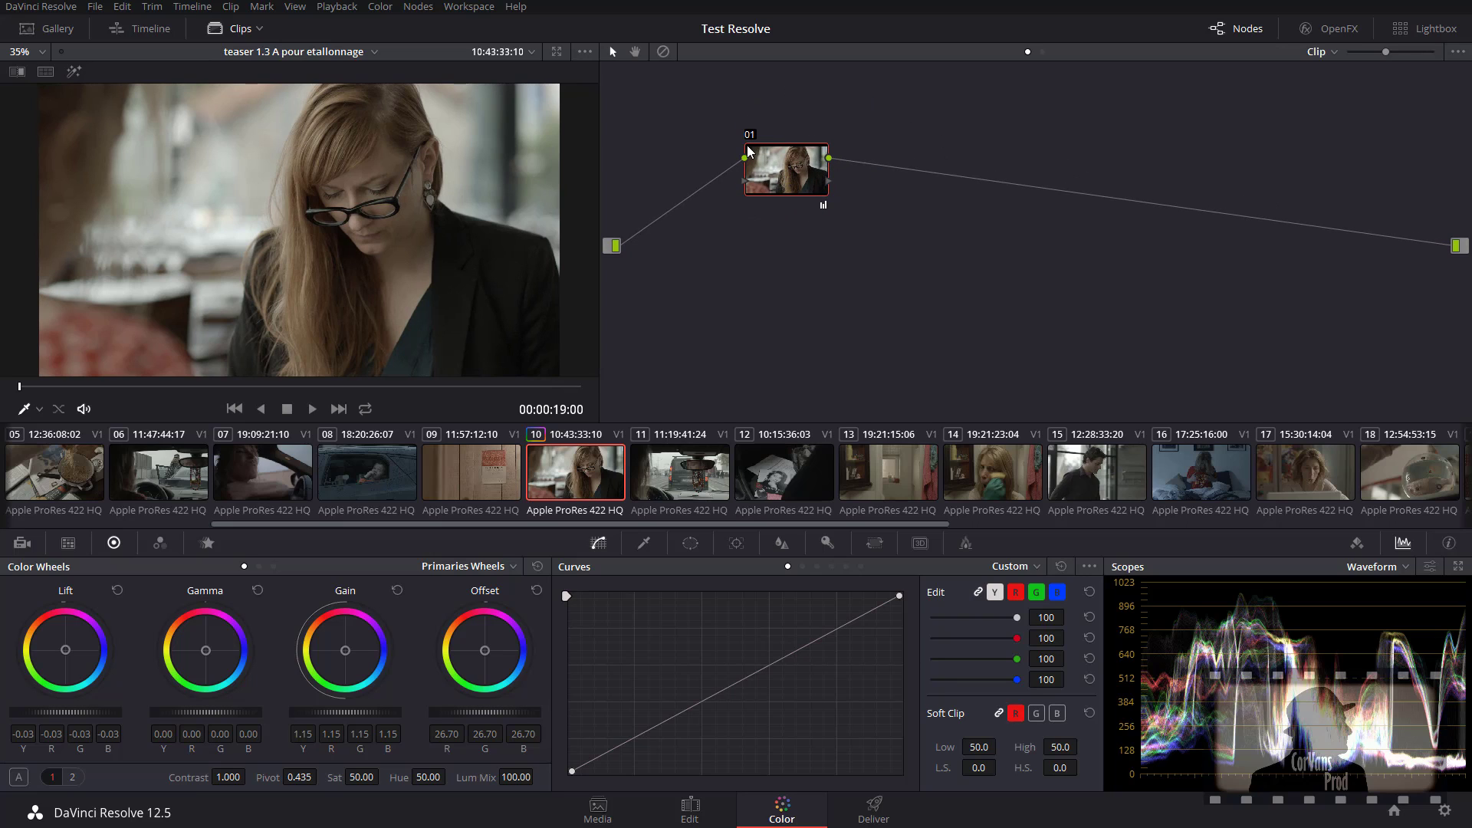
pyautogui.moveTo(786, 180); pyautogui.dragTo(743, 178)
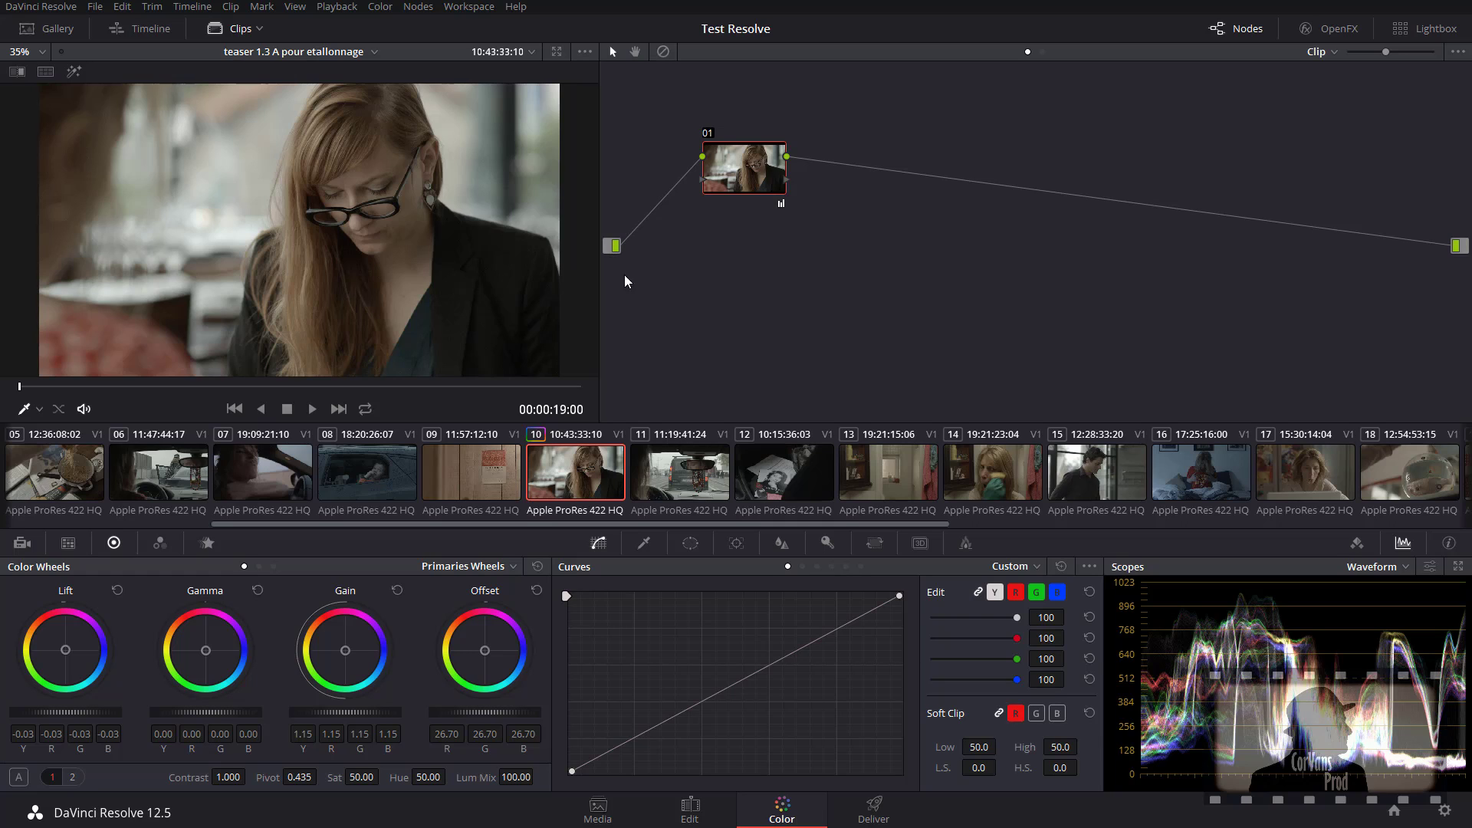
pyautogui.moveTo(755, 179)
pyautogui.mouseDown()
pyautogui.moveTo(796, 196)
pyautogui.moveTo(753, 220)
pyautogui.moveTo(721, 170)
pyautogui.moveTo(759, 165)
pyautogui.mouseUp()
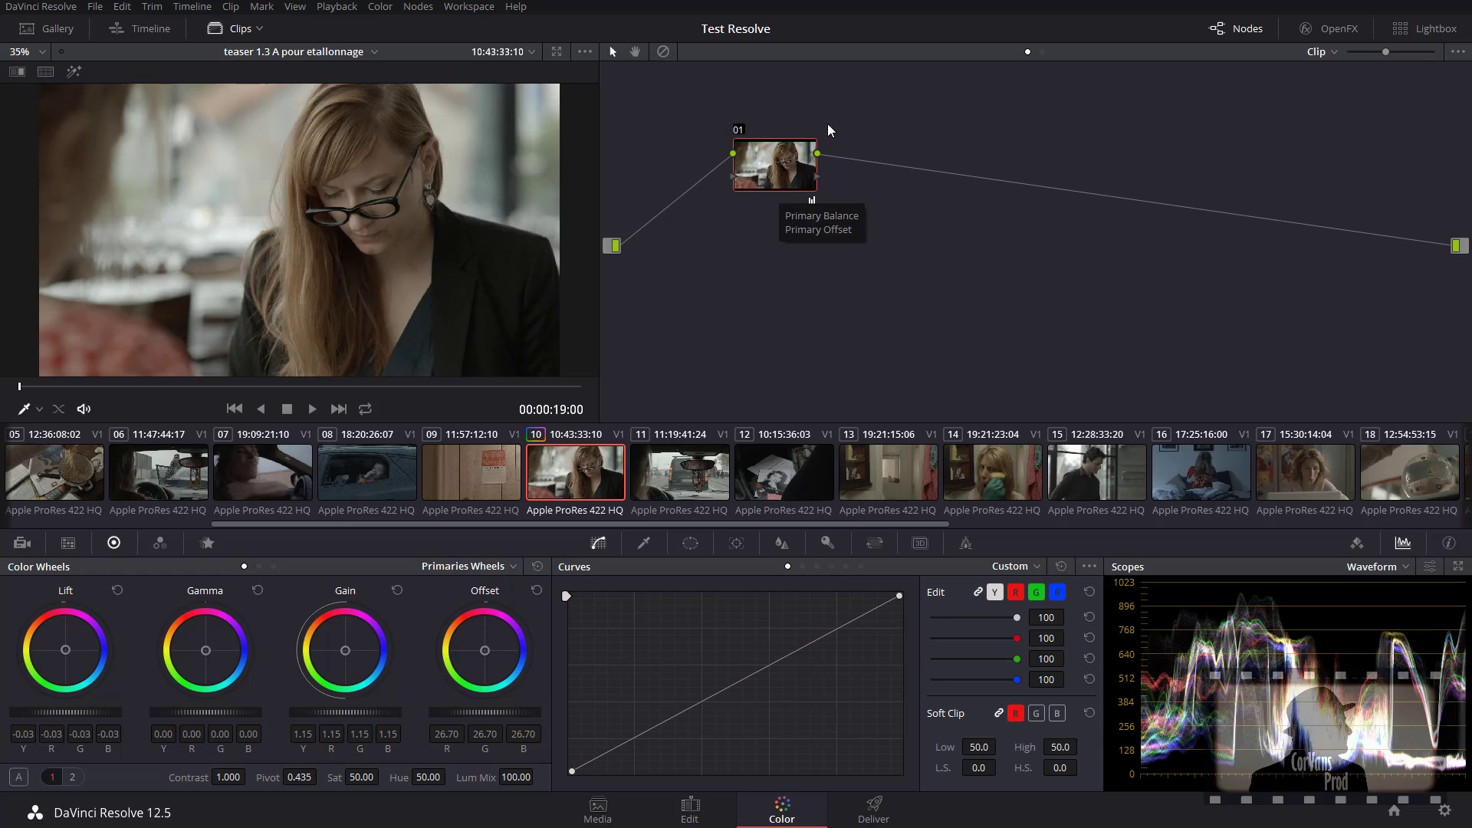
pyautogui.moveTo(780, 159); pyautogui.dragTo(786, 158)
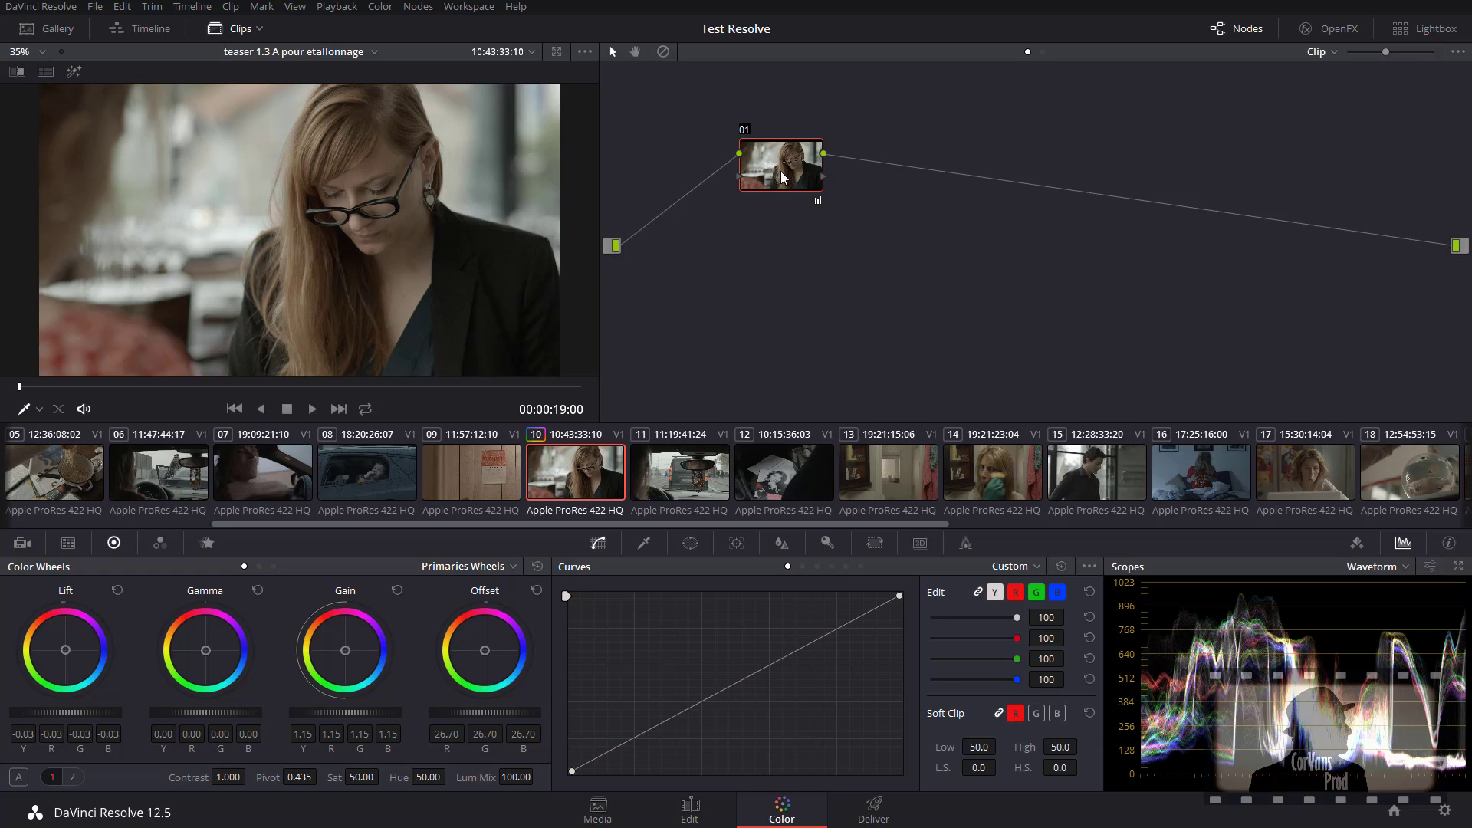
pyautogui.moveTo(793, 163); pyautogui.dragTo(780, 146)
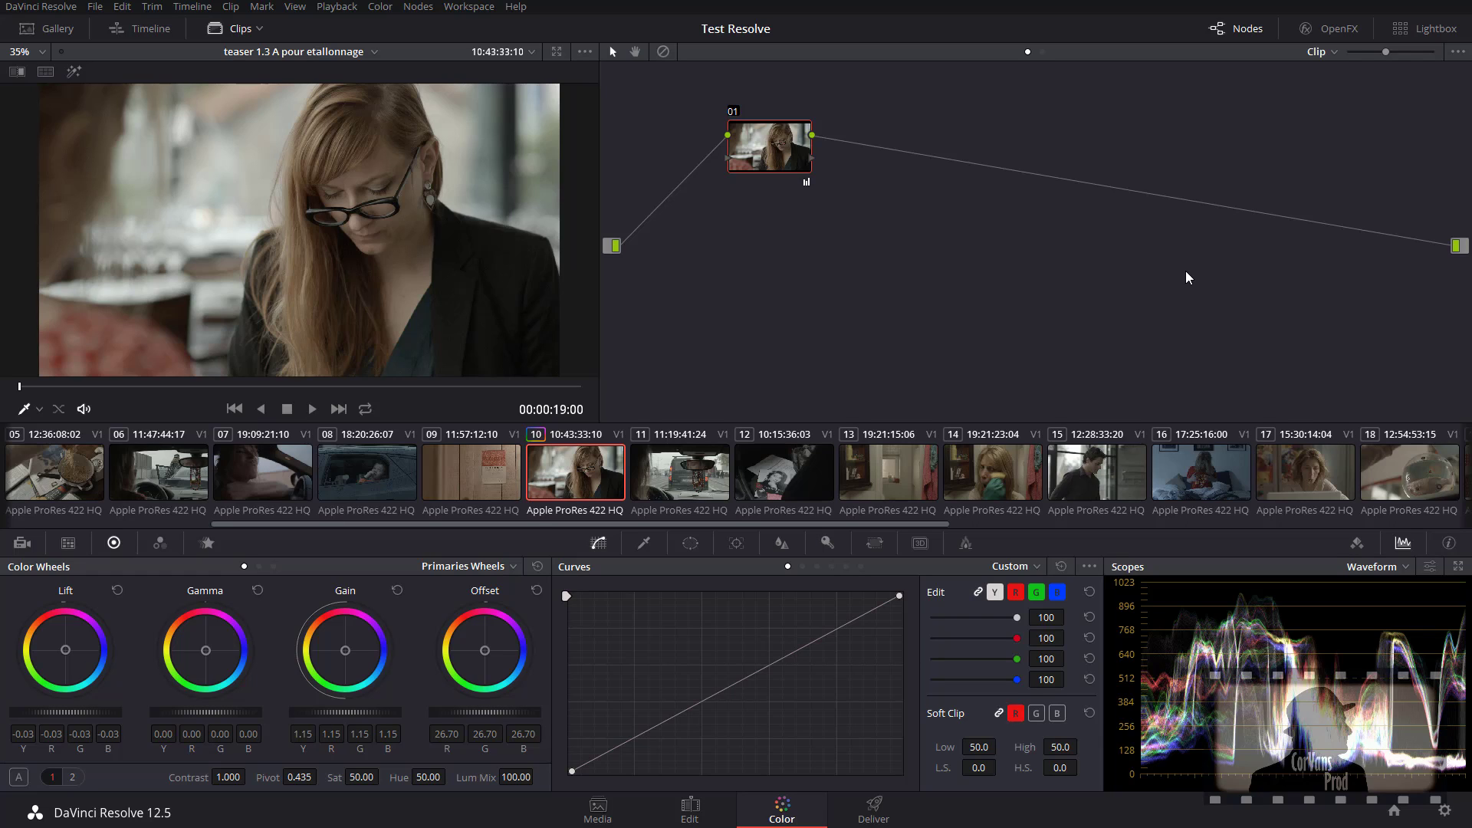
# Step: View the timeline on the Edit page, select the Video 1 clip just before the playhead, and return to the Color page
pyautogui.click(688, 809)
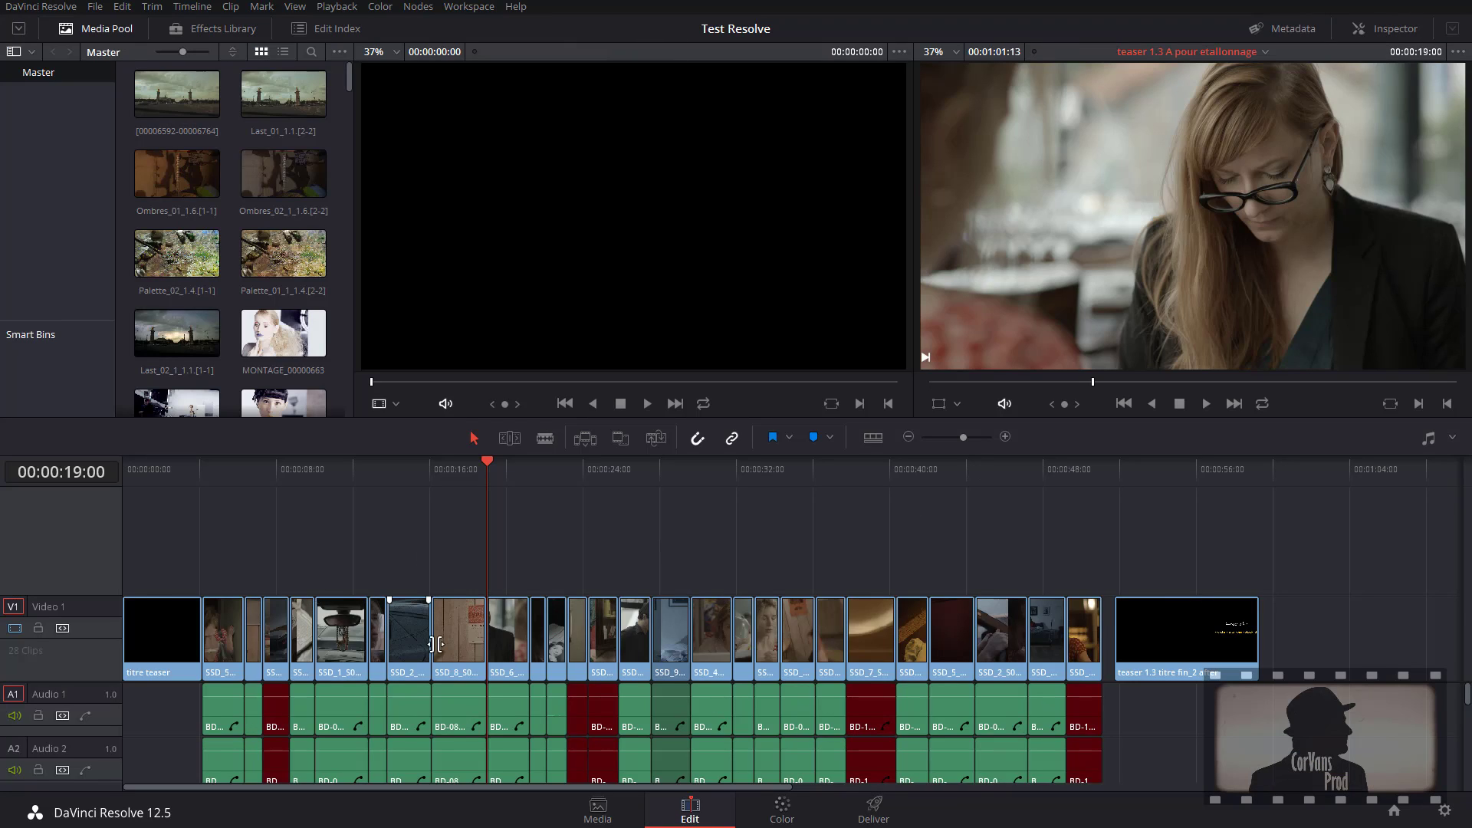
pyautogui.click(452, 641)
pyautogui.click(782, 811)
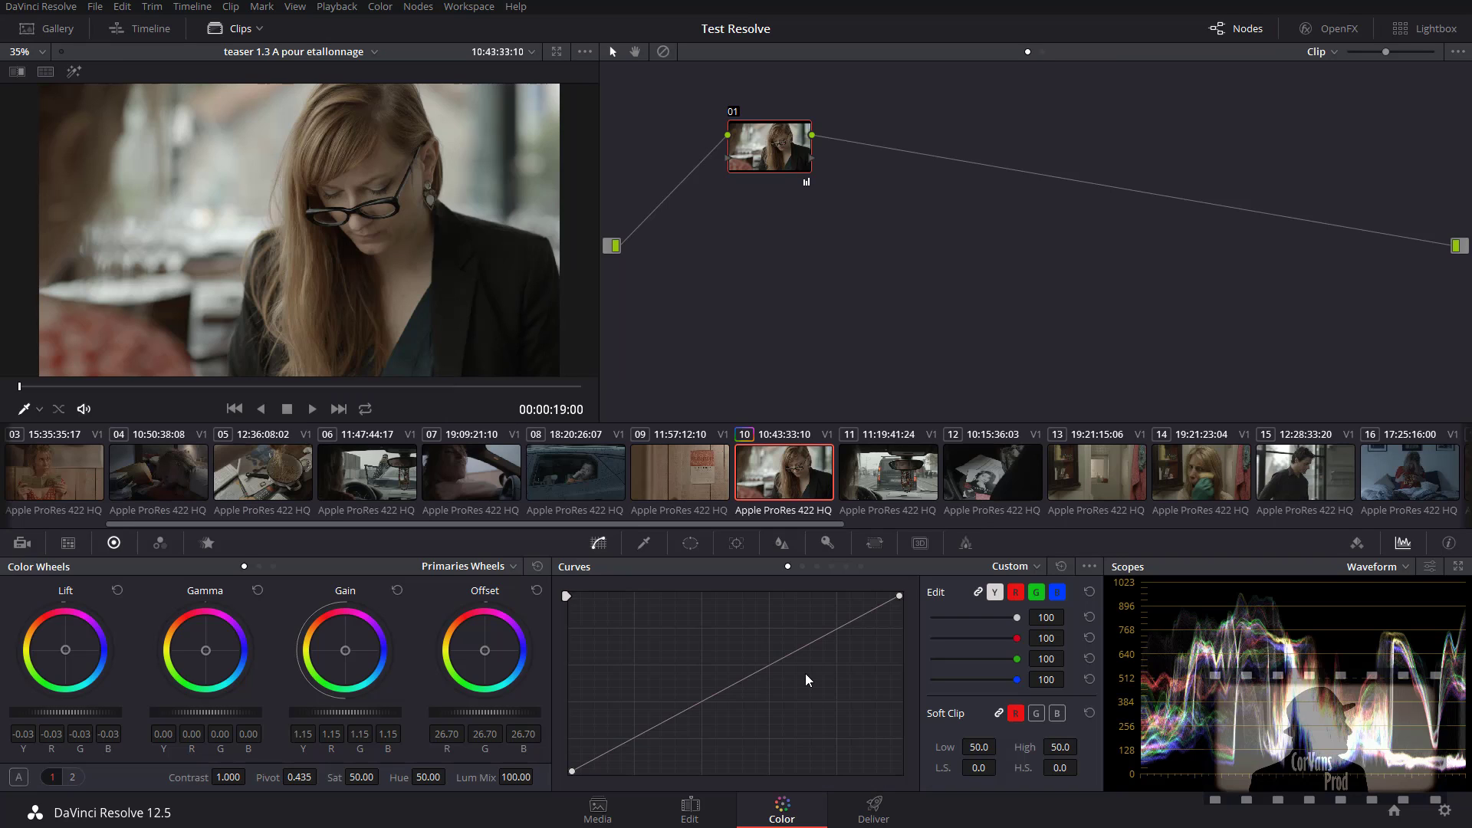
pyautogui.moveTo(786, 156); pyautogui.dragTo(765, 170)
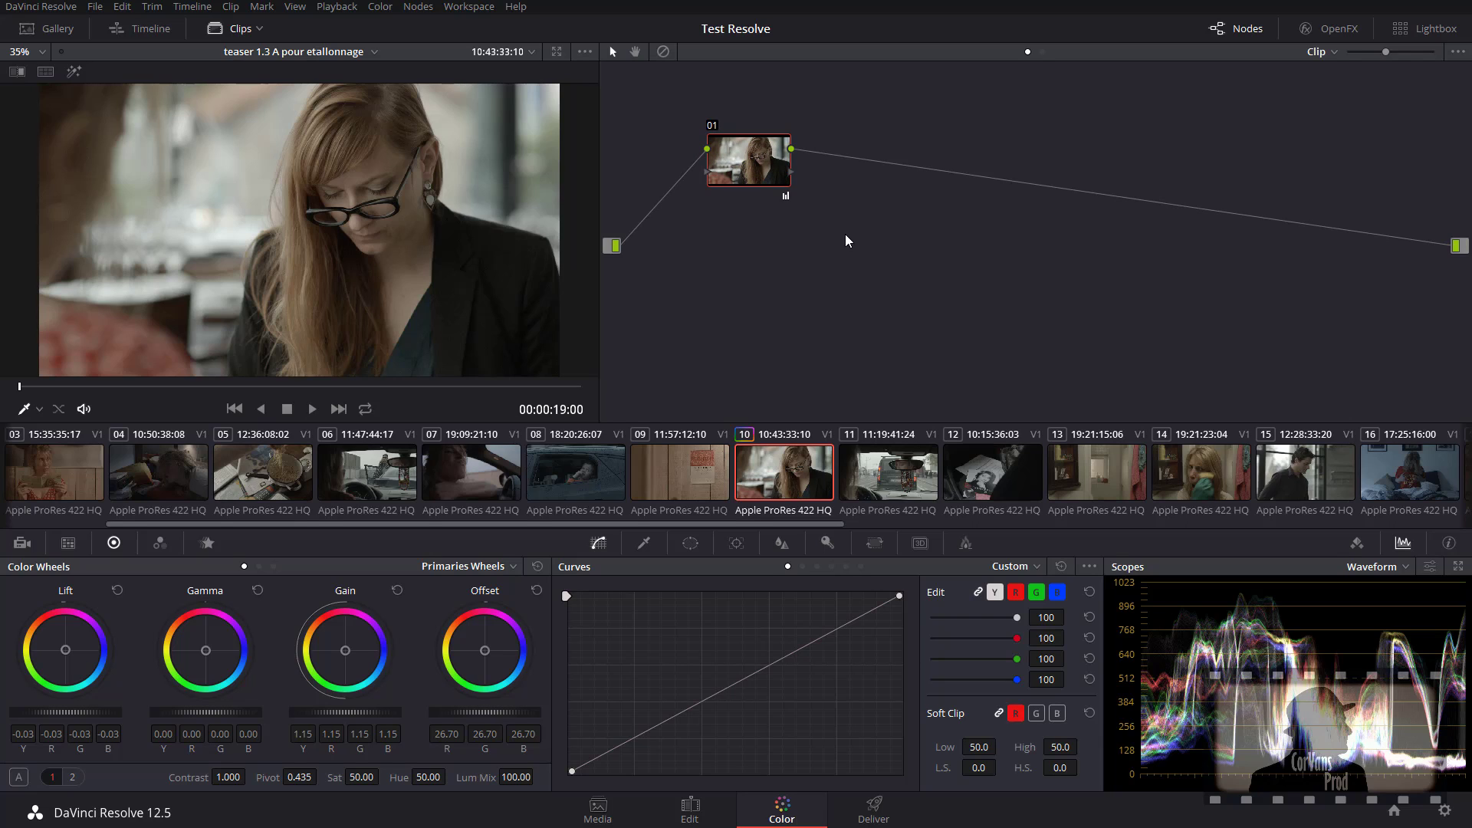
pyautogui.moveTo(754, 151); pyautogui.dragTo(852, 173)
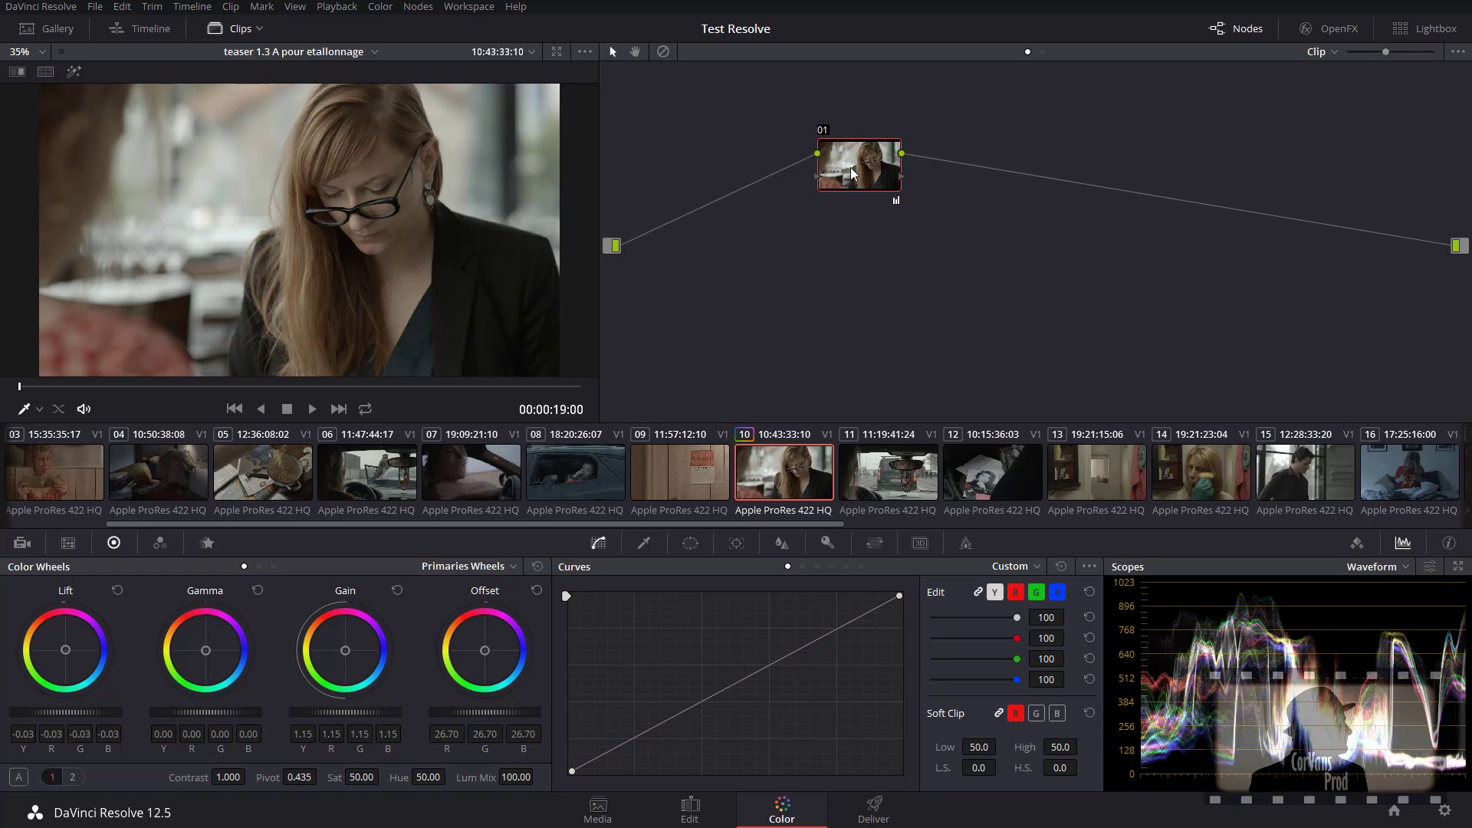
pyautogui.moveTo(851, 173); pyautogui.dragTo(797, 159)
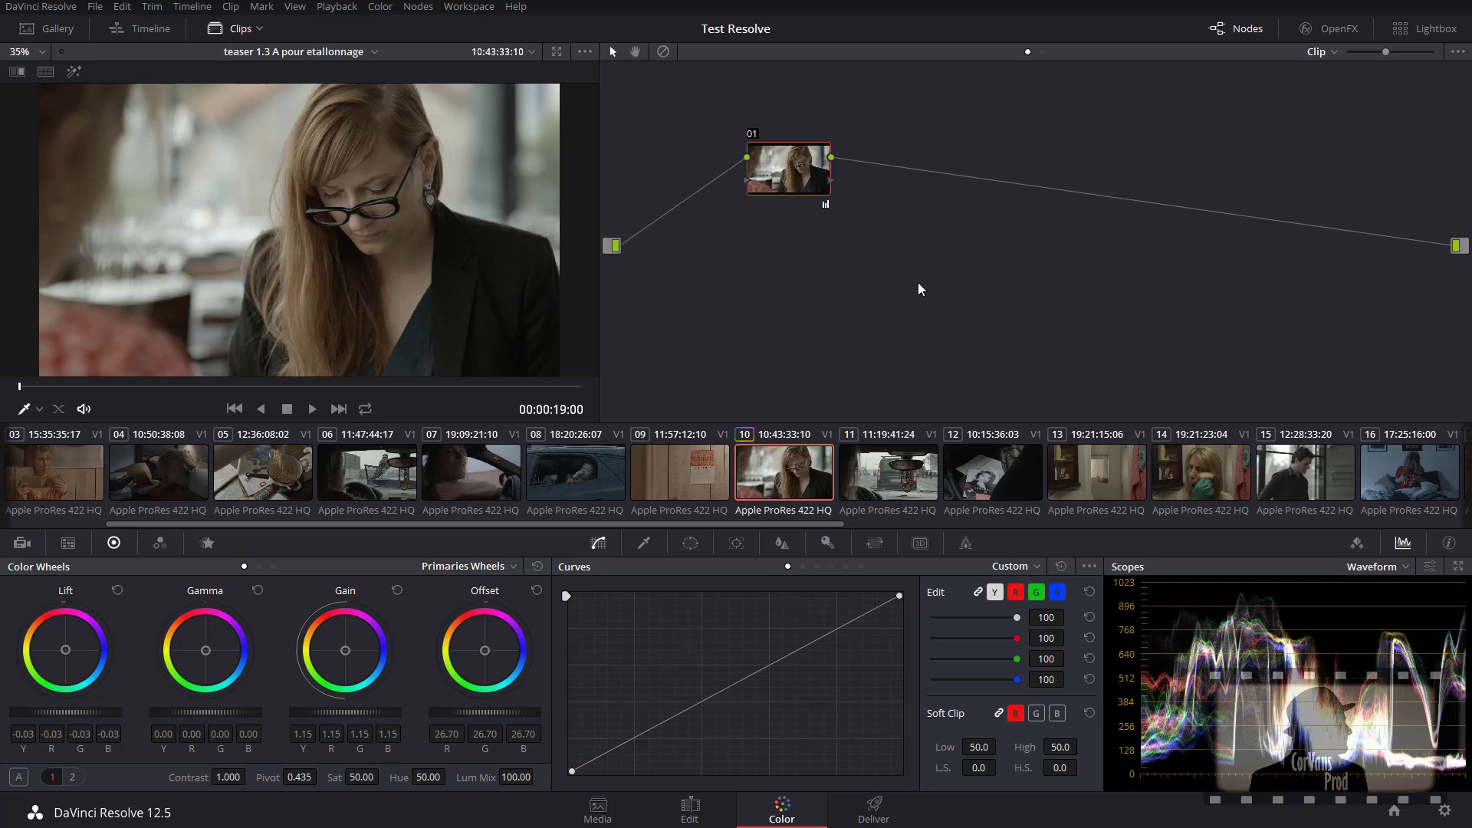
# Step: Compare the Edit page's track-based timeline with the Color page's node graph and shift node 01 slightly
pyautogui.click(690, 801)
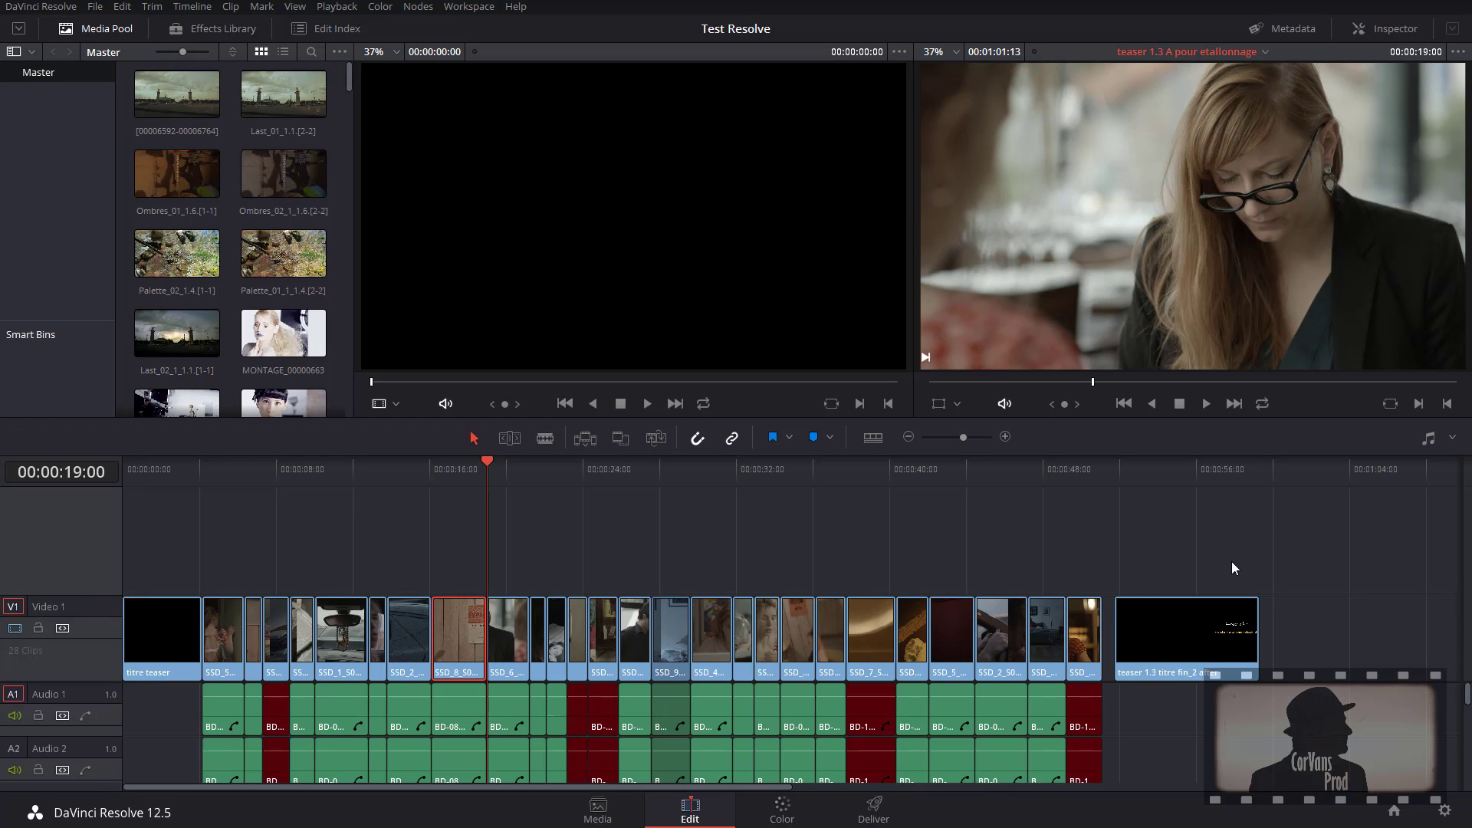
pyautogui.click(782, 806)
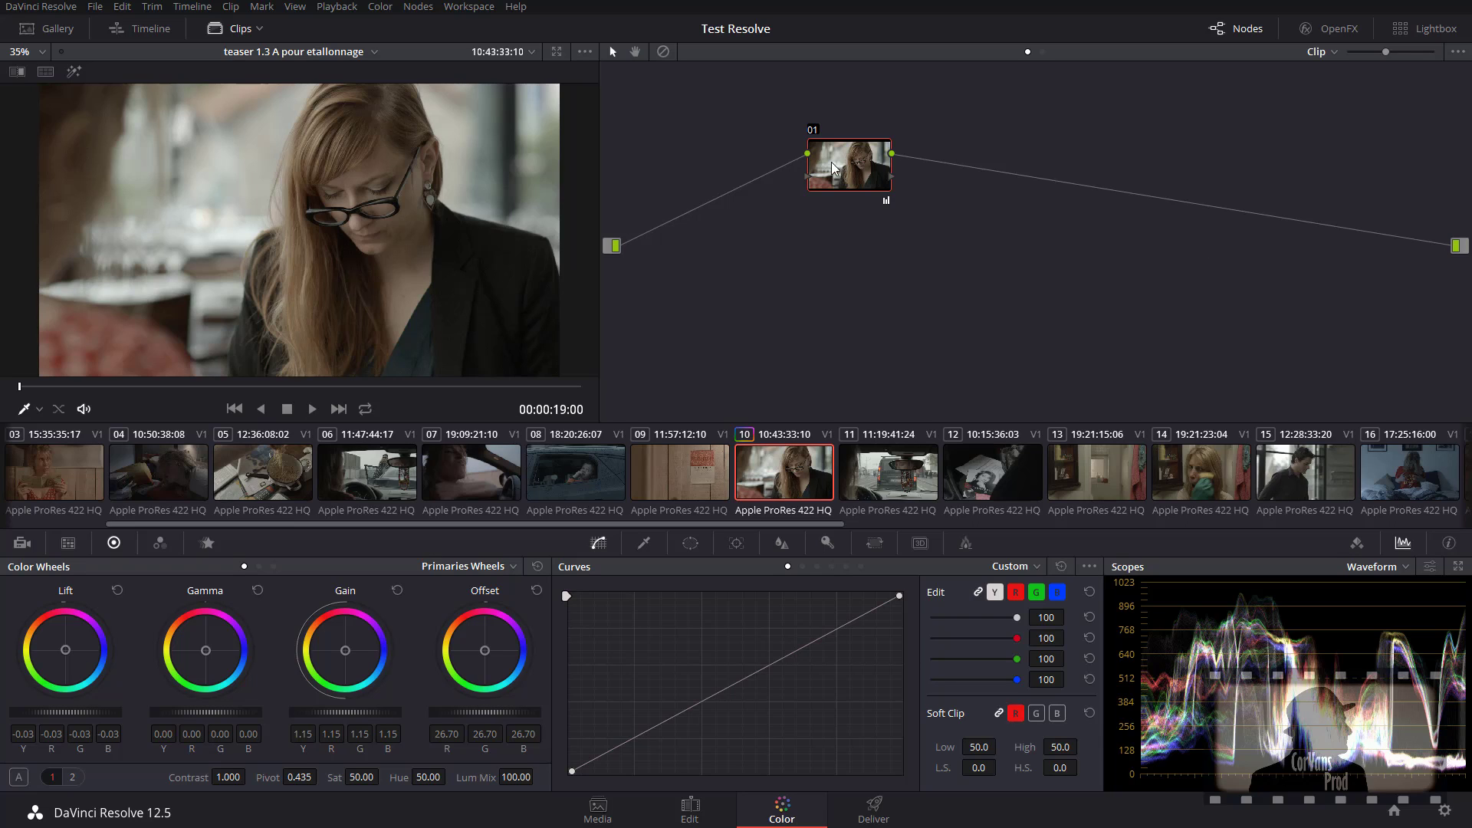
pyautogui.moveTo(835, 164)
pyautogui.mouseDown()
pyautogui.moveTo(815, 148)
pyautogui.moveTo(824, 163)
pyautogui.mouseUp()
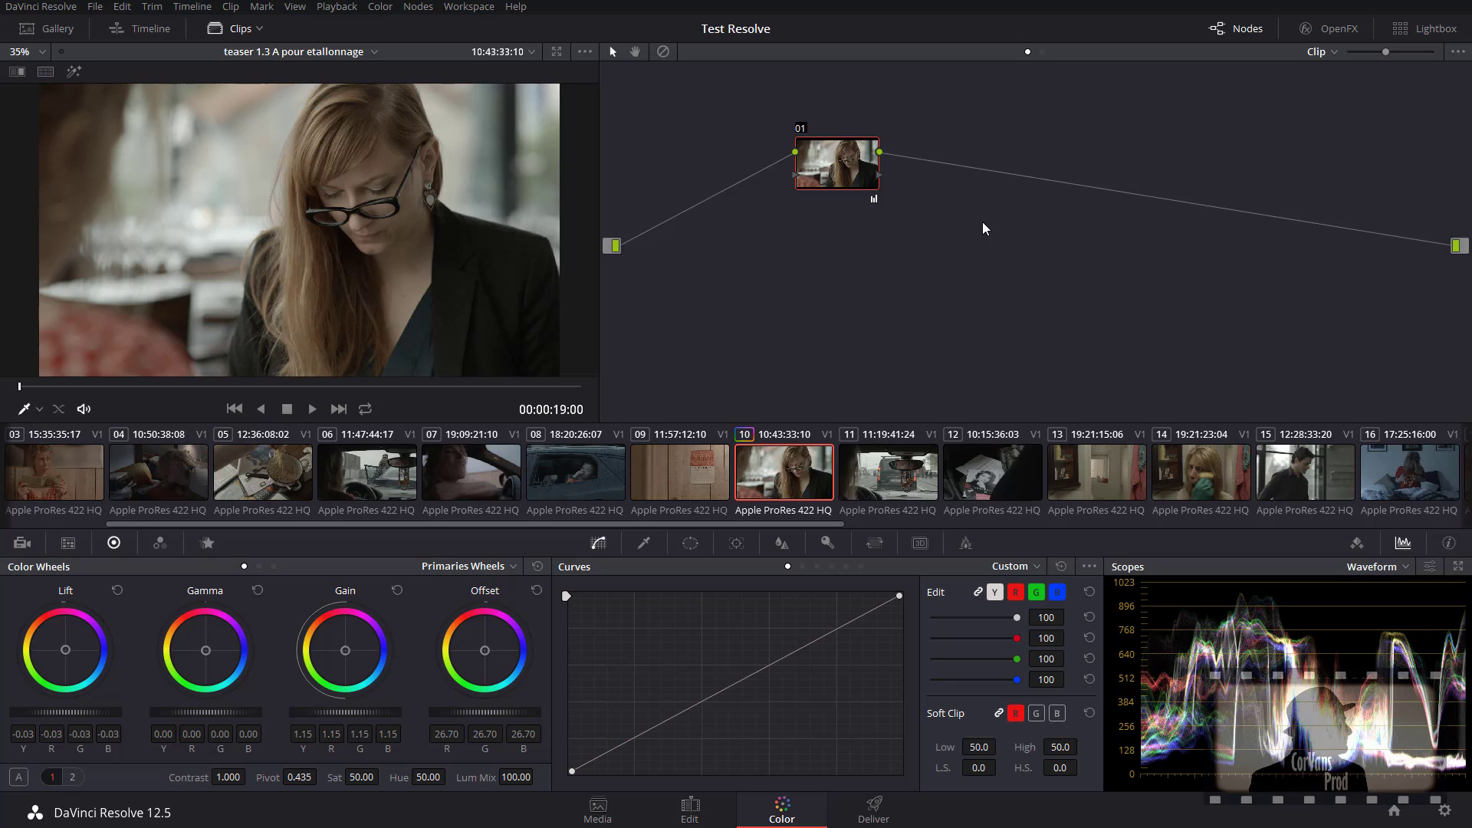
# Step: Shift node 01 closer to the source input, add a Corrector node, and place it below and to the right of node 01
pyautogui.moveTo(841, 164); pyautogui.dragTo(807, 151)
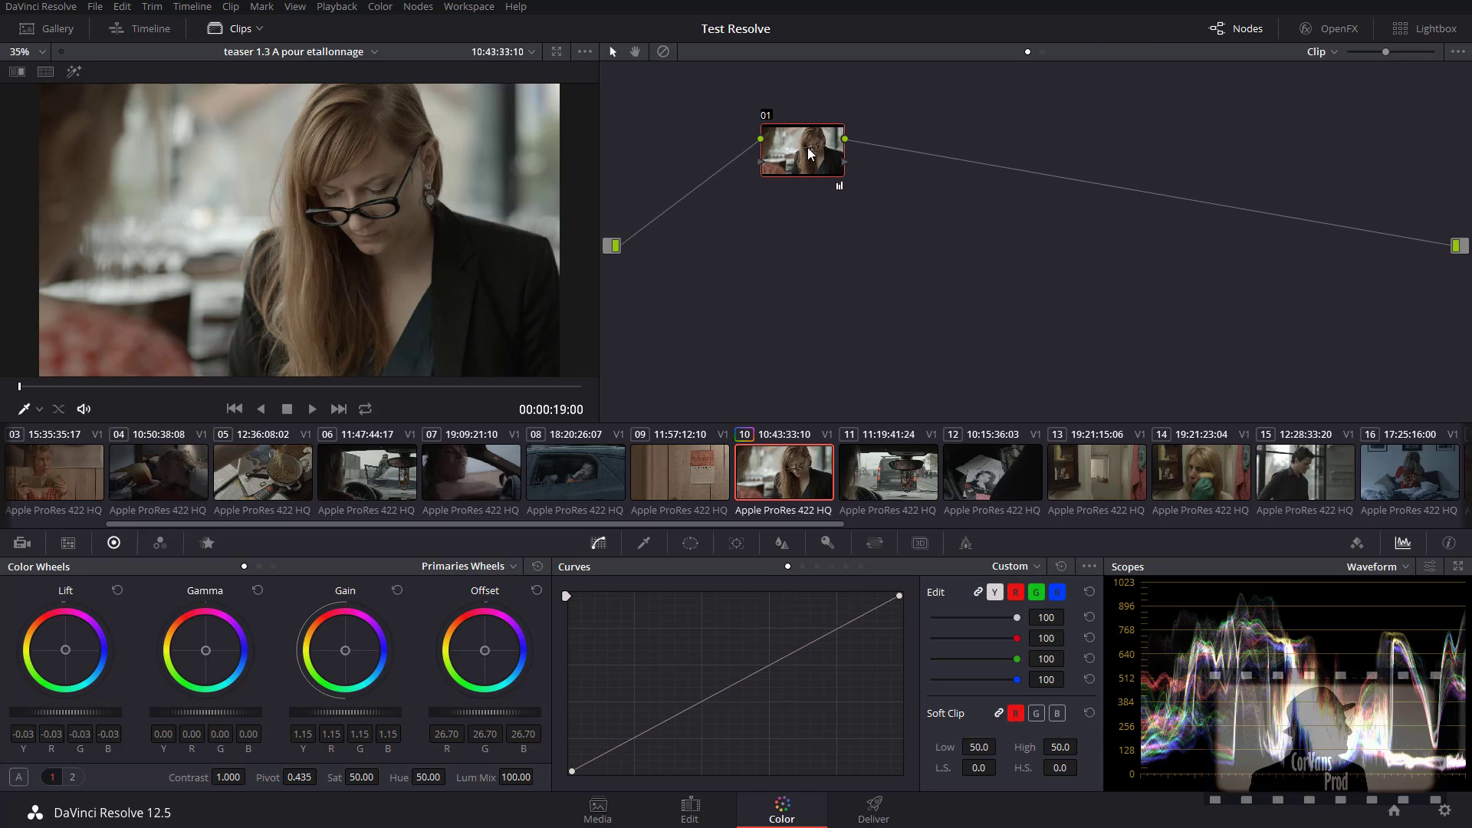
pyautogui.rightClick(888, 249)
pyautogui.moveTo(945, 276)
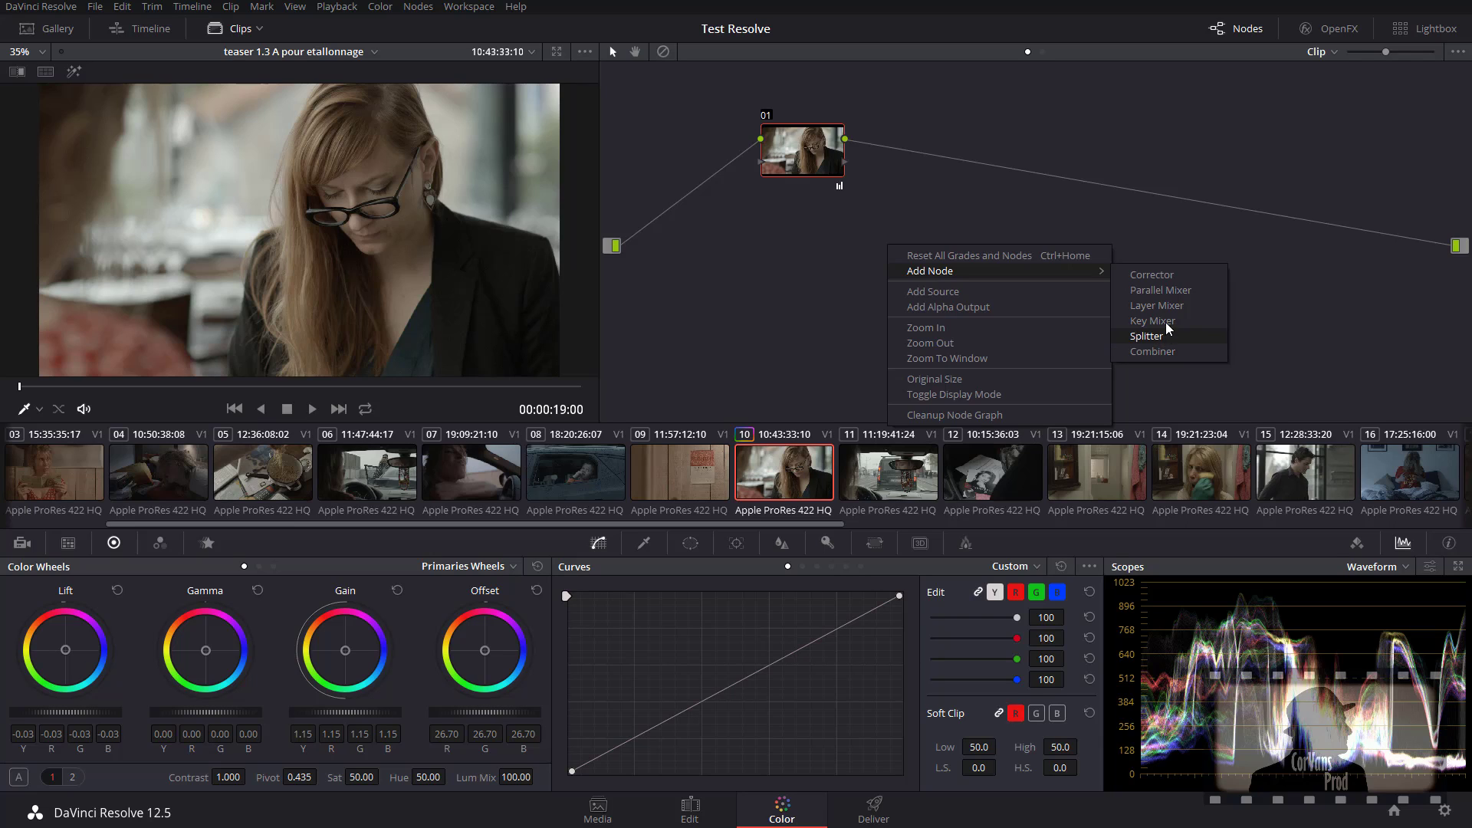
pyautogui.click(1159, 275)
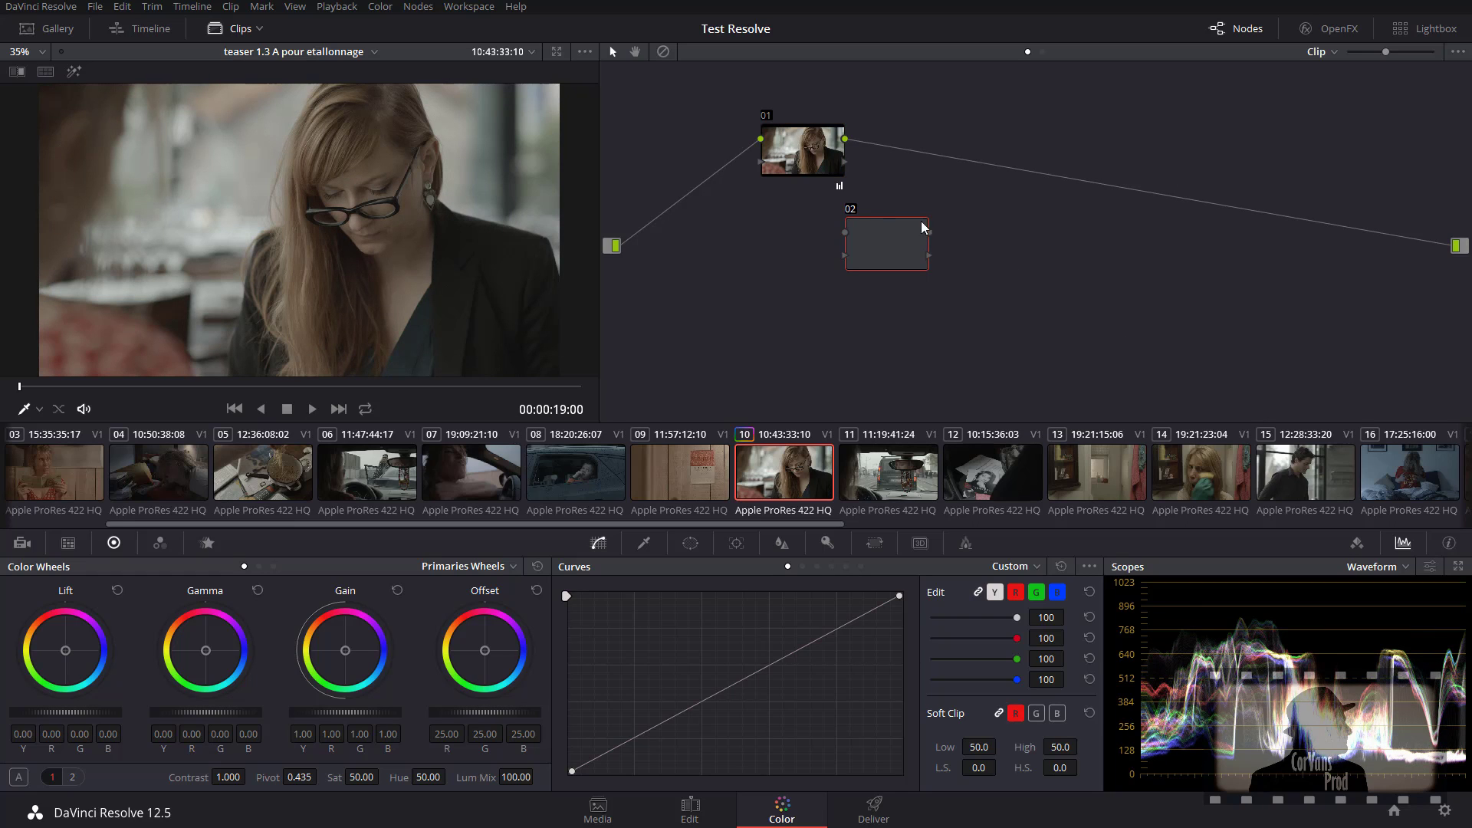
pyautogui.moveTo(874, 250); pyautogui.dragTo(968, 232)
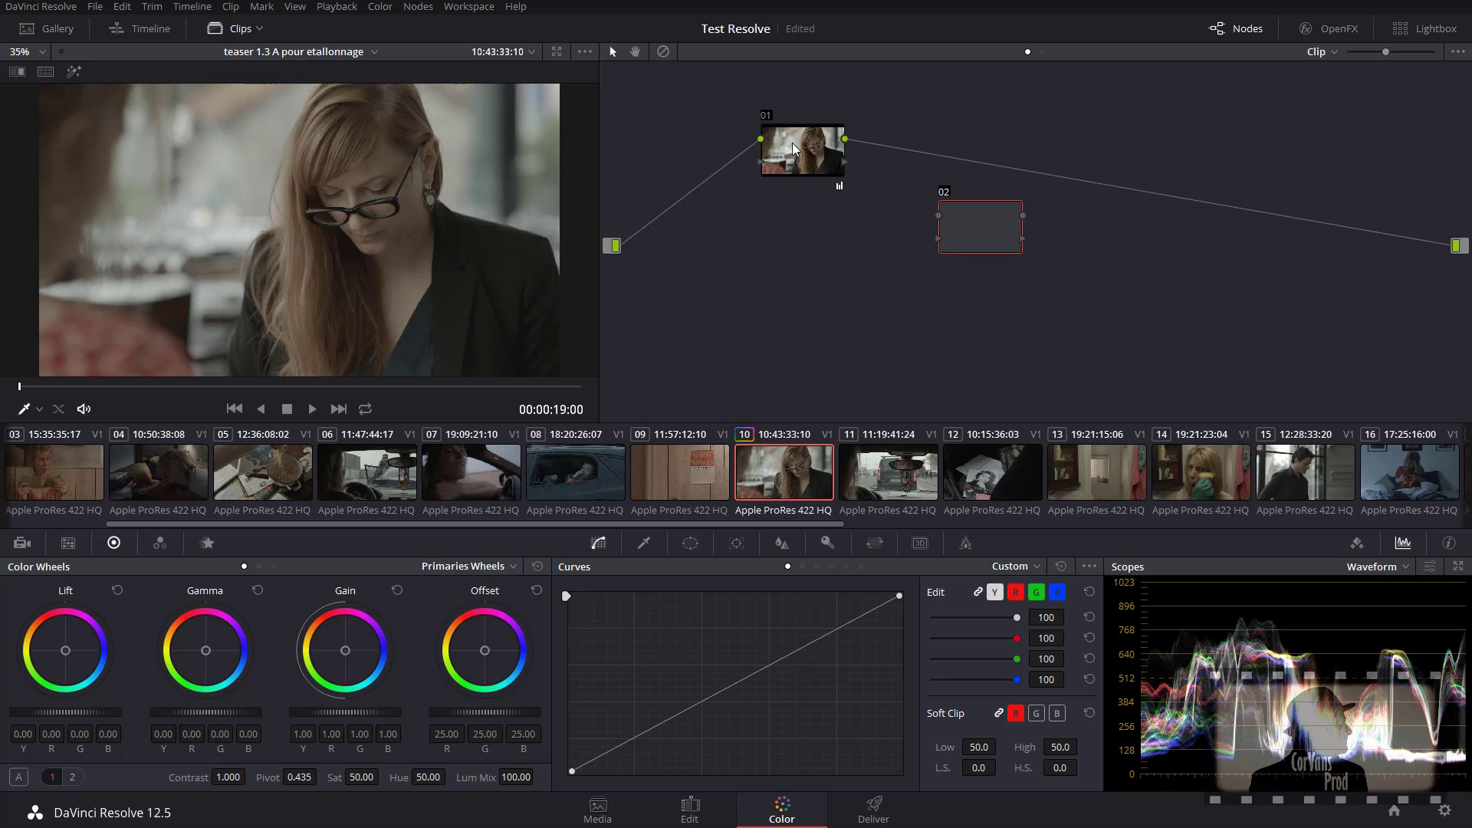
# Step: Spread the two unconnected nodes apart, with node 01 beside the source input and node 02 farther toward the output
pyautogui.moveTo(792, 142); pyautogui.dragTo(812, 120)
pyautogui.moveTo(959, 221); pyautogui.dragTo(985, 164)
pyautogui.moveTo(827, 116); pyautogui.dragTo(826, 118)
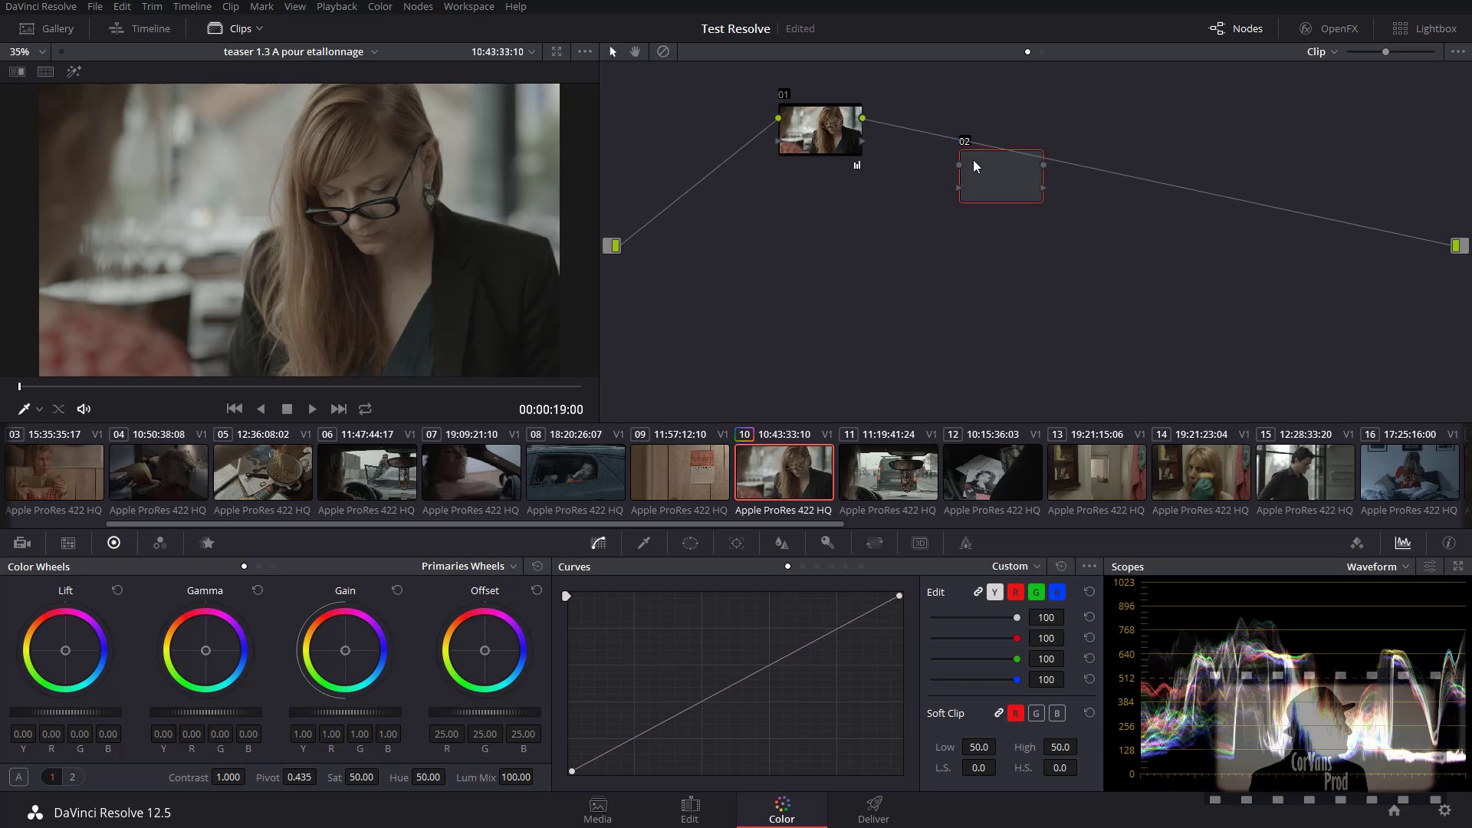
pyautogui.moveTo(974, 159); pyautogui.dragTo(970, 205)
pyautogui.moveTo(833, 137)
pyautogui.mouseDown()
pyautogui.moveTo(848, 122)
pyautogui.moveTo(837, 134)
pyautogui.mouseUp()
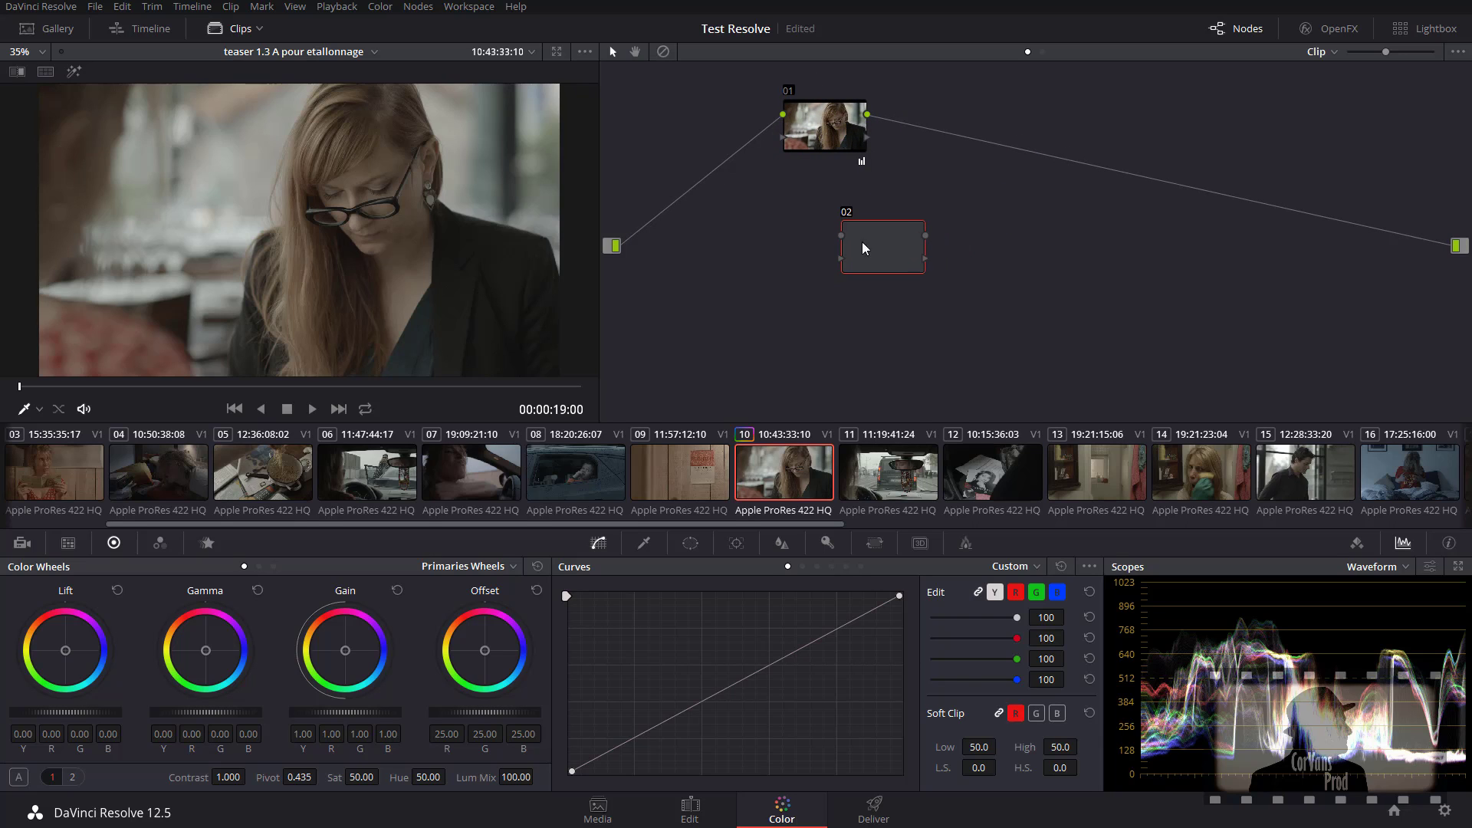
pyautogui.moveTo(846, 152); pyautogui.dragTo(891, 184)
pyautogui.moveTo(889, 255); pyautogui.dragTo(1019, 240)
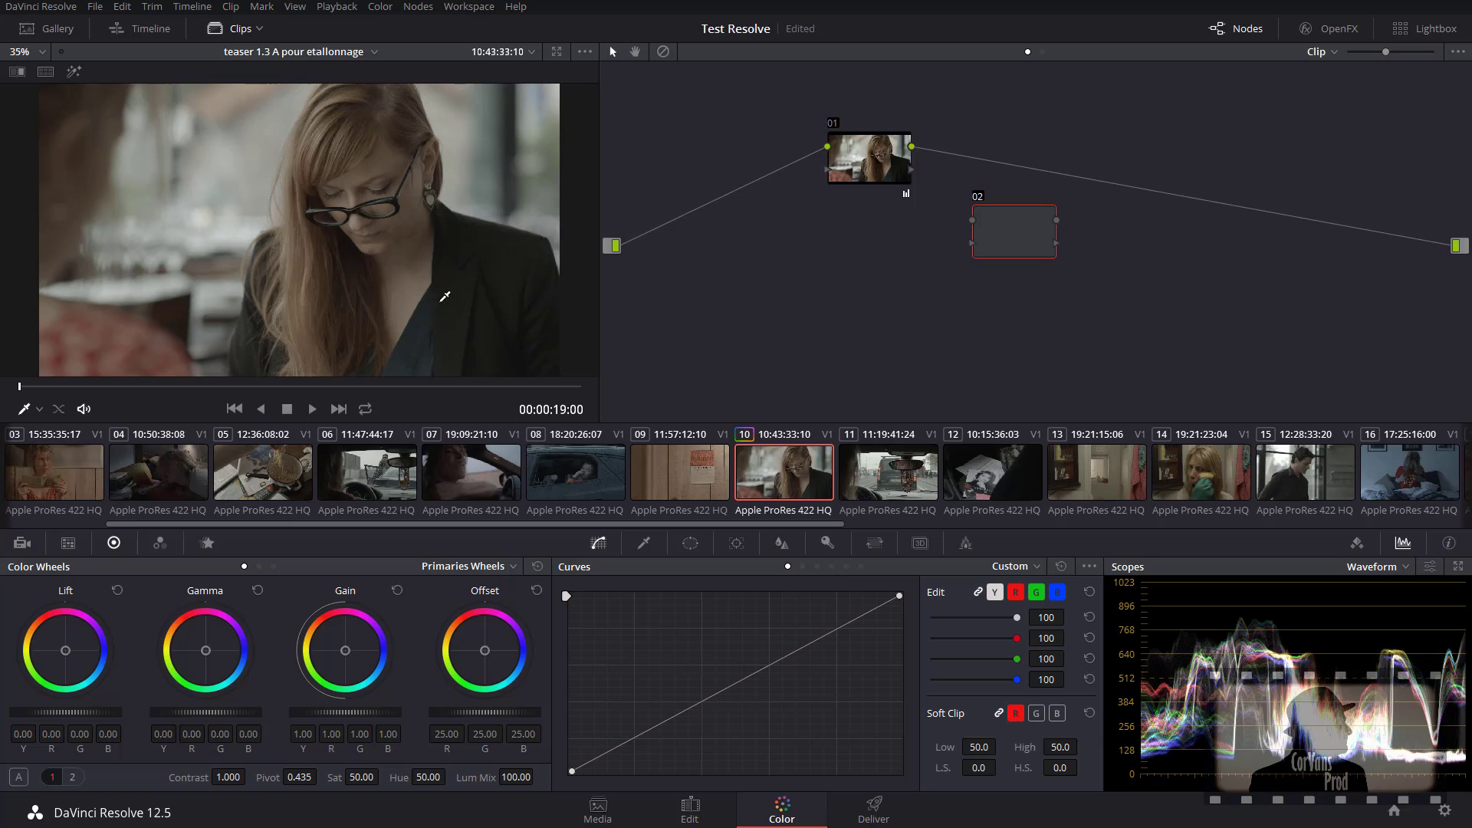
pyautogui.moveTo(857, 158); pyautogui.dragTo(693, 149)
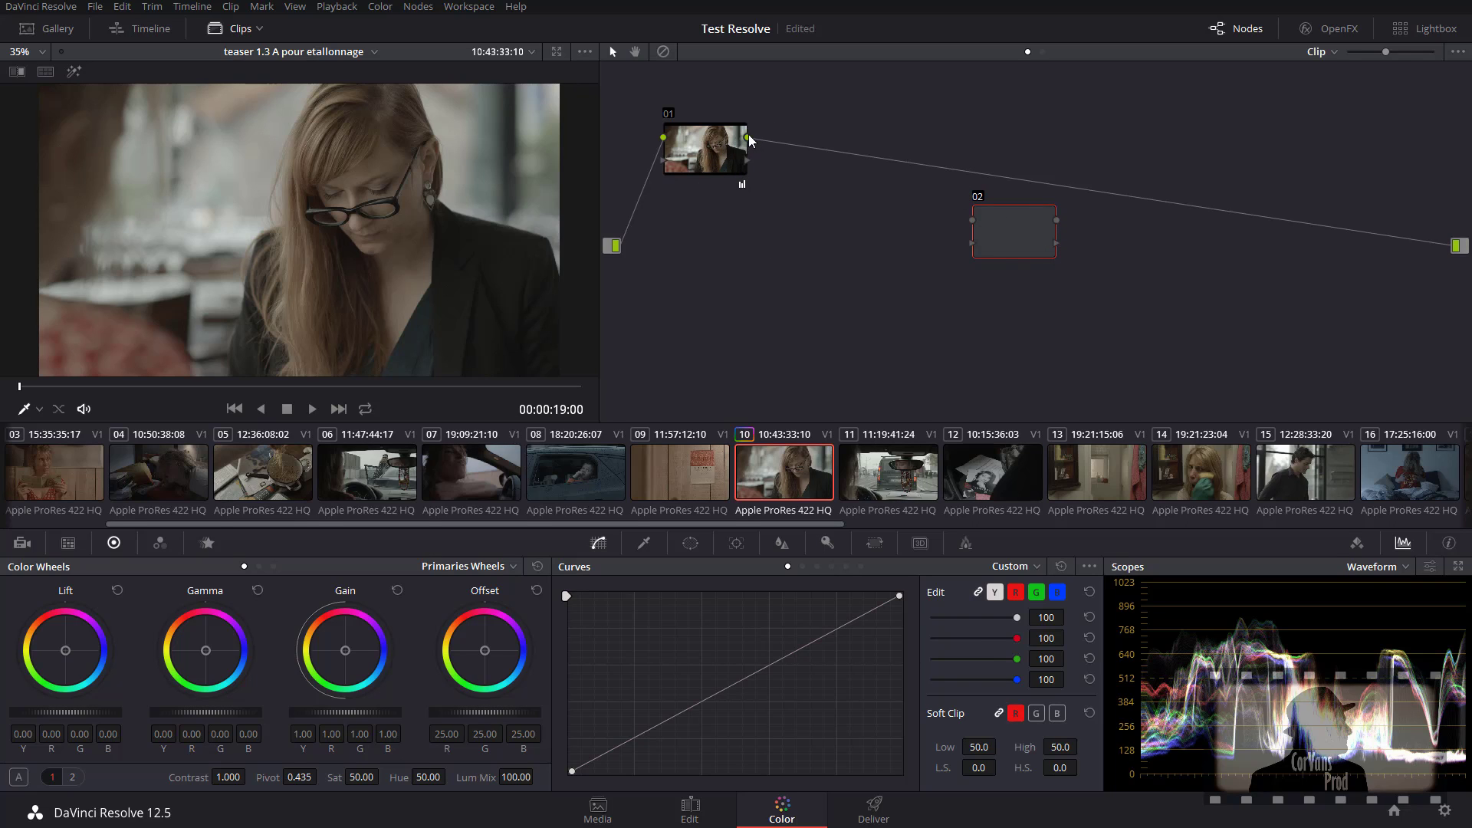
# Step: Link node 01's output to node 02's input and try to link node 02 to the final output
pyautogui.moveTo(871, 193); pyautogui.dragTo(749, 136)
pyautogui.moveTo(748, 138)
pyautogui.mouseDown()
pyautogui.moveTo(972, 221)
pyautogui.moveTo(877, 204)
pyautogui.mouseUp()
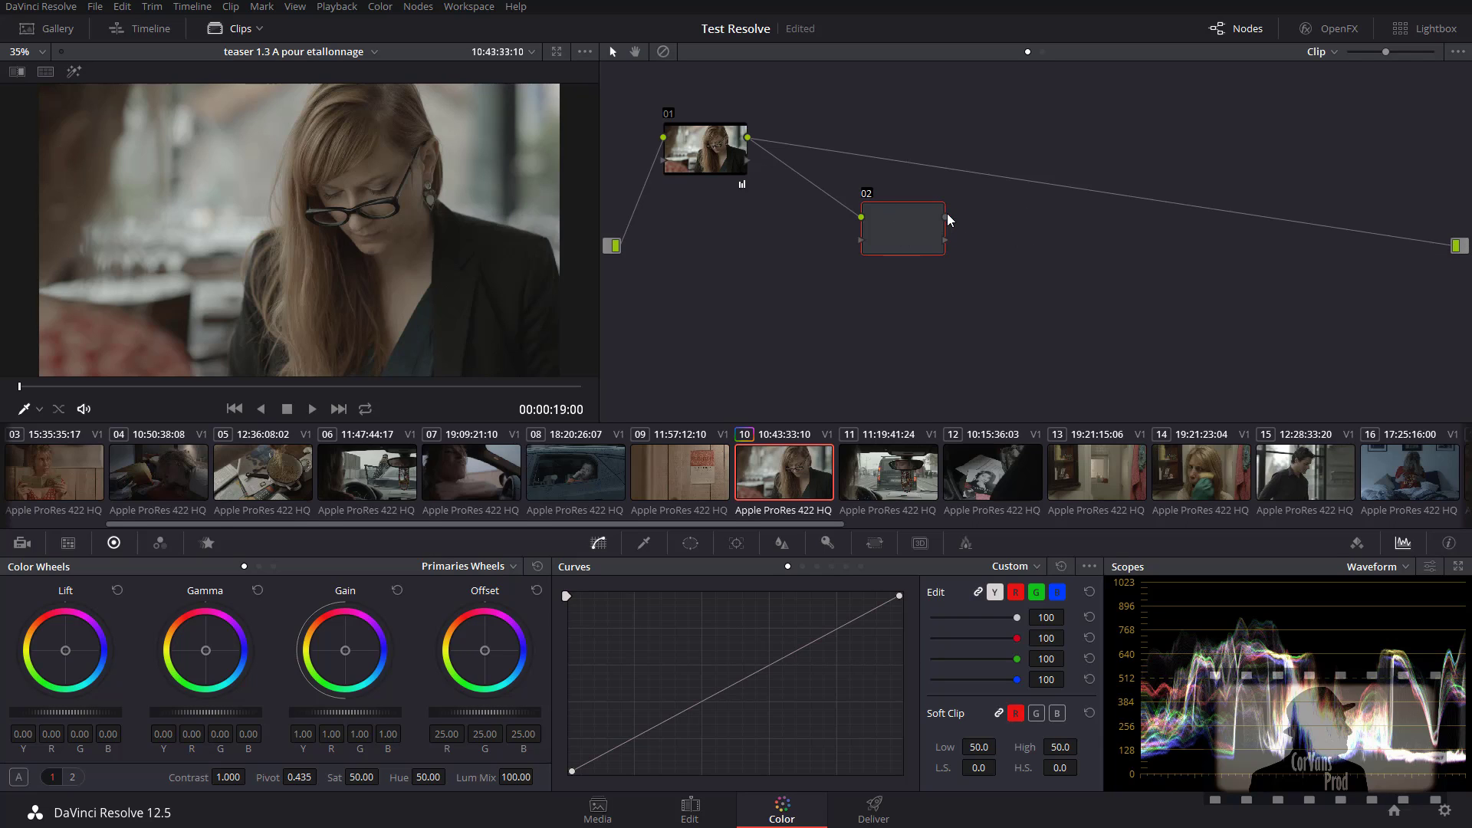
pyautogui.moveTo(944, 219); pyautogui.dragTo(1457, 247)
pyautogui.moveTo(946, 221); pyautogui.dragTo(1459, 248)
# Step: Delete the direct link from node 01 to the final output and connect node 02's output there instead
pyautogui.rightClick(1019, 181)
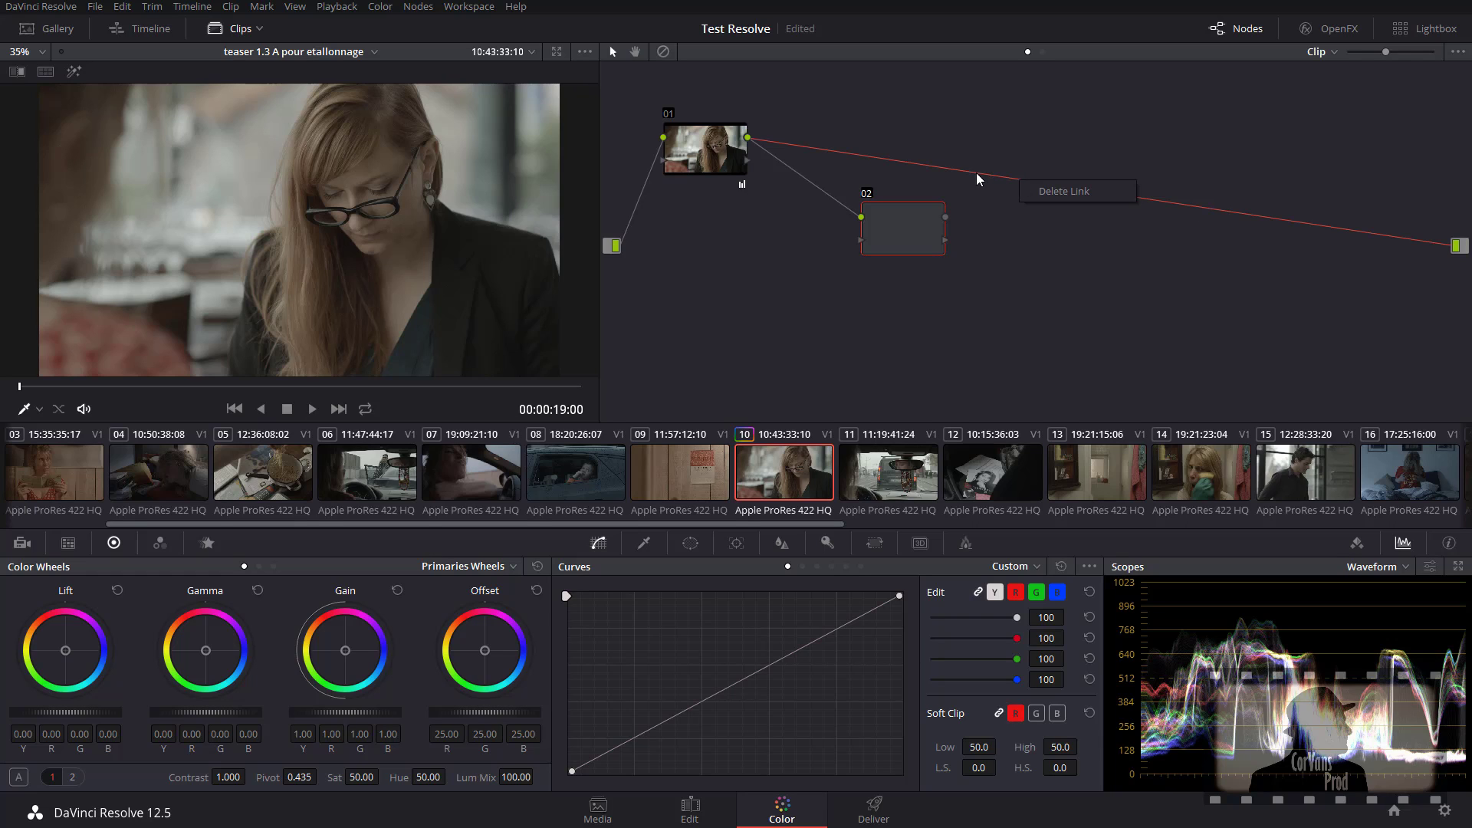
pyautogui.click(1052, 196)
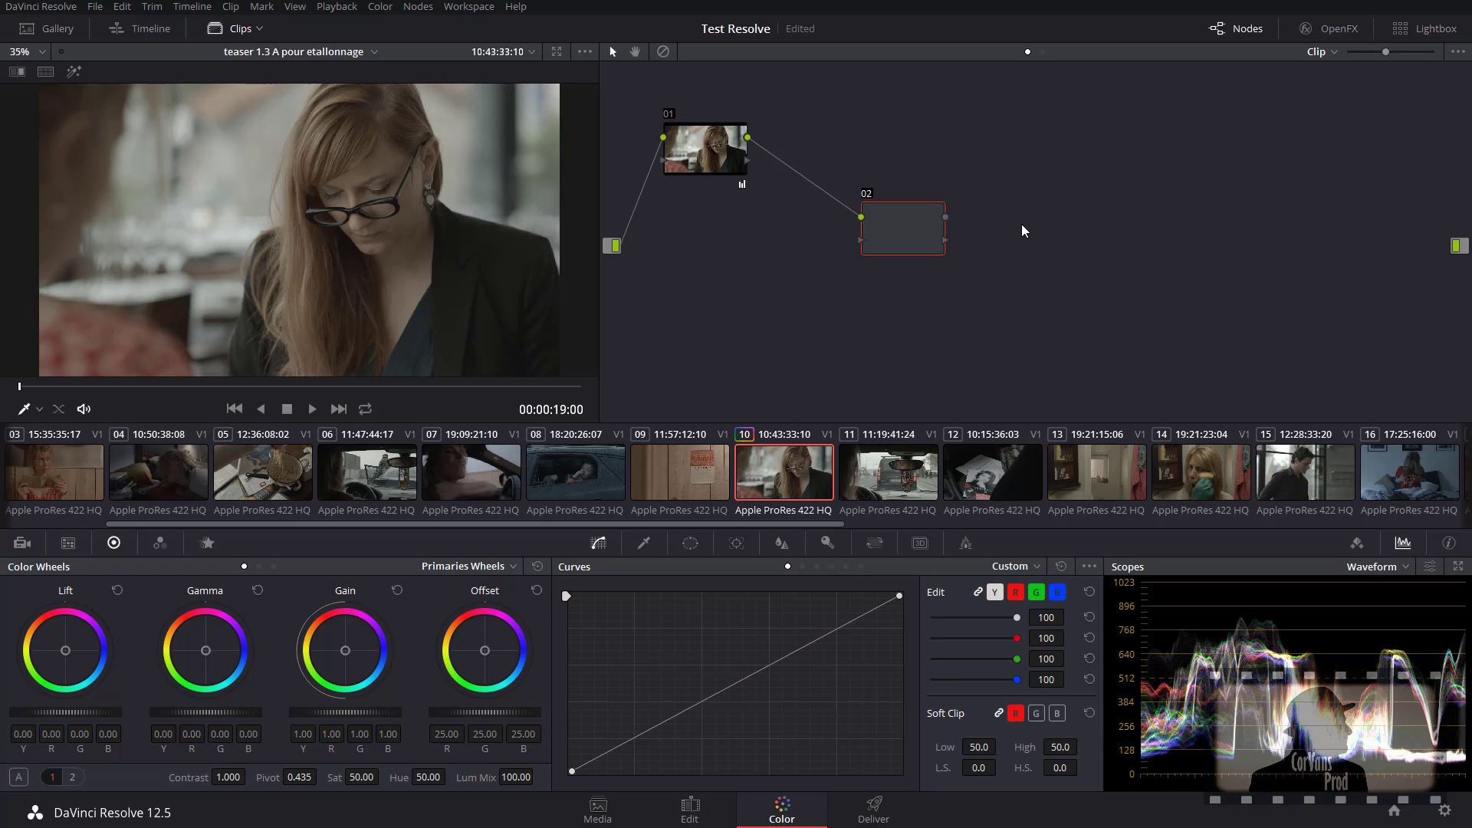
pyautogui.moveTo(944, 218); pyautogui.dragTo(1457, 245)
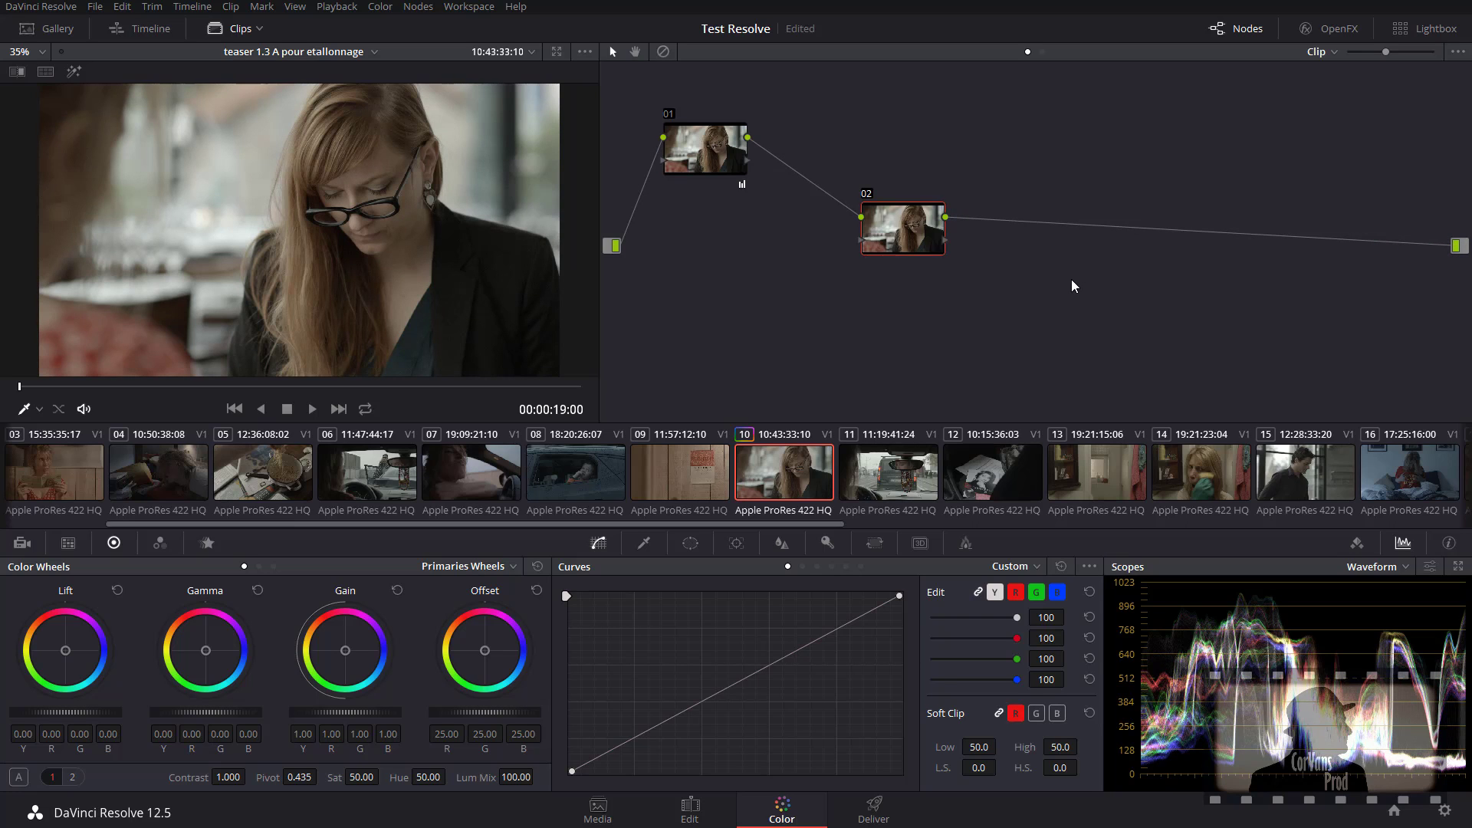
# Step: Line up nodes 01 and 02 side by side in the upper part of the node graph
pyautogui.moveTo(907, 218); pyautogui.dragTo(912, 135)
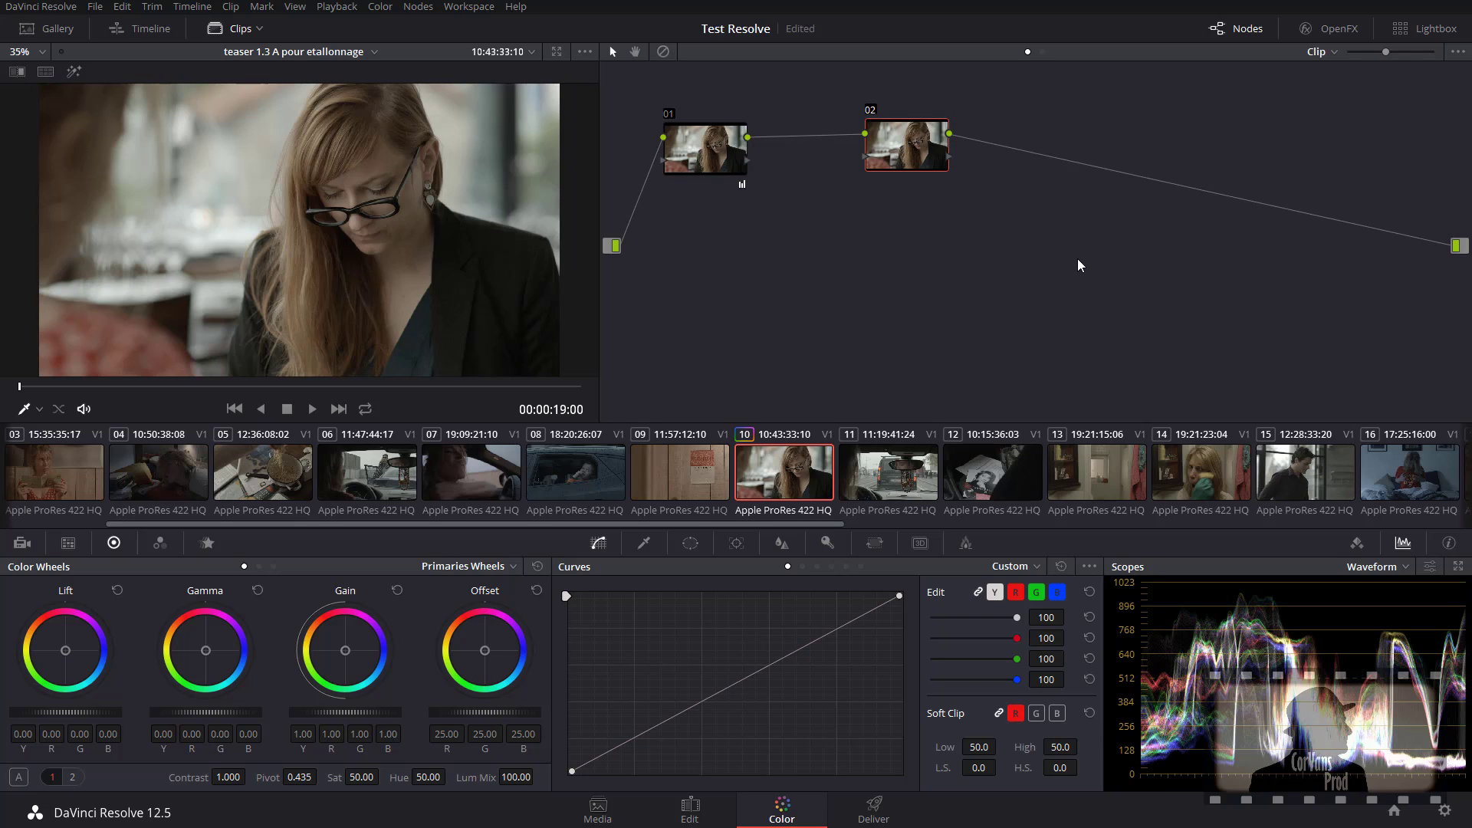
pyautogui.moveTo(926, 150); pyautogui.dragTo(933, 172)
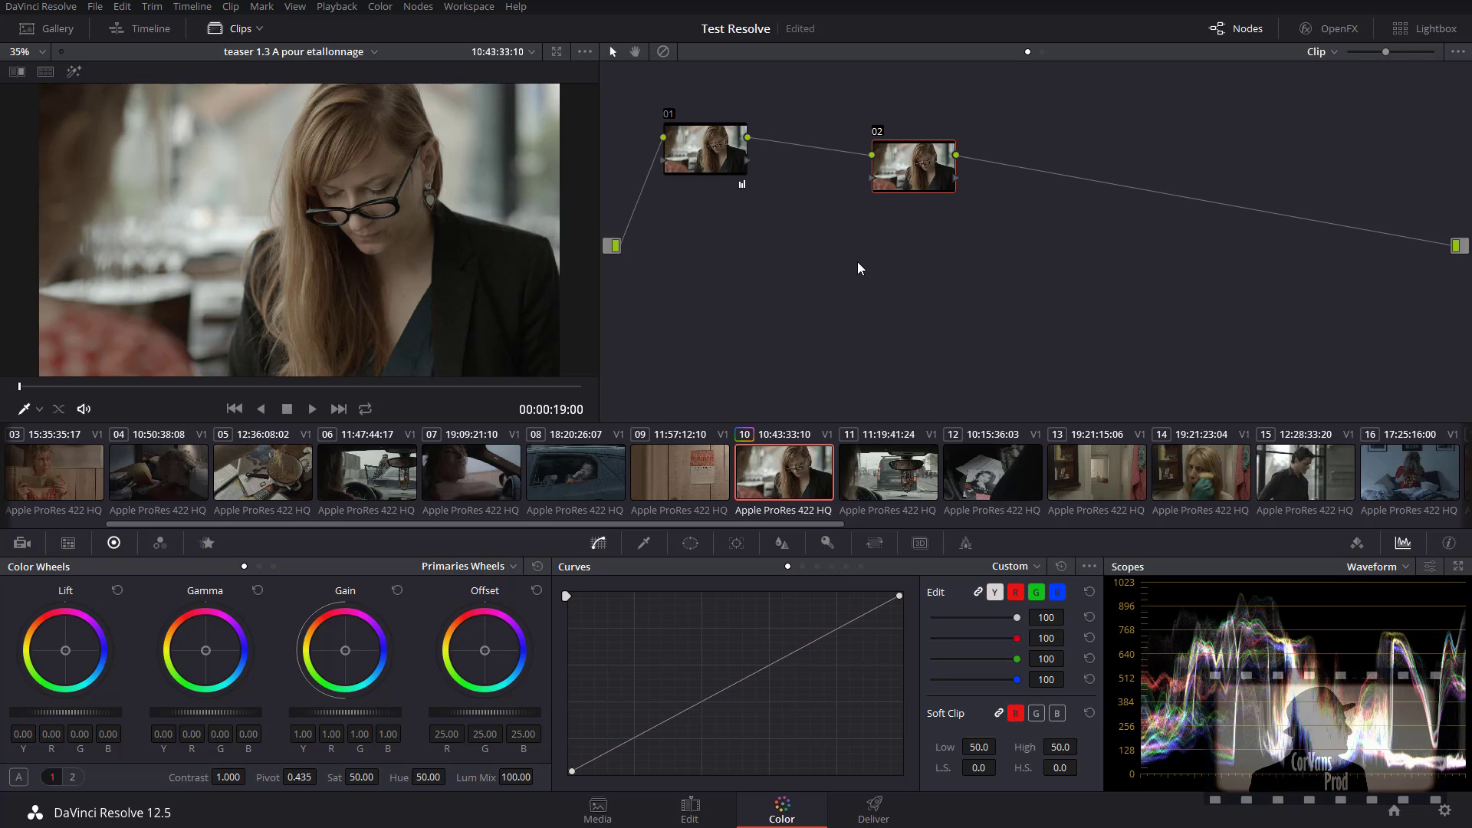
pyautogui.moveTo(727, 150); pyautogui.dragTo(787, 147)
pyautogui.moveTo(922, 173); pyautogui.dragTo(928, 142)
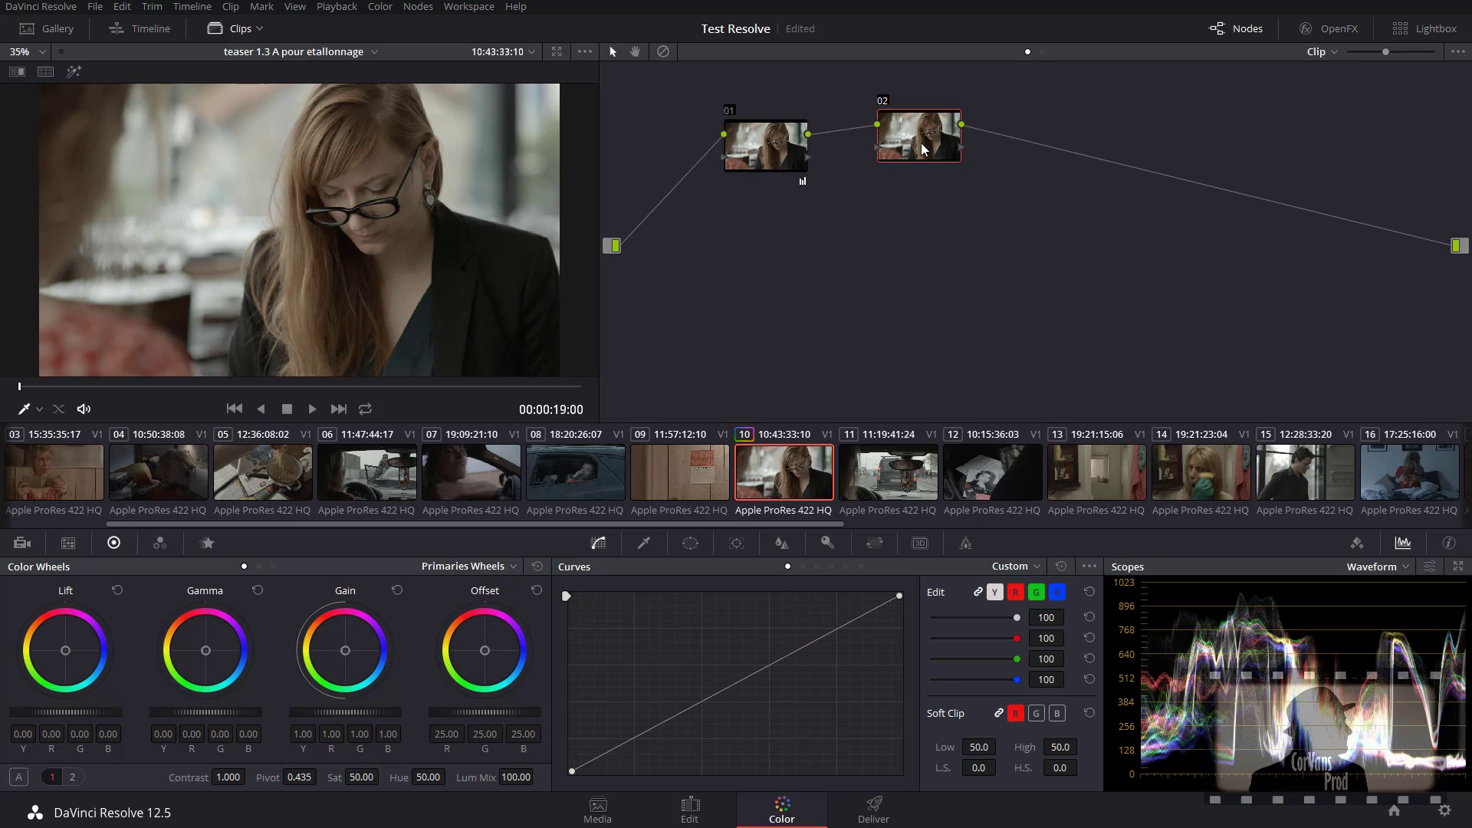
pyautogui.moveTo(772, 145); pyautogui.dragTo(775, 138)
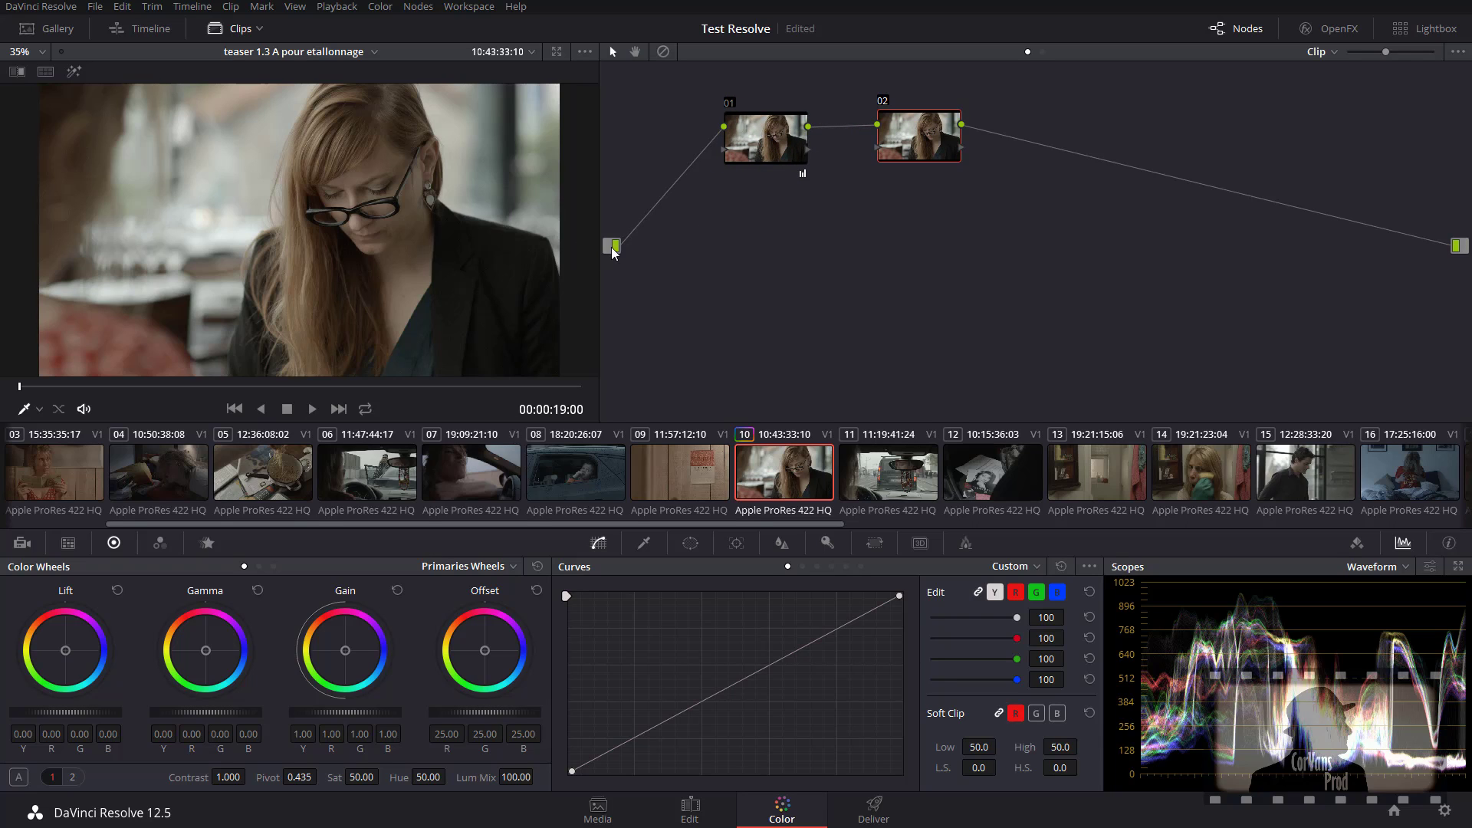
# Step: On node 01, set Lift to -0.07 and Gain to 1.50, and warm the Gain to R 1.76, G 1.45, B 1.27
pyautogui.click(784, 128)
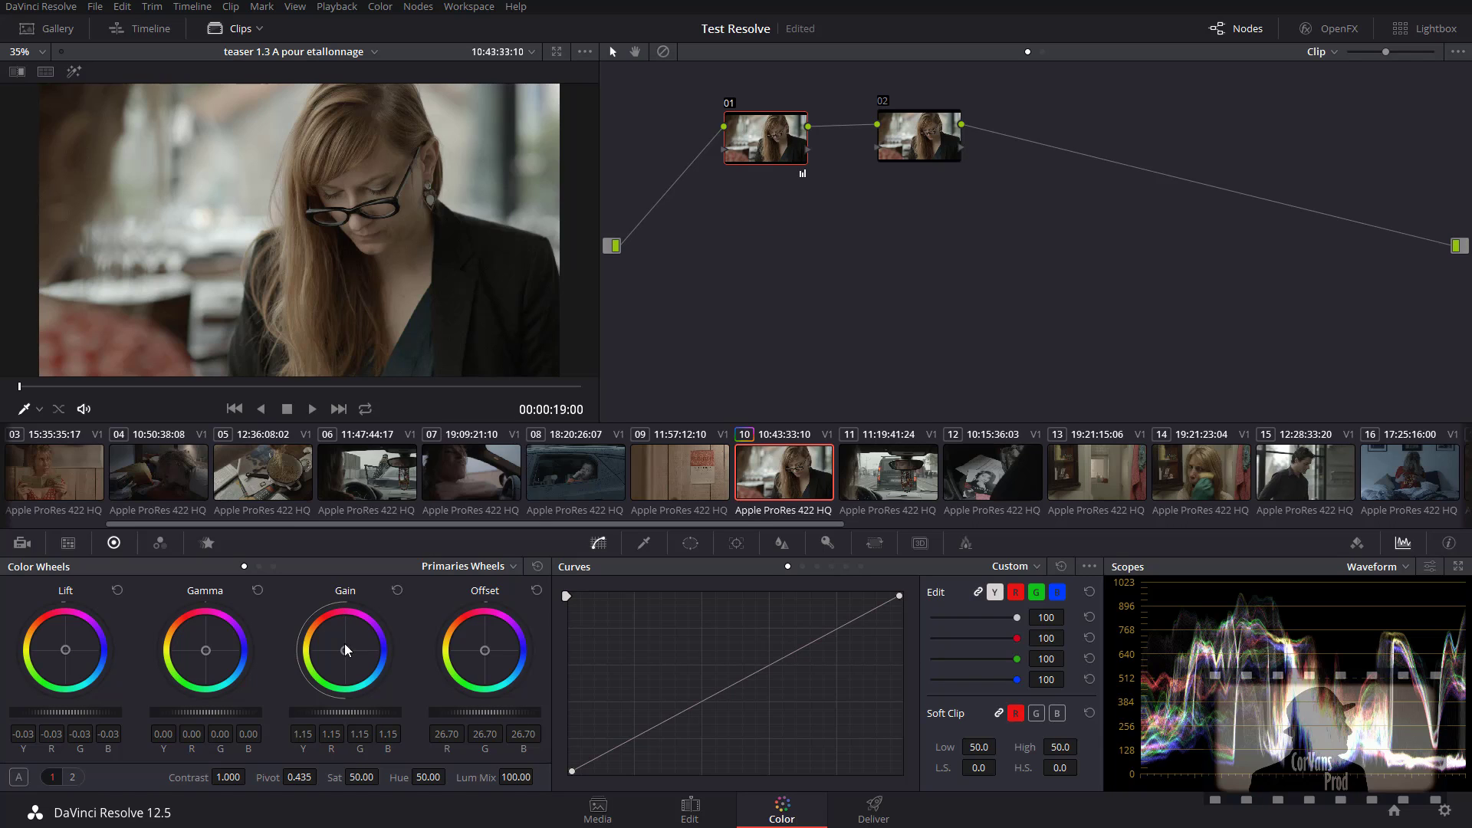
pyautogui.moveTo(80, 713); pyautogui.dragTo(59, 713)
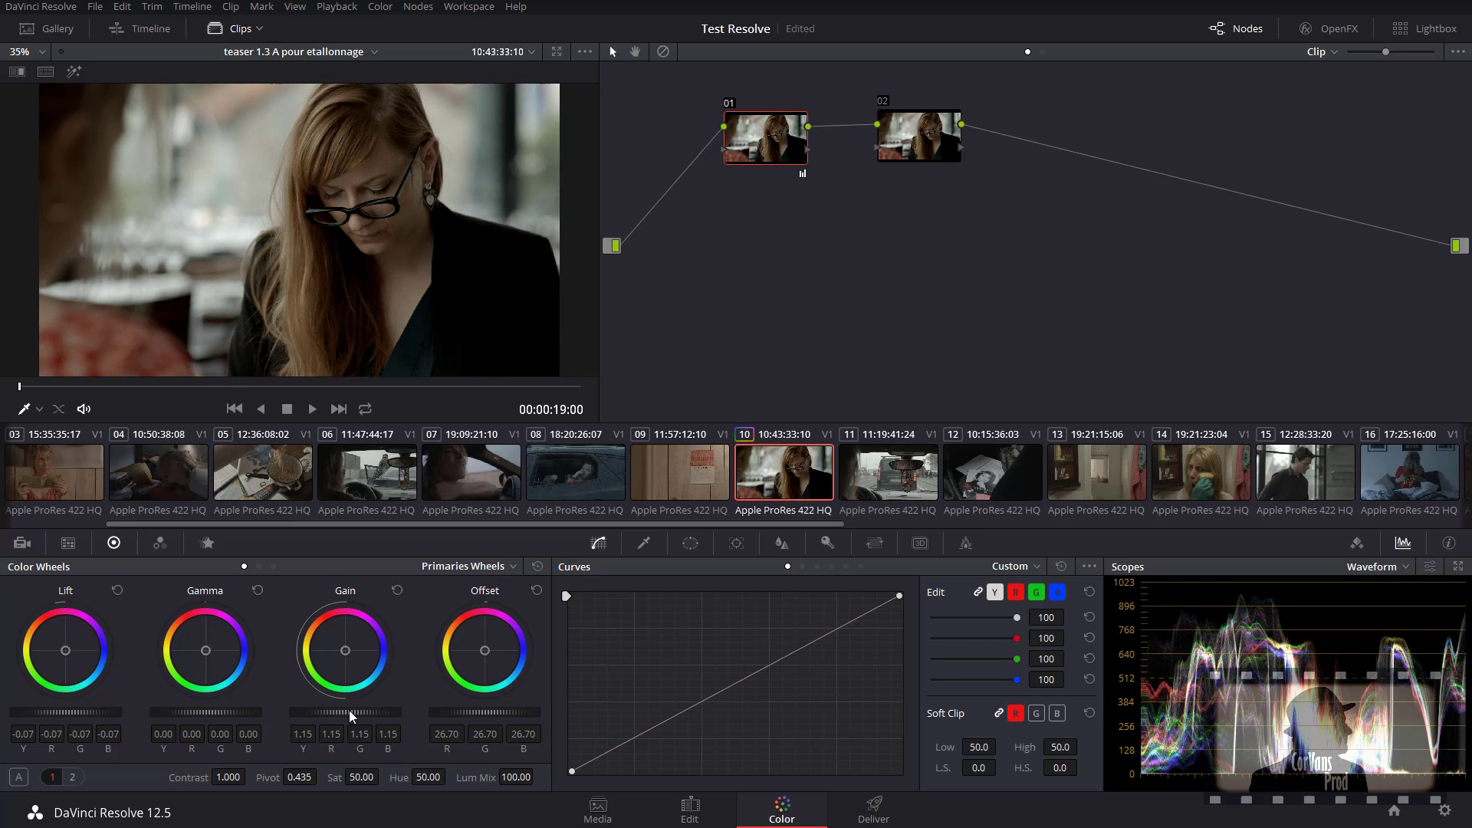
pyautogui.moveTo(349, 713)
pyautogui.mouseDown()
pyautogui.moveTo(399, 713)
pyautogui.moveTo(360, 707)
pyautogui.mouseUp()
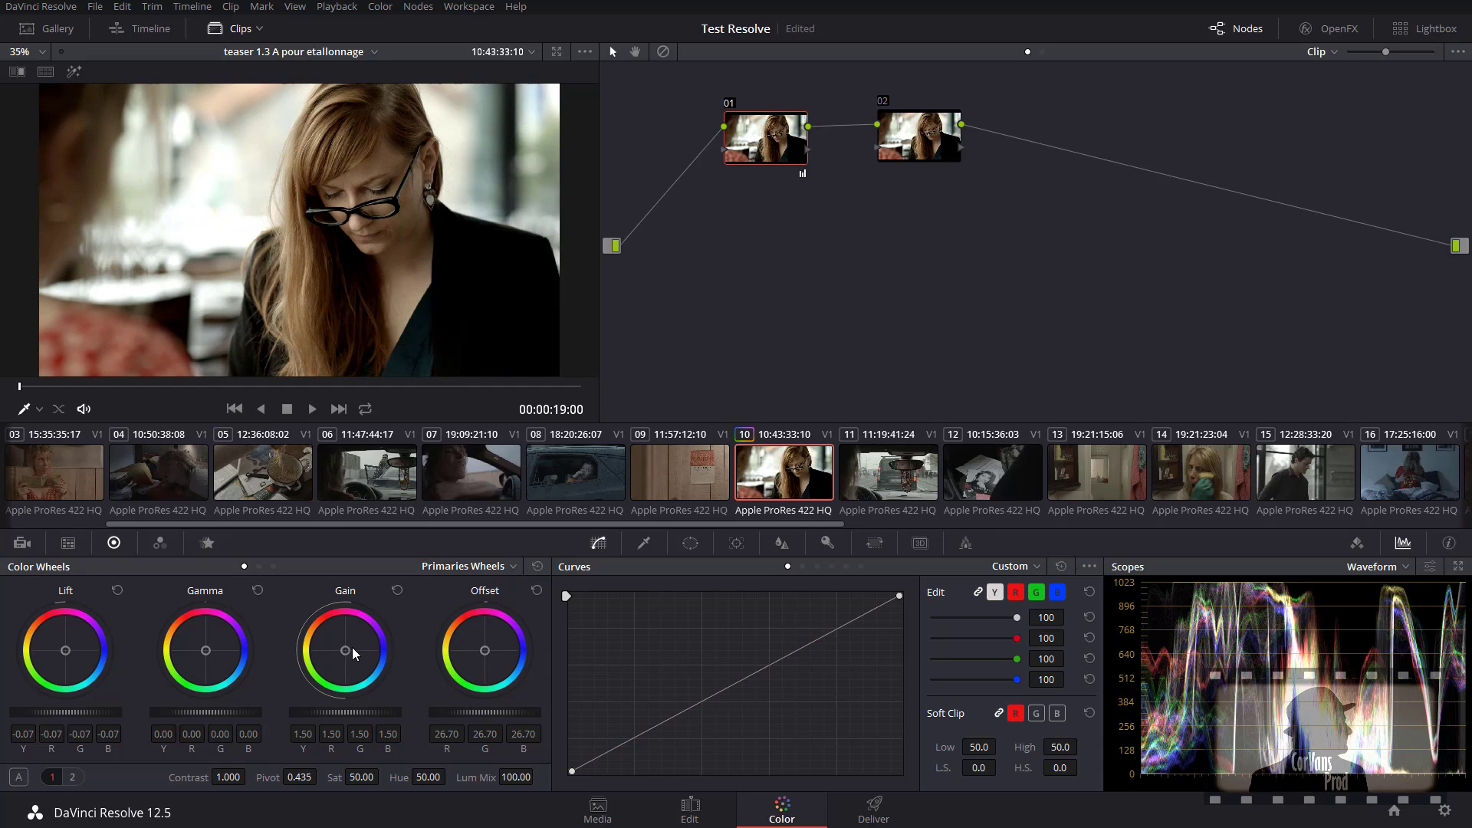
pyautogui.moveTo(334, 644); pyautogui.dragTo(328, 637)
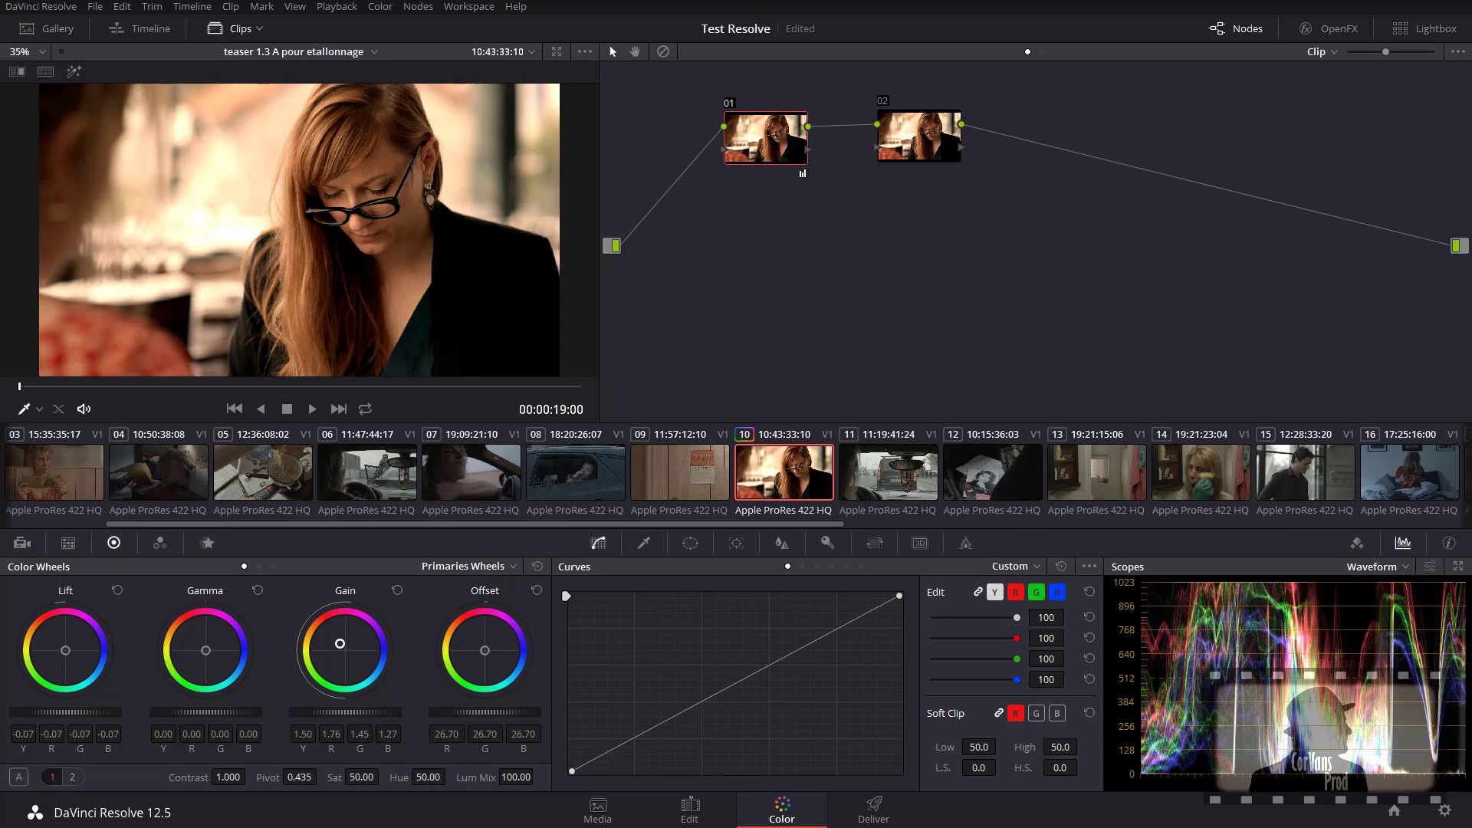
# Step: Check node 02's color wheels, then toggle node 01 off and on to compare the image with and without its grade
pyautogui.click(899, 153)
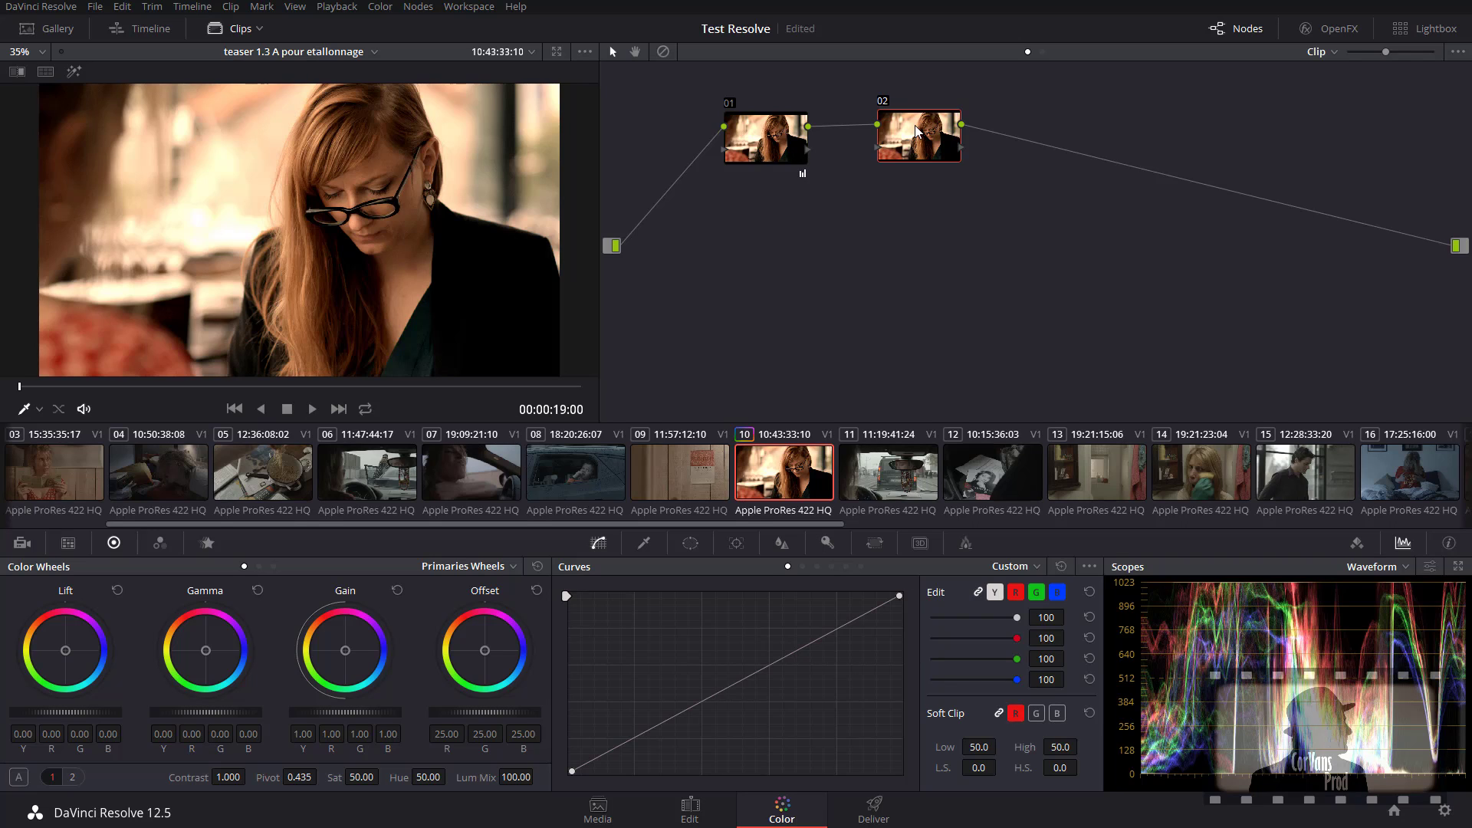
pyautogui.click(757, 148)
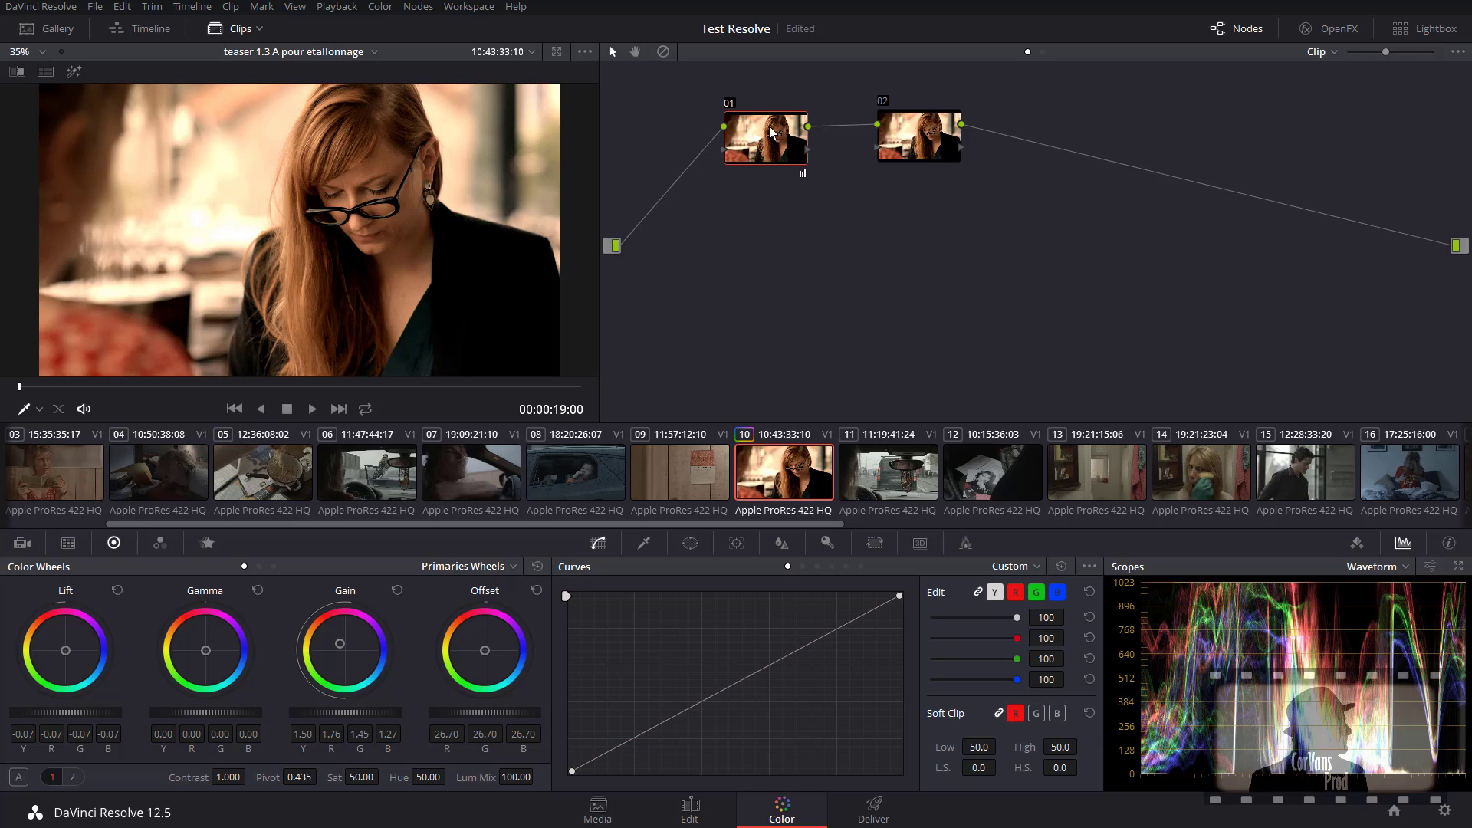
pyautogui.click(729, 104)
pyautogui.click(729, 104)
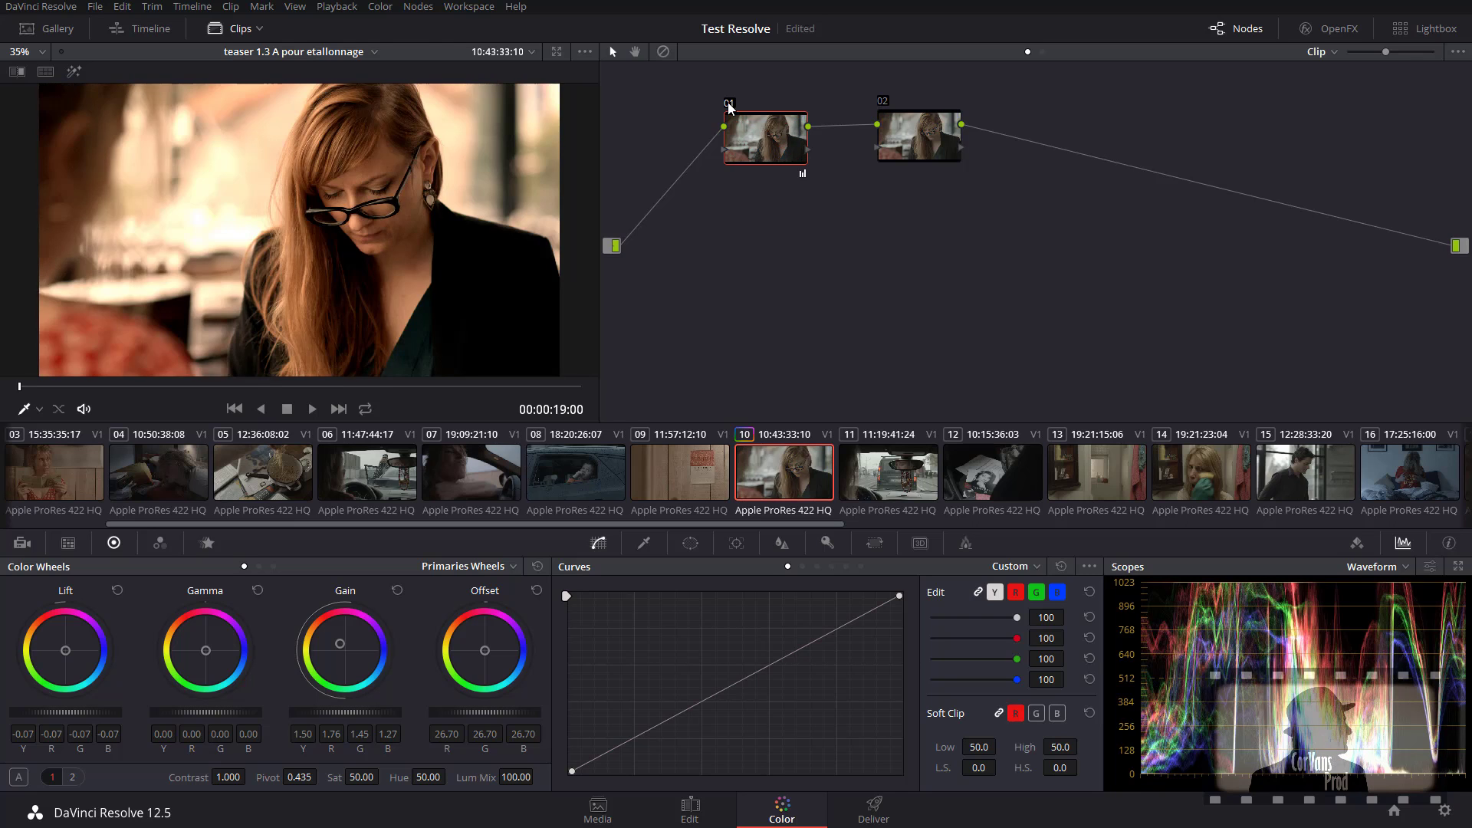
pyautogui.click(729, 105)
pyautogui.click(729, 104)
pyautogui.click(729, 104)
pyautogui.click(729, 104)
# Step: Space node 02 slightly farther from node 01 and push its Gamma toward blue, with the blue channel at 0.20
pyautogui.click(904, 137)
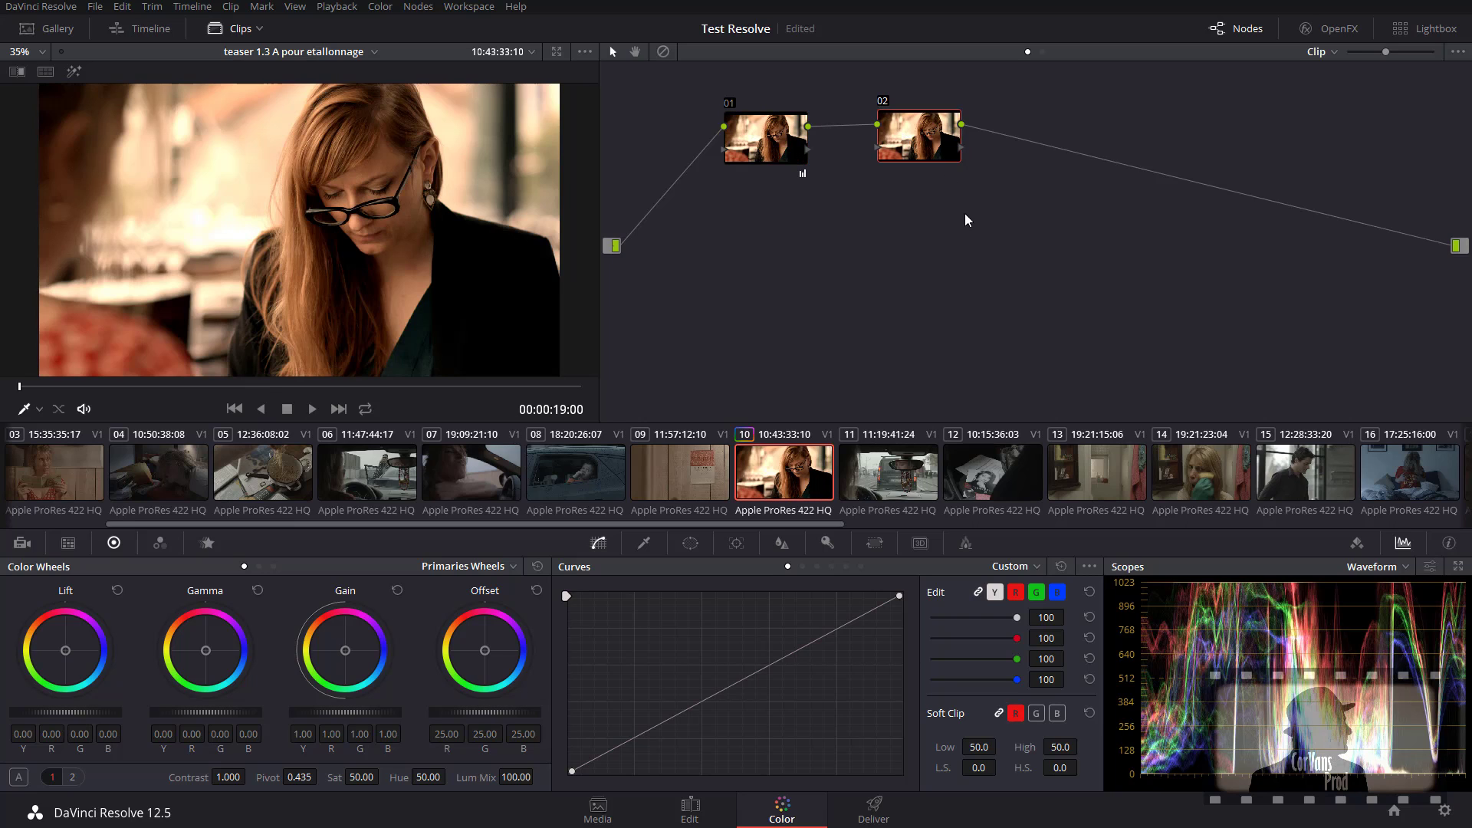
pyautogui.moveTo(883, 122); pyautogui.dragTo(913, 132)
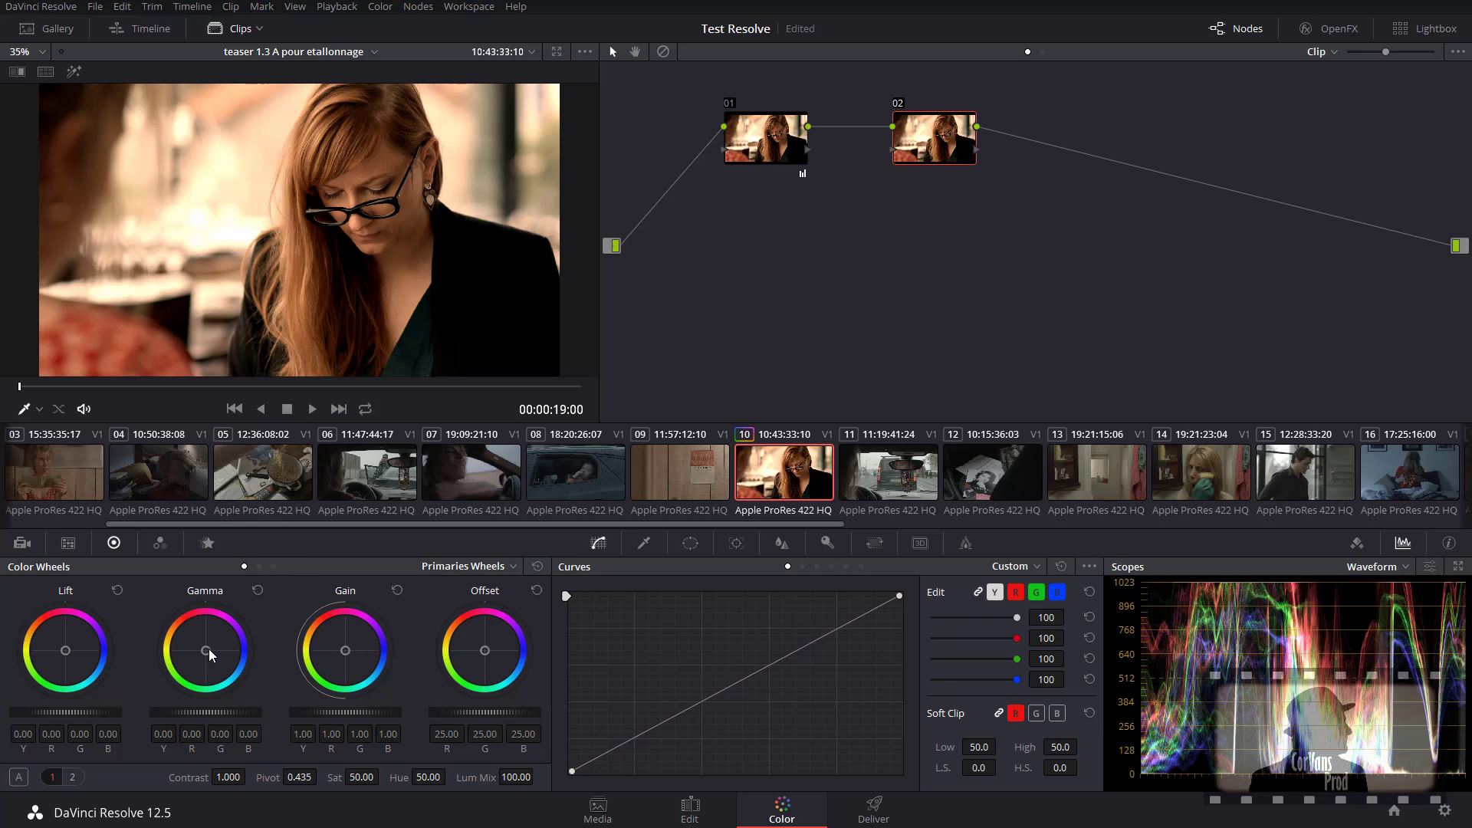
pyautogui.moveTo(207, 650); pyautogui.dragTo(218, 652)
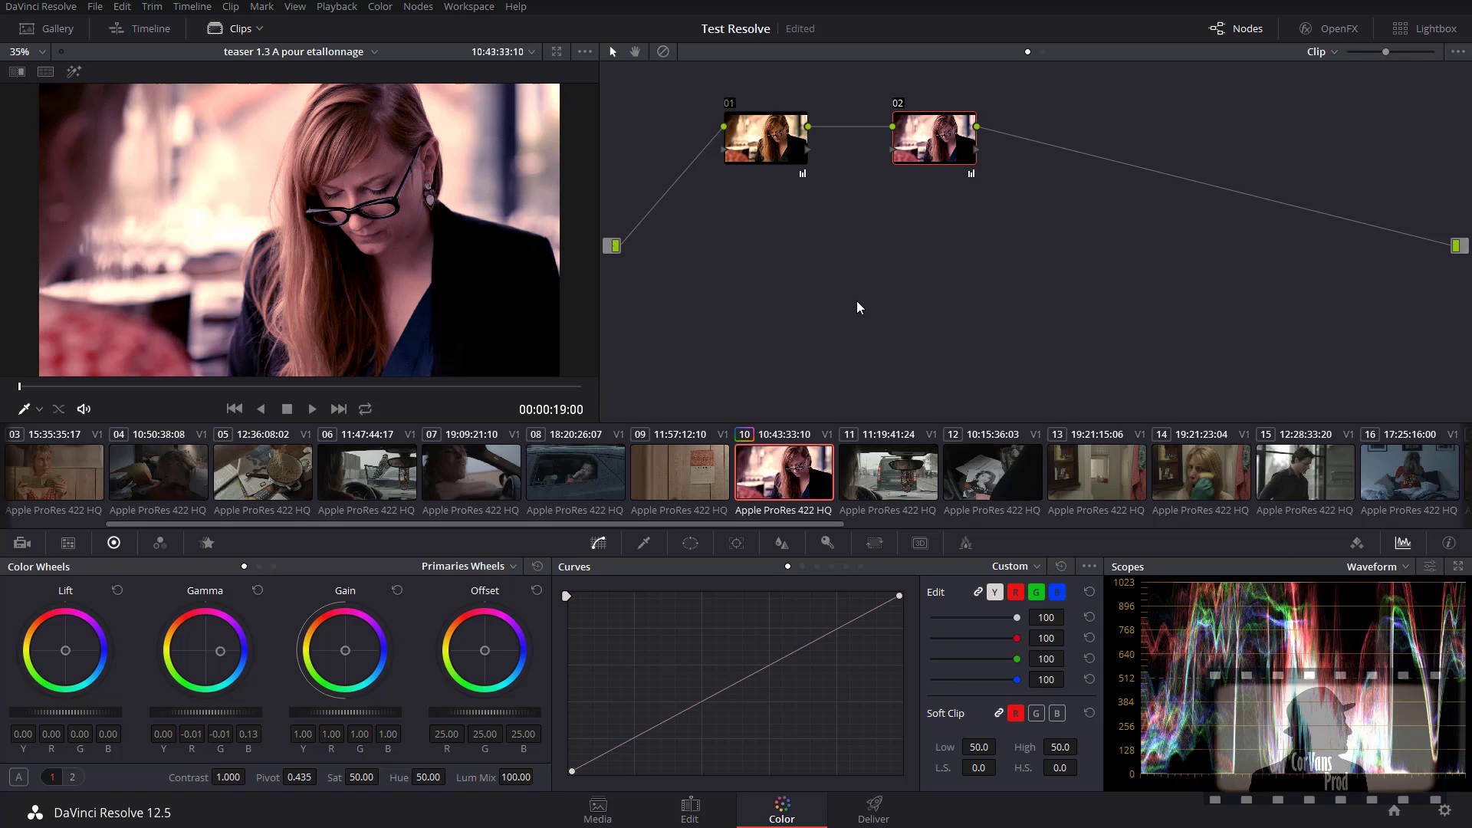
pyautogui.moveTo(223, 651); pyautogui.dragTo(224, 651)
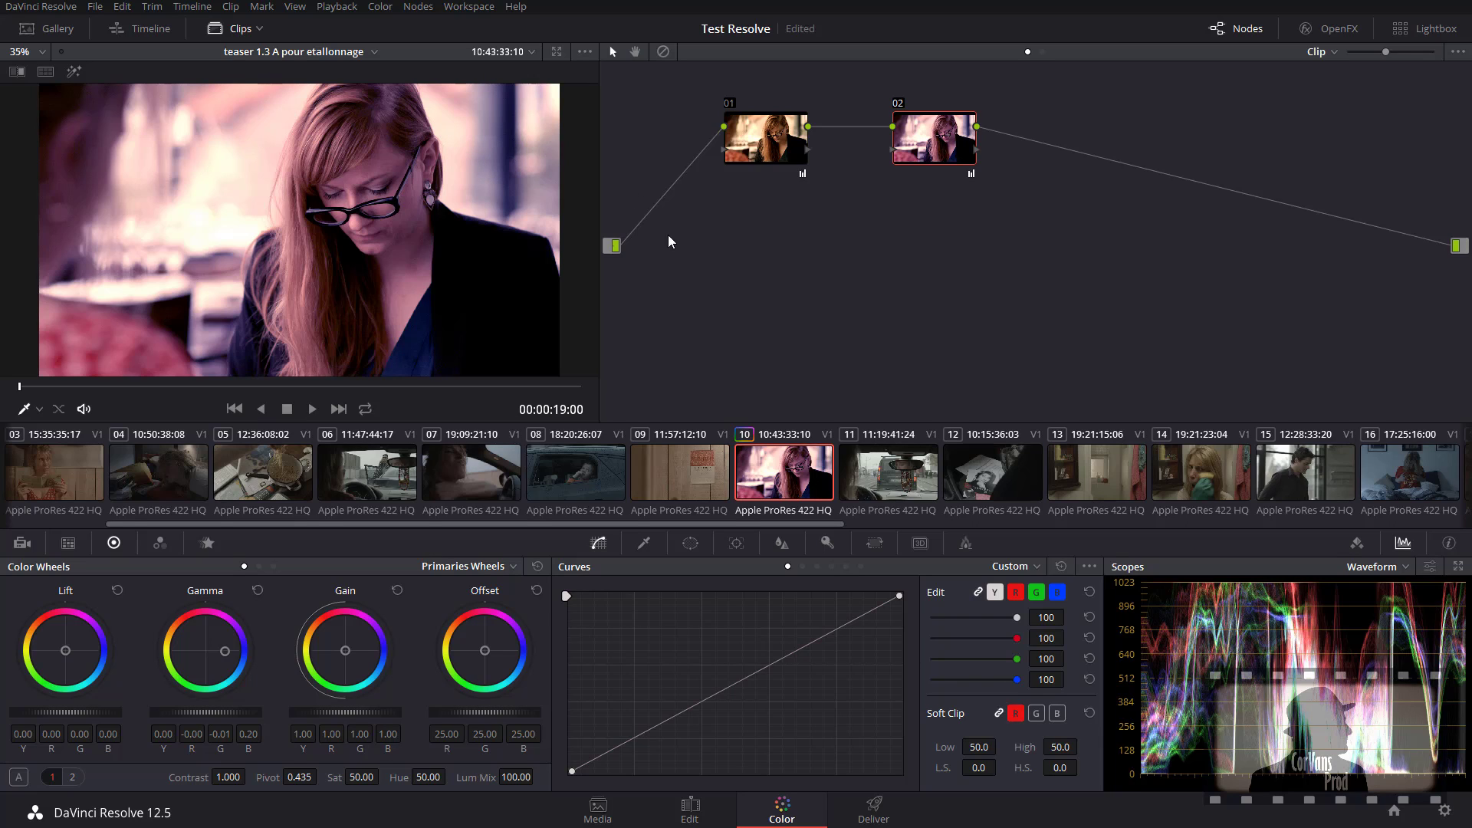
pyautogui.moveTo(927, 122); pyautogui.dragTo(921, 118)
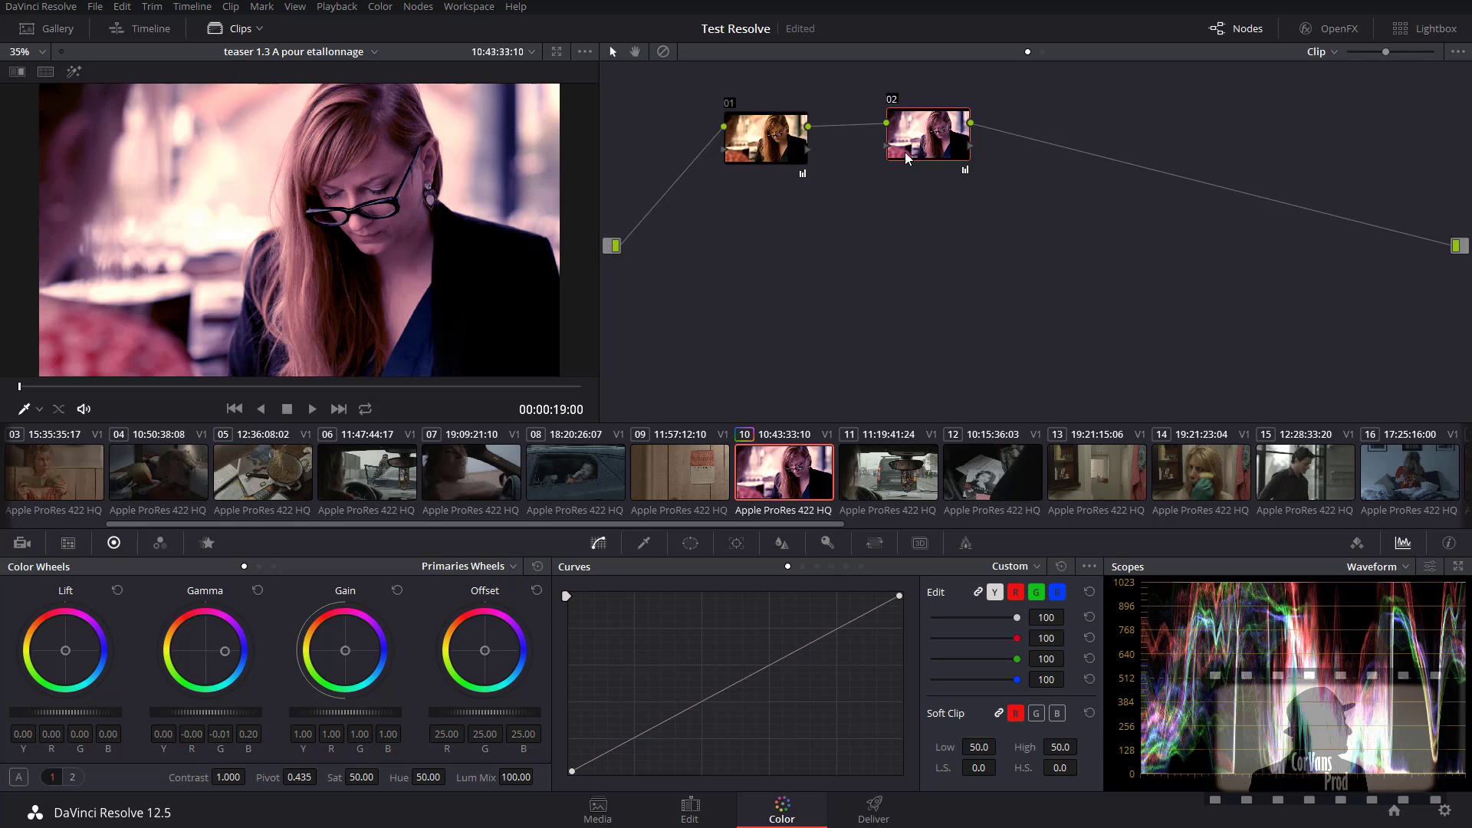
# Step: Toggle node 02 off and on repeatedly to compare the image with and without its blue Gamma shift
pyautogui.click(767, 127)
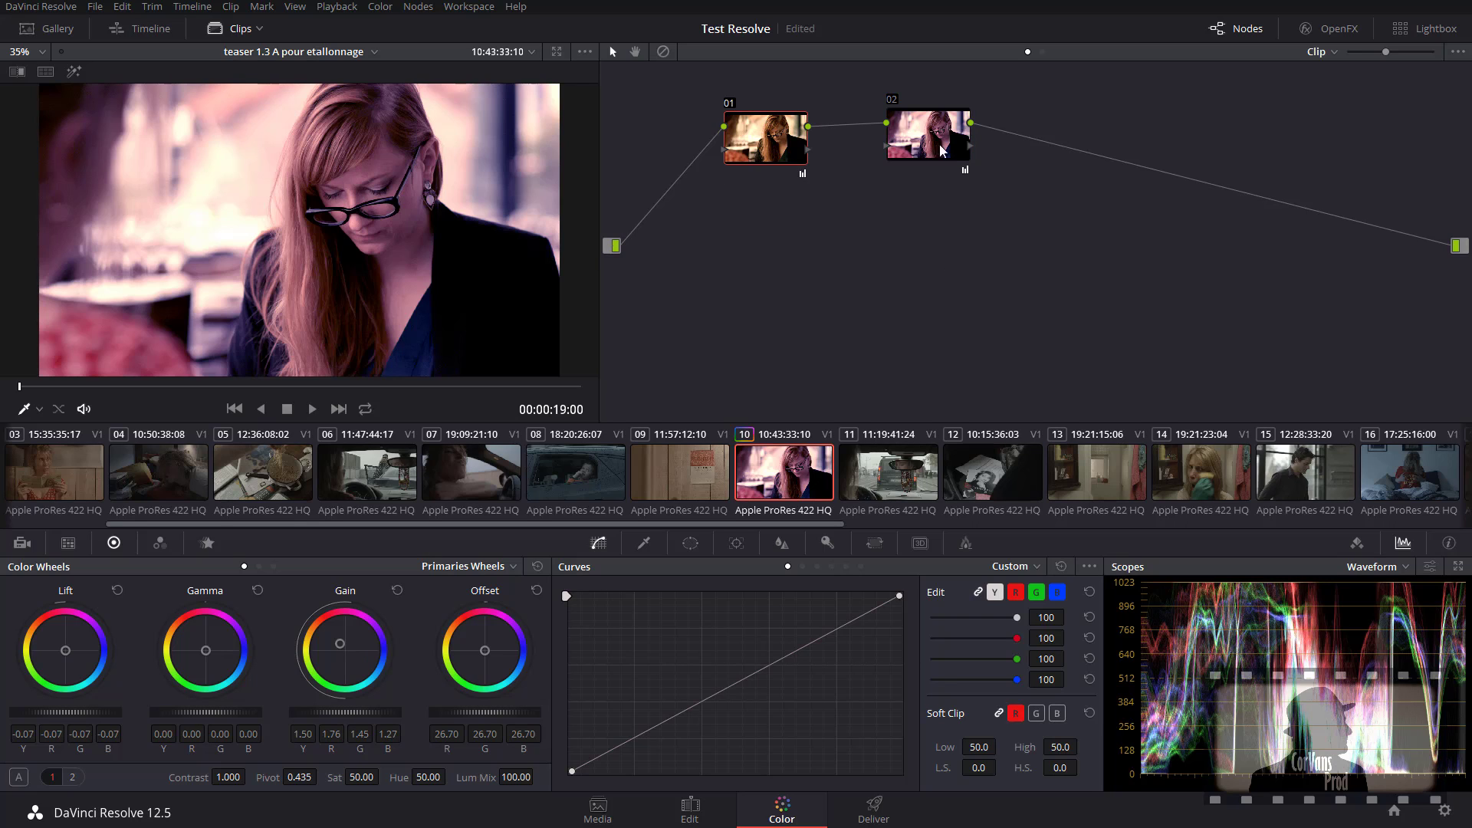
pyautogui.click(899, 101)
pyautogui.click(898, 100)
pyautogui.click(898, 99)
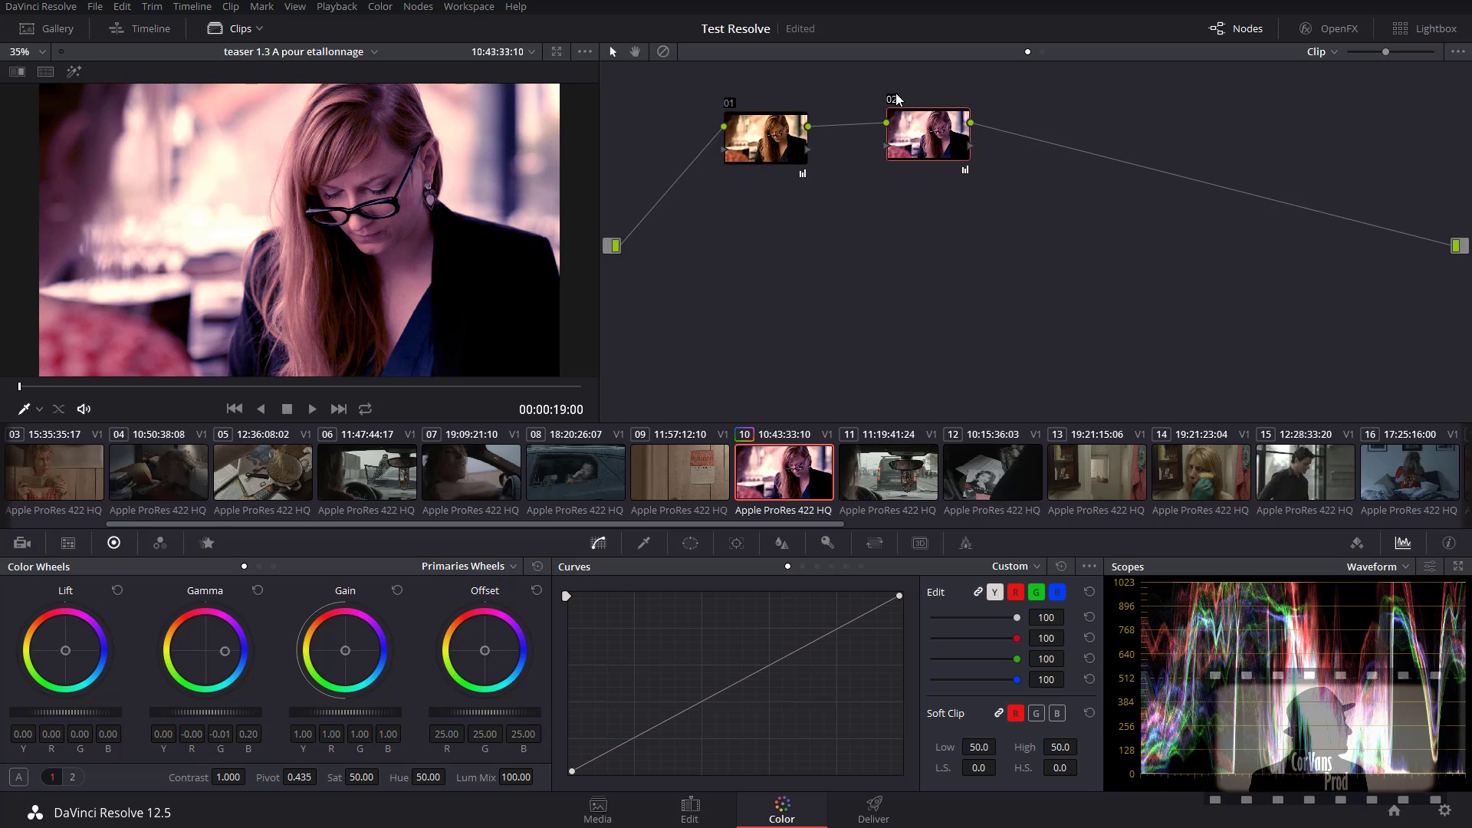
pyautogui.click(898, 100)
pyautogui.click(898, 99)
pyautogui.click(898, 100)
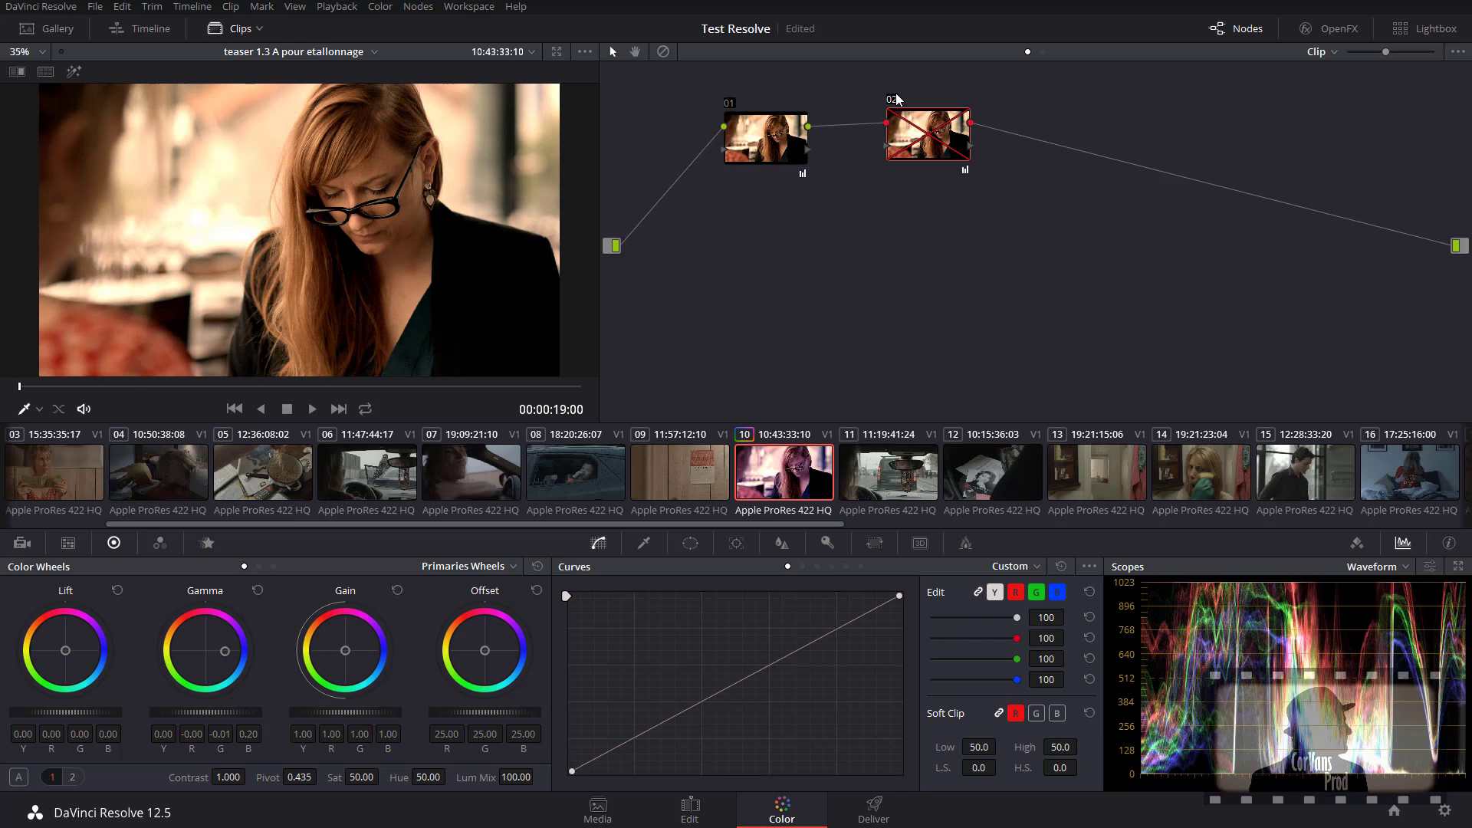
pyautogui.click(898, 100)
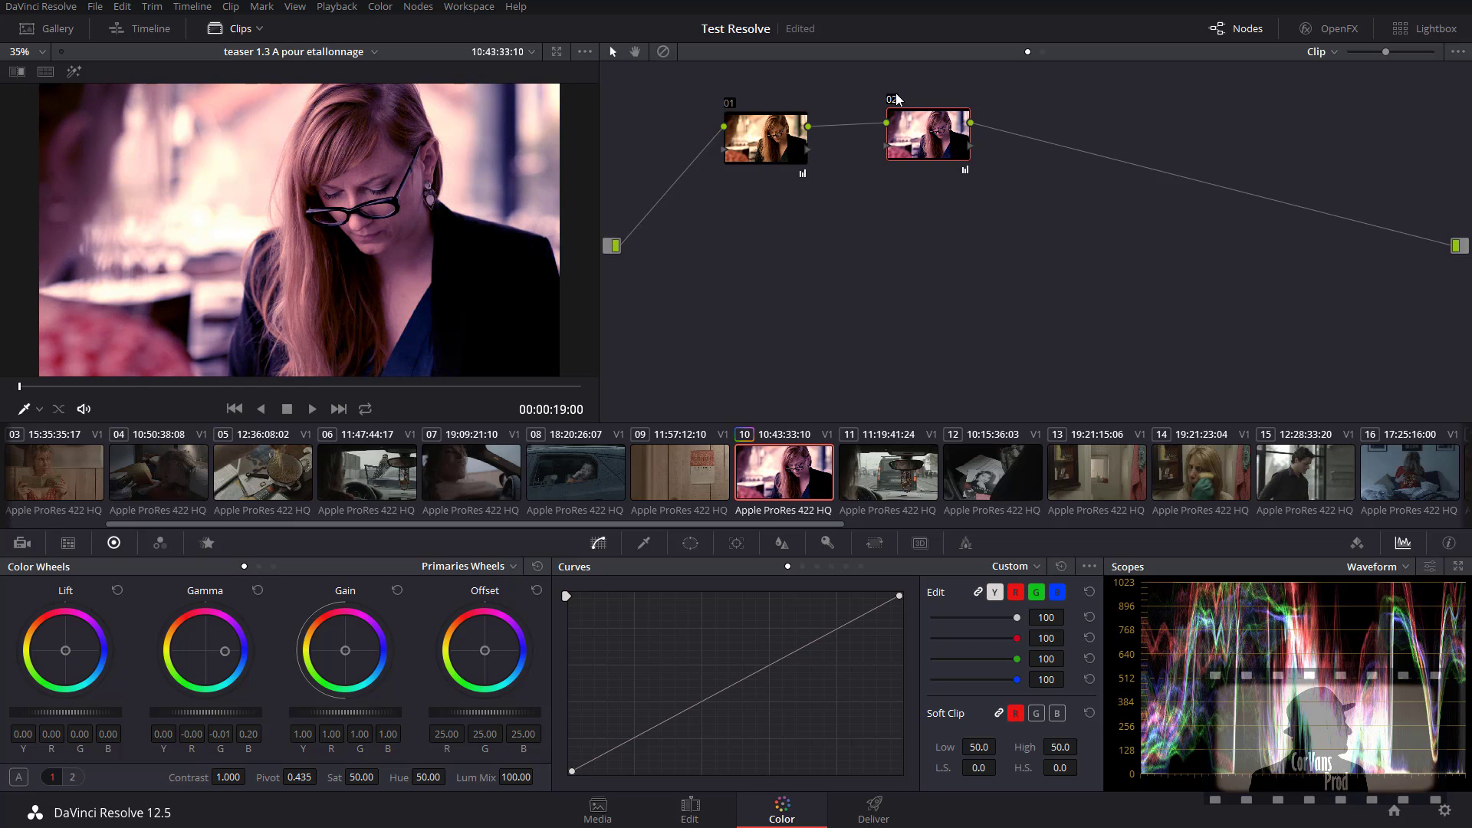
pyautogui.click(898, 100)
pyautogui.click(897, 100)
pyautogui.click(897, 100)
pyautogui.click(898, 99)
# Step: Select nodes 01 and 02 in turn to compare their separate color wheel settings
pyautogui.click(781, 134)
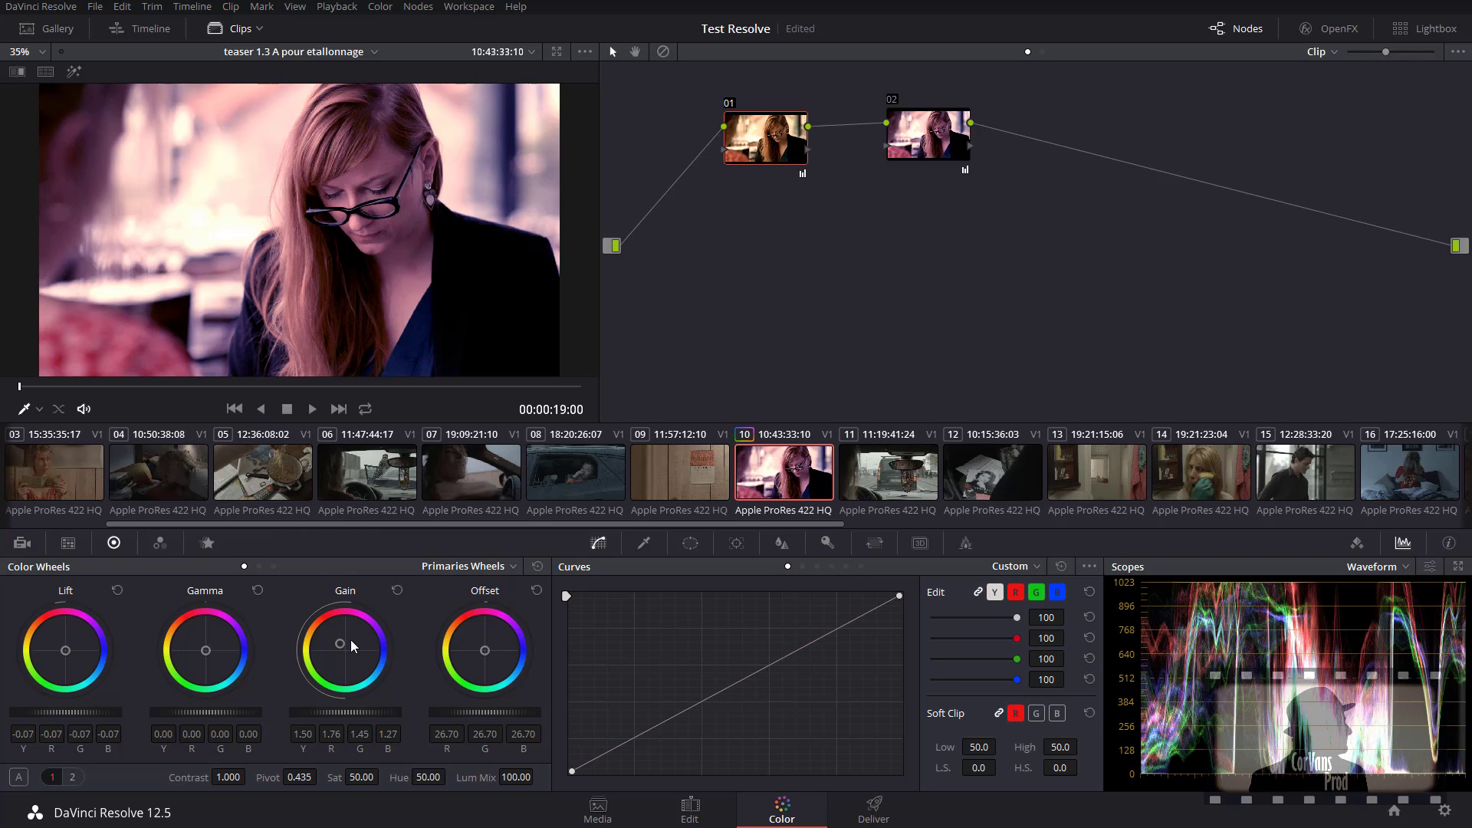
pyautogui.click(940, 137)
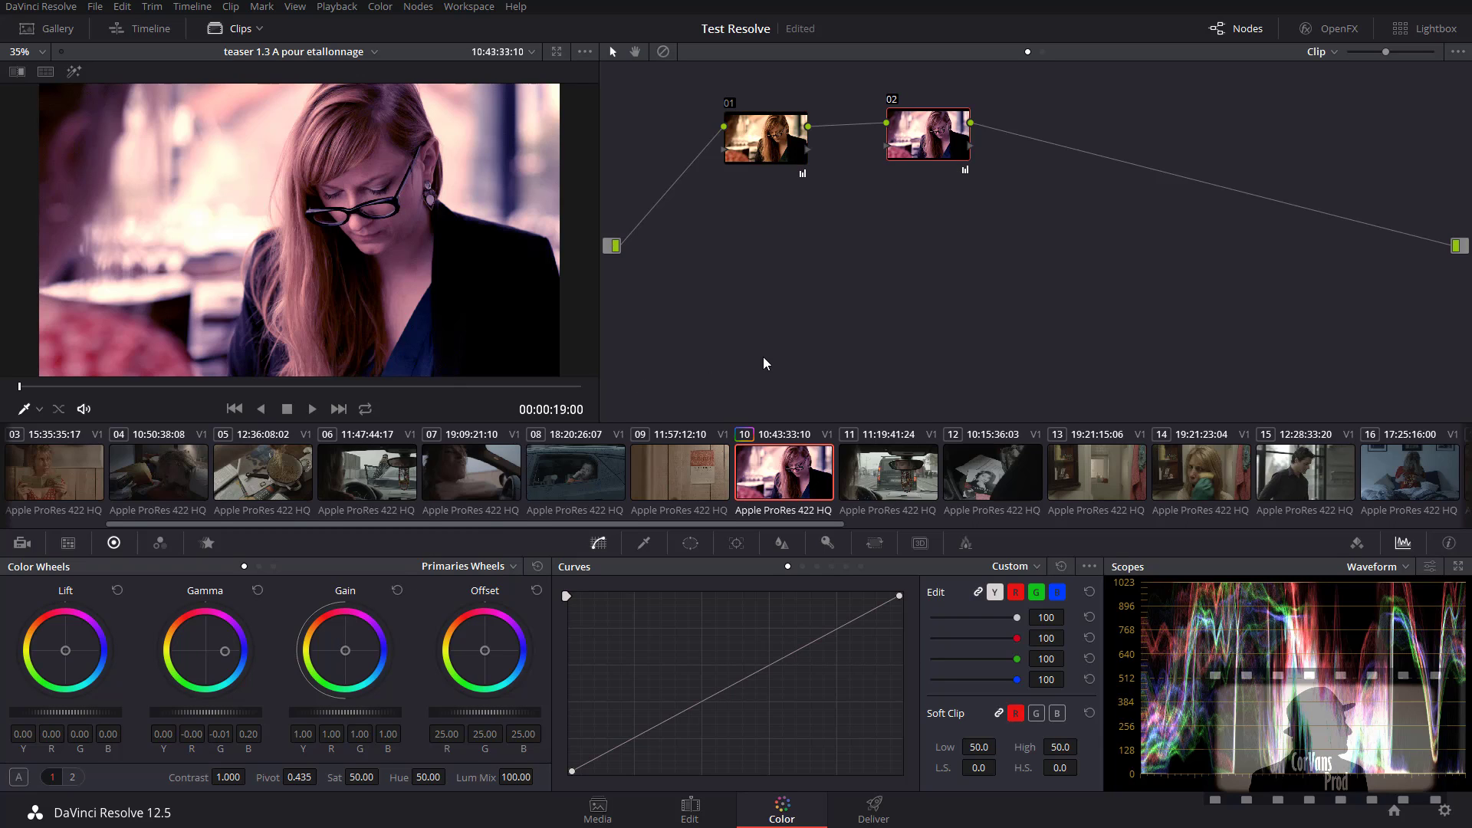
pyautogui.click(743, 150)
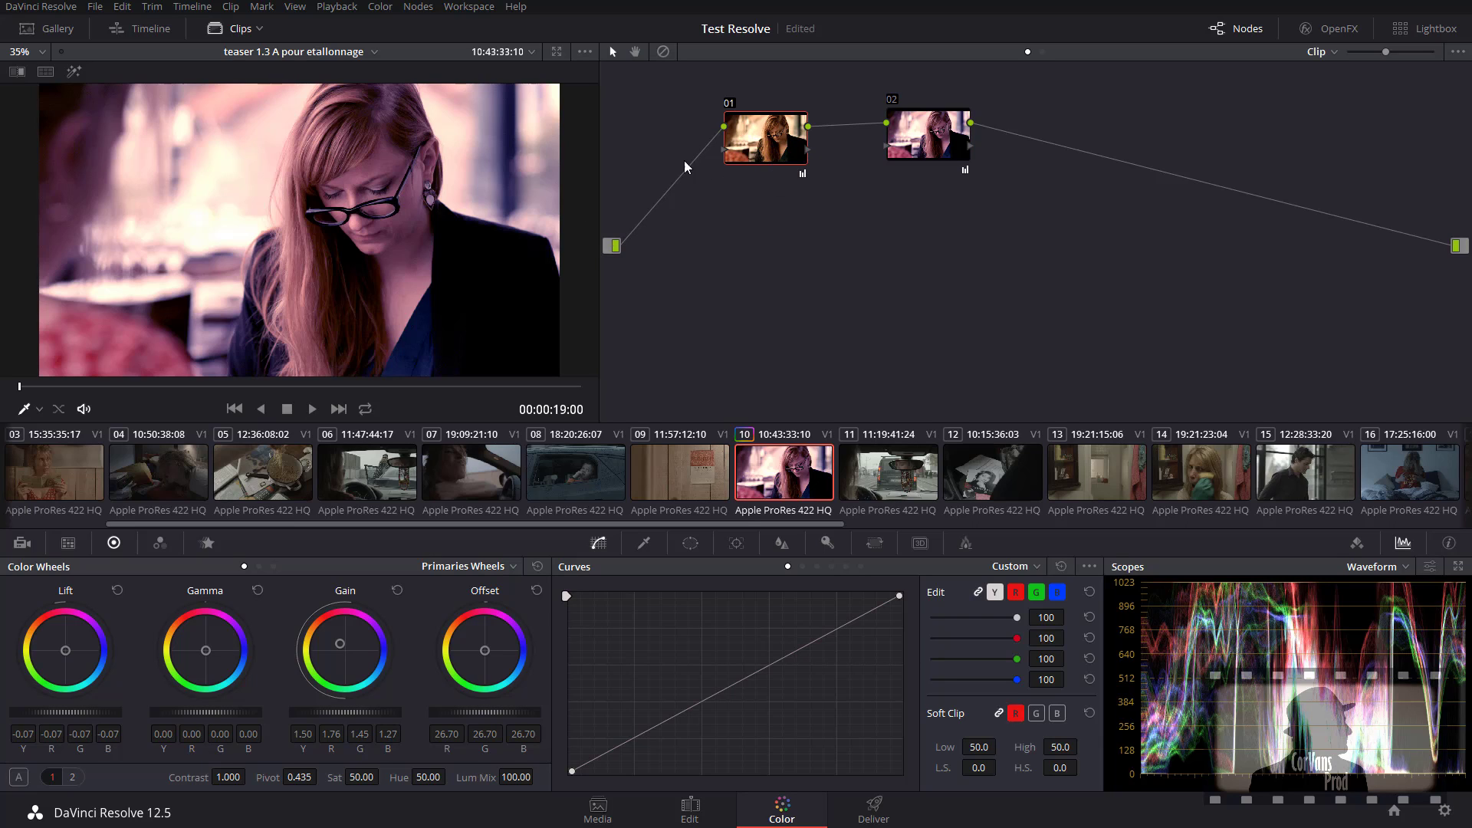
# Step: Add a serial node after node 02 and space it farther along the chain
pyautogui.click(941, 135)
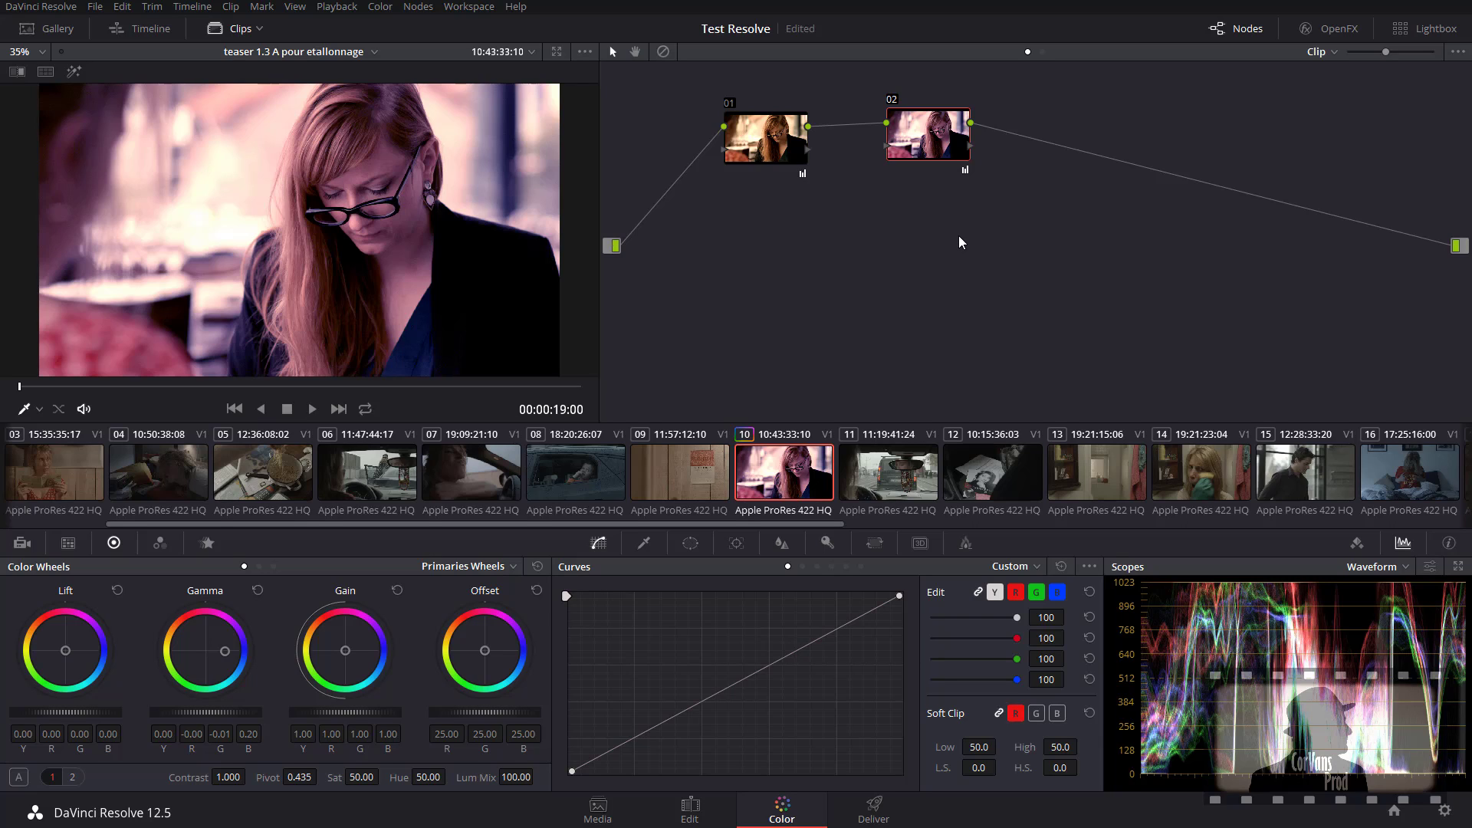
pyautogui.hotkey('alt', 's')
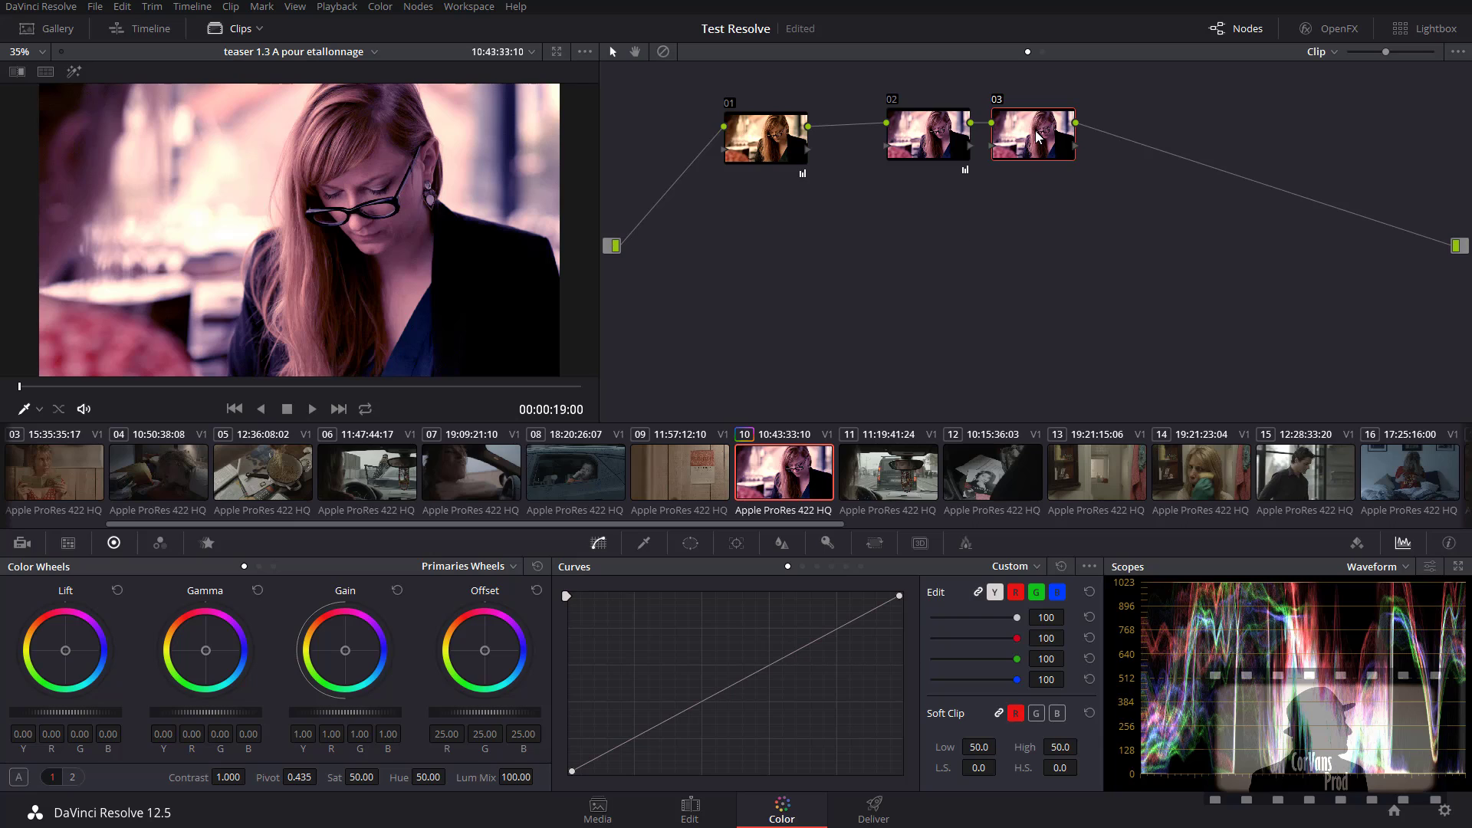
pyautogui.moveTo(1037, 134); pyautogui.dragTo(1096, 152)
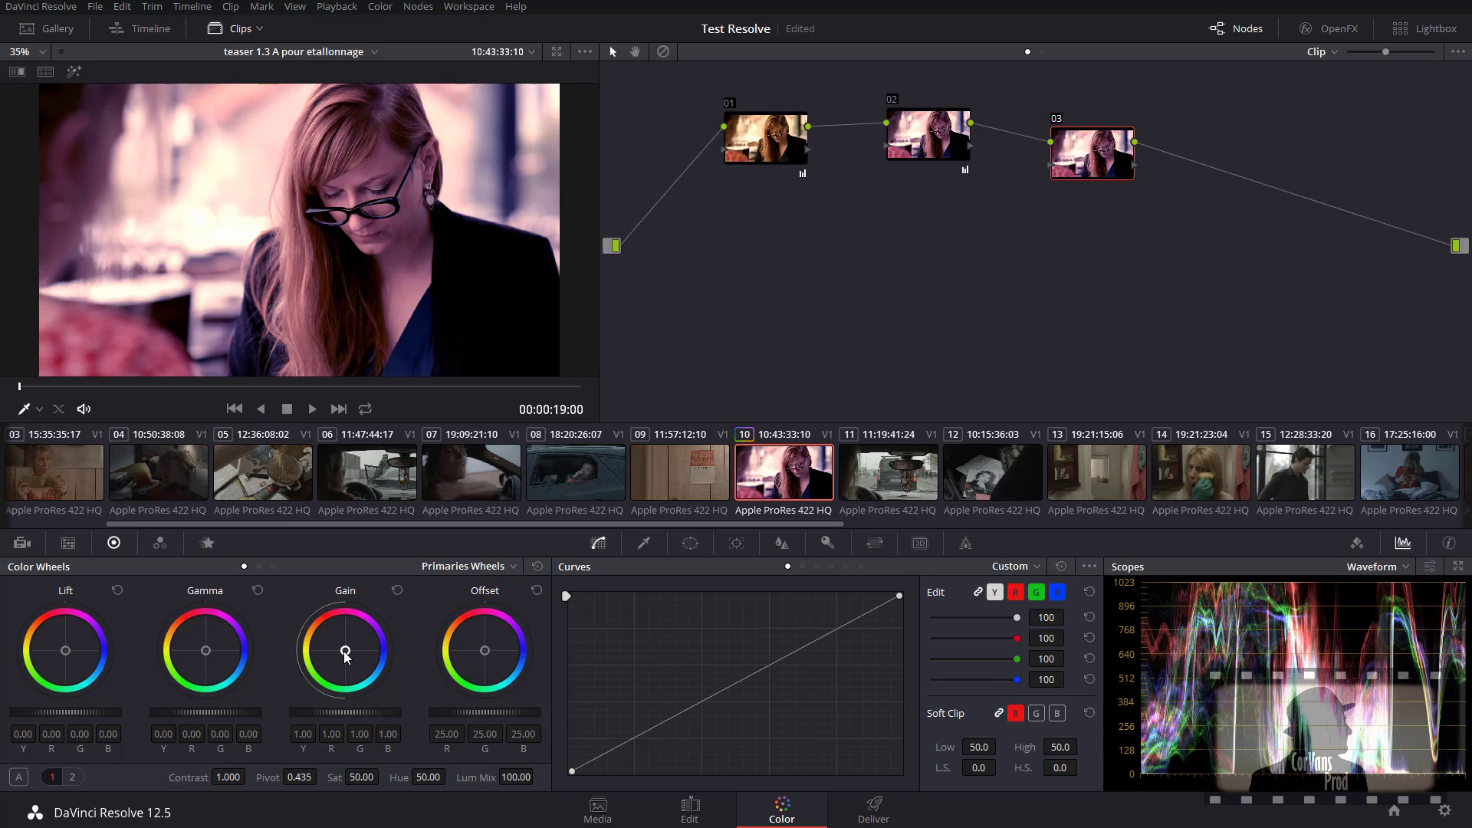
# Step: Set node 03's Gain to red 0.84 and green 1.05 and its Gamma blue to -0.04, with node 01 nudged slightly toward node 02
pyautogui.moveTo(345, 656); pyautogui.dragTo(345, 654)
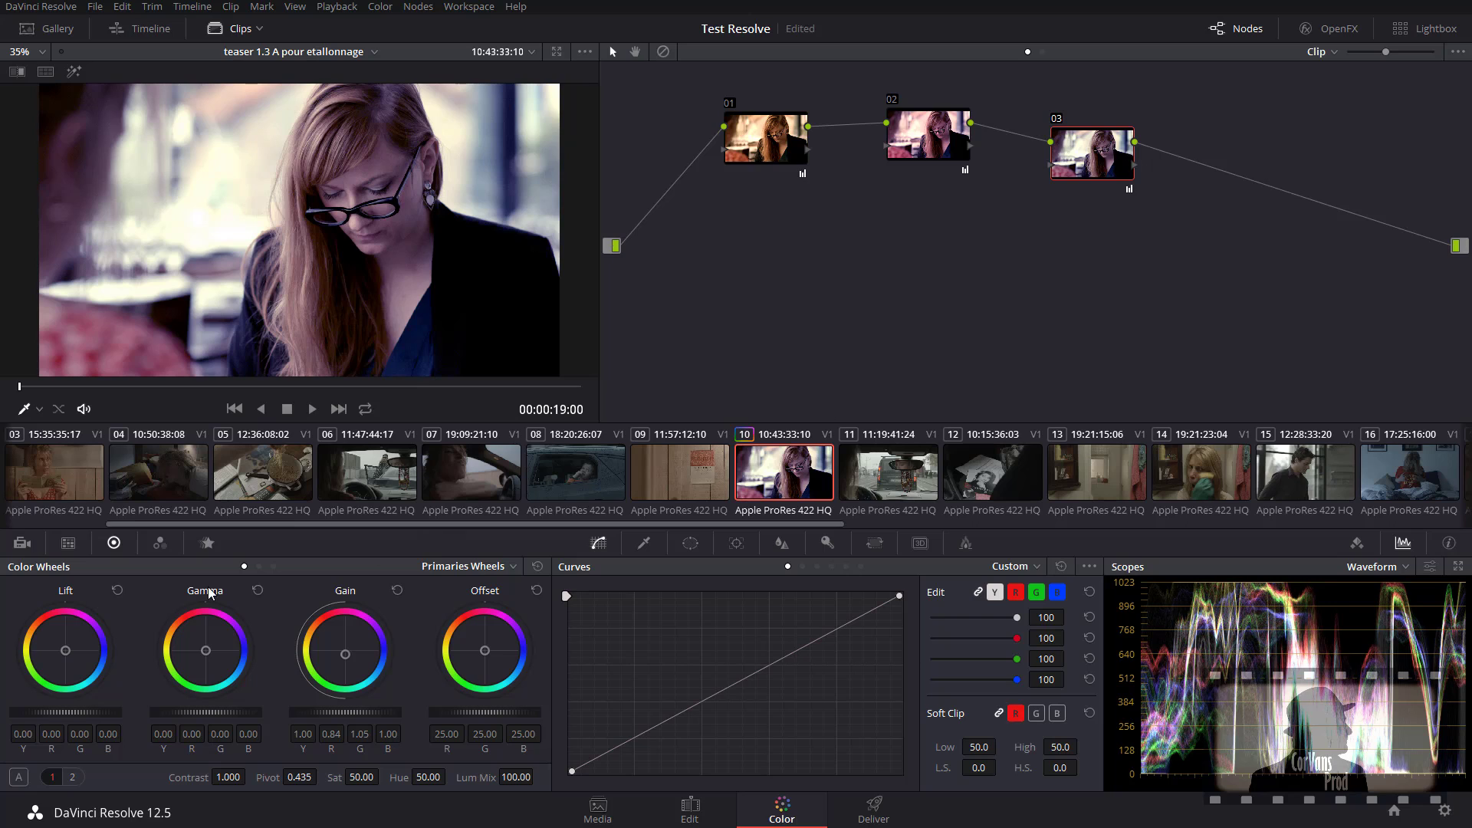
pyautogui.moveTo(203, 652); pyautogui.dragTo(200, 649)
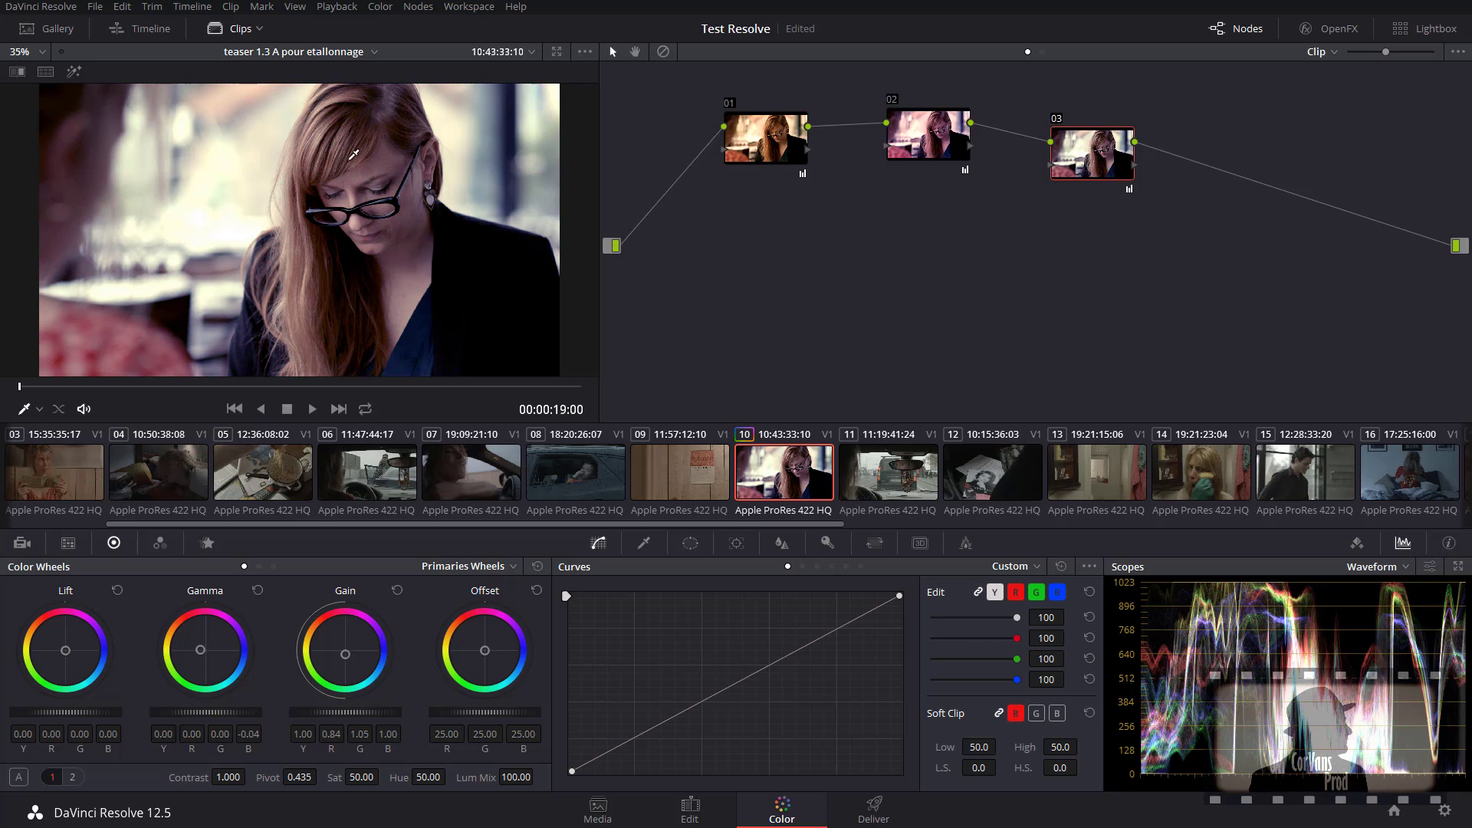
pyautogui.moveTo(783, 150); pyautogui.dragTo(791, 152)
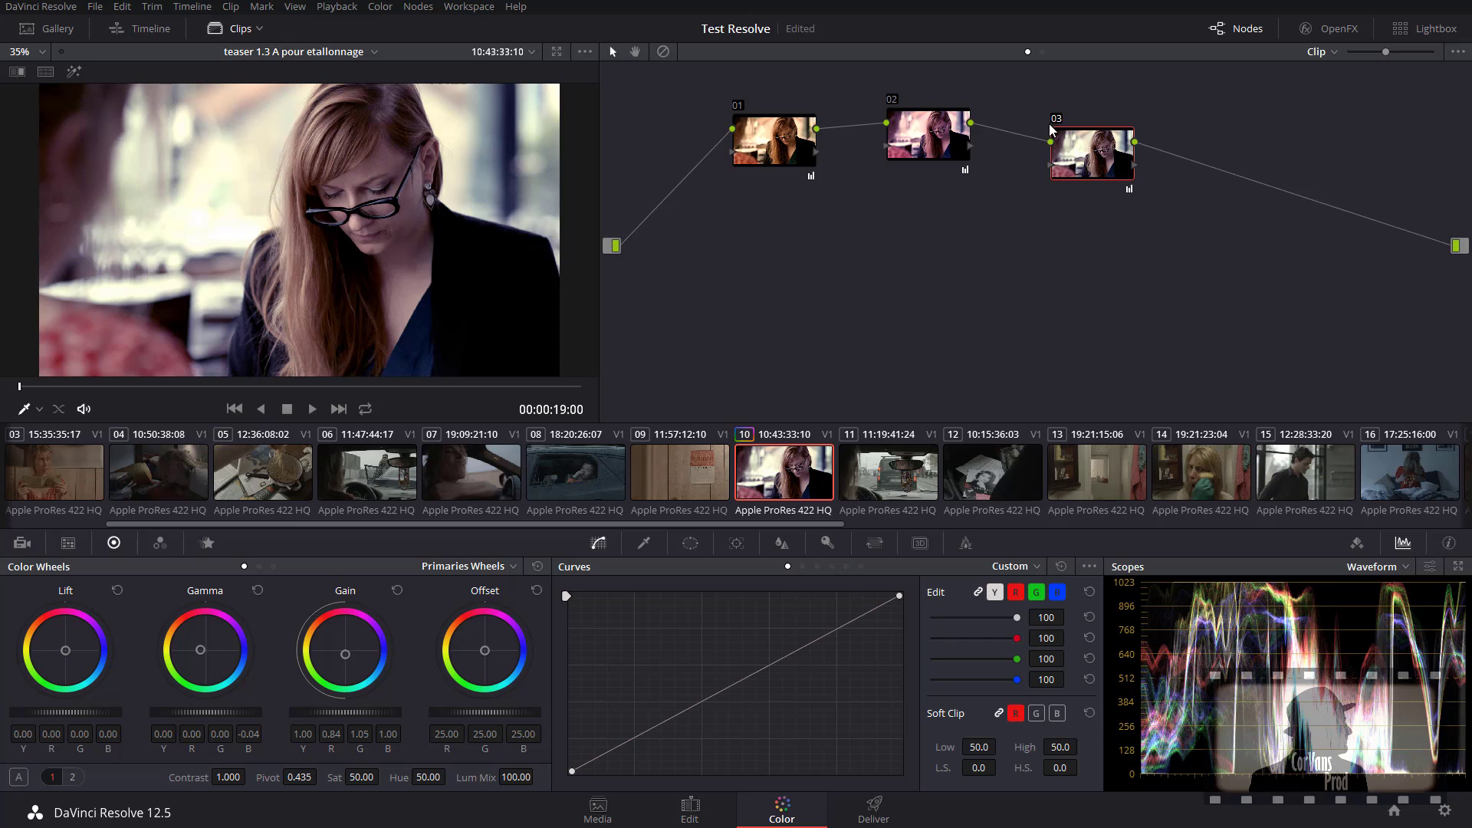
# Step: Disable node 02 to compare the color wheel settings of nodes 01 and 03 without it, and re-enable it
pyautogui.click(894, 104)
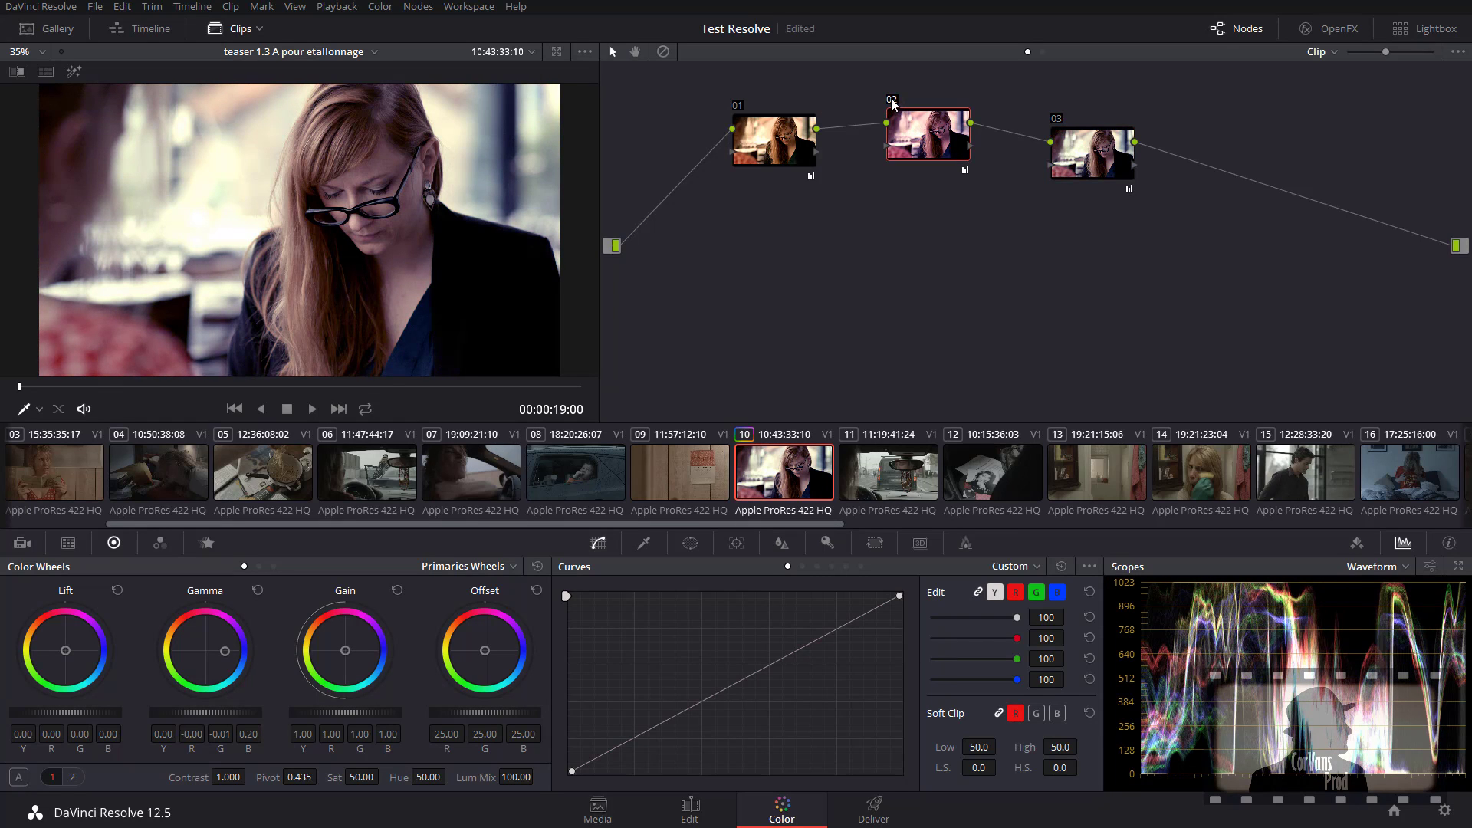
pyautogui.click(891, 102)
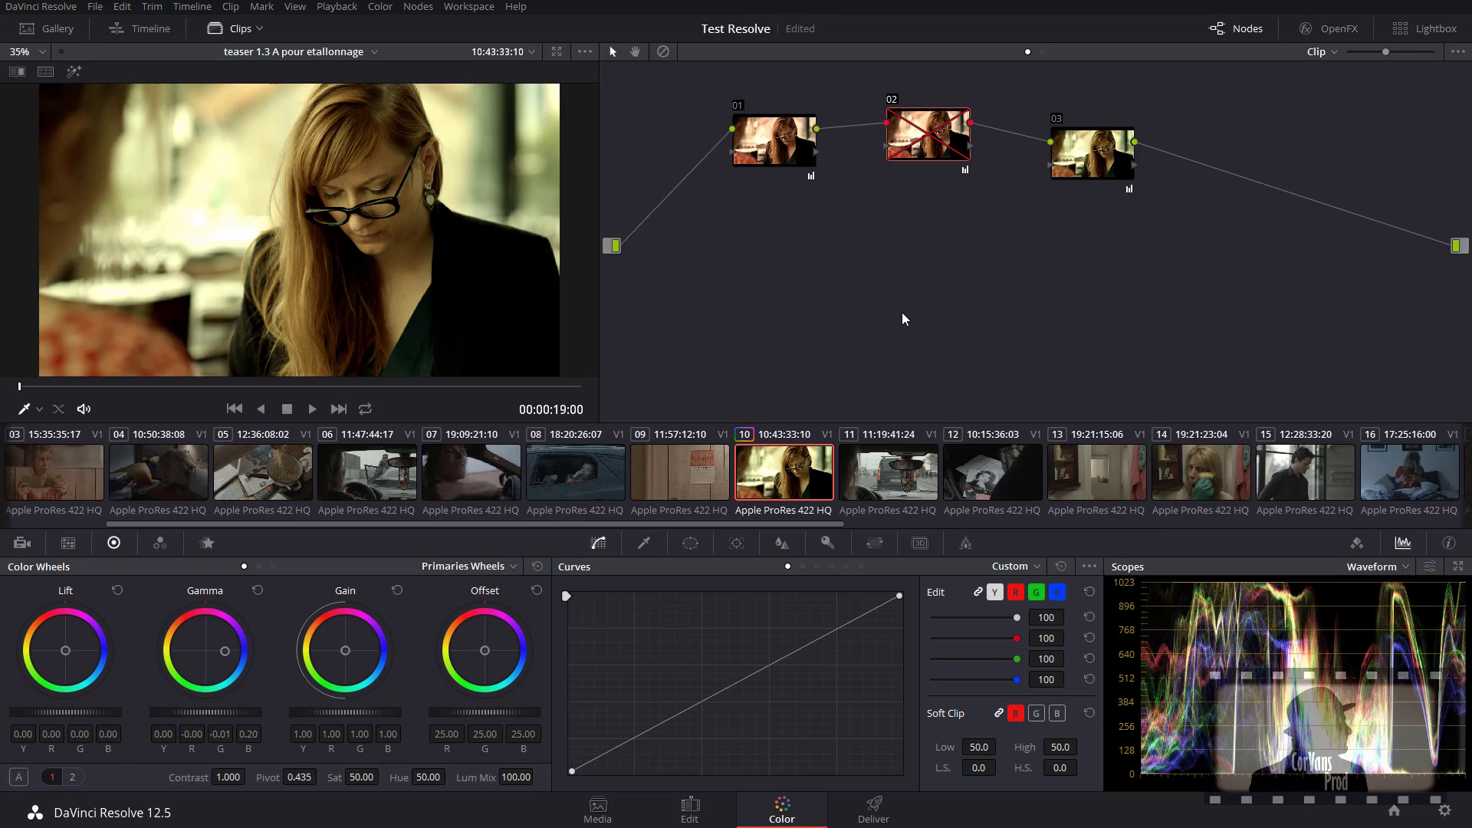
pyautogui.click(759, 140)
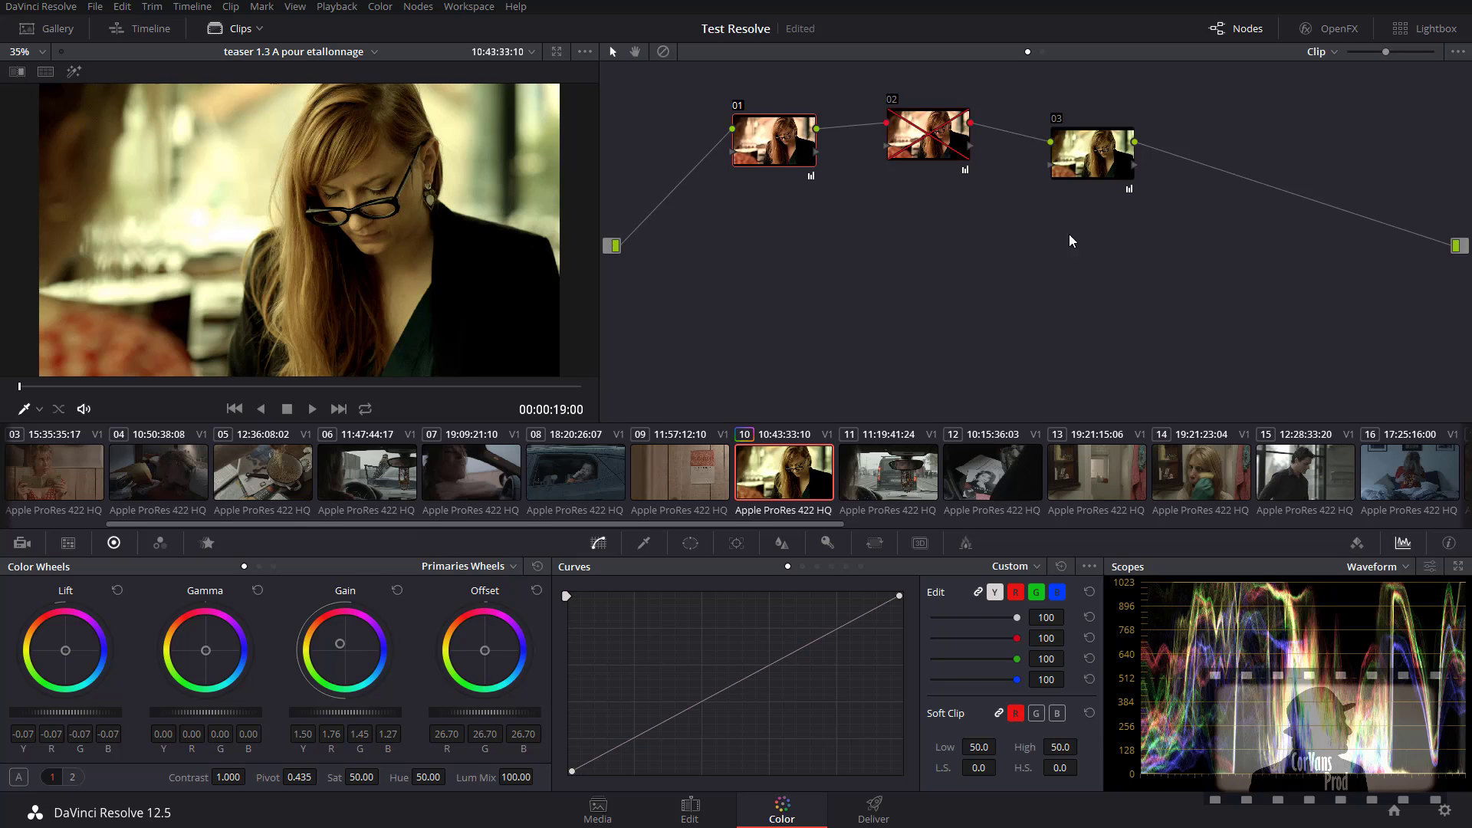
pyautogui.click(1104, 158)
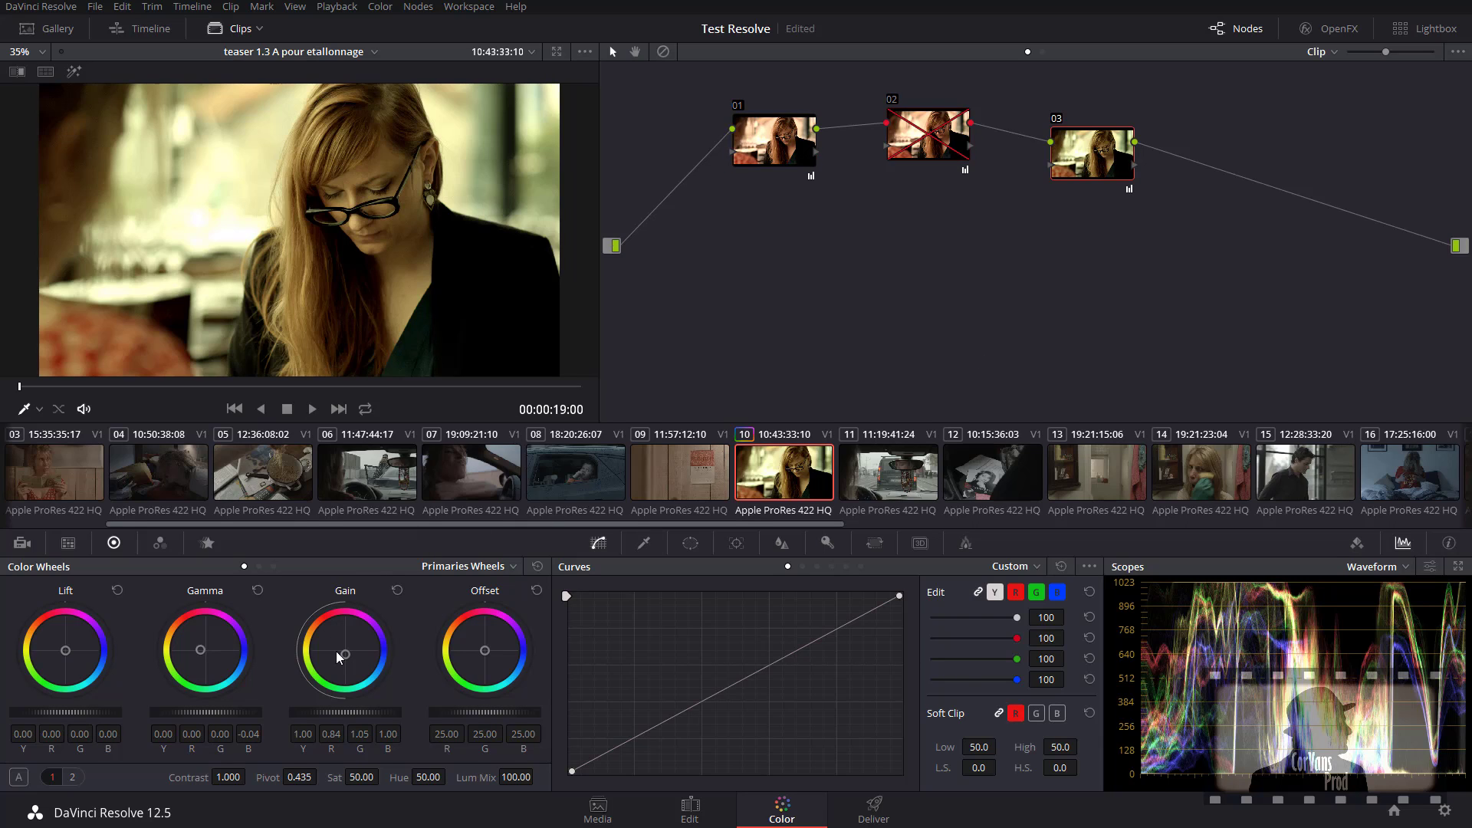
pyautogui.click(794, 144)
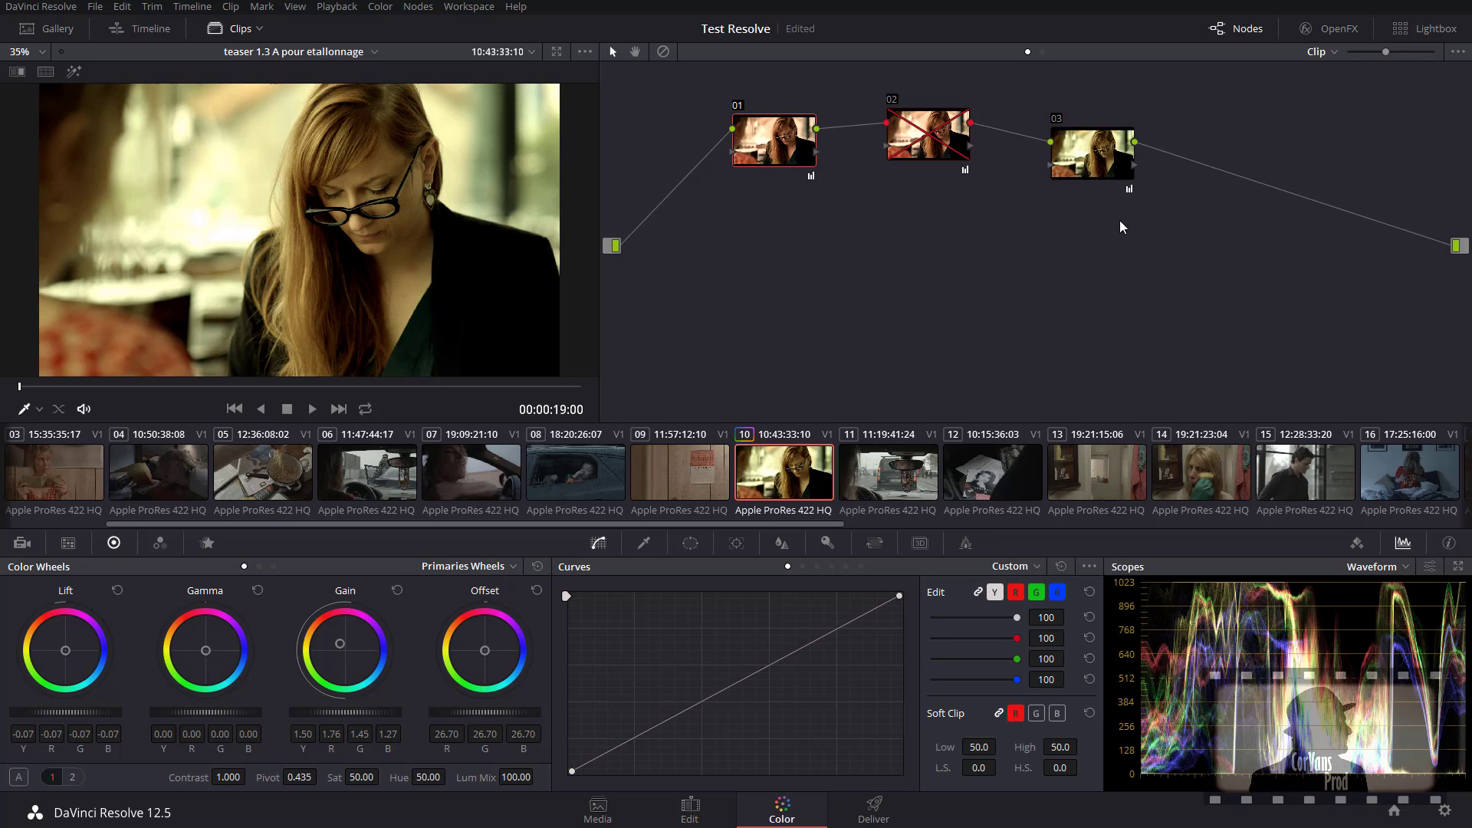
pyautogui.click(1094, 156)
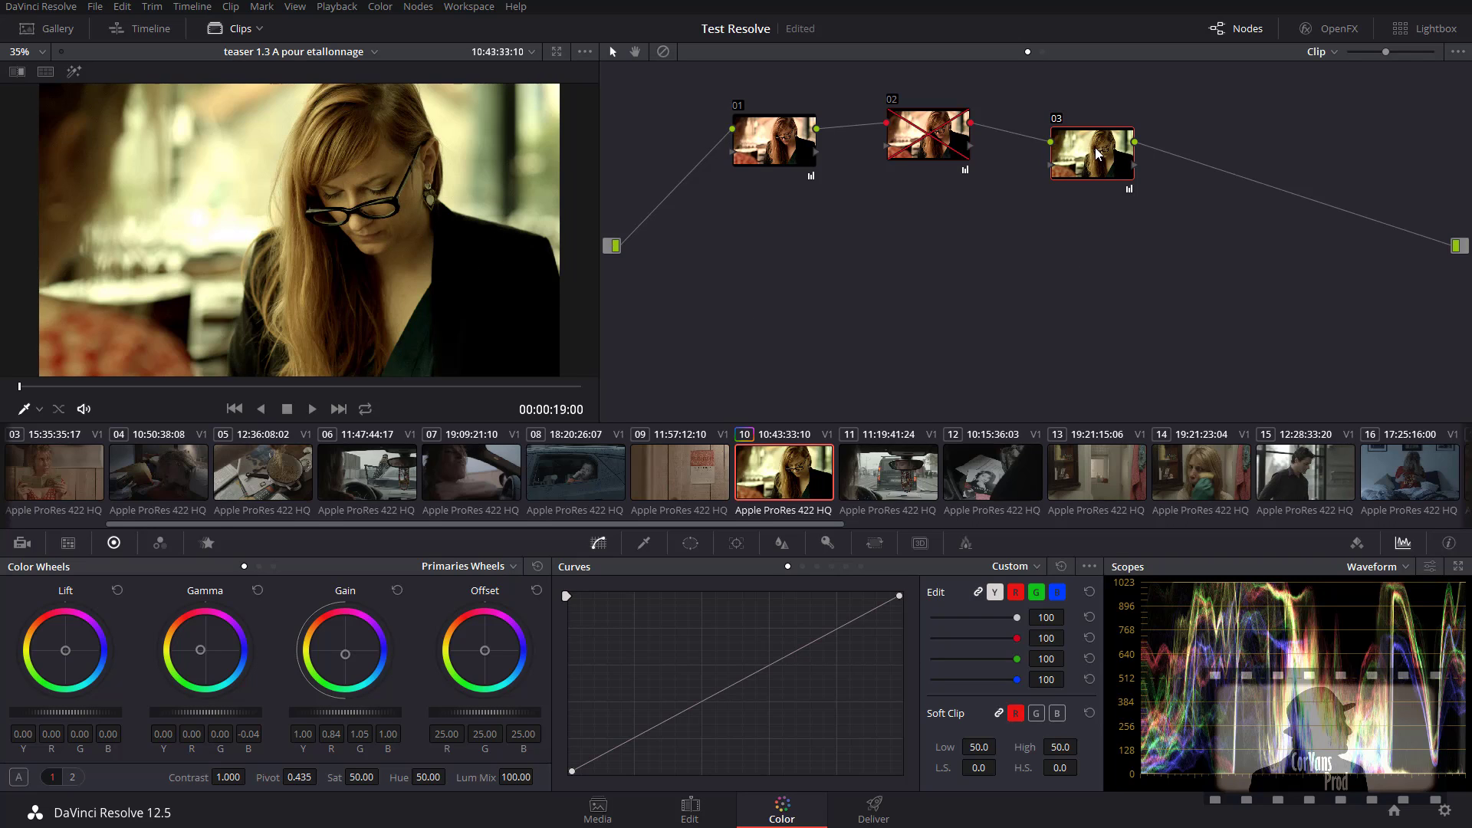
pyautogui.click(740, 161)
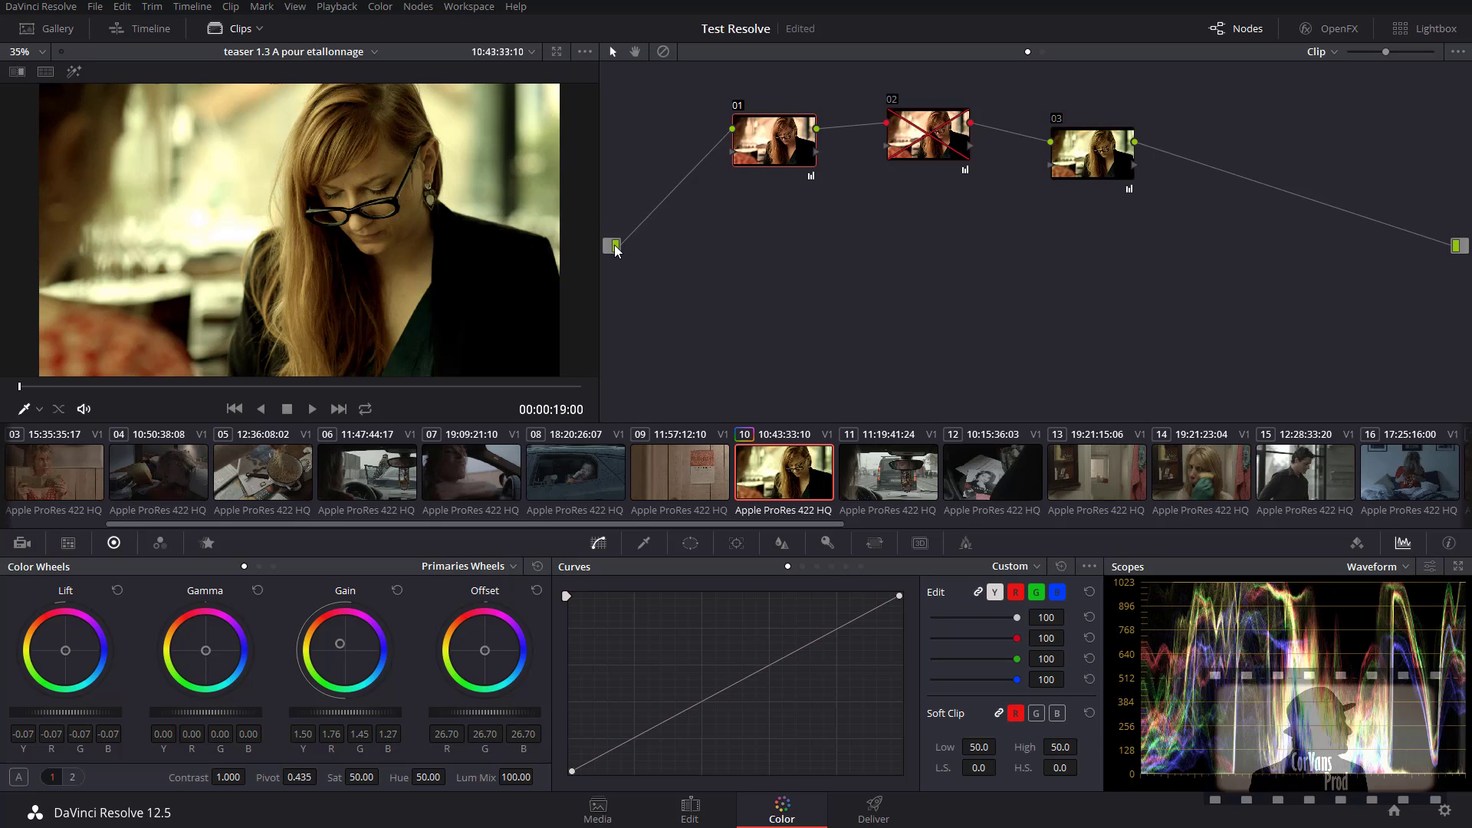
pyautogui.click(1098, 167)
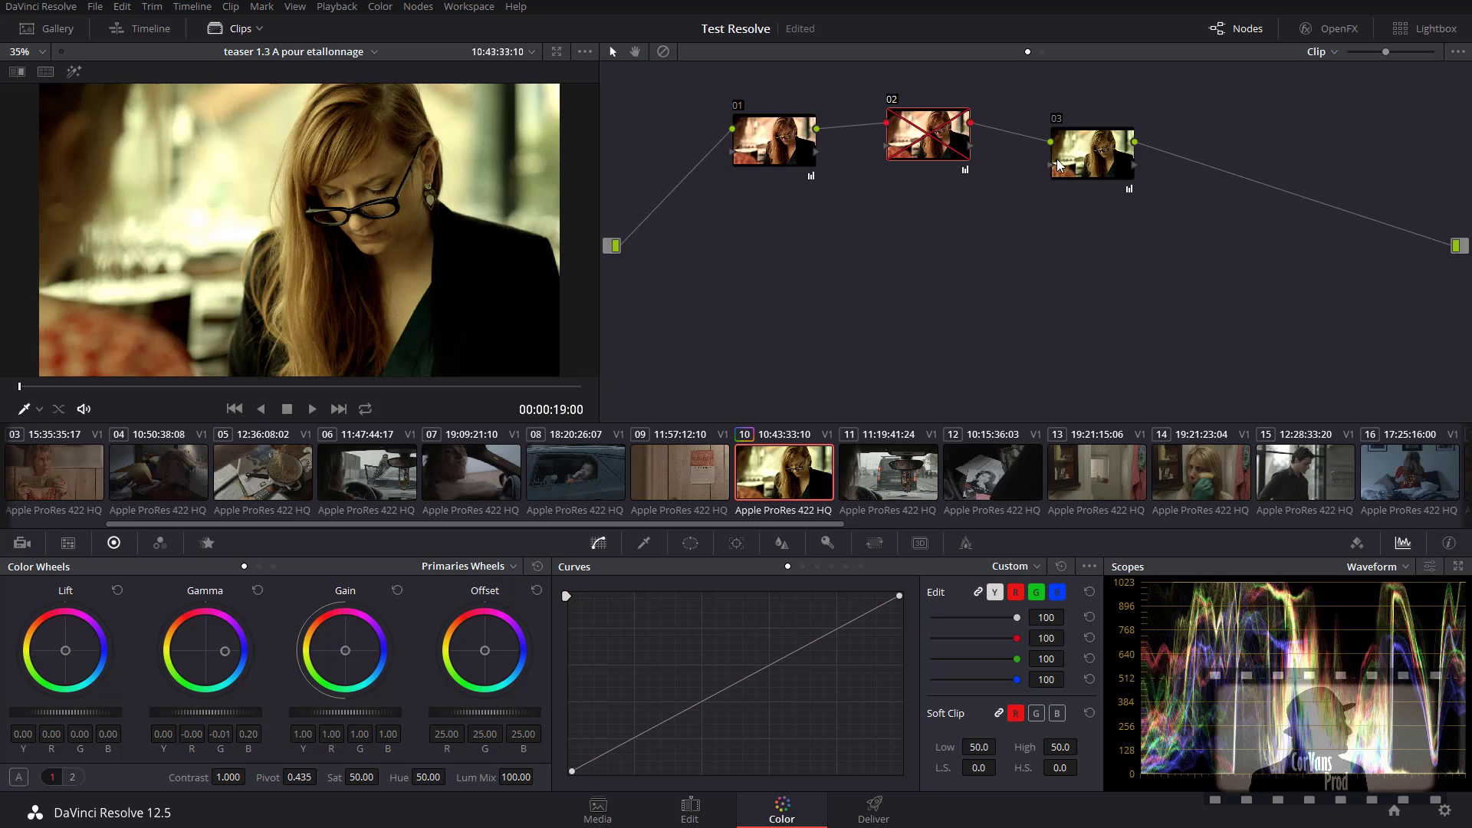
pyautogui.click(890, 98)
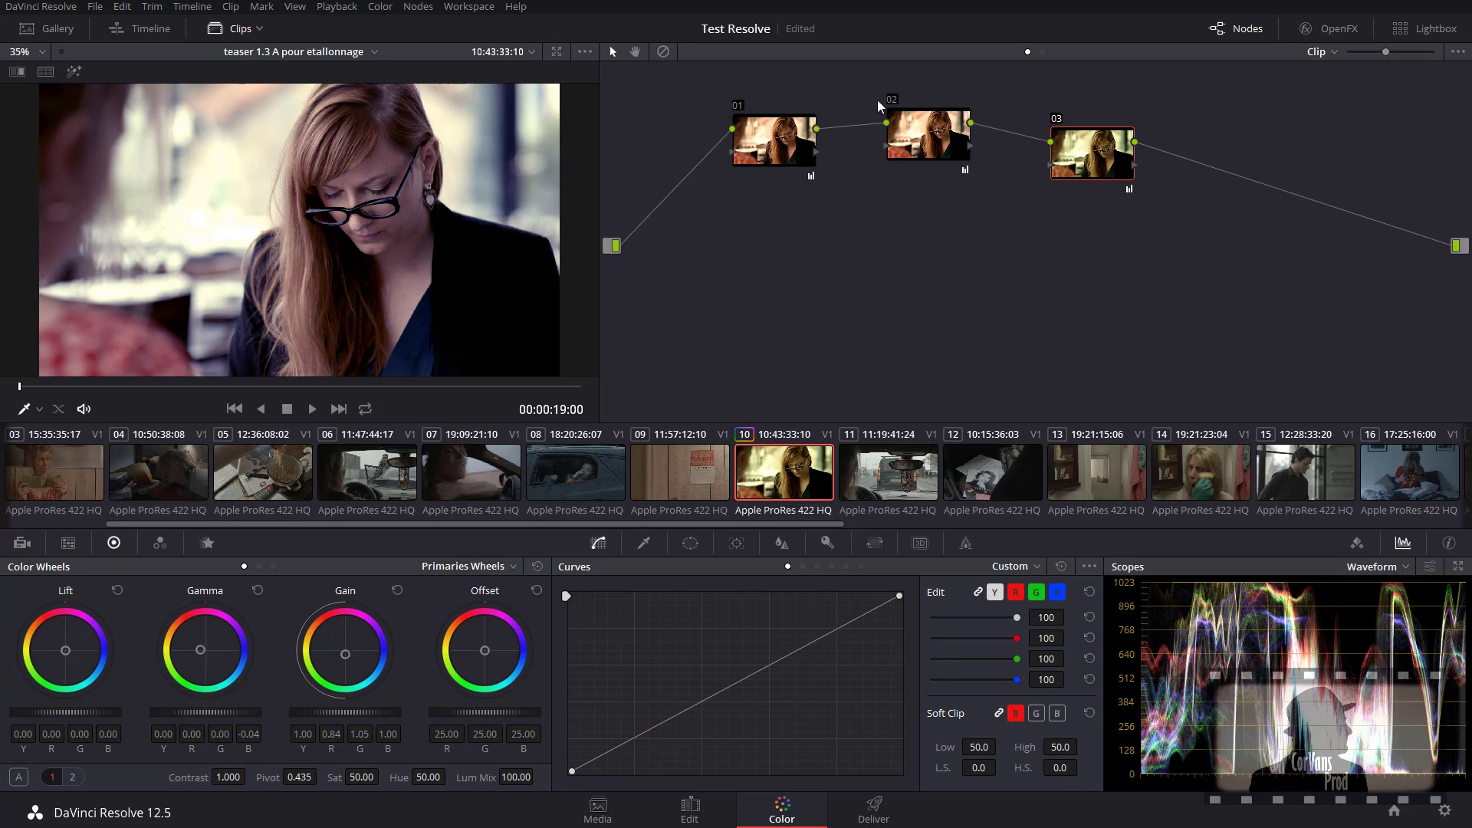
# Step: Disable node 01 to examine the settings of nodes 02 and 03, toggling node 03 off and on to judge its effect
pyautogui.click(739, 106)
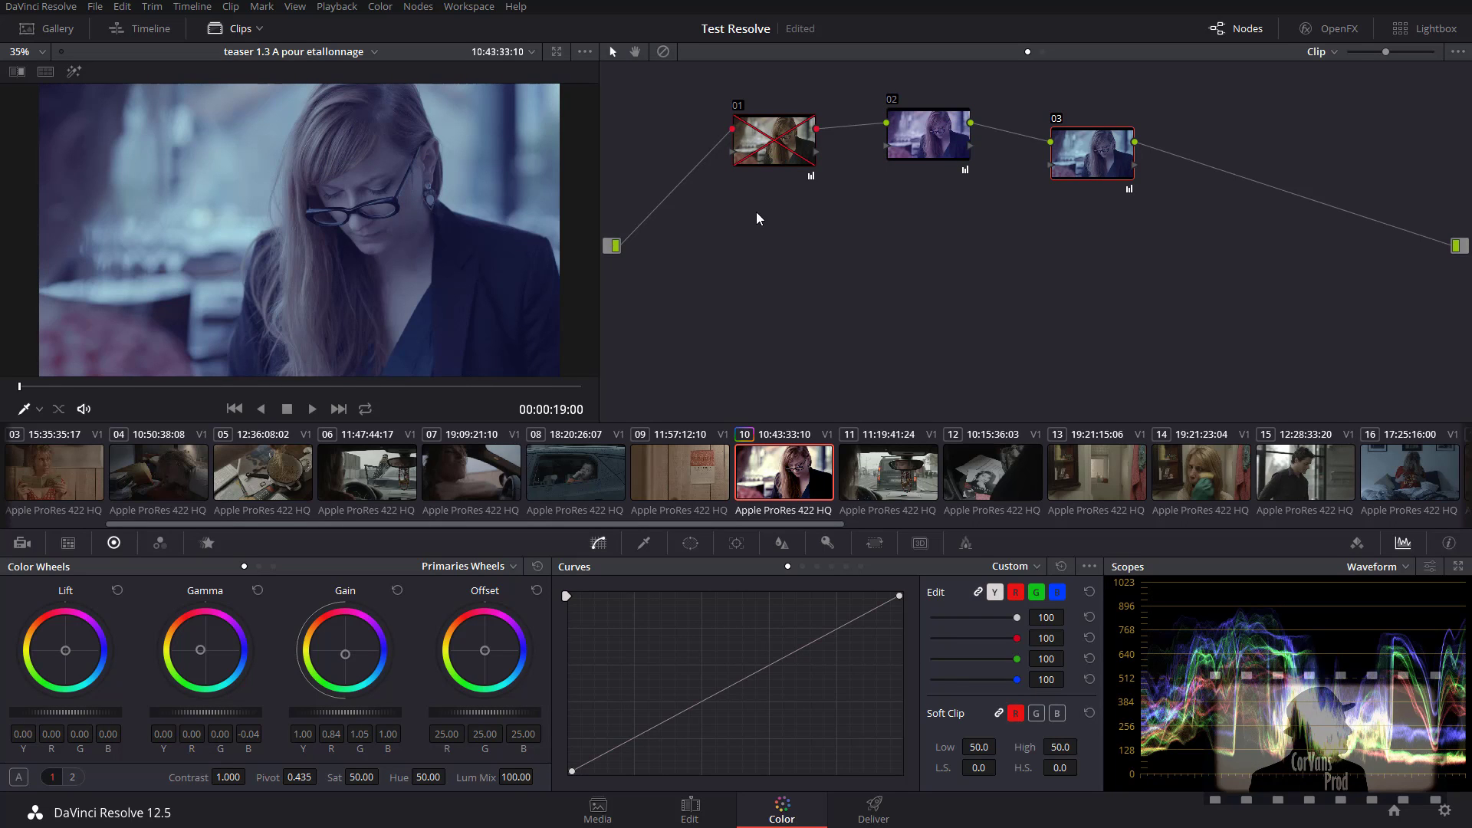
pyautogui.click(919, 134)
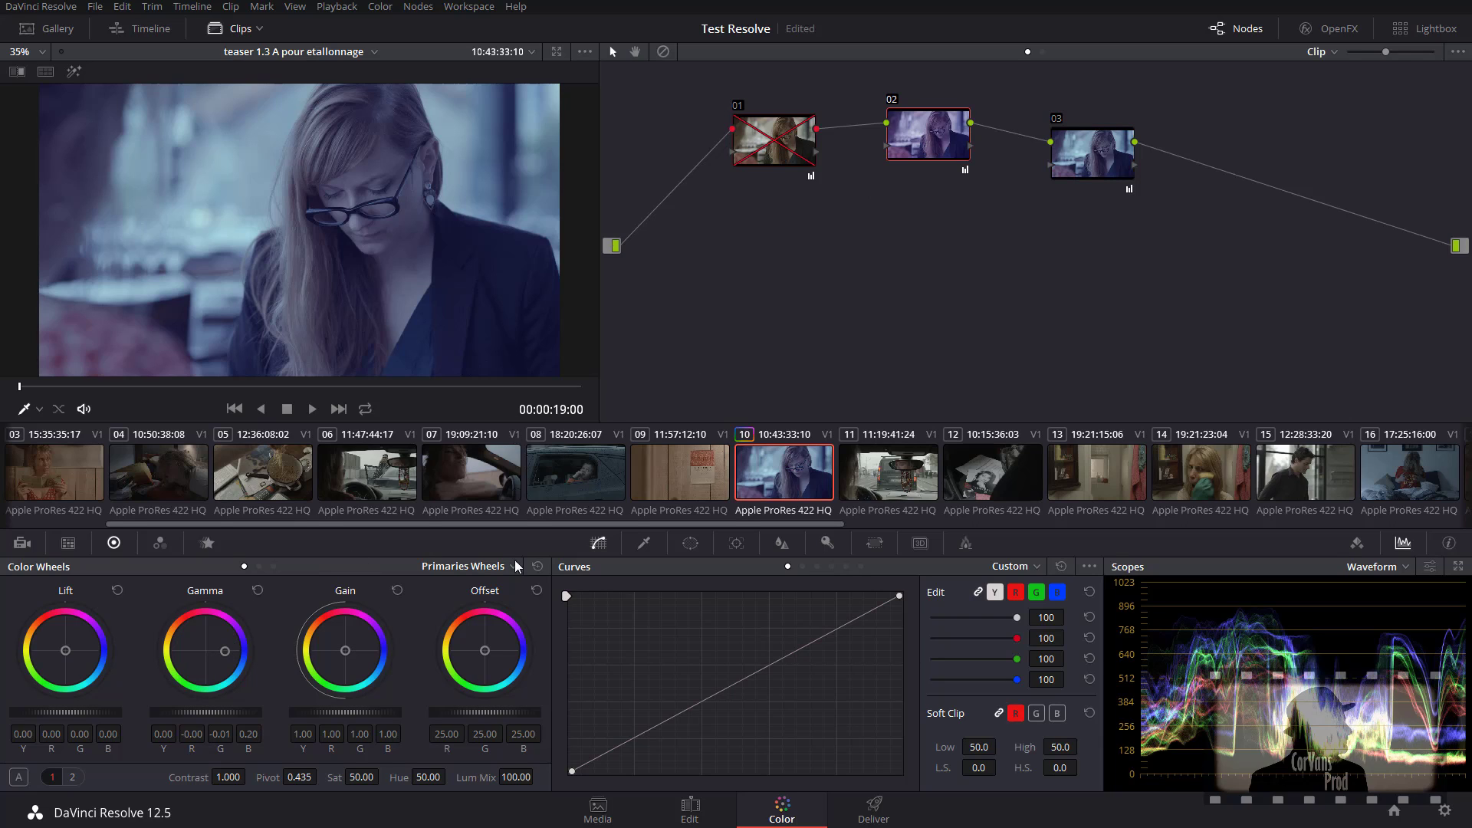
pyautogui.click(1081, 153)
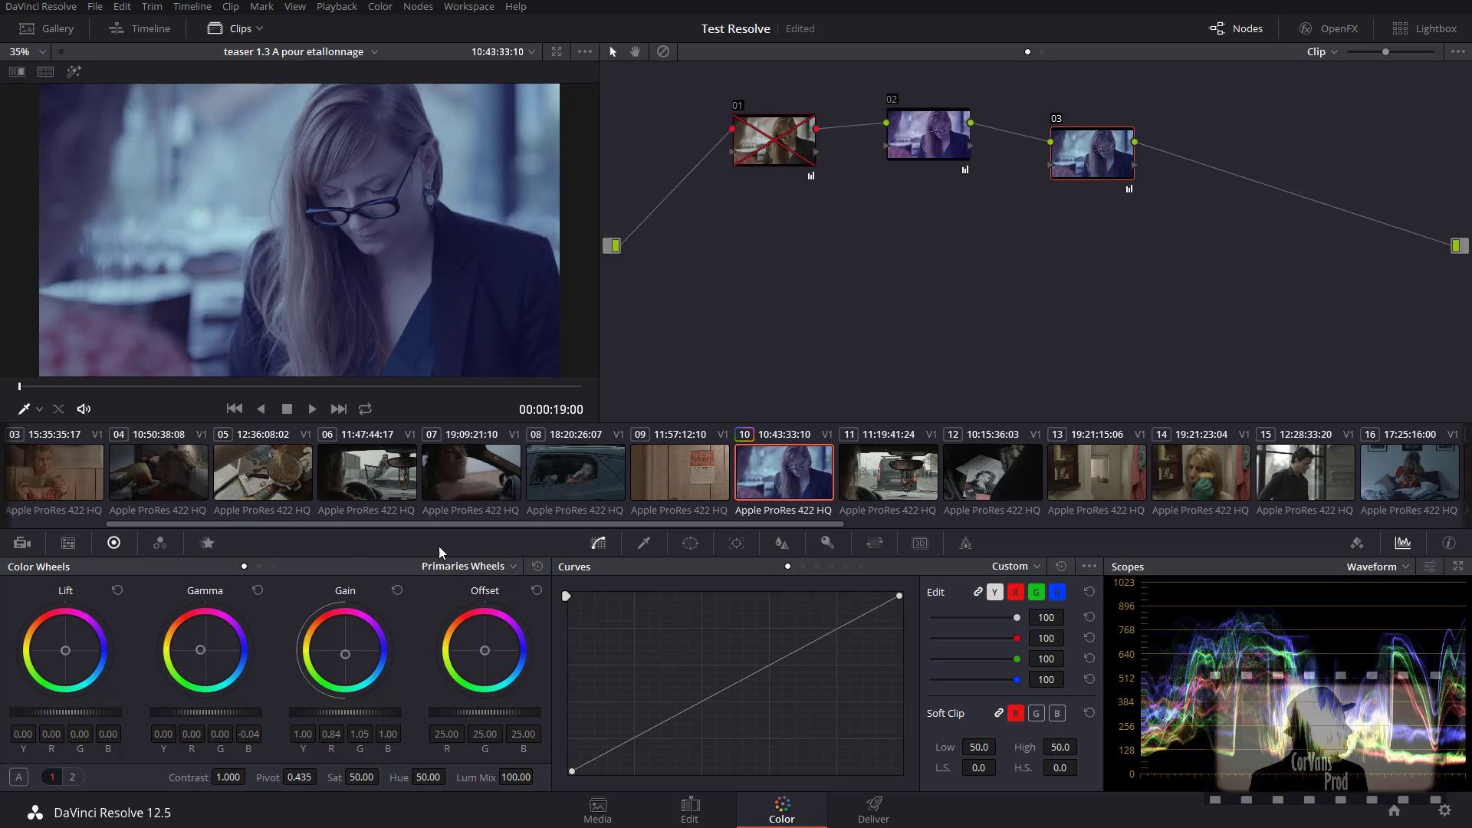
pyautogui.click(1056, 119)
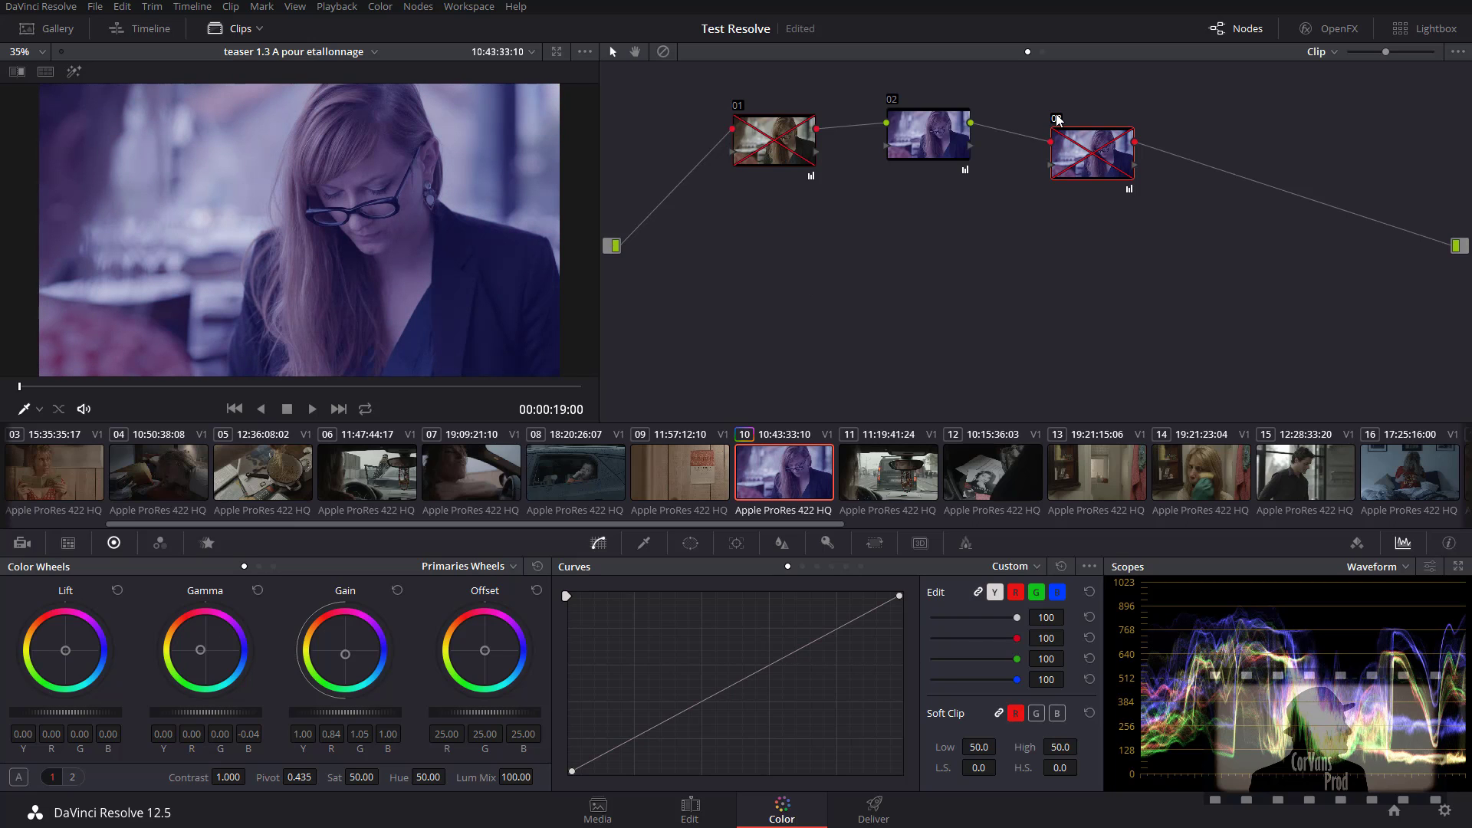
pyautogui.click(1057, 118)
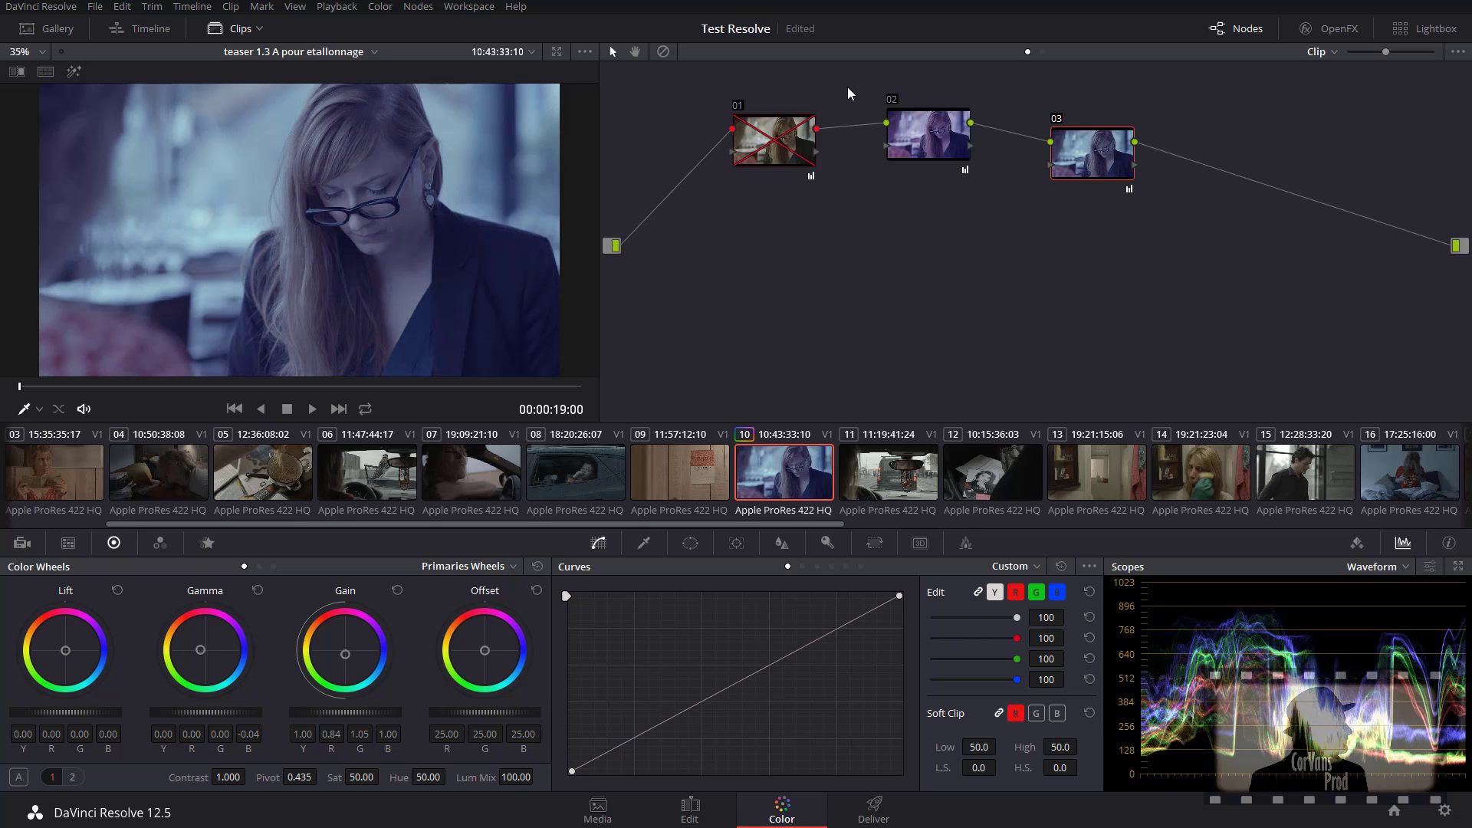
# Step: Re-enable node 01 and toggle it off and on to compare the final image with and without its grade
pyautogui.click(738, 105)
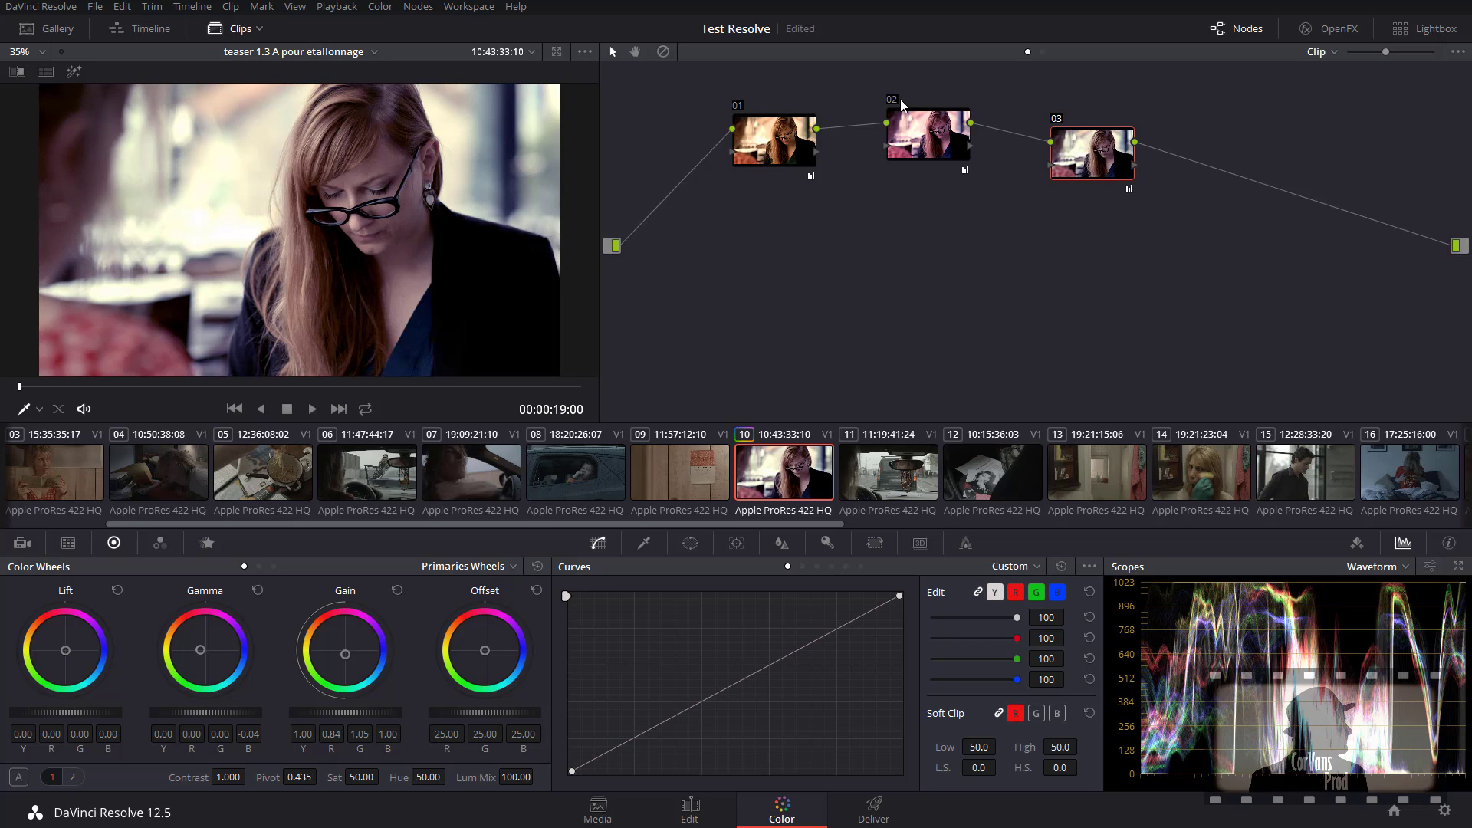
pyautogui.click(737, 105)
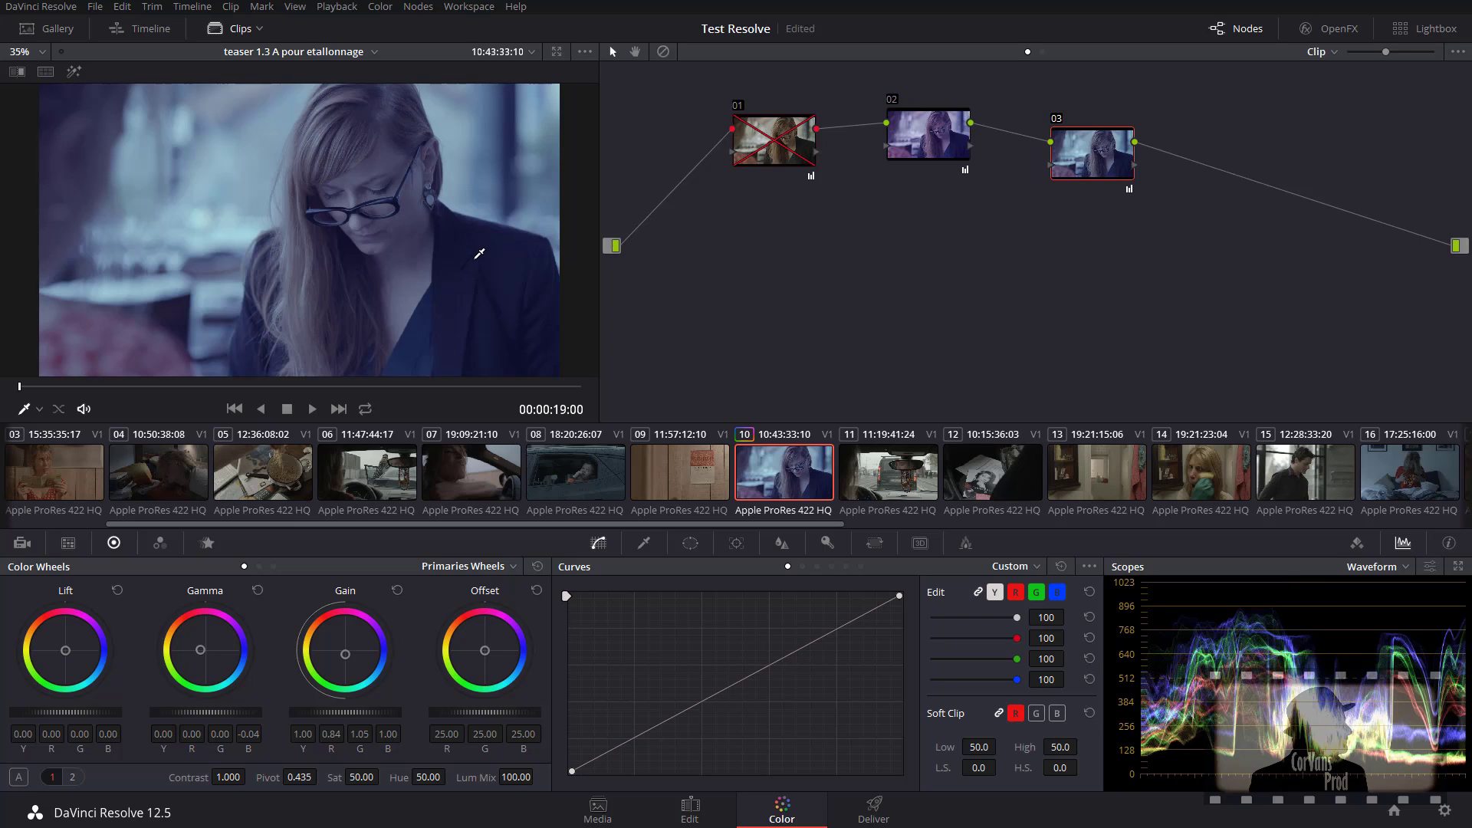
pyautogui.click(738, 105)
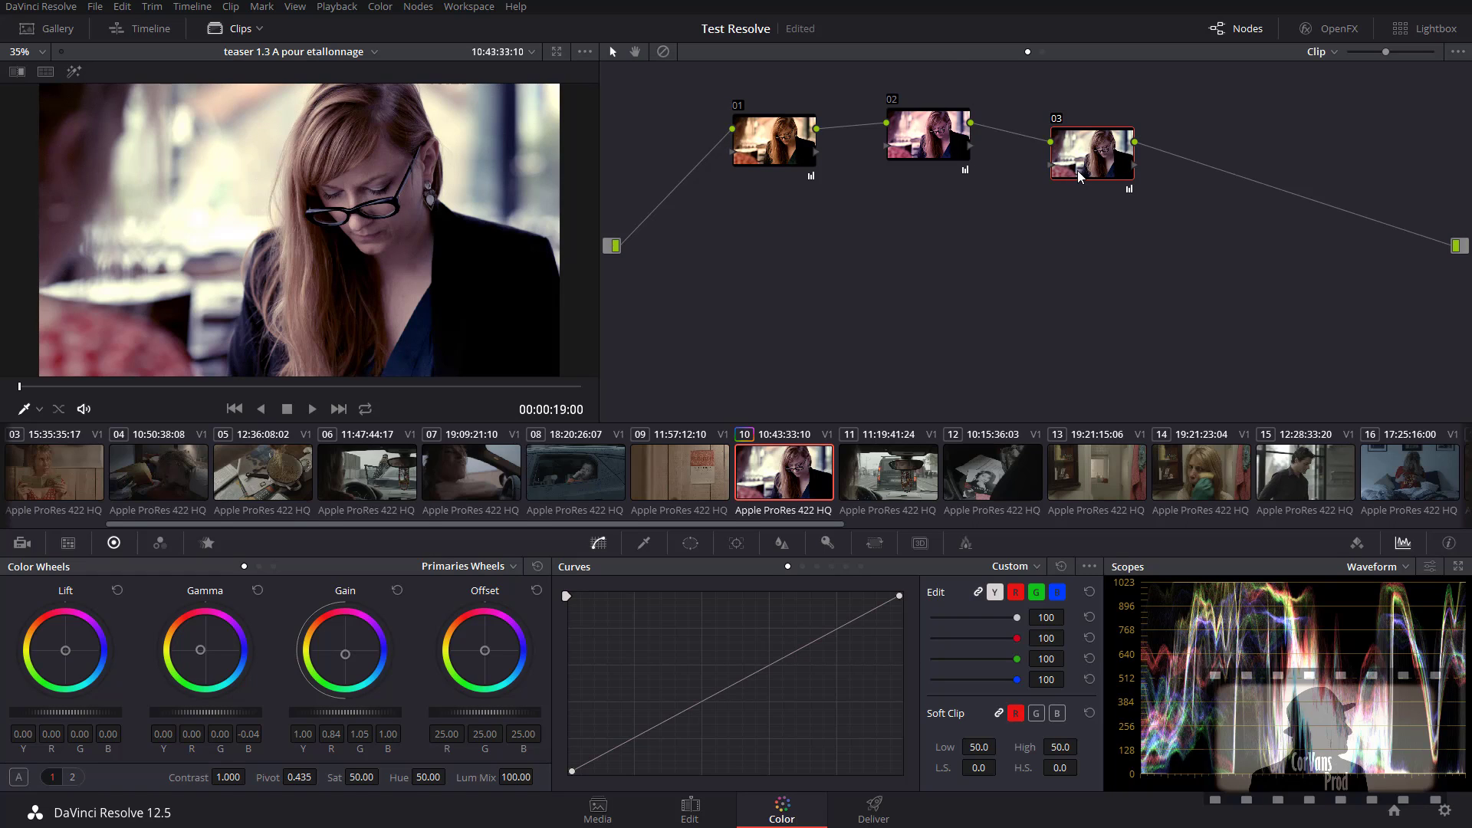
# Step: Lower node 02 slightly between nodes 01 and 03 and add an unconnected corrector node below node 01
pyautogui.moveTo(912, 154); pyautogui.dragTo(911, 163)
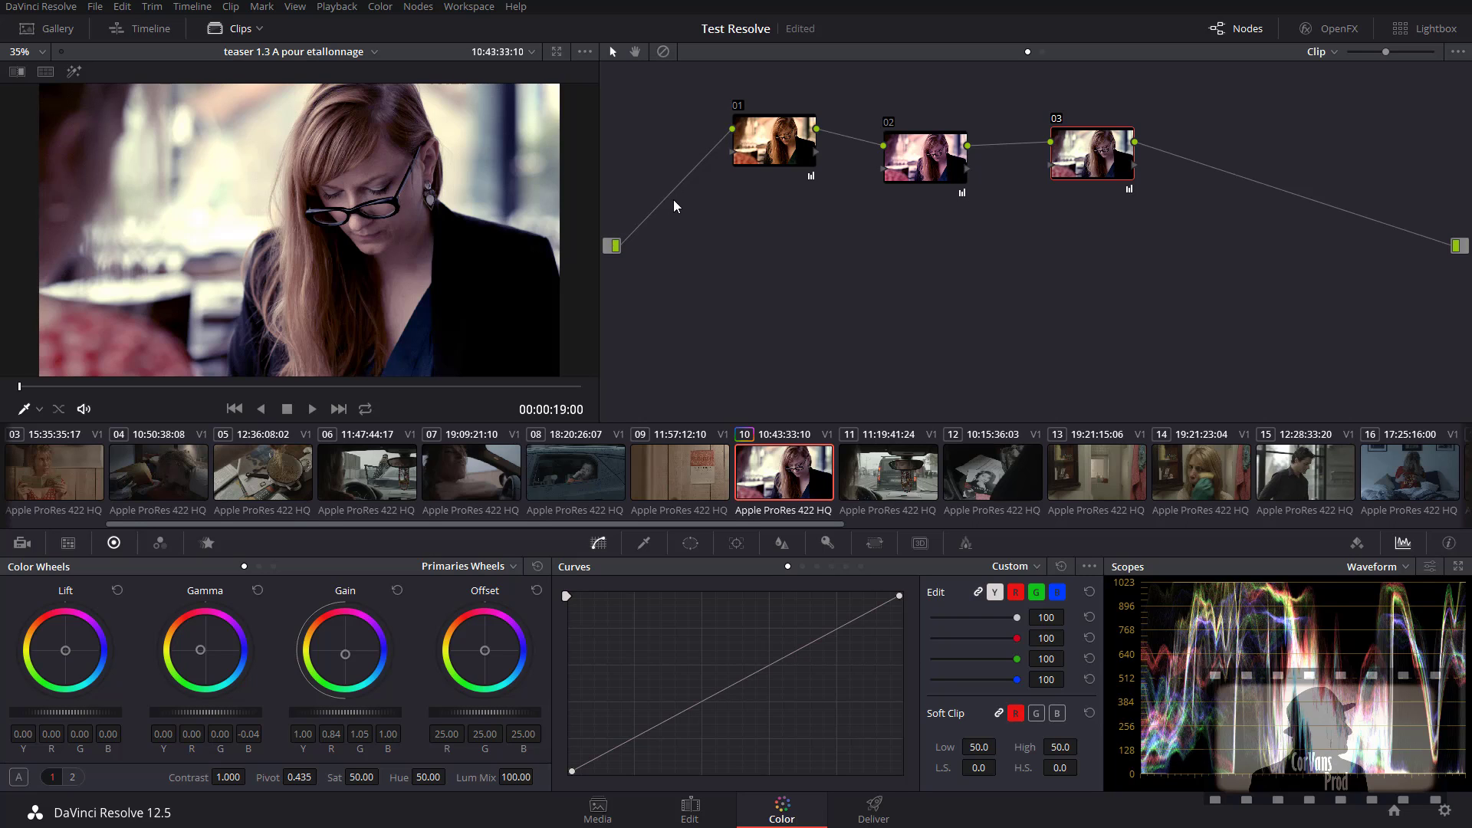
pyautogui.rightClick(754, 270)
pyautogui.moveTo(812, 299)
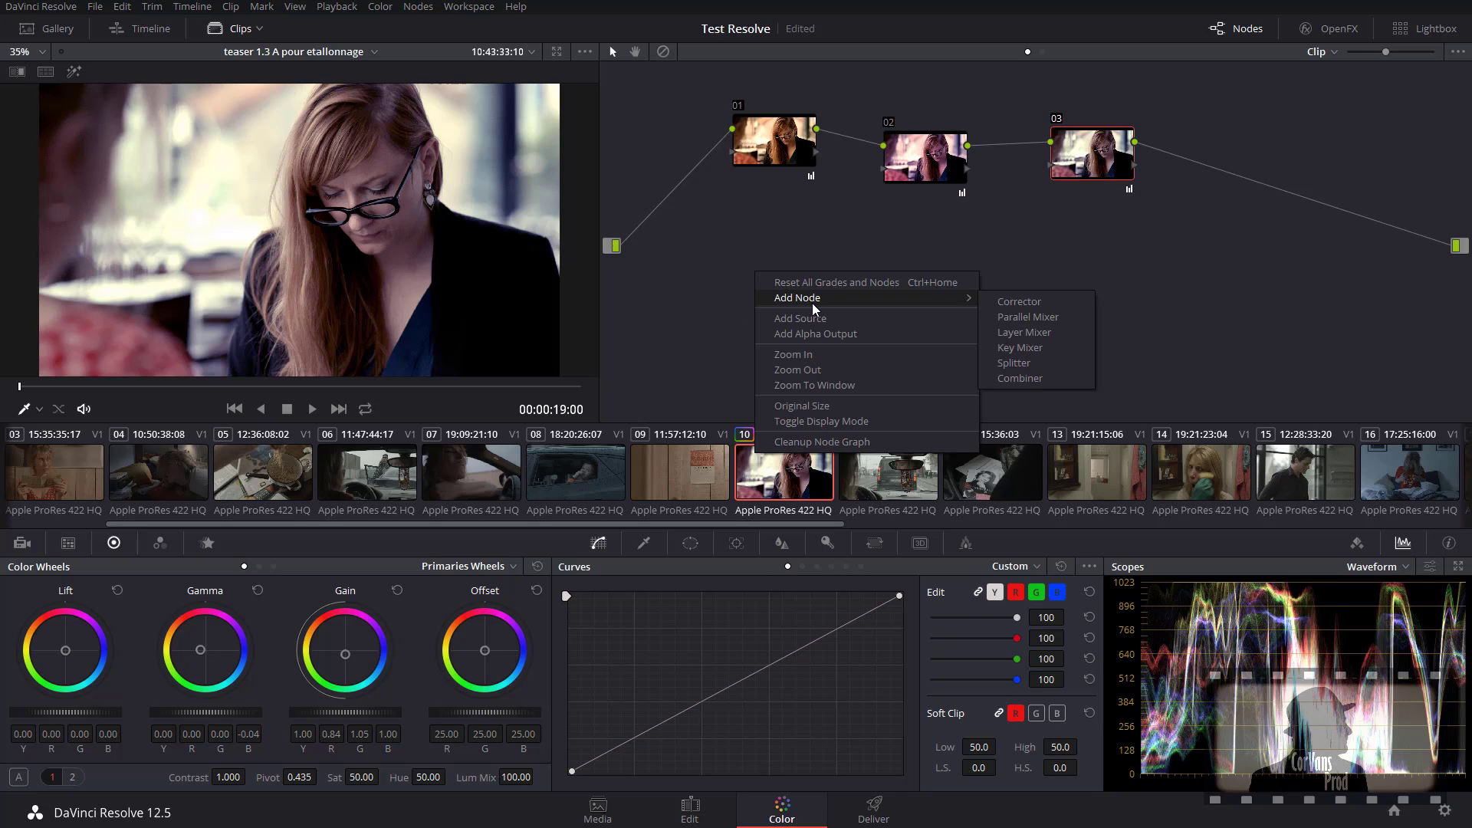
pyautogui.click(1067, 303)
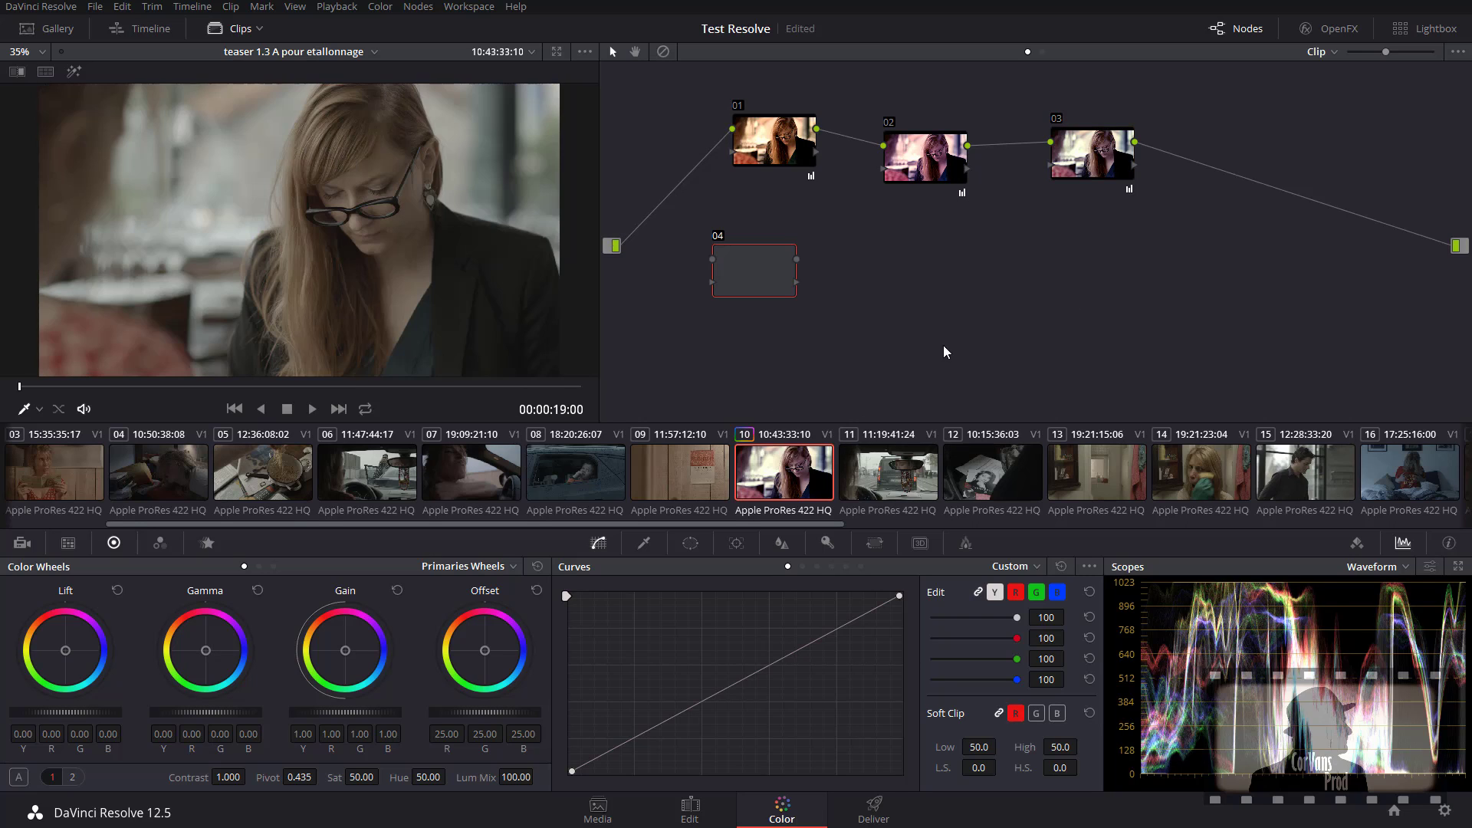
# Step: Insert corrector node 04 into the link between the source and node 01, connecting its output to node 01's input
pyautogui.rightClick(637, 224)
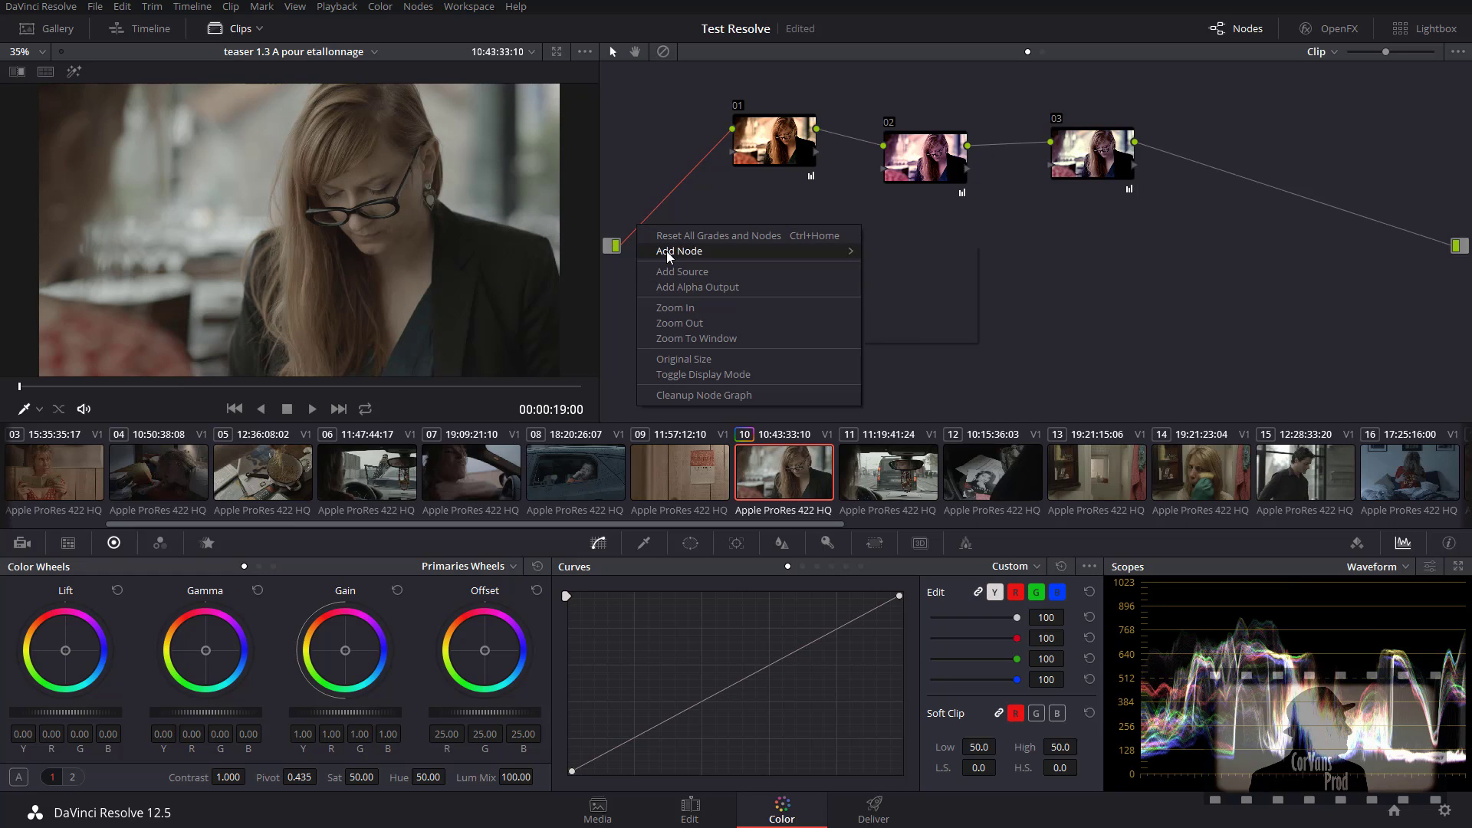
pyautogui.click(692, 192)
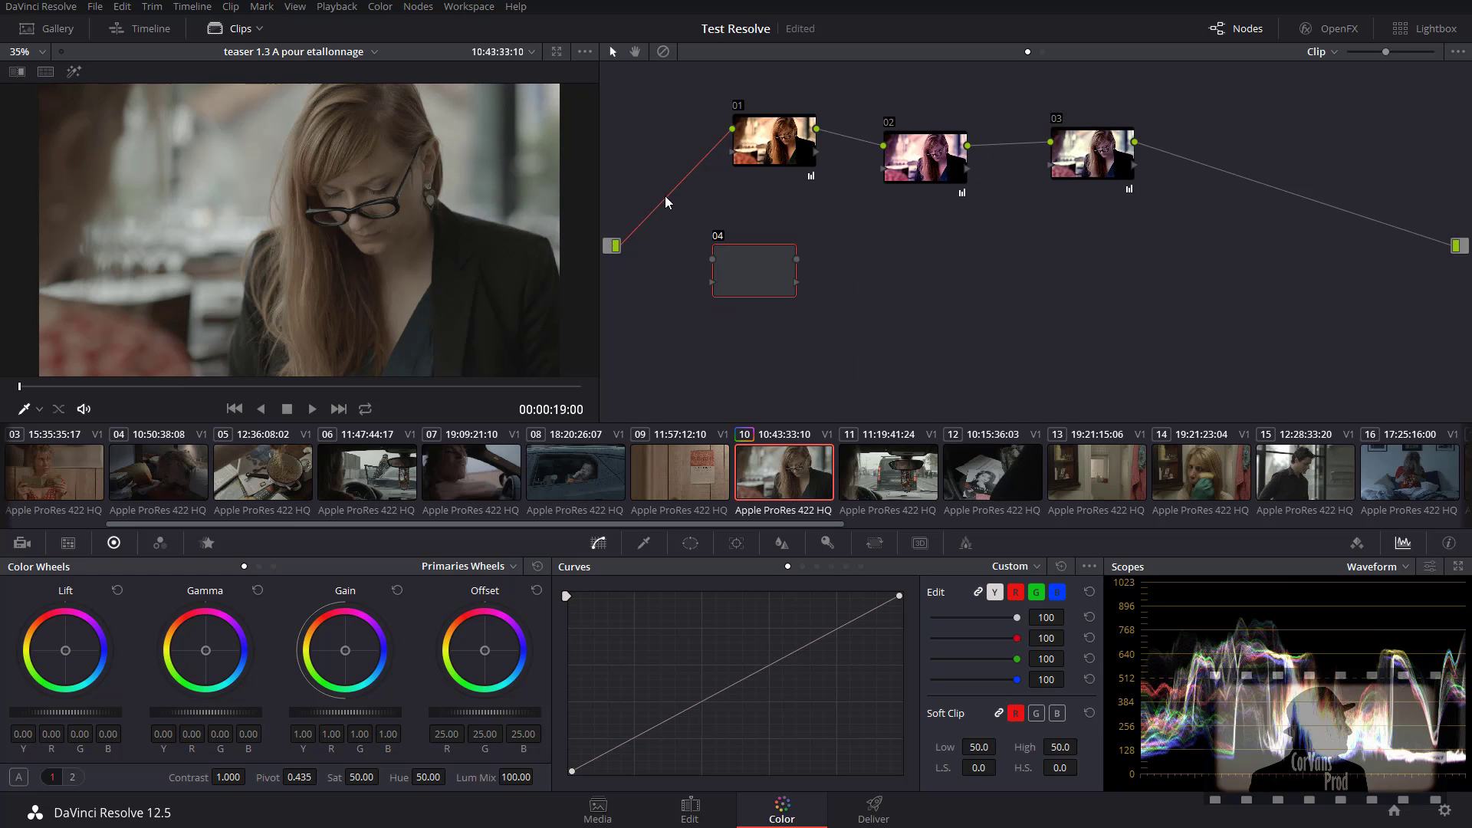
pyautogui.rightClick(666, 201)
pyautogui.click(720, 207)
pyautogui.moveTo(739, 258); pyautogui.dragTo(662, 192)
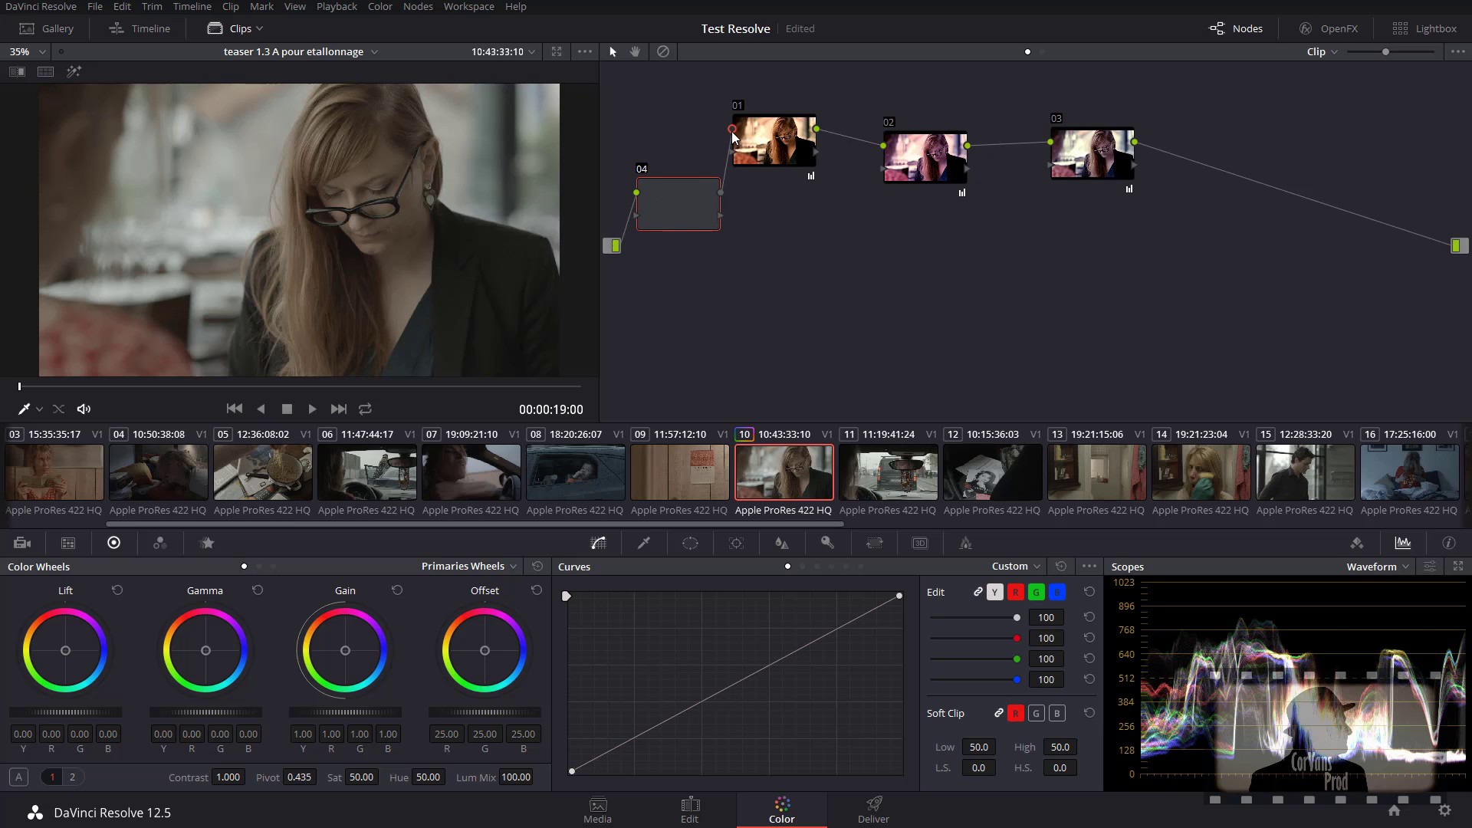
pyautogui.moveTo(733, 136); pyautogui.dragTo(732, 130)
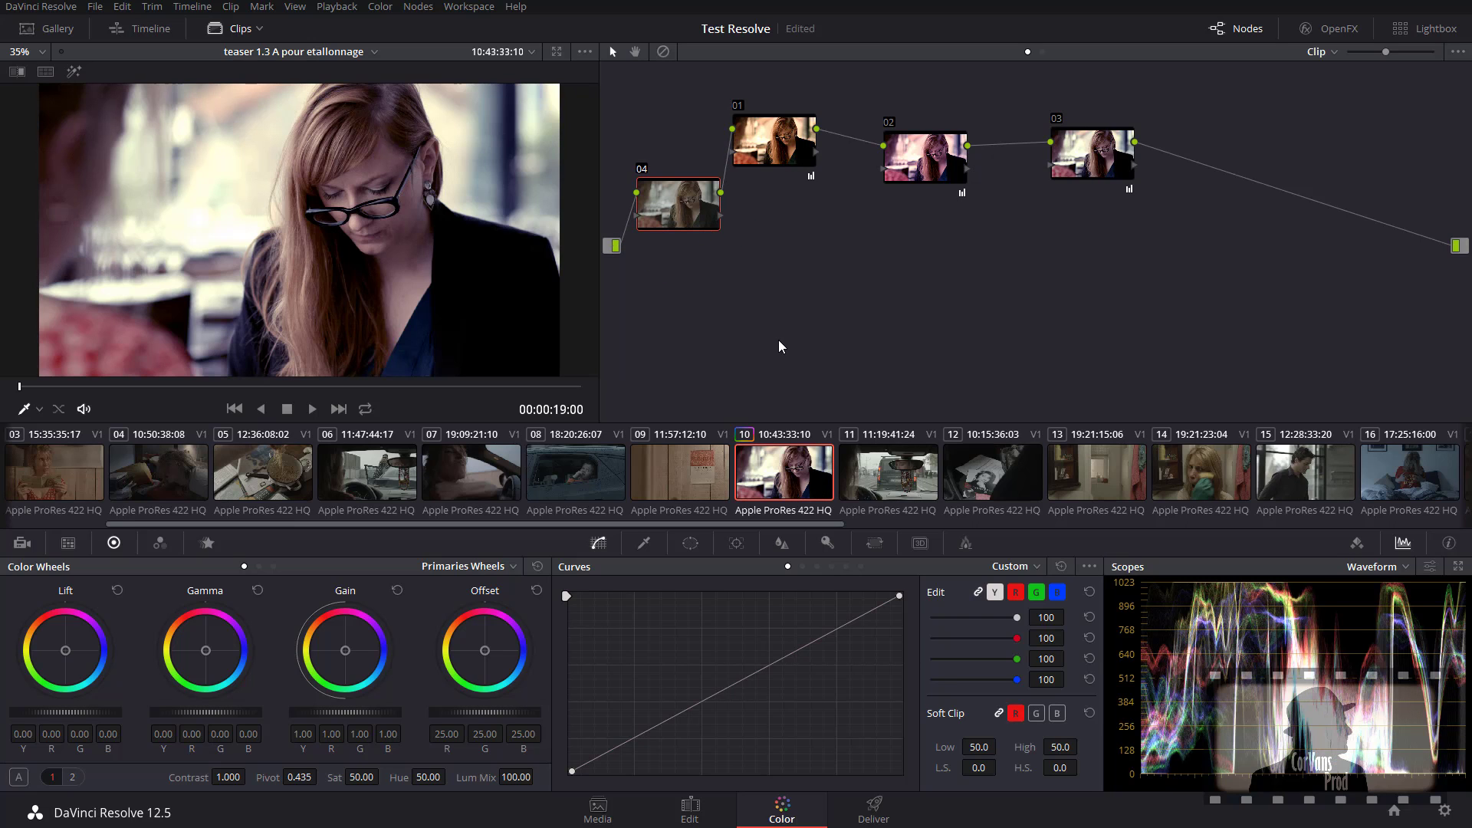
pyautogui.moveTo(694, 198)
pyautogui.mouseDown()
pyautogui.moveTo(667, 180)
pyautogui.moveTo(696, 170)
pyautogui.mouseUp()
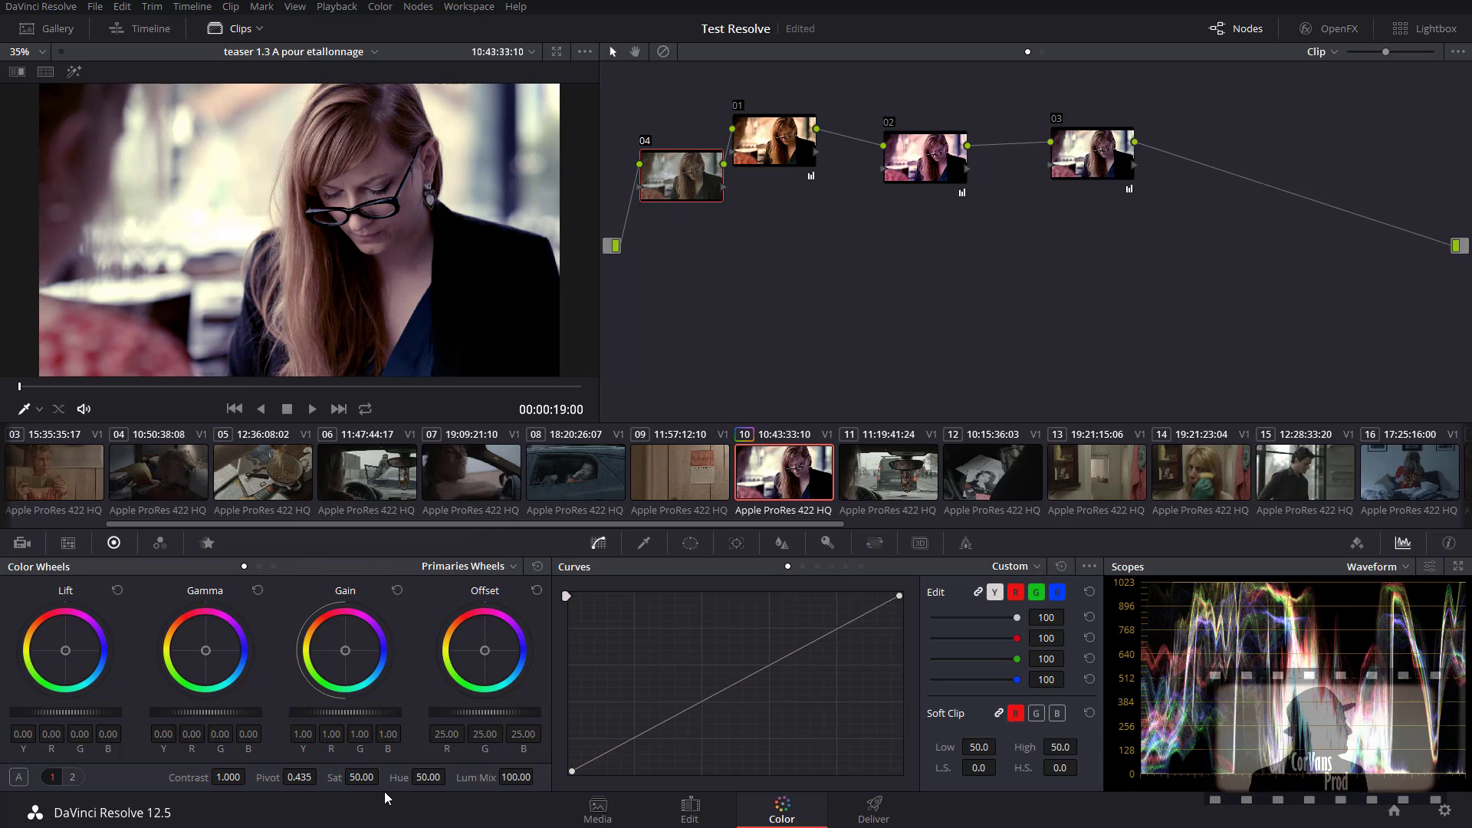
# Step: Lower node 04's saturation to 33.20 and space the node slightly farther from node 01
pyautogui.moveTo(360, 777); pyautogui.dragTo(307, 777)
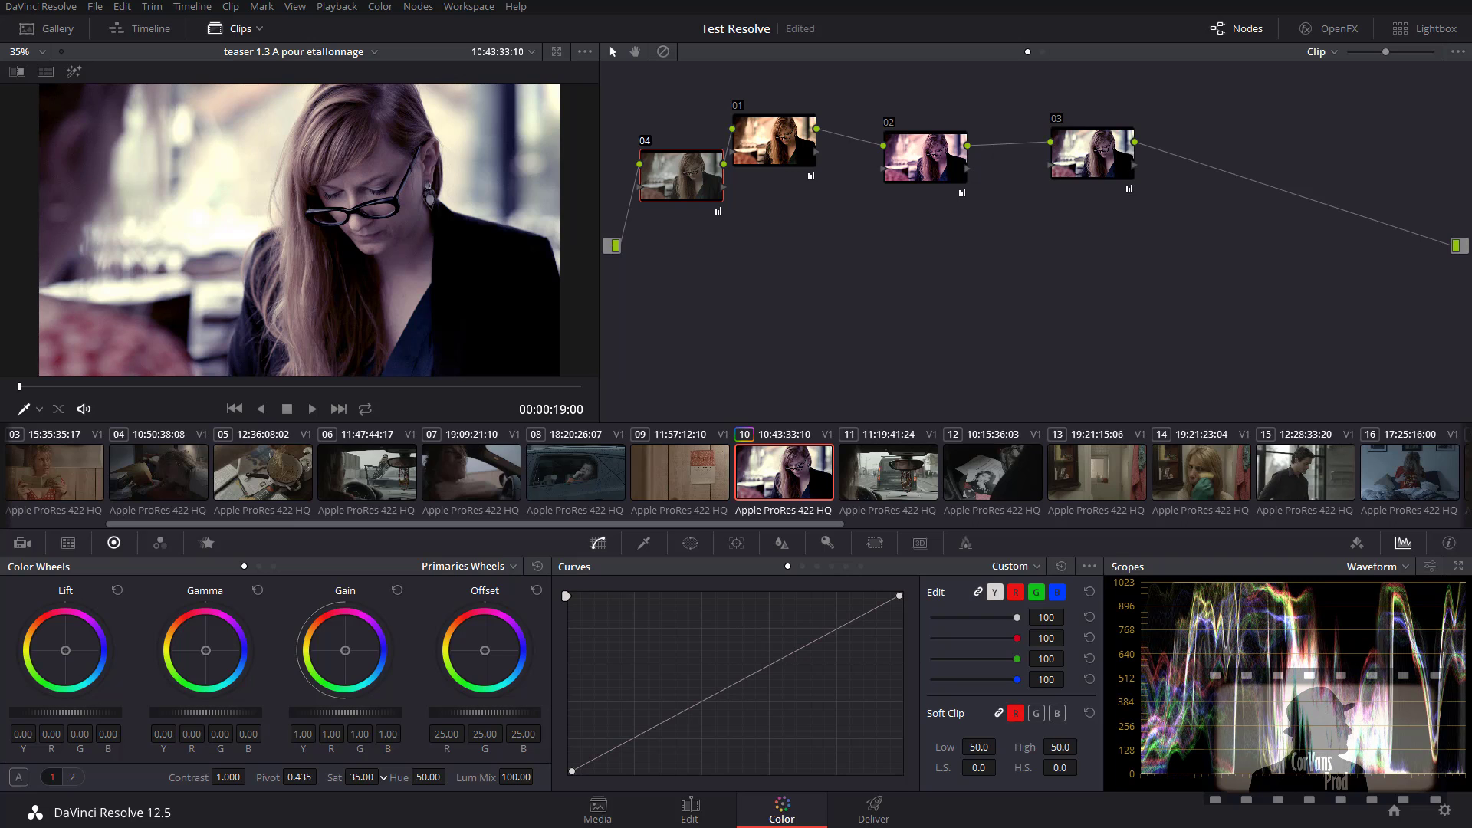
pyautogui.click(790, 141)
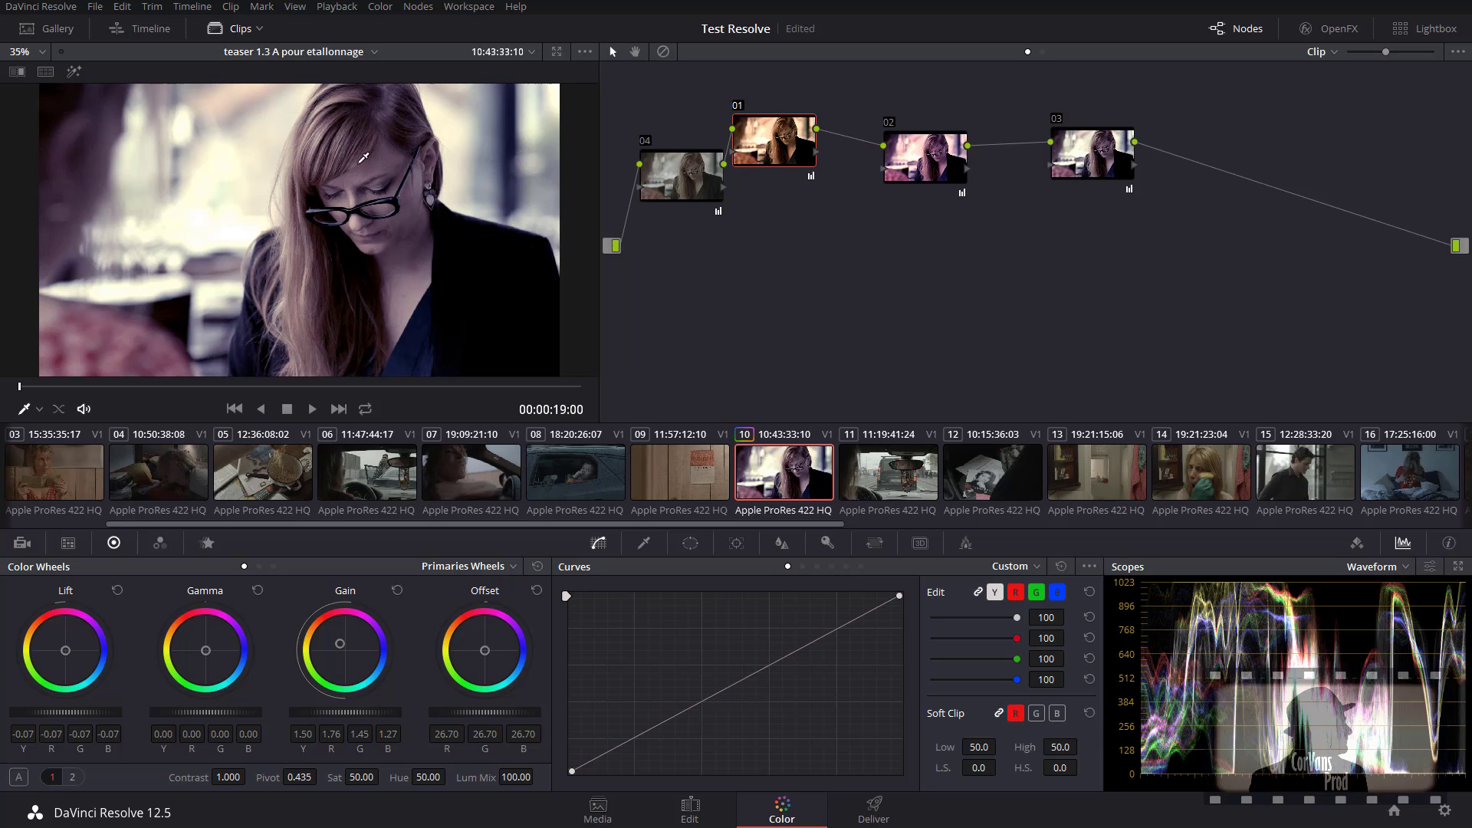
pyautogui.moveTo(709, 169); pyautogui.dragTo(692, 161)
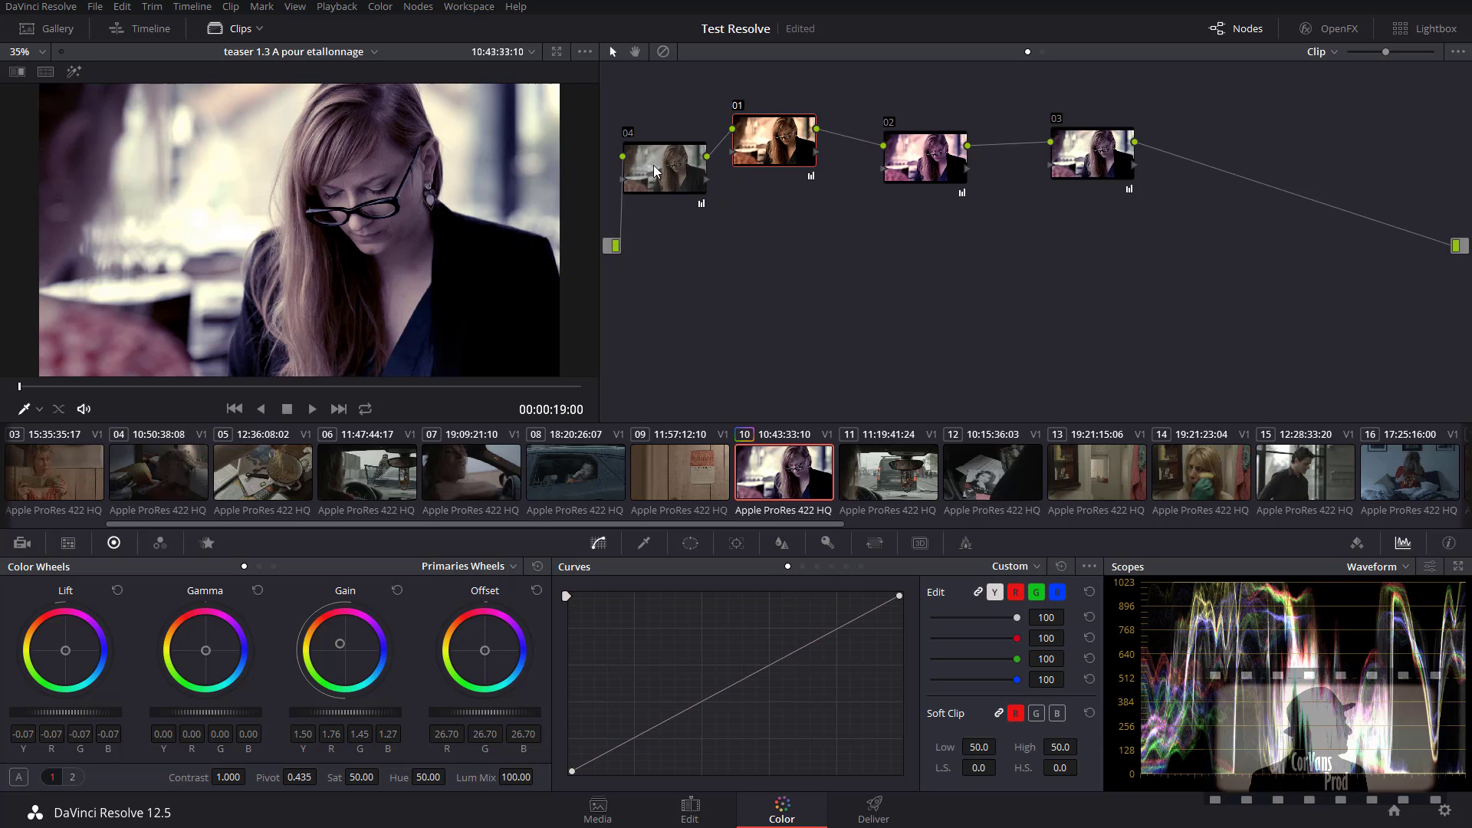
pyautogui.click(653, 172)
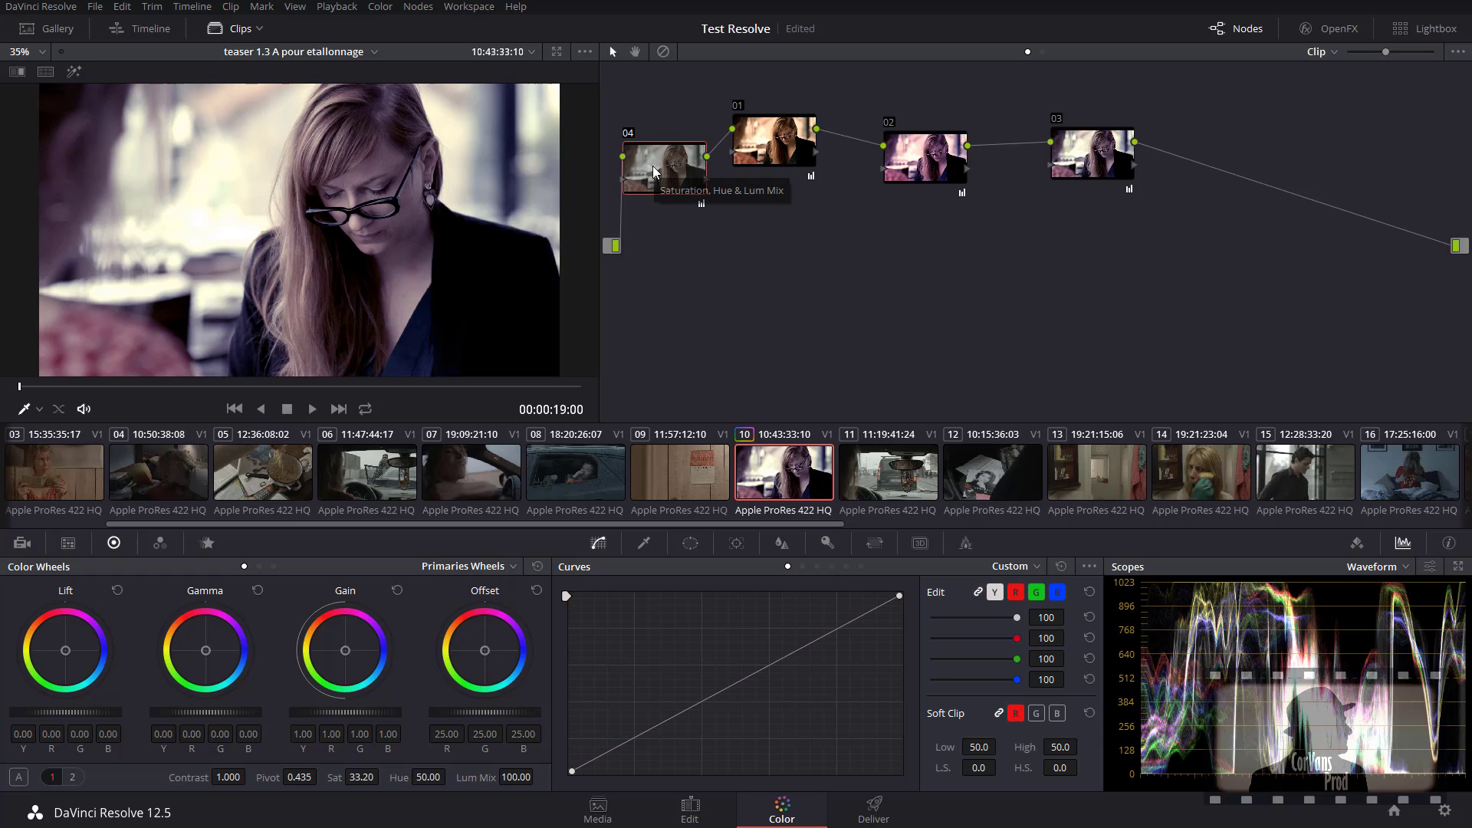
# Step: Delete node 04 from the start of the node chain
pyautogui.rightClick(654, 170)
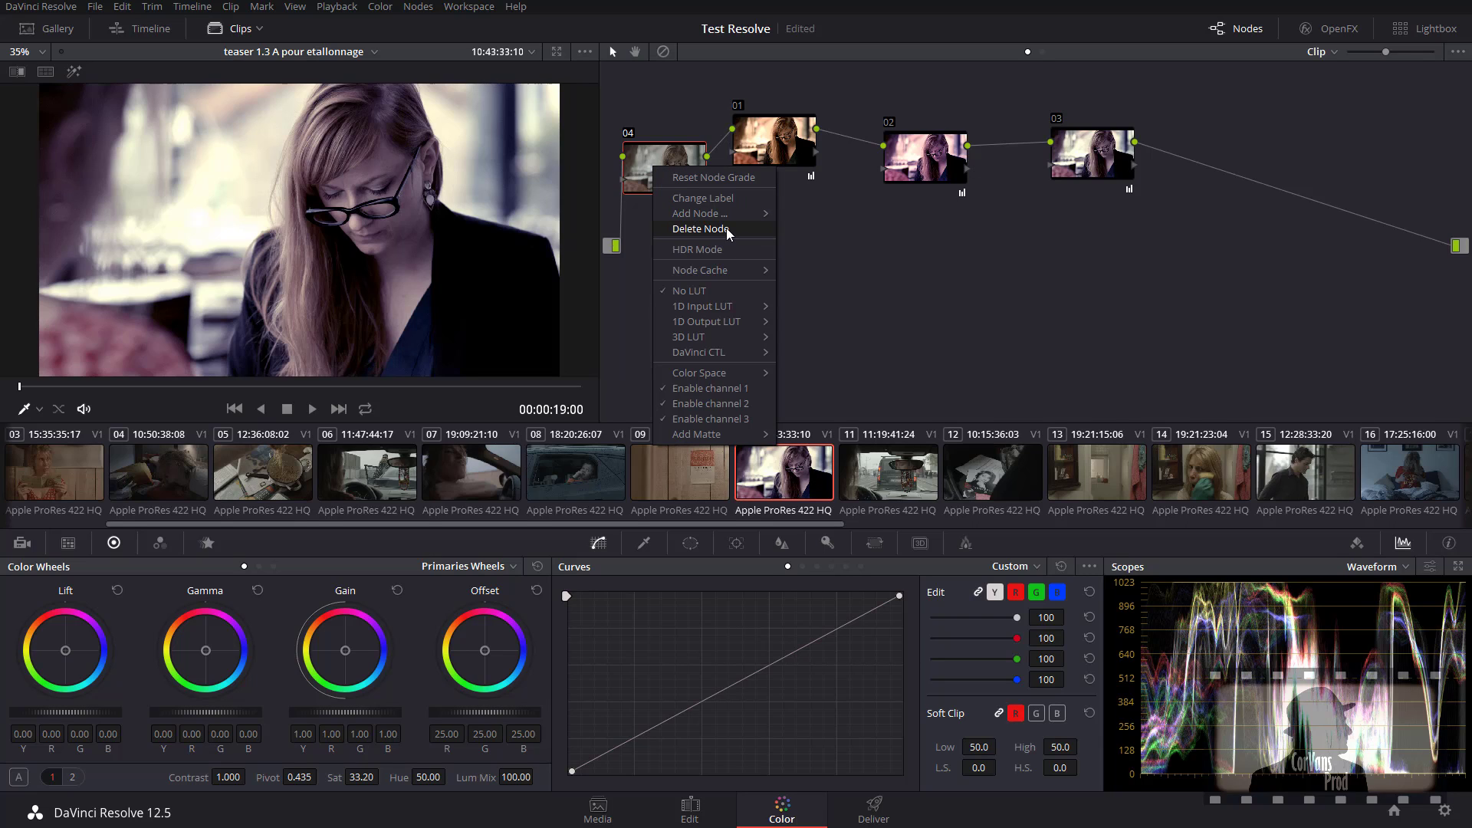
pyautogui.click(848, 236)
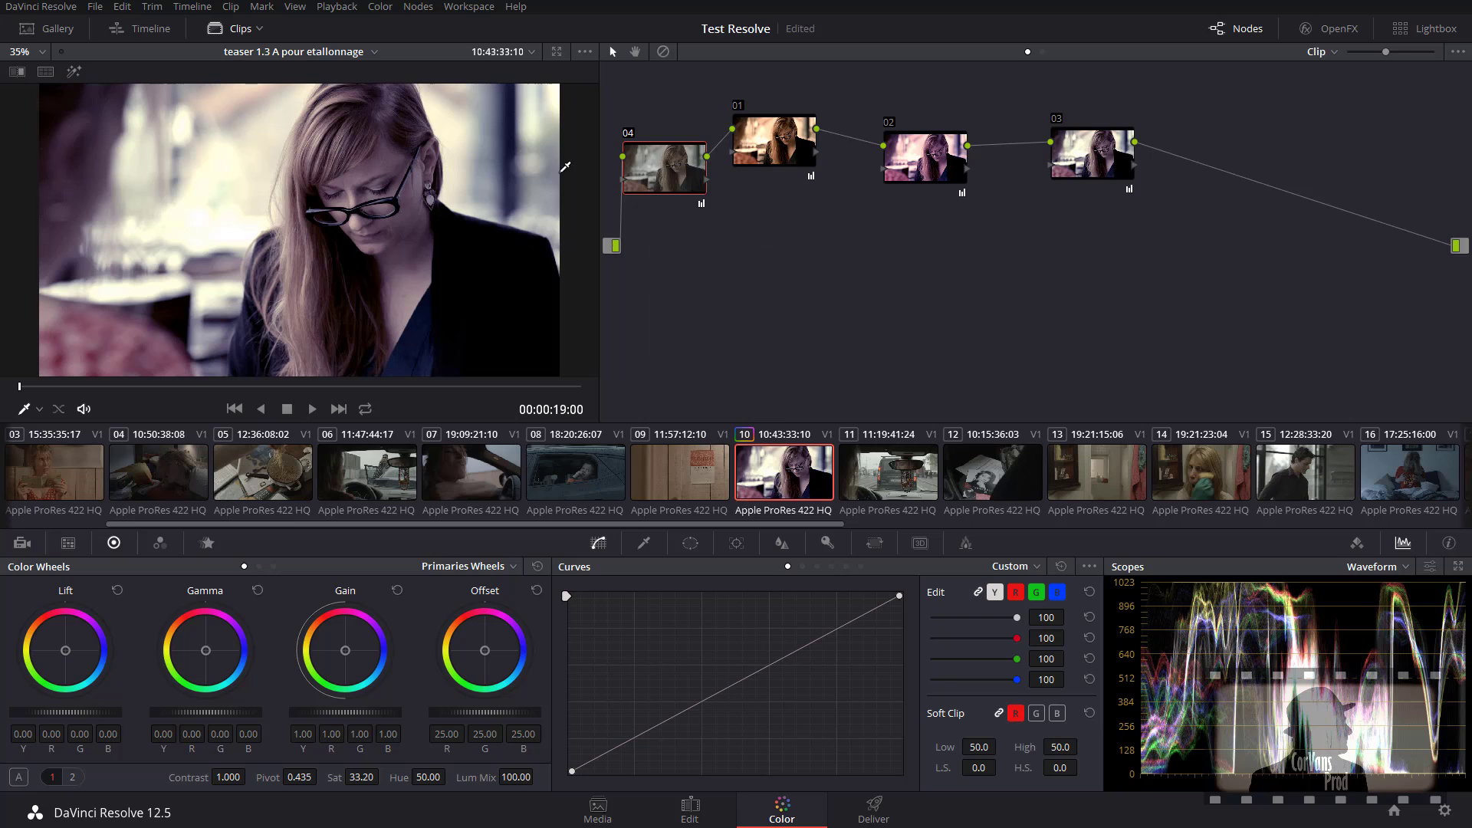
pyautogui.click(422, 6)
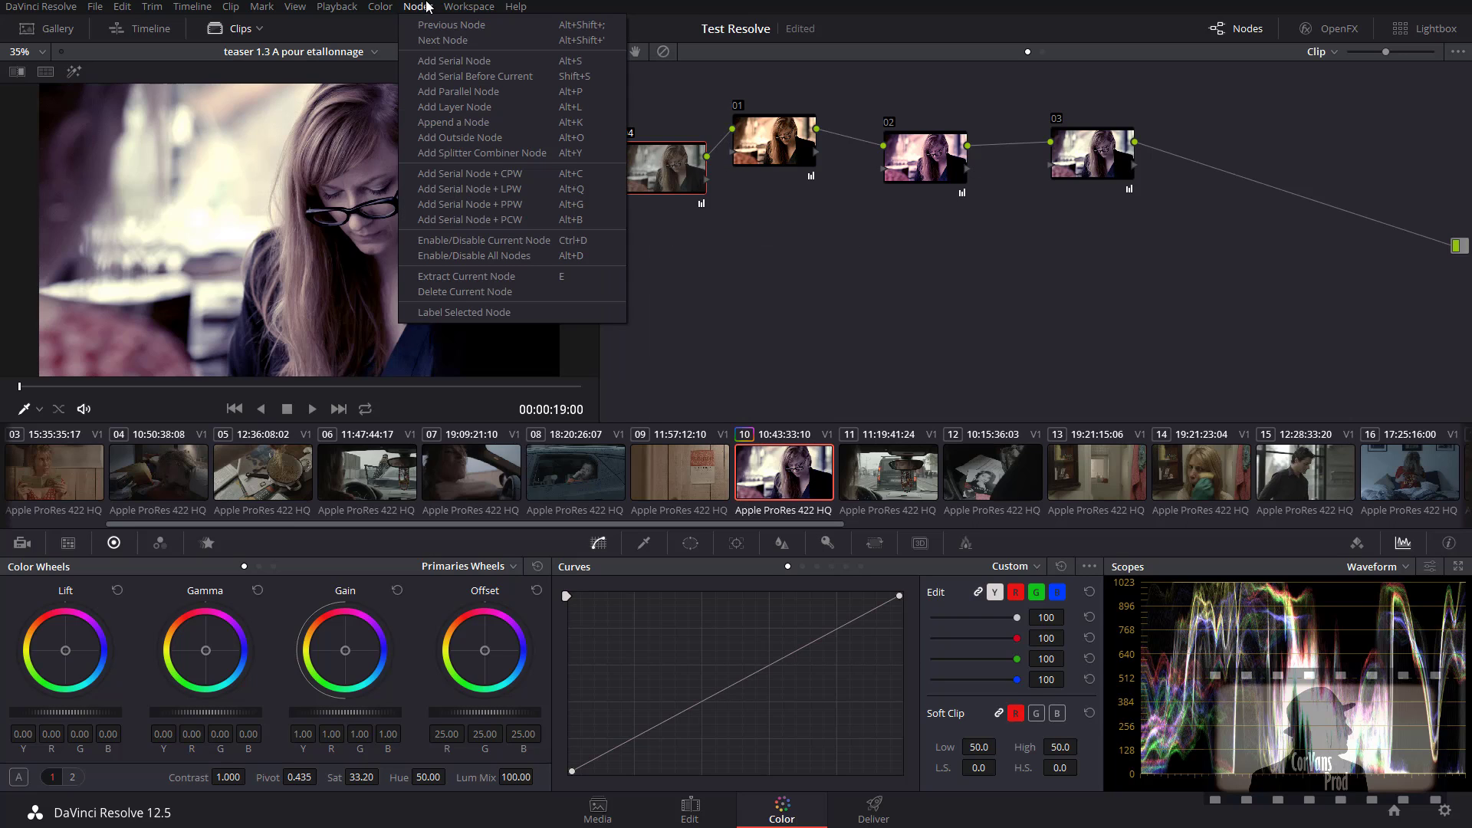
pyautogui.click(540, 292)
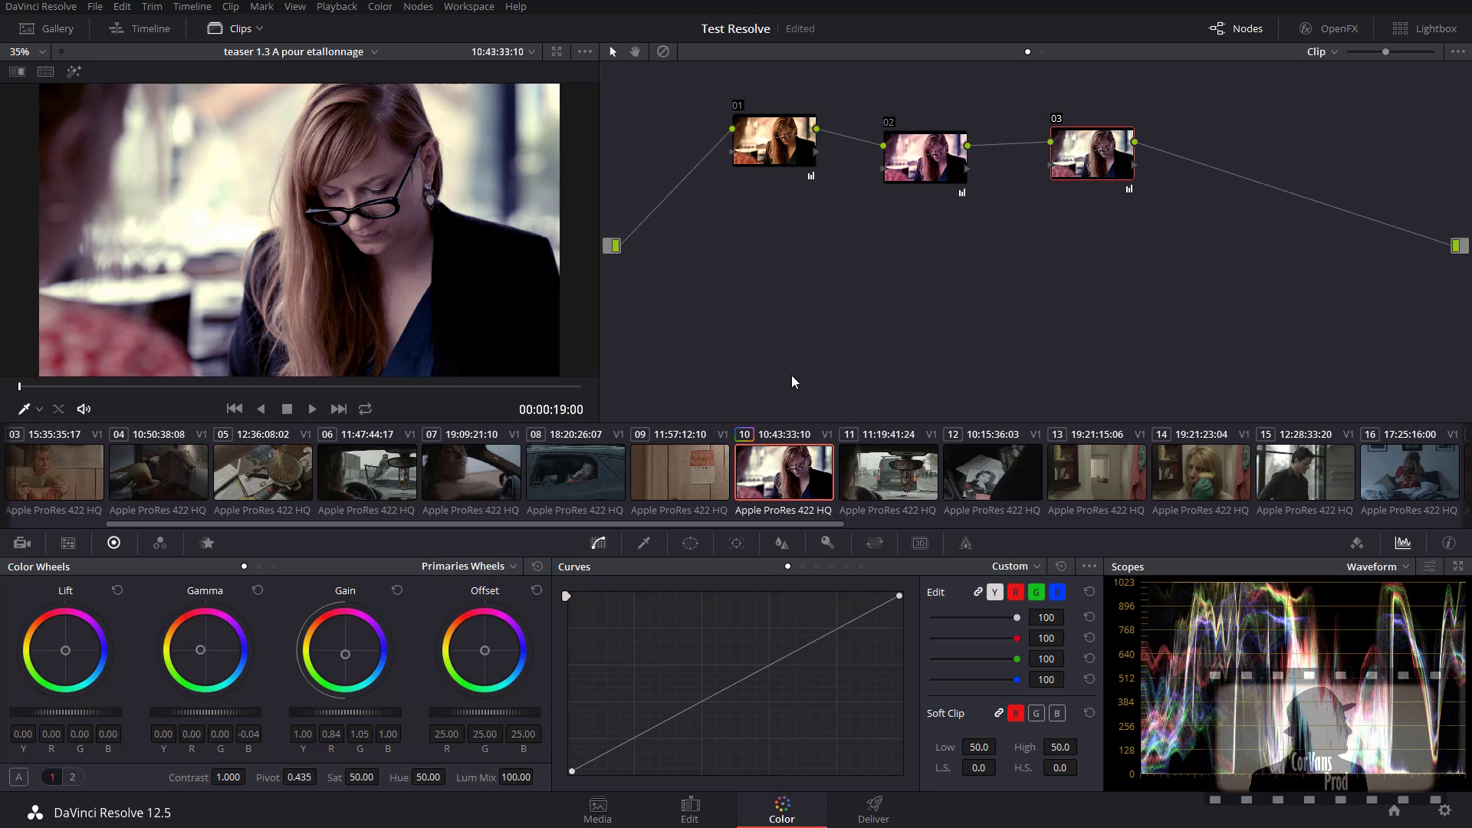
# Step: Delete nodes 03 and 02, leaving only node 01 between the source and the final output
pyautogui.moveTo(924, 157); pyautogui.dragTo(935, 128)
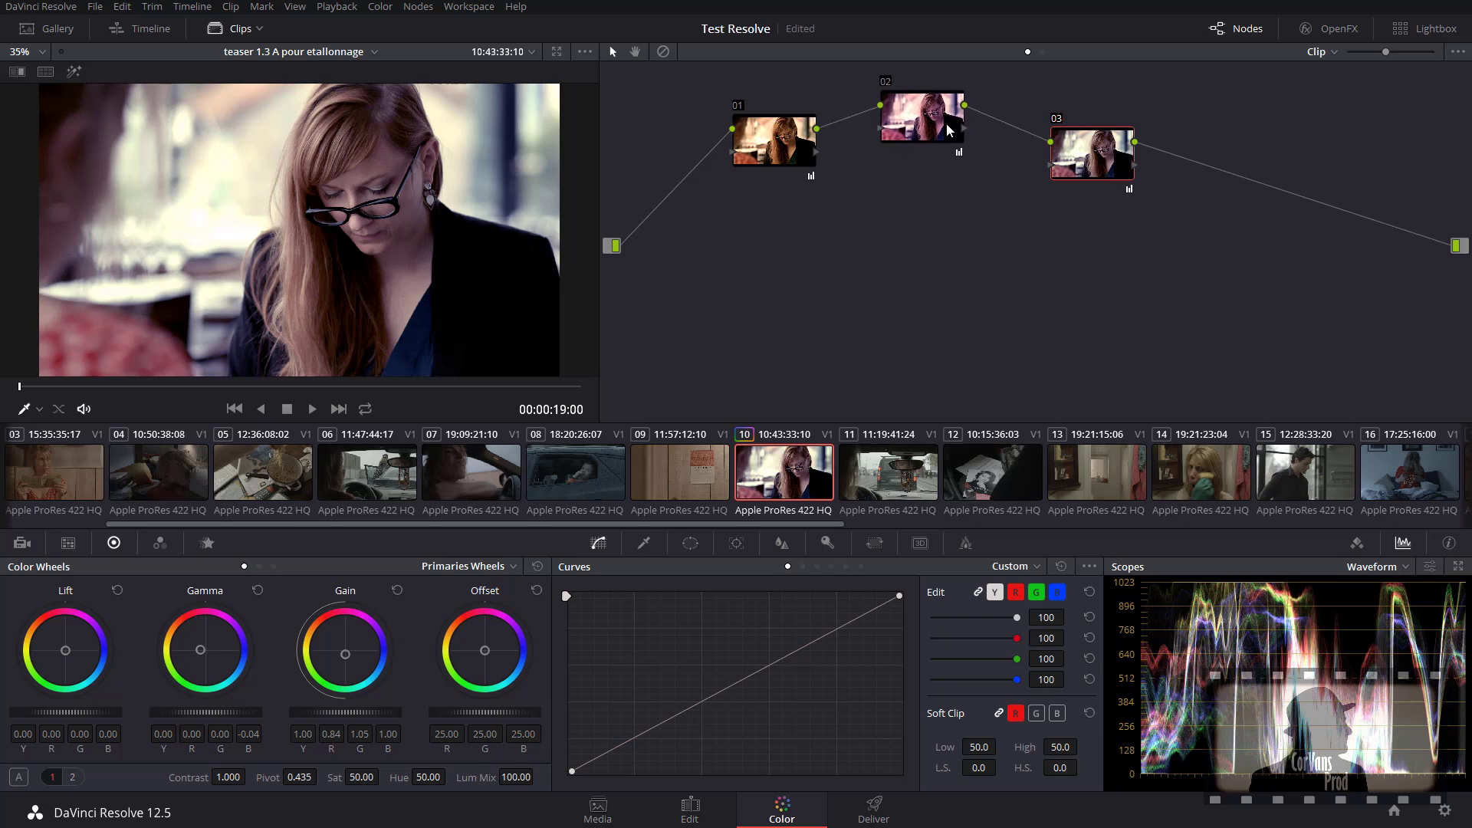
pyautogui.moveTo(1072, 148); pyautogui.dragTo(1088, 146)
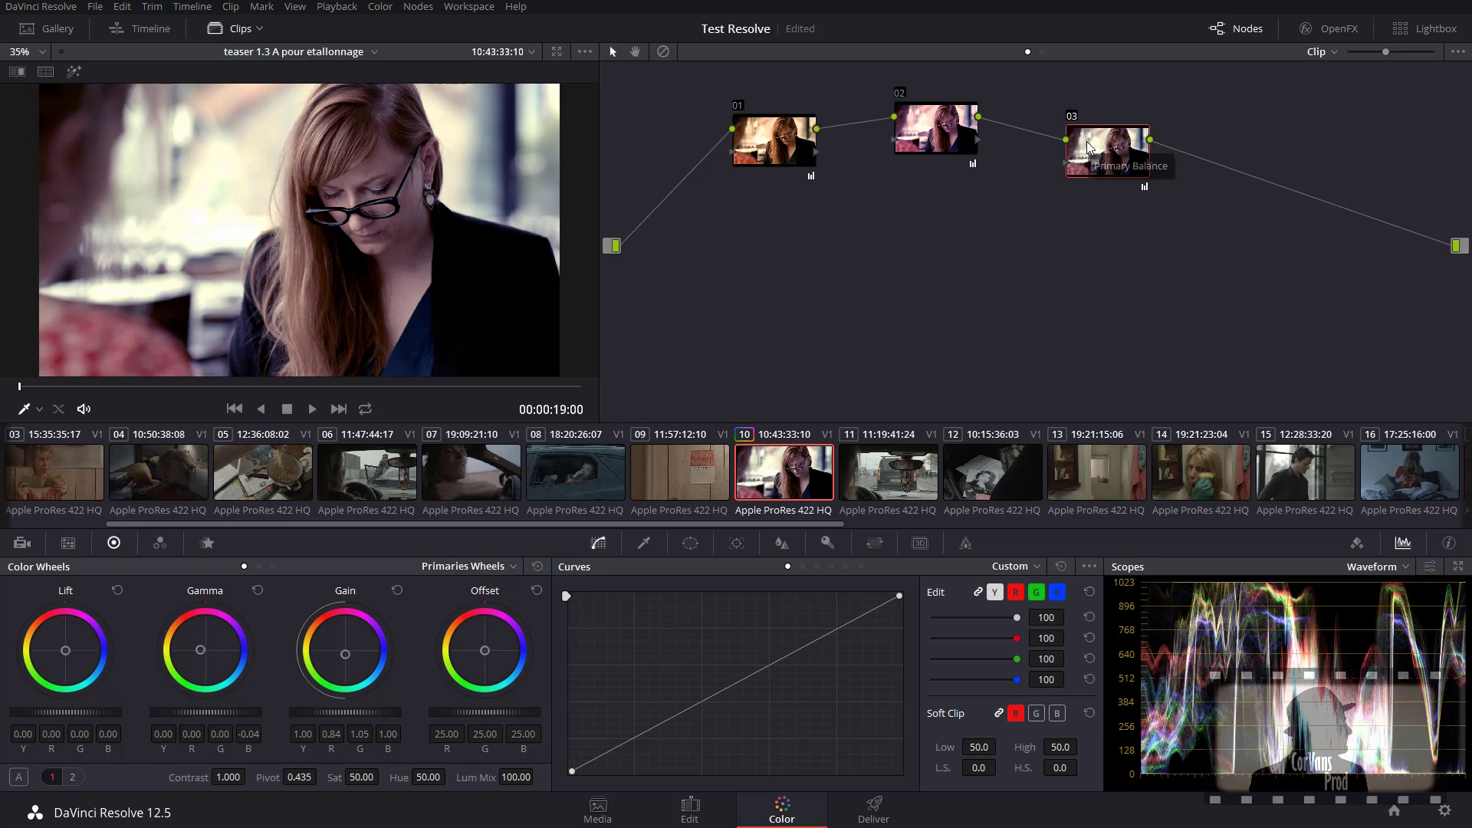
pyautogui.press('Delete')
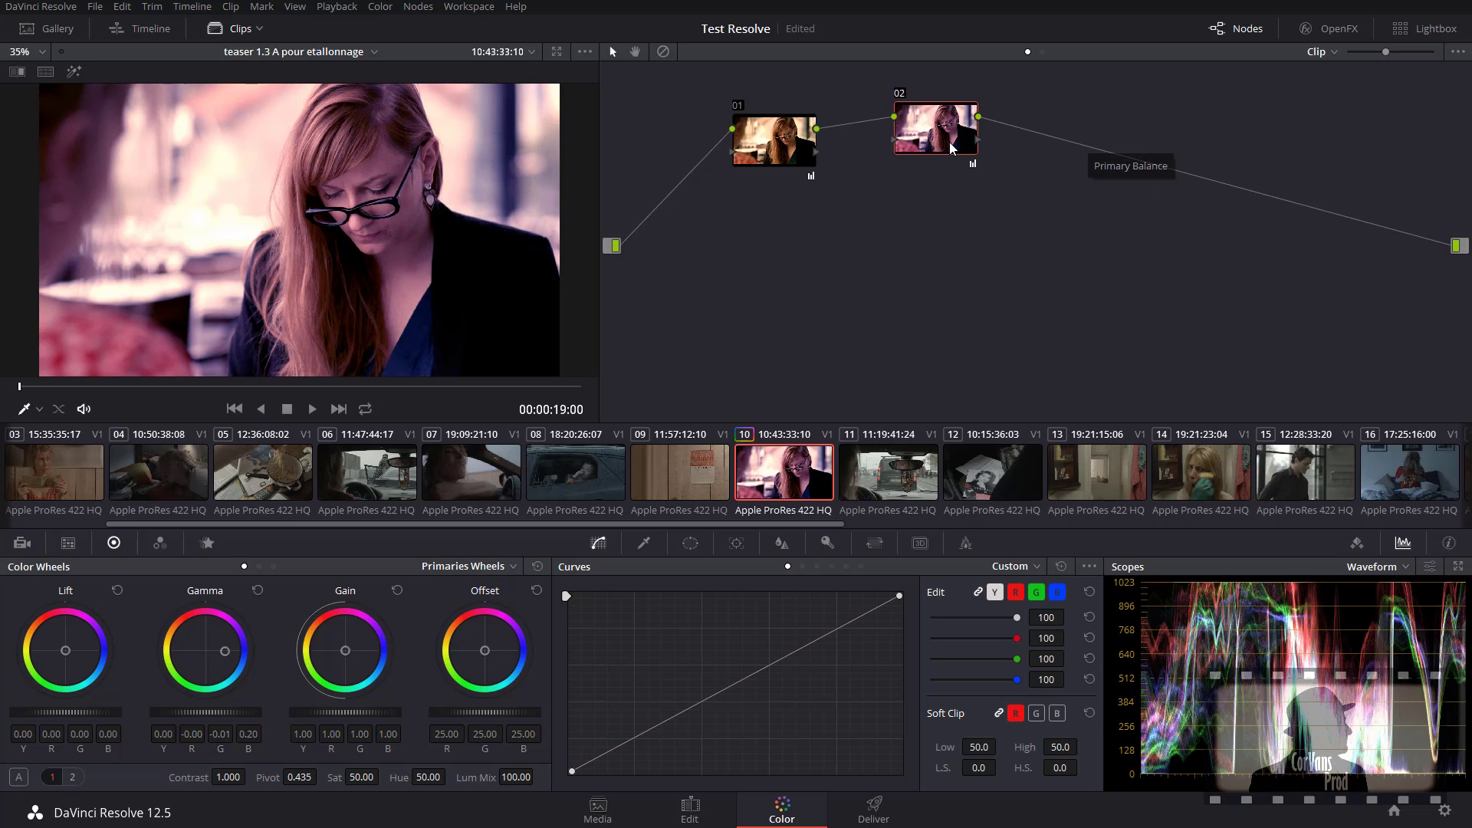
pyautogui.press('Delete')
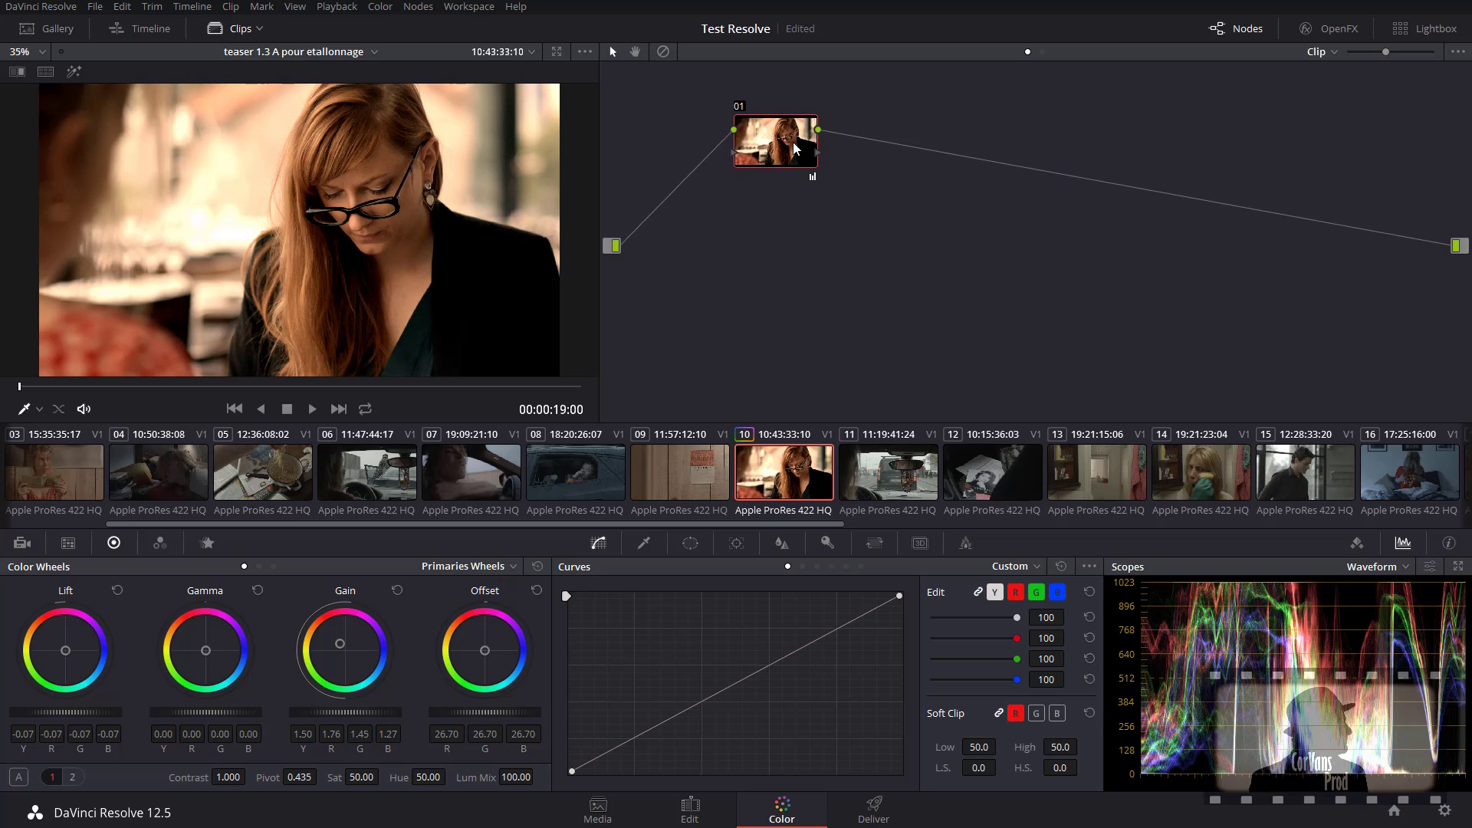
# Step: Move node 01 slightly farther from the source and reset its grade
pyautogui.moveTo(768, 149); pyautogui.dragTo(819, 142)
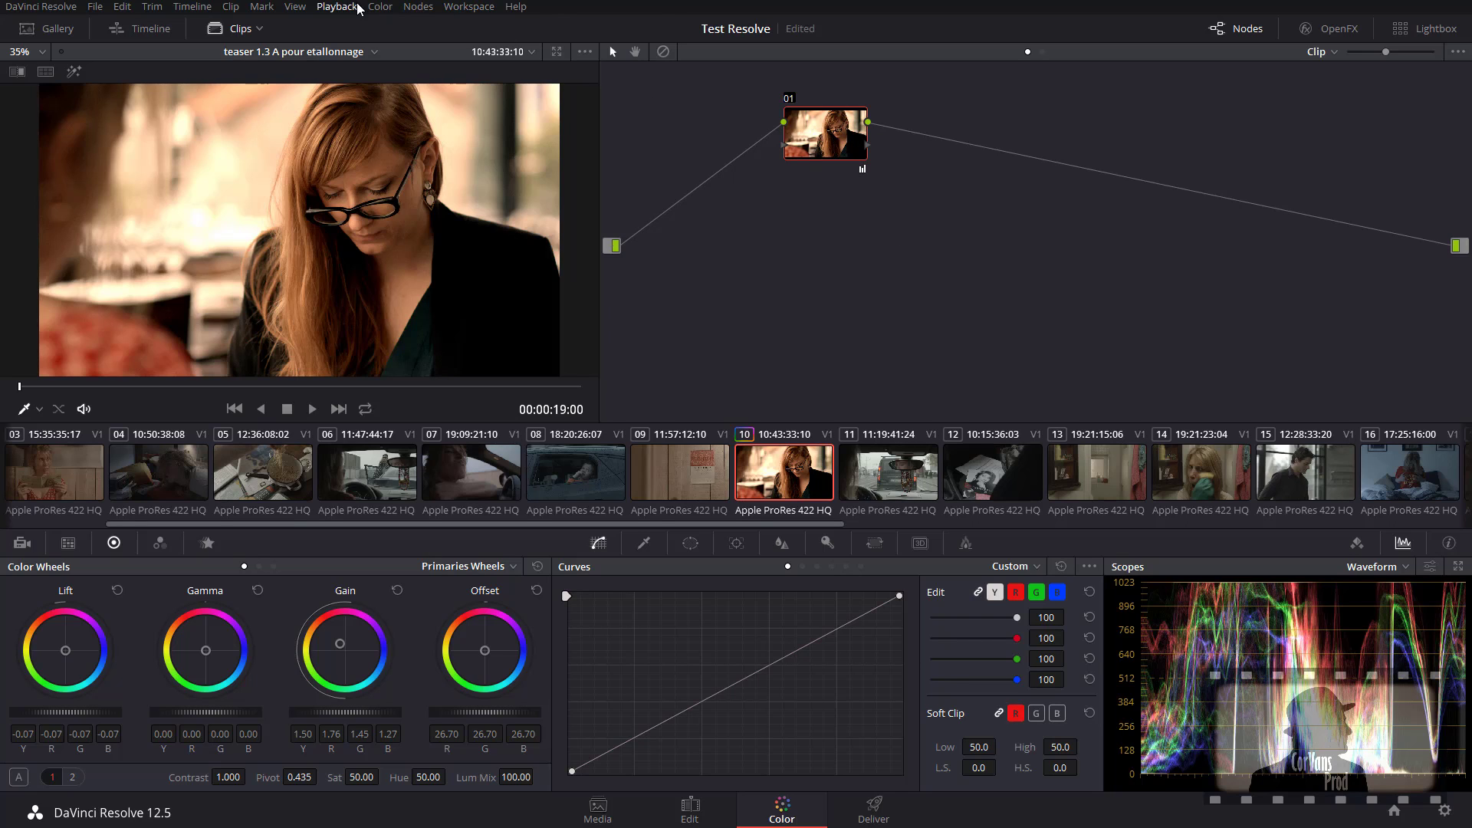
pyautogui.click(393, 6)
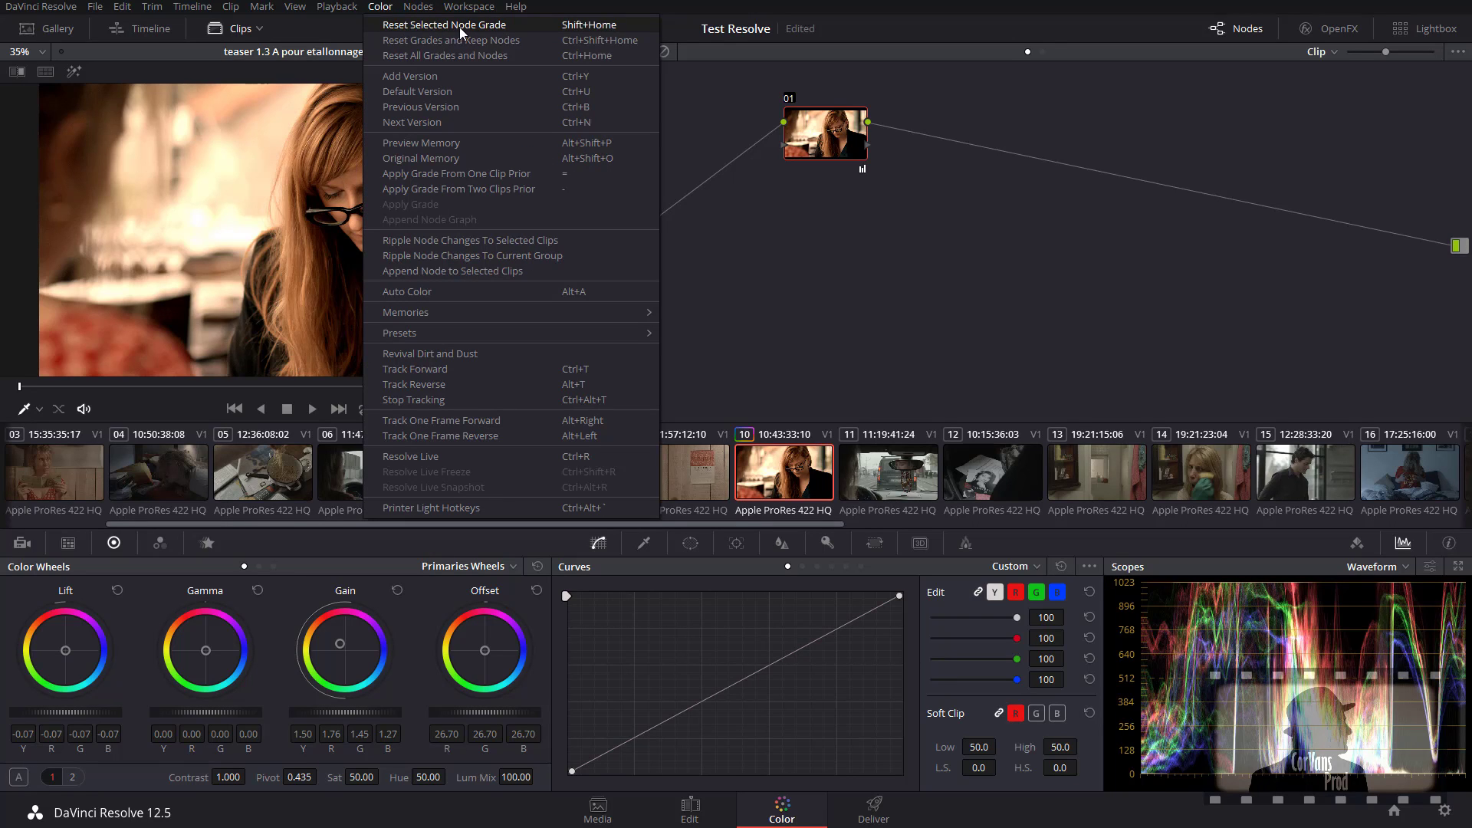
pyautogui.click(877, 210)
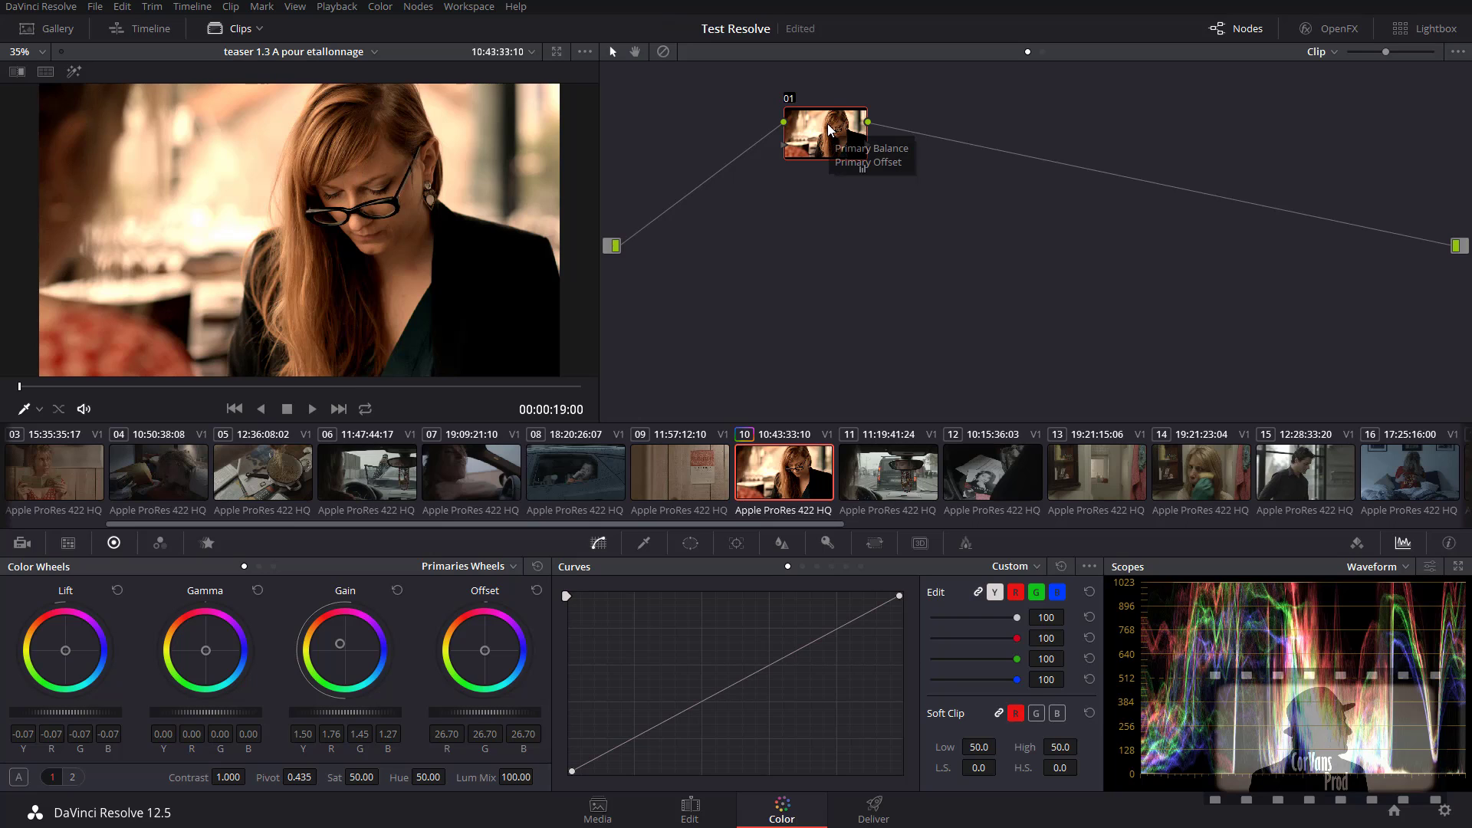
pyautogui.click(377, 7)
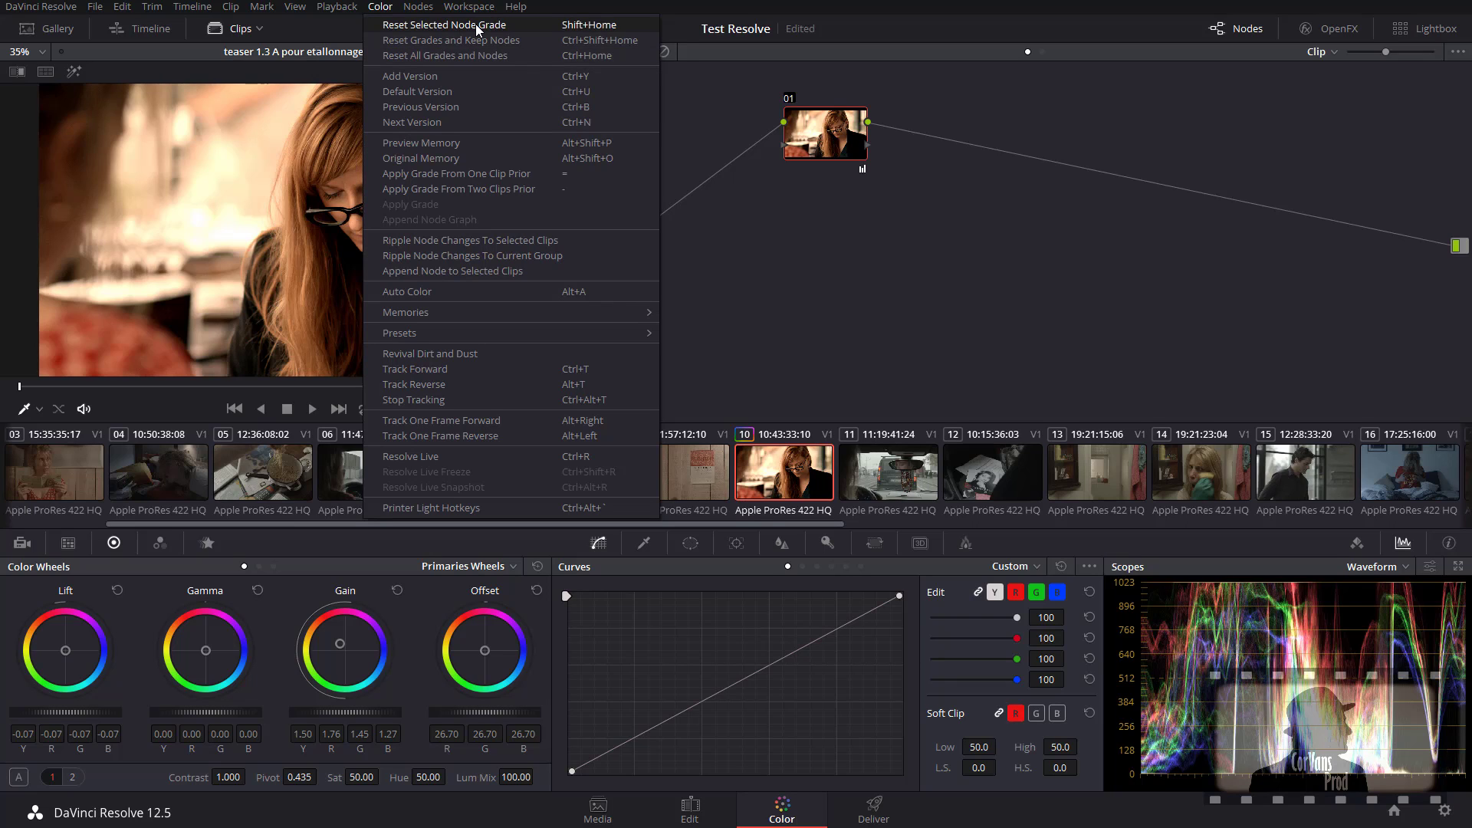
pyautogui.moveTo(835, 120); pyautogui.dragTo(835, 125)
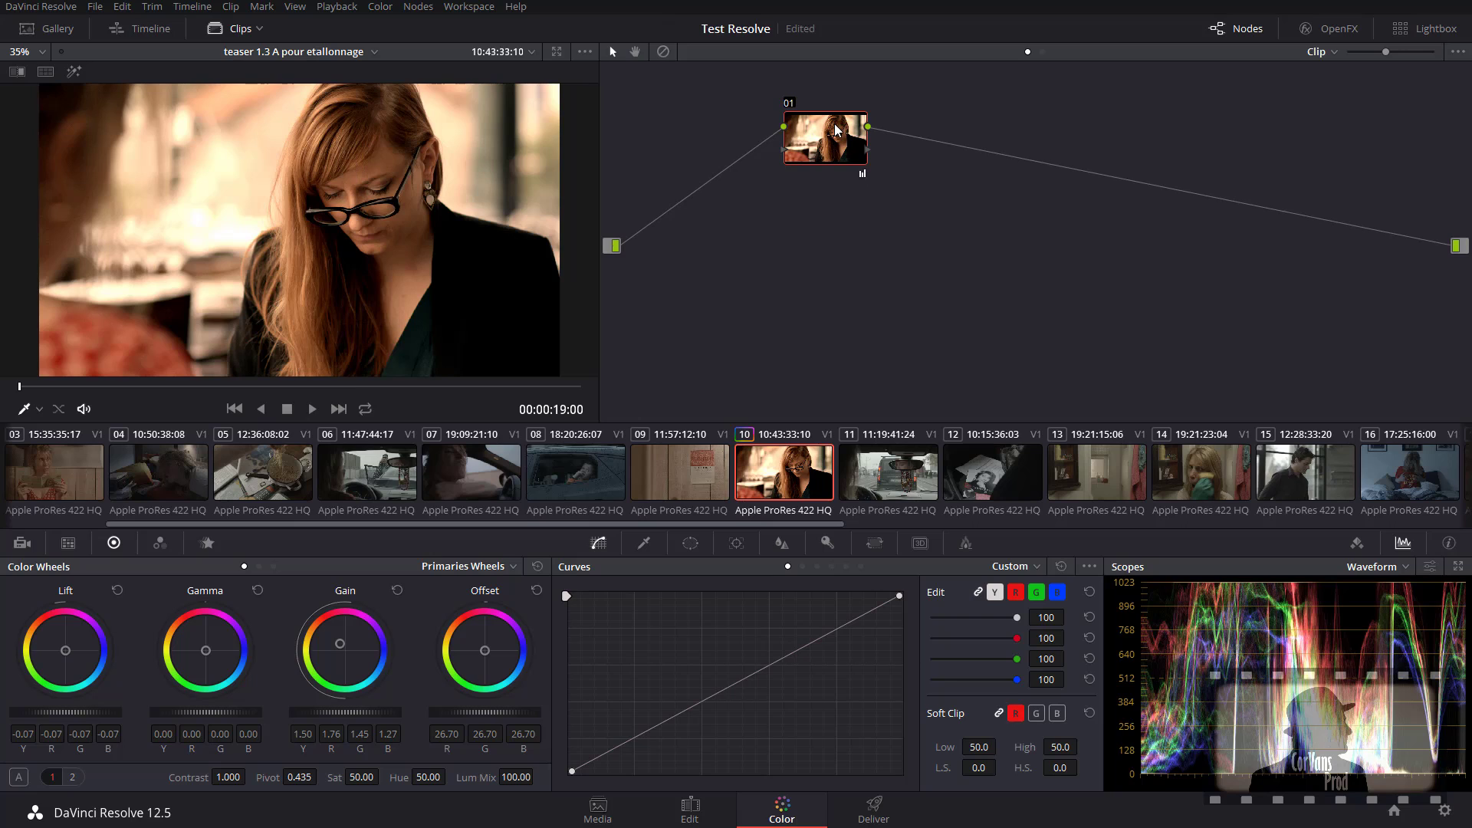
pyautogui.hotkey('shift', 'Home')
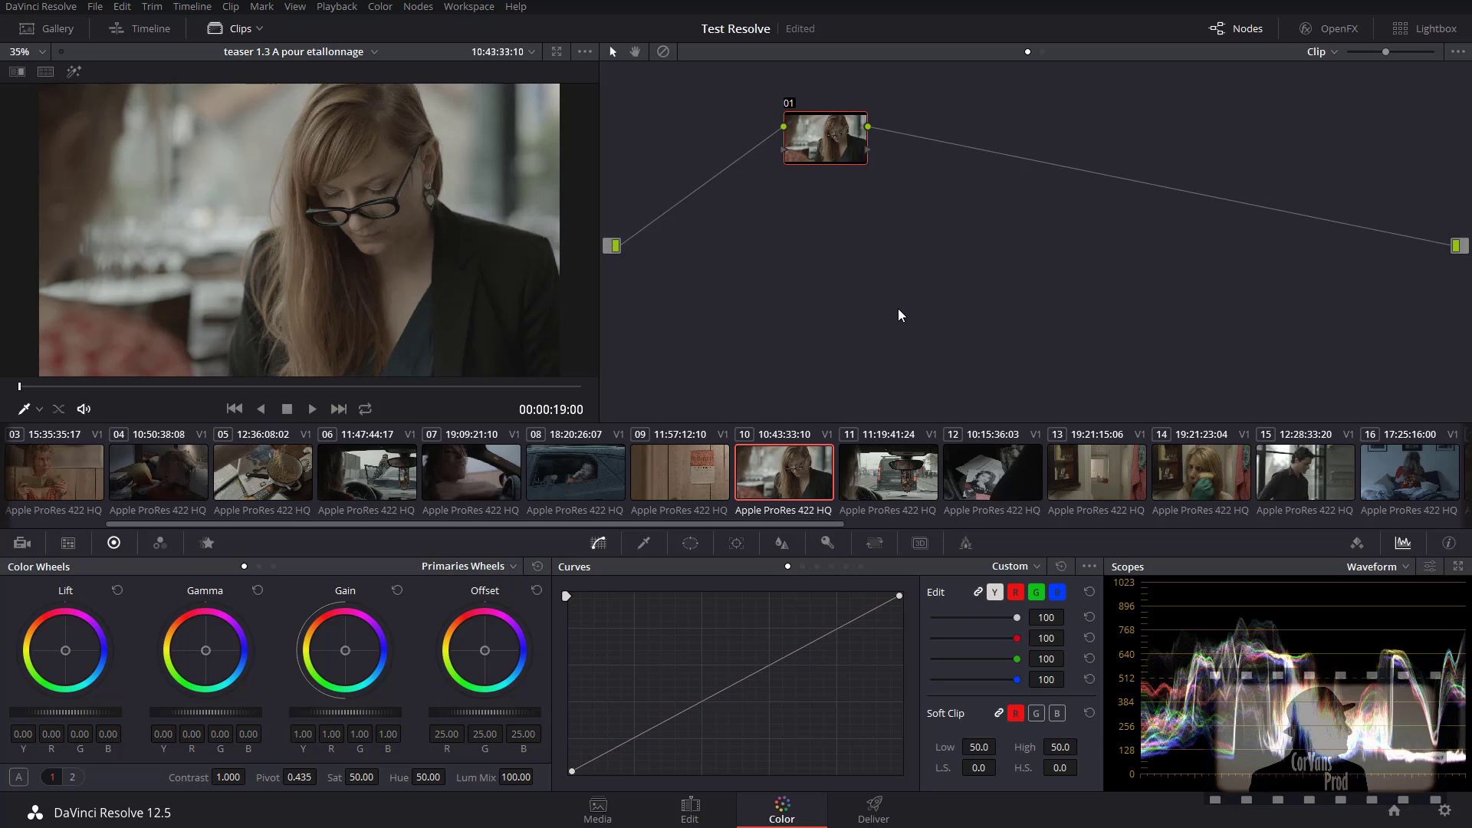
# Step: Reset all of the clip's grades and nodes to the default single-node graph
pyautogui.hotkey('ctrl', 'shift', 'Home')
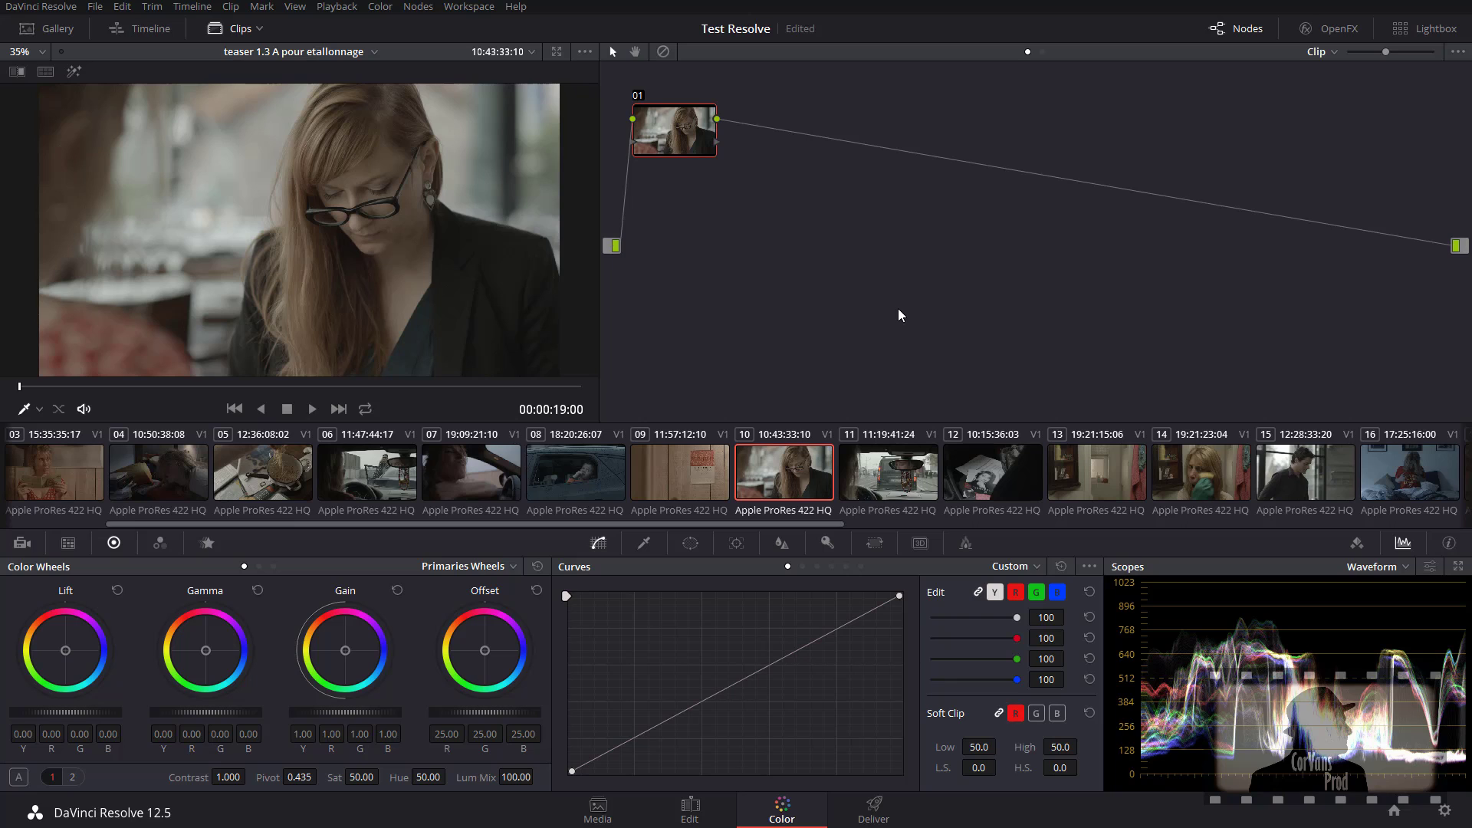
pyautogui.click(418, 6)
pyautogui.moveTo(380, 6)
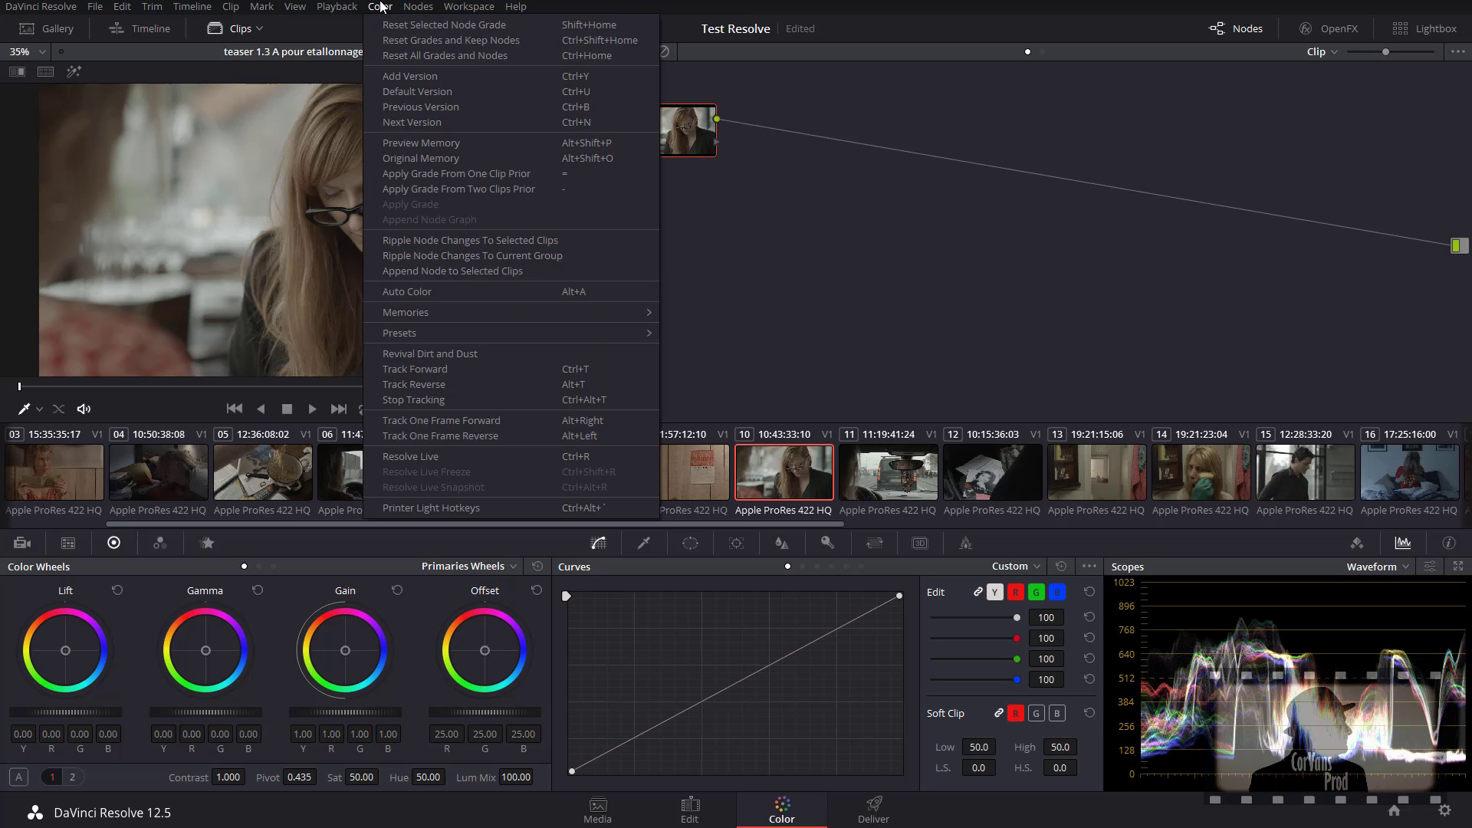
pyautogui.click(462, 40)
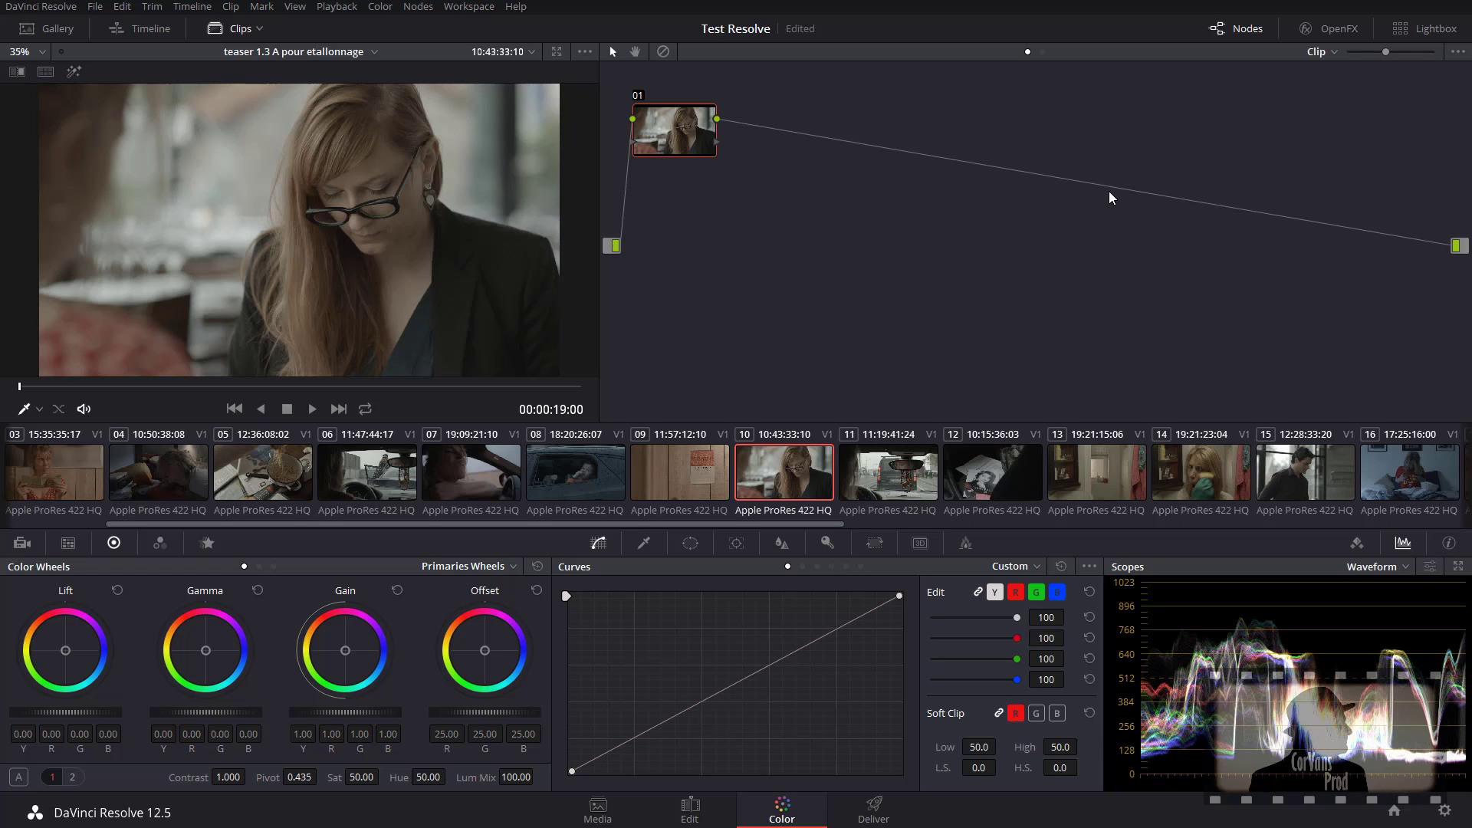
# Step: Add an unconnected corrector node 02 below node 01 and space both nodes away from the source
pyautogui.hotkey('alt', 's')
pyautogui.moveTo(746, 154); pyautogui.dragTo(795, 157)
pyautogui.moveTo(775, 212); pyautogui.dragTo(782, 241)
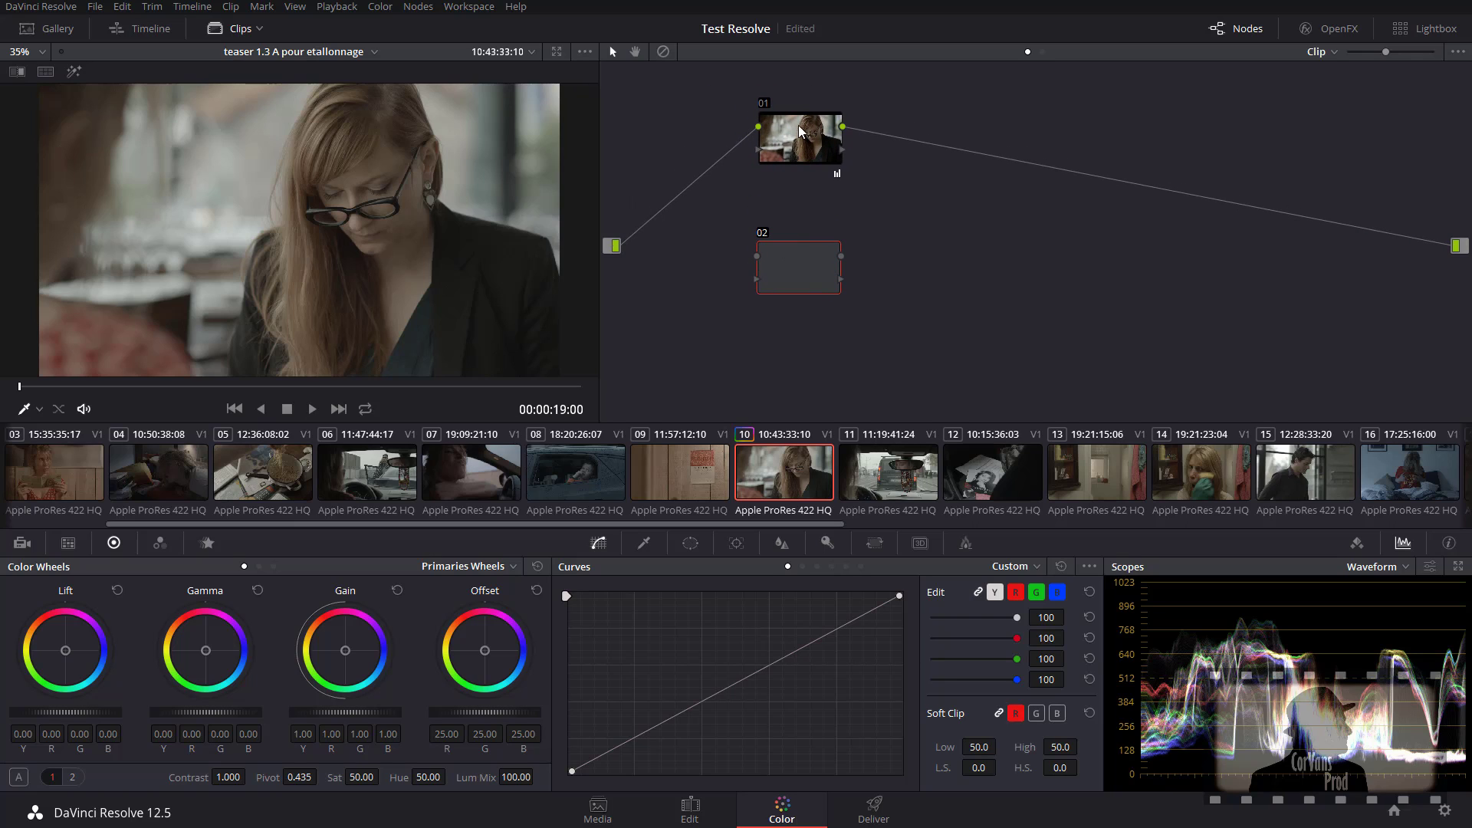
pyautogui.moveTo(799, 126); pyautogui.dragTo(782, 123)
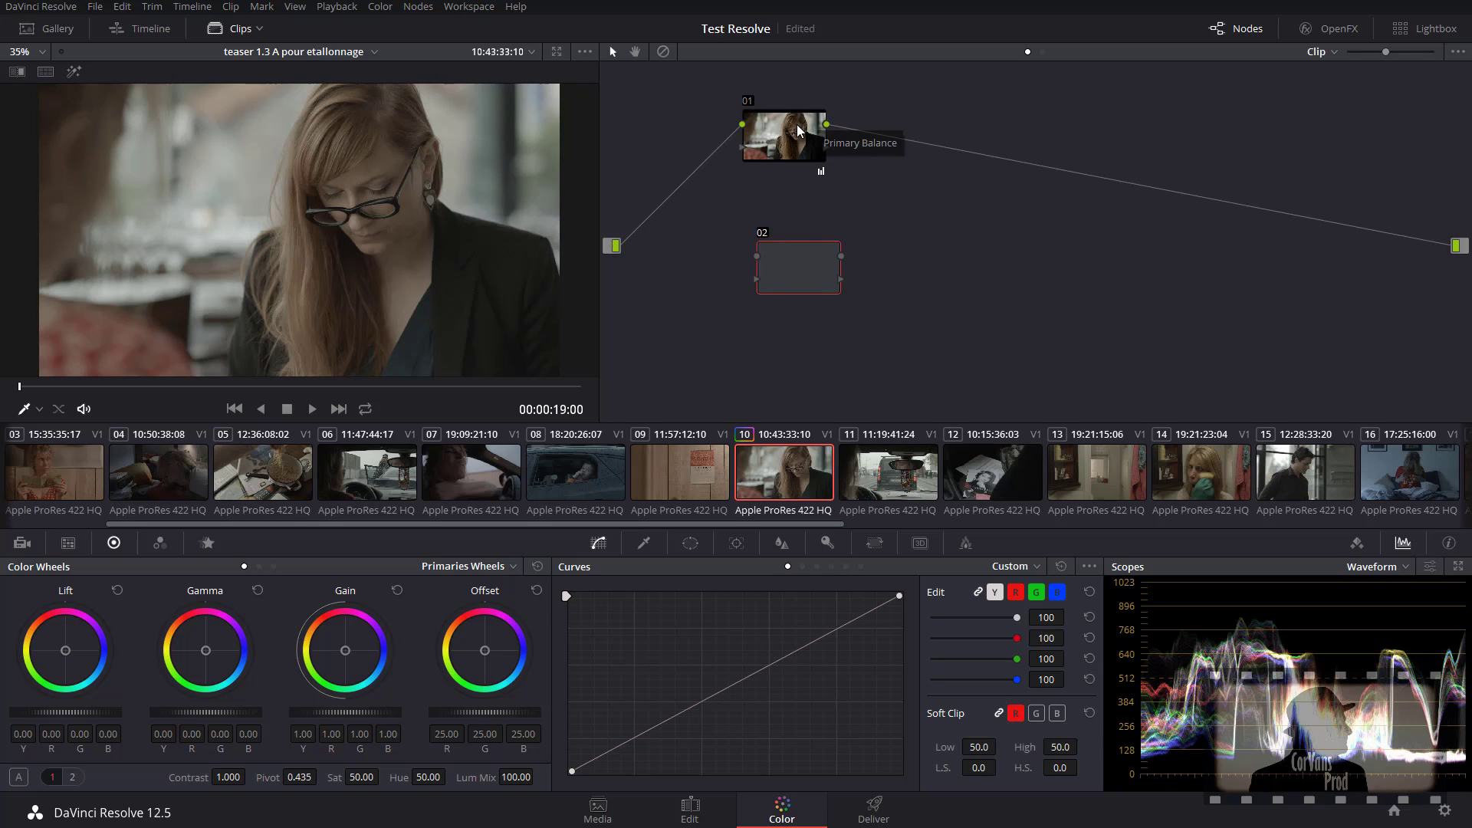
# Step: Connect the source to node 02's input and try to link node 02's output to the final output
pyautogui.moveTo(613, 247); pyautogui.dragTo(611, 234)
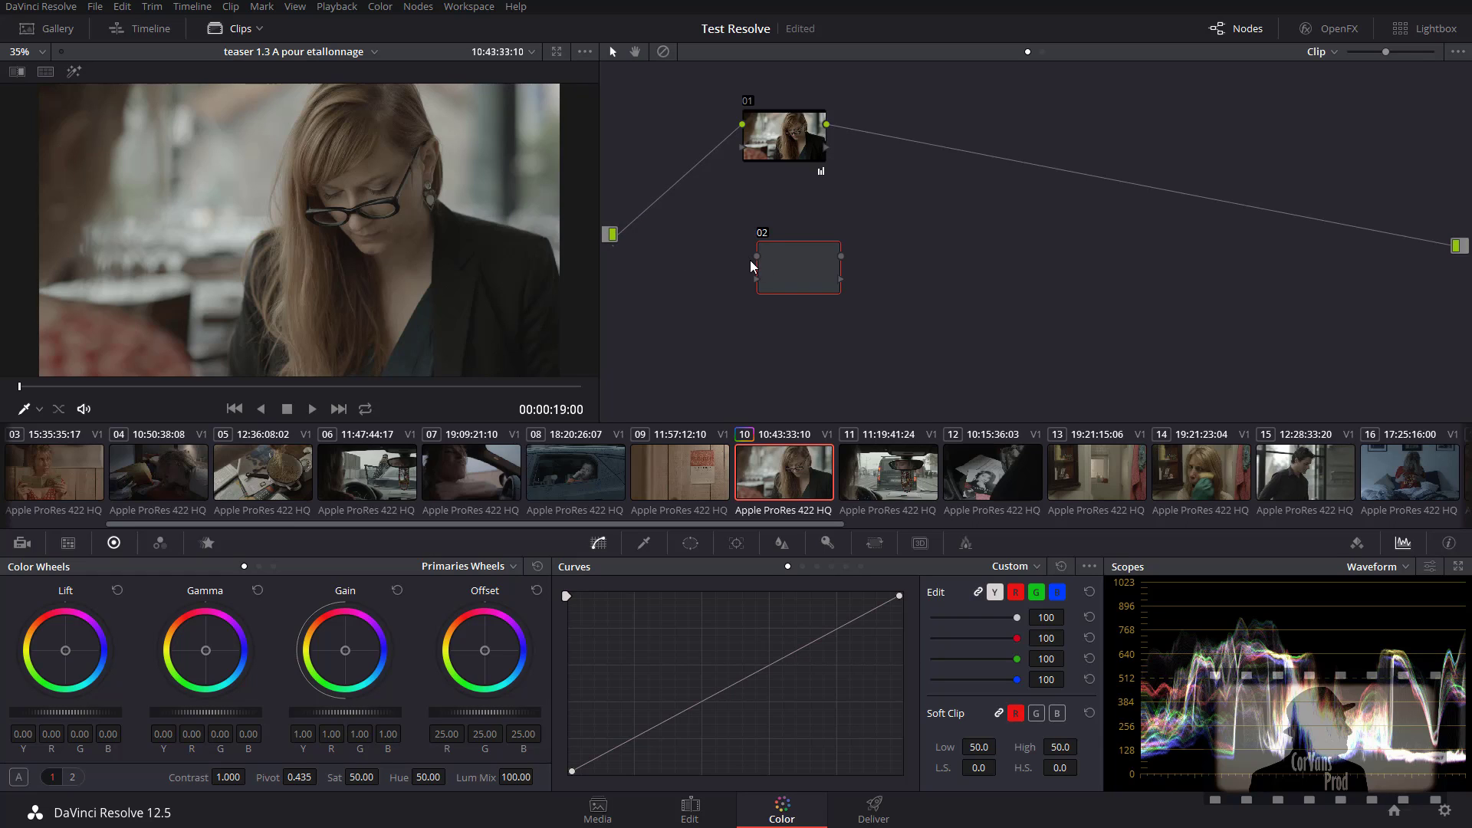
pyautogui.moveTo(760, 263); pyautogui.dragTo(614, 234)
pyautogui.moveTo(798, 267); pyautogui.dragTo(780, 261)
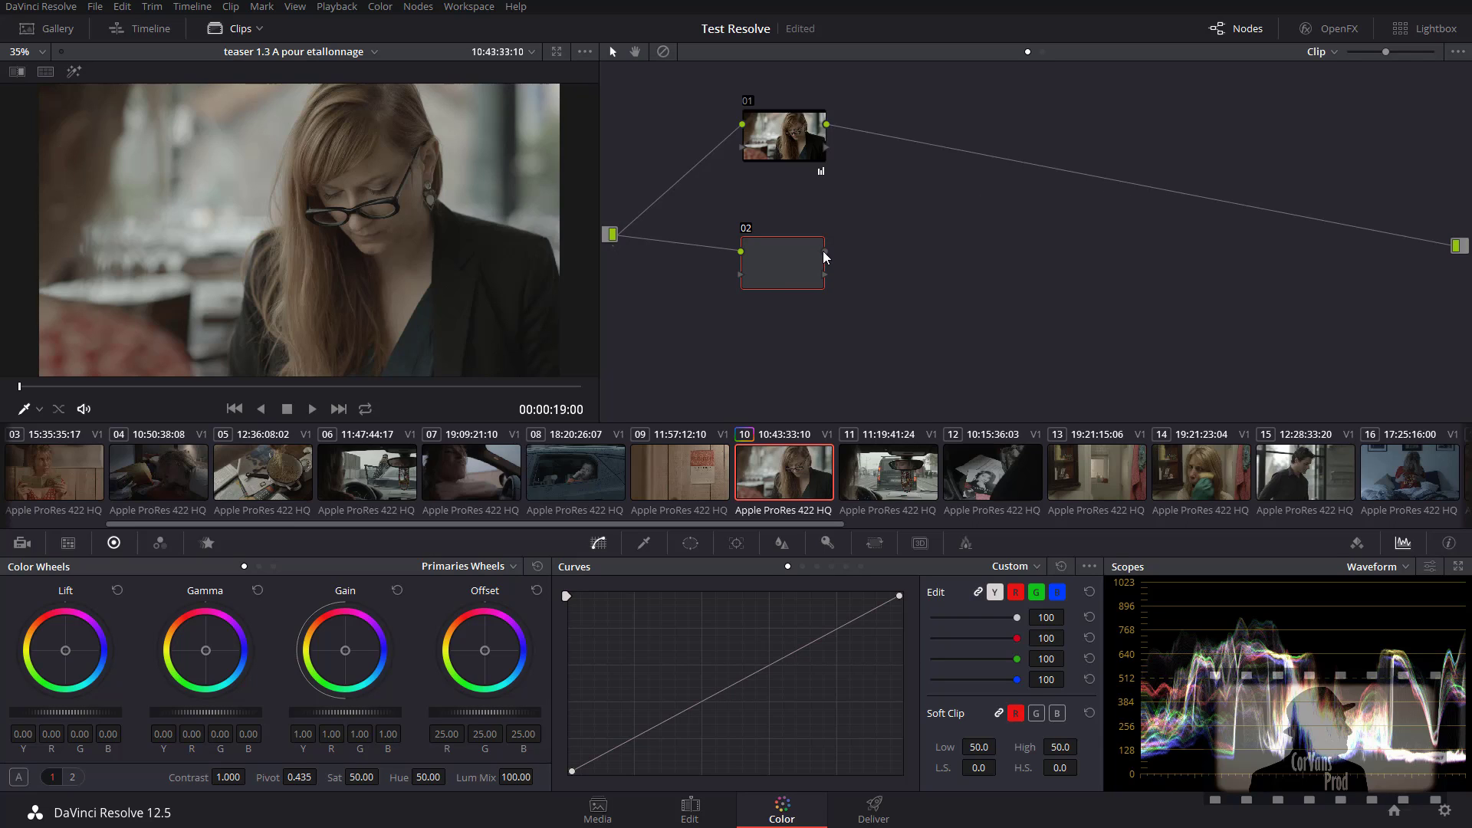
pyautogui.moveTo(824, 252); pyautogui.dragTo(1458, 249)
# Step: Add a Parallel Mixer node and place it between the two corrector nodes and the final output
pyautogui.rightClick(908, 235)
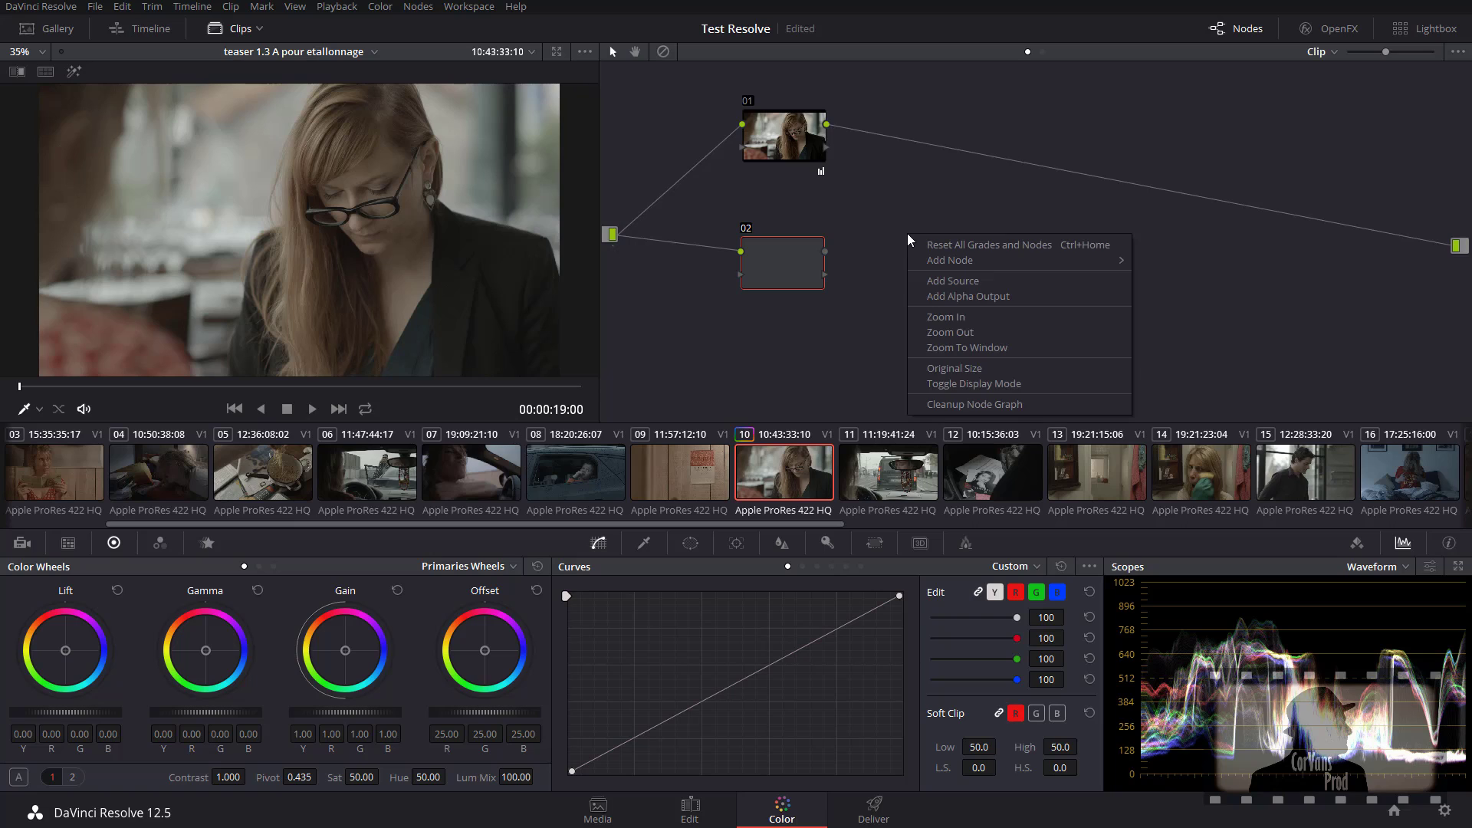
pyautogui.moveTo(954, 260)
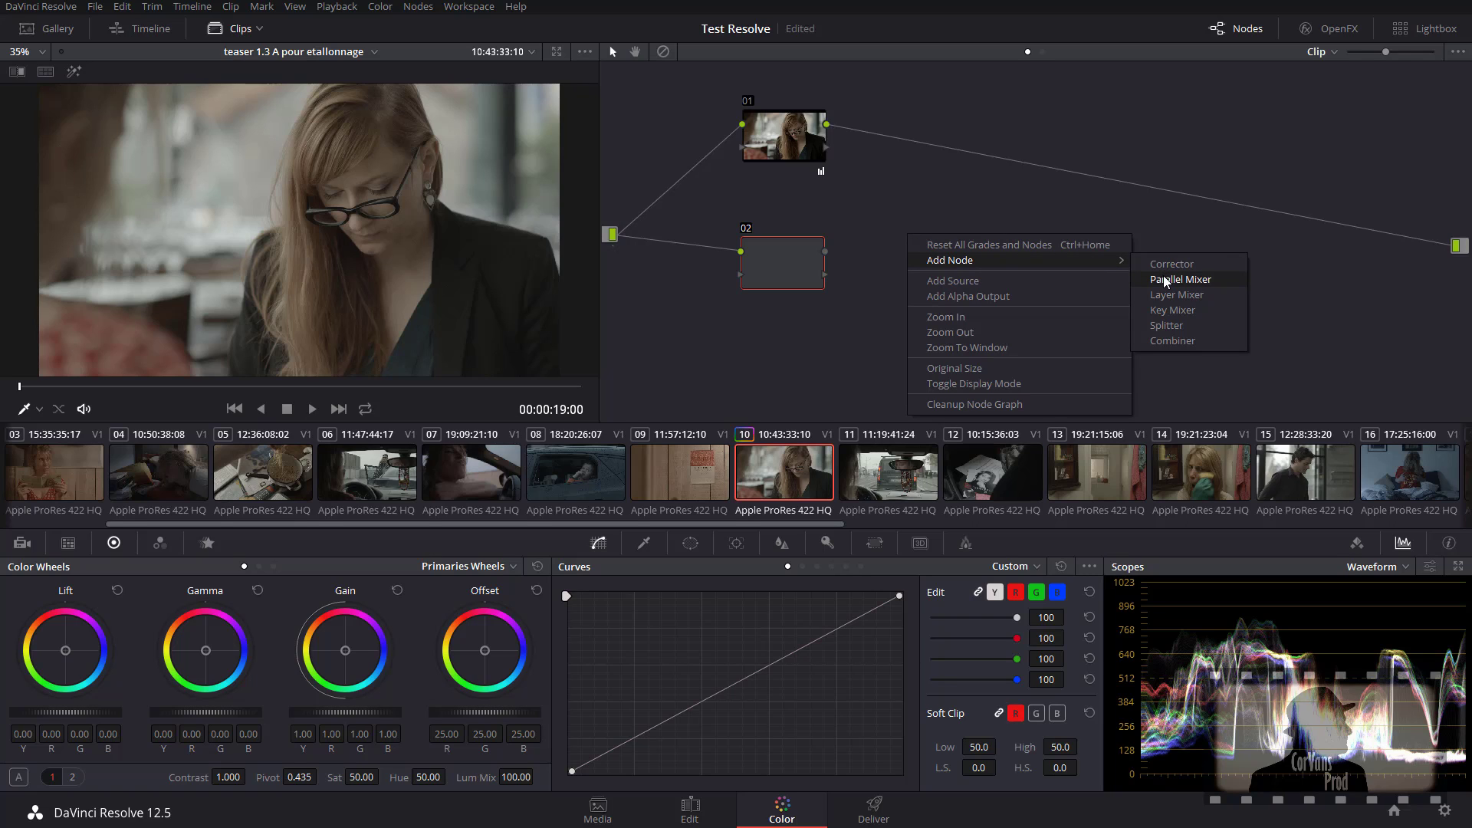
pyautogui.click(1202, 279)
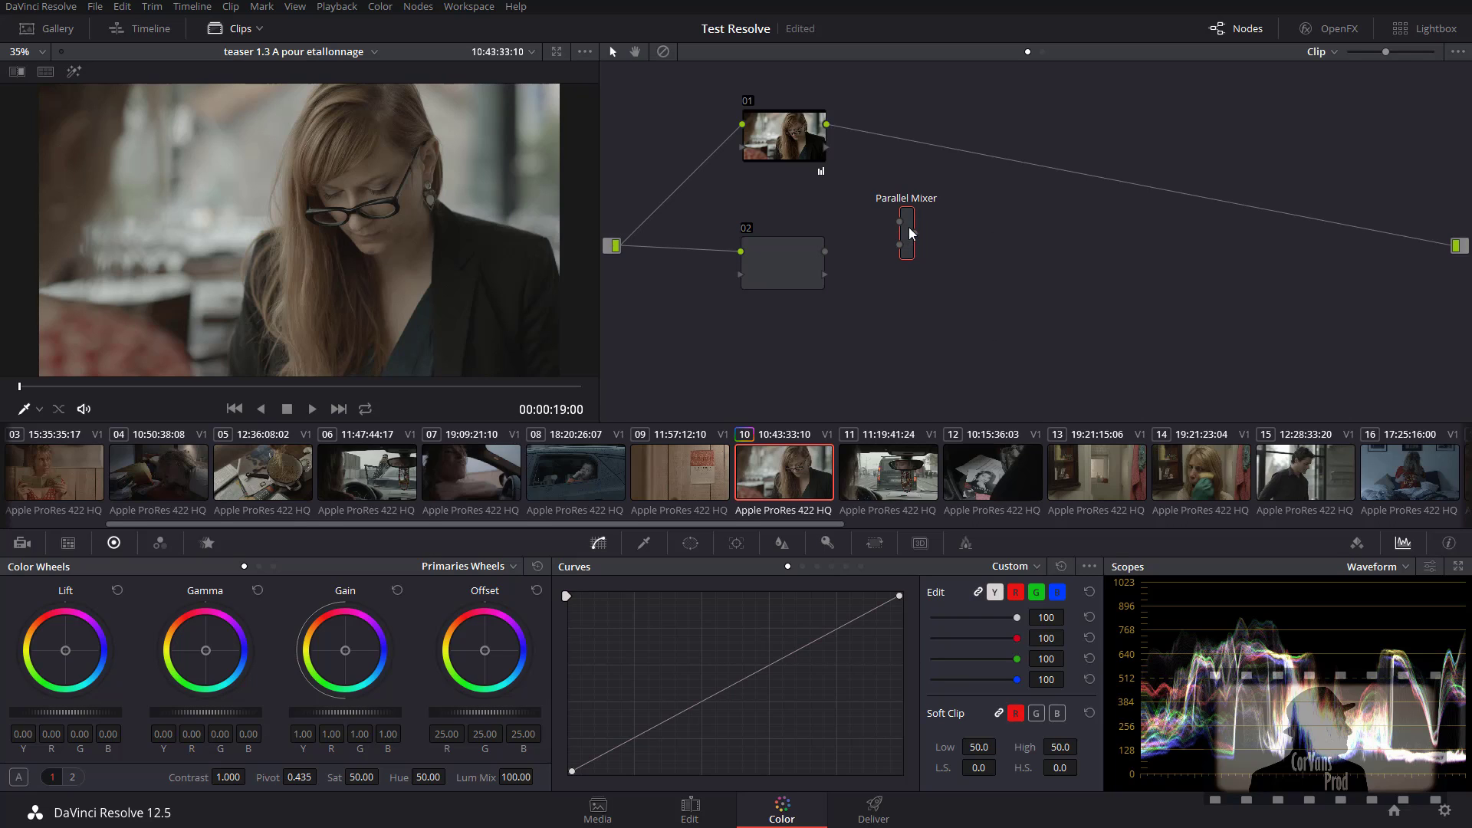
pyautogui.moveTo(906, 215); pyautogui.dragTo(969, 190)
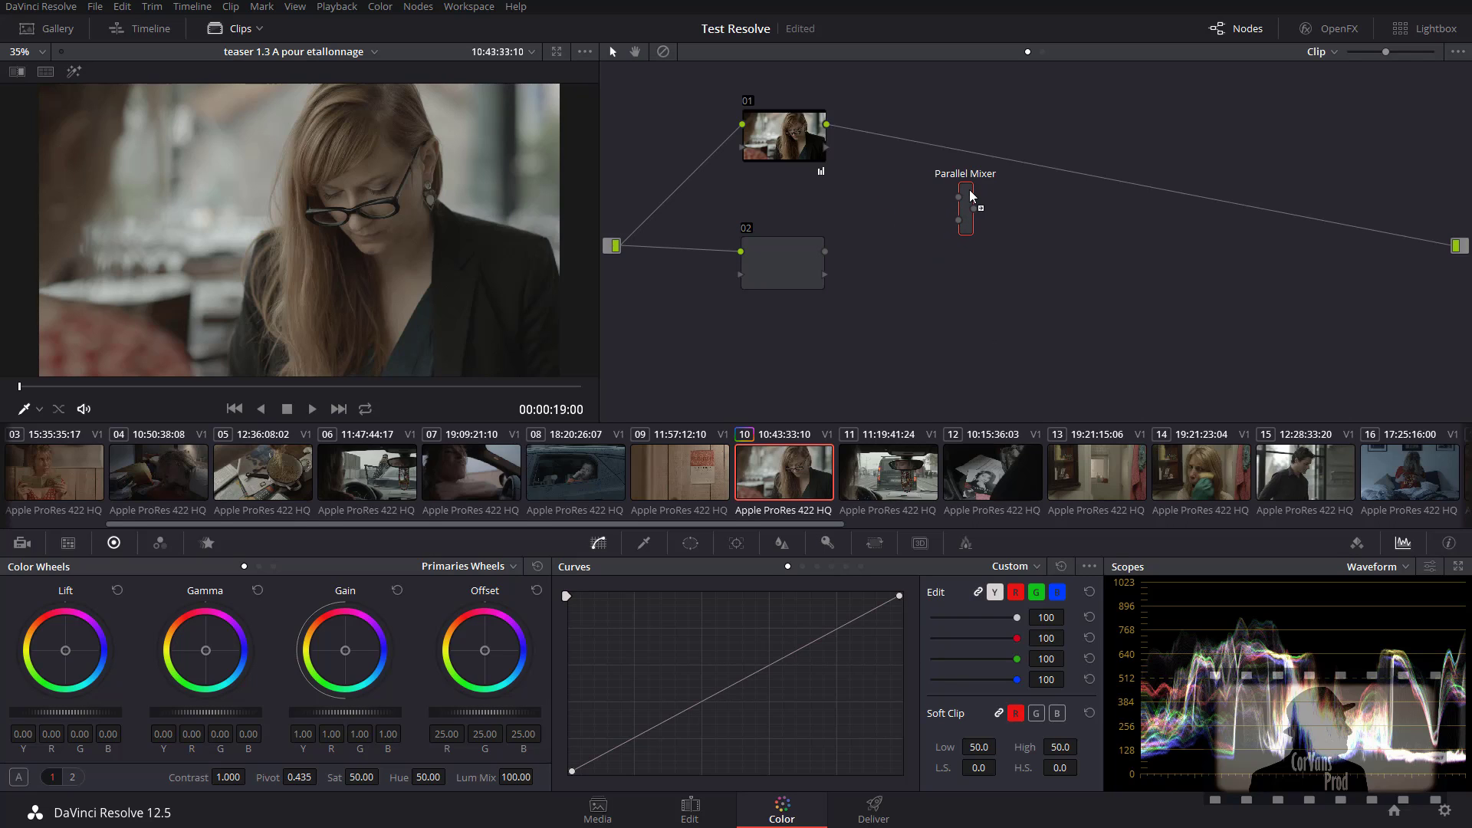
# Step: Remove node 01's direct link to the final output and route nodes 01 and 02 through the Parallel Mixer to that output
pyautogui.rightClick(955, 150)
pyautogui.click(1020, 161)
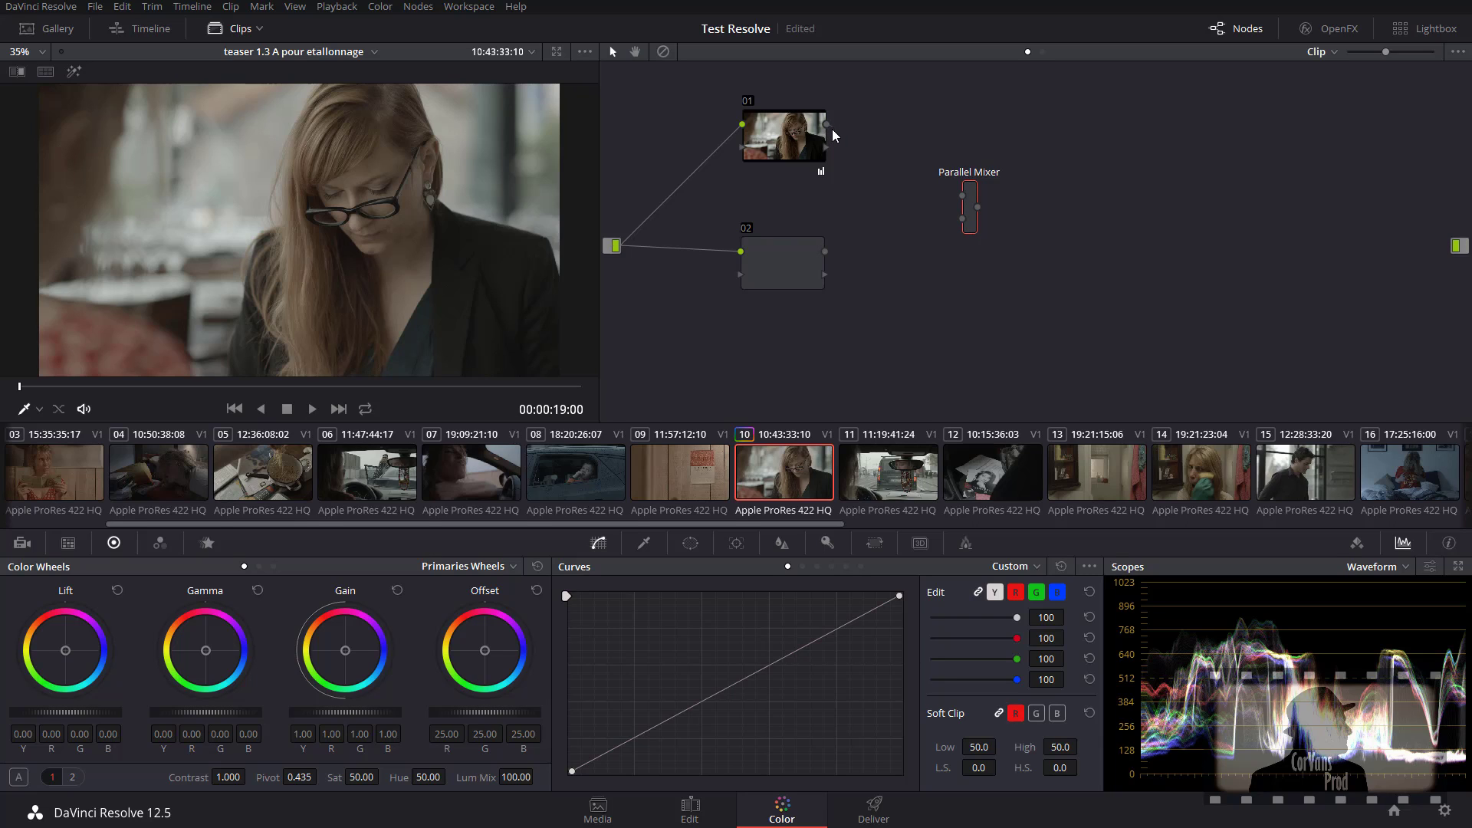
pyautogui.moveTo(826, 124); pyautogui.dragTo(962, 196)
pyautogui.moveTo(825, 249); pyautogui.dragTo(1458, 247)
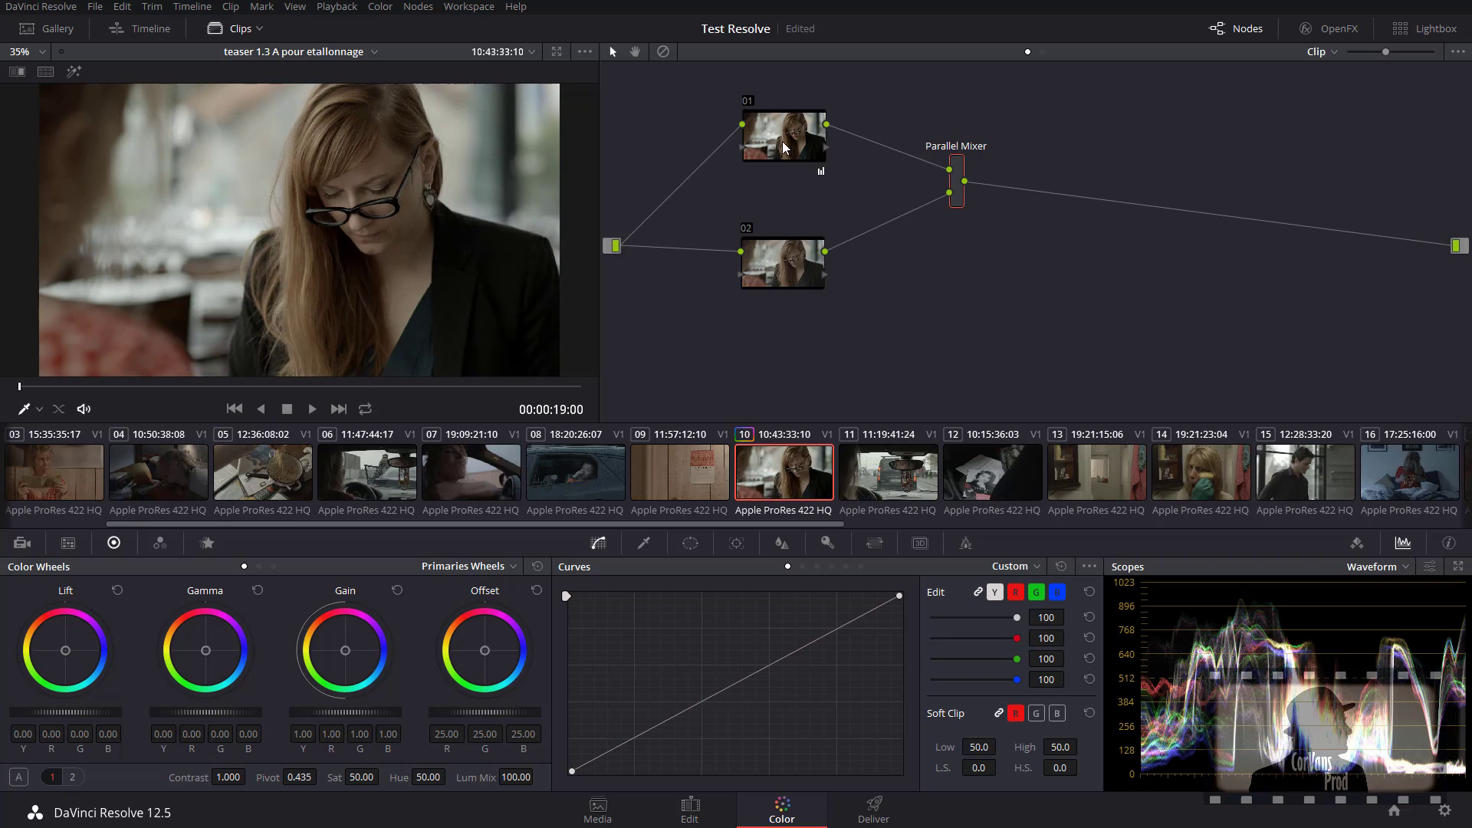
# Step: Raise node 02's gain to 1.06 and its saturation to 59.20
pyautogui.click(770, 269)
pyautogui.moveTo(345, 711); pyautogui.dragTo(364, 711)
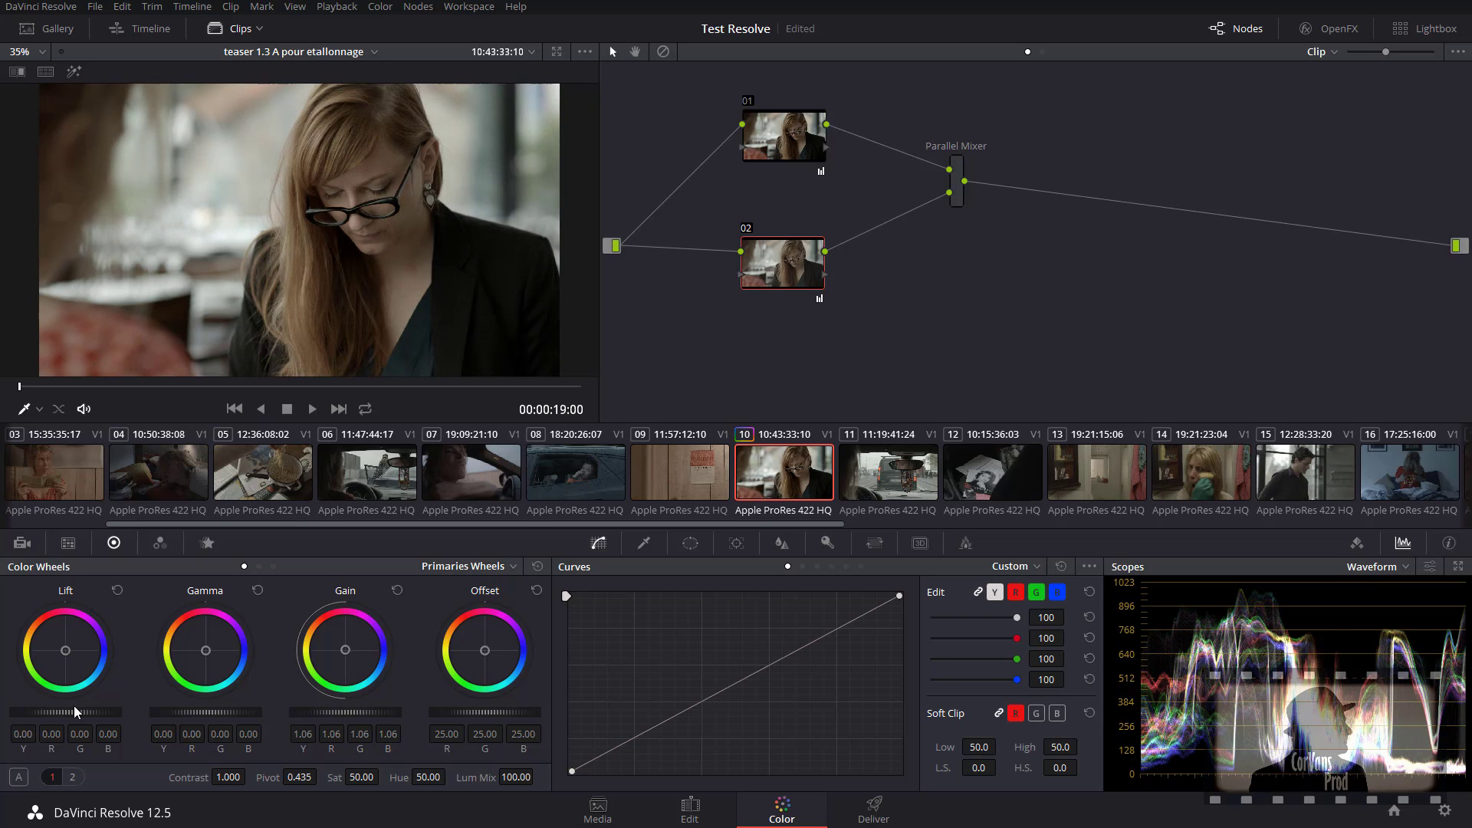
pyautogui.moveTo(76, 713); pyautogui.dragTo(75, 713)
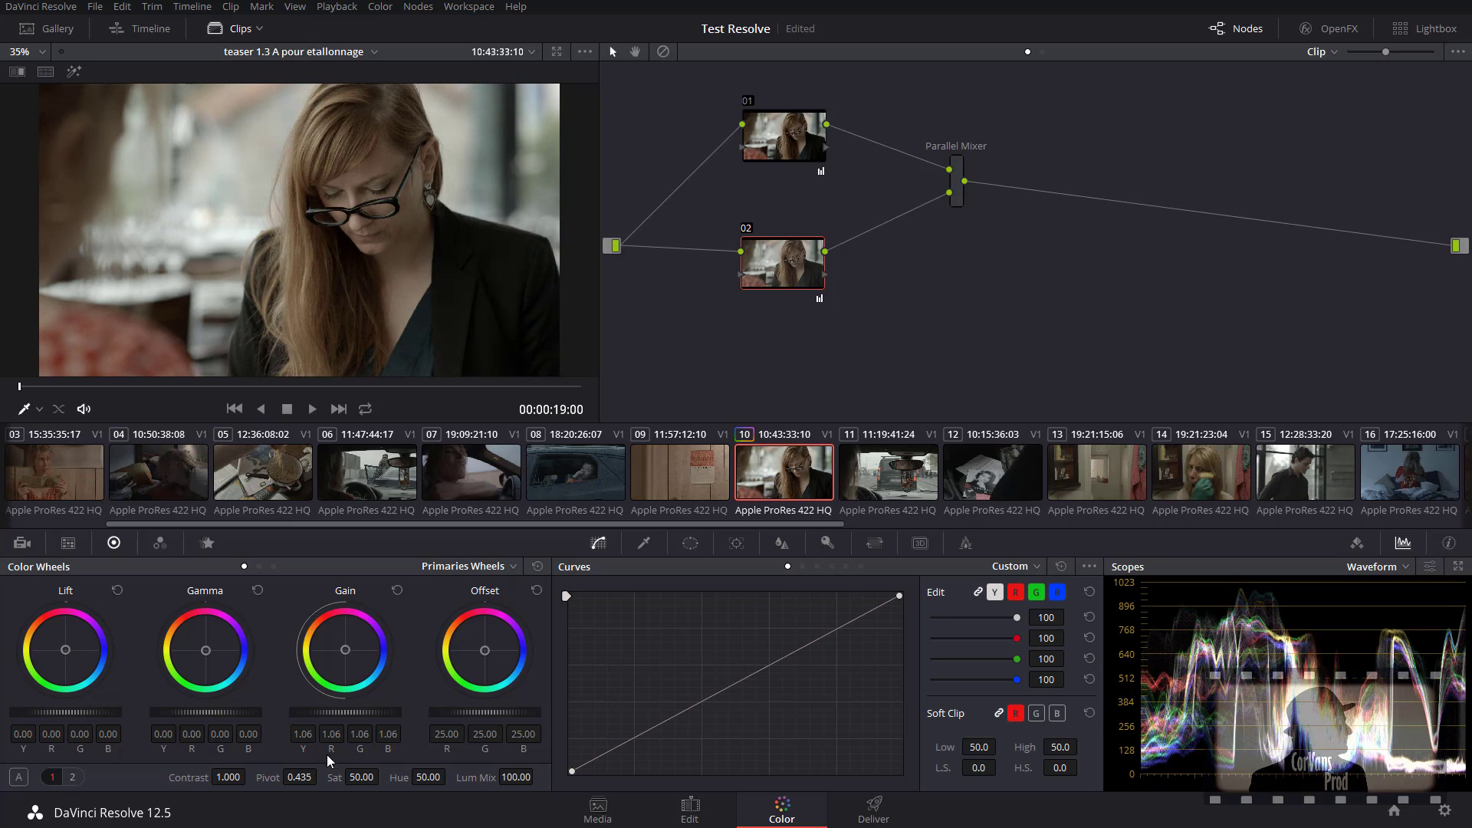
pyautogui.moveTo(360, 777); pyautogui.dragTo(384, 775)
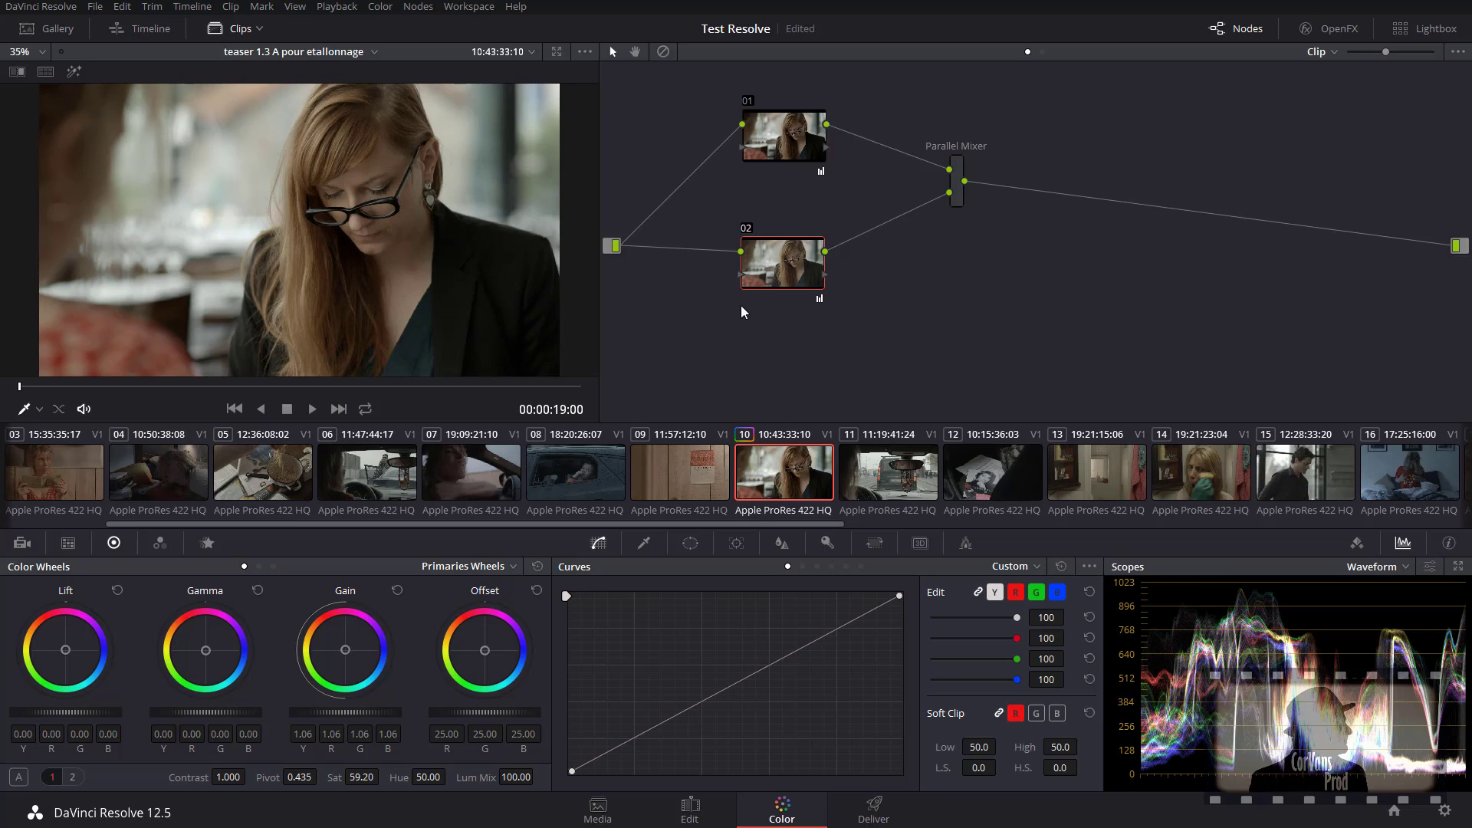
# Step: Lower node 01's saturation to 43.00
pyautogui.click(812, 134)
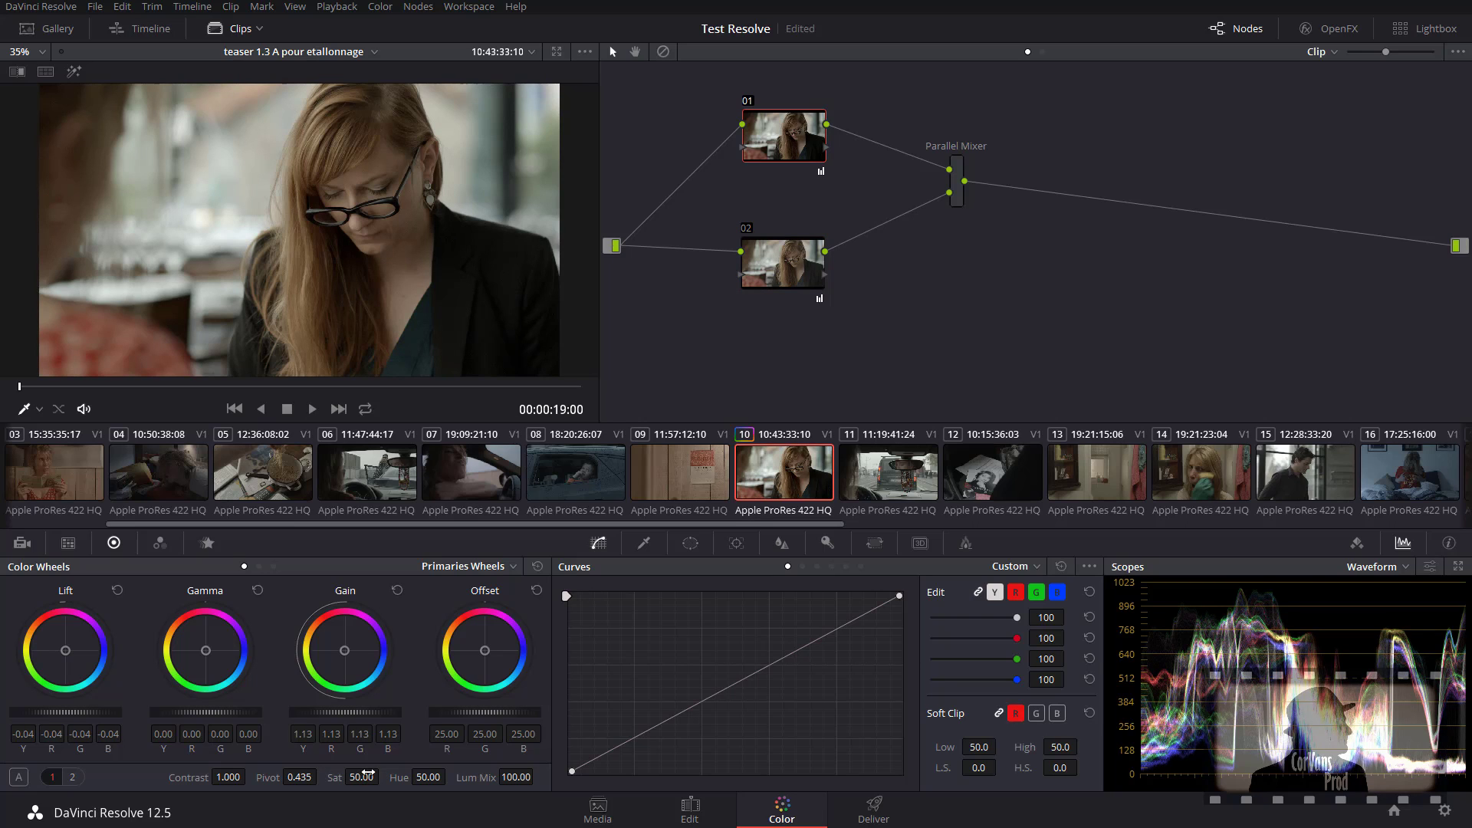
pyautogui.moveTo(368, 774); pyautogui.dragTo(381, 775)
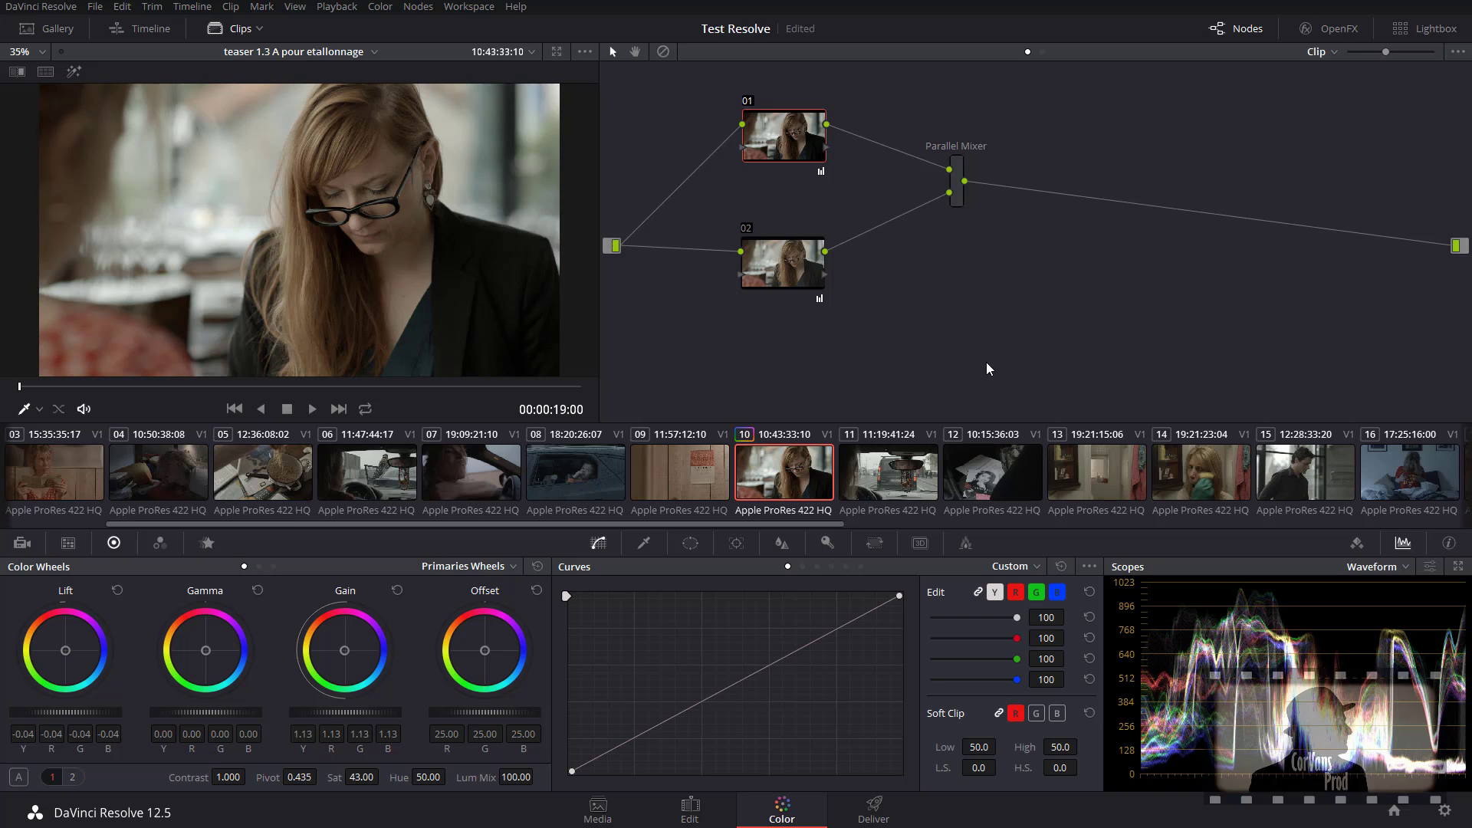
# Step: Toggle node 02 and node 01 off and on separately to compare each one's contribution to the parallel mix
pyautogui.click(757, 256)
pyautogui.hotkey('ctrl', 'd')
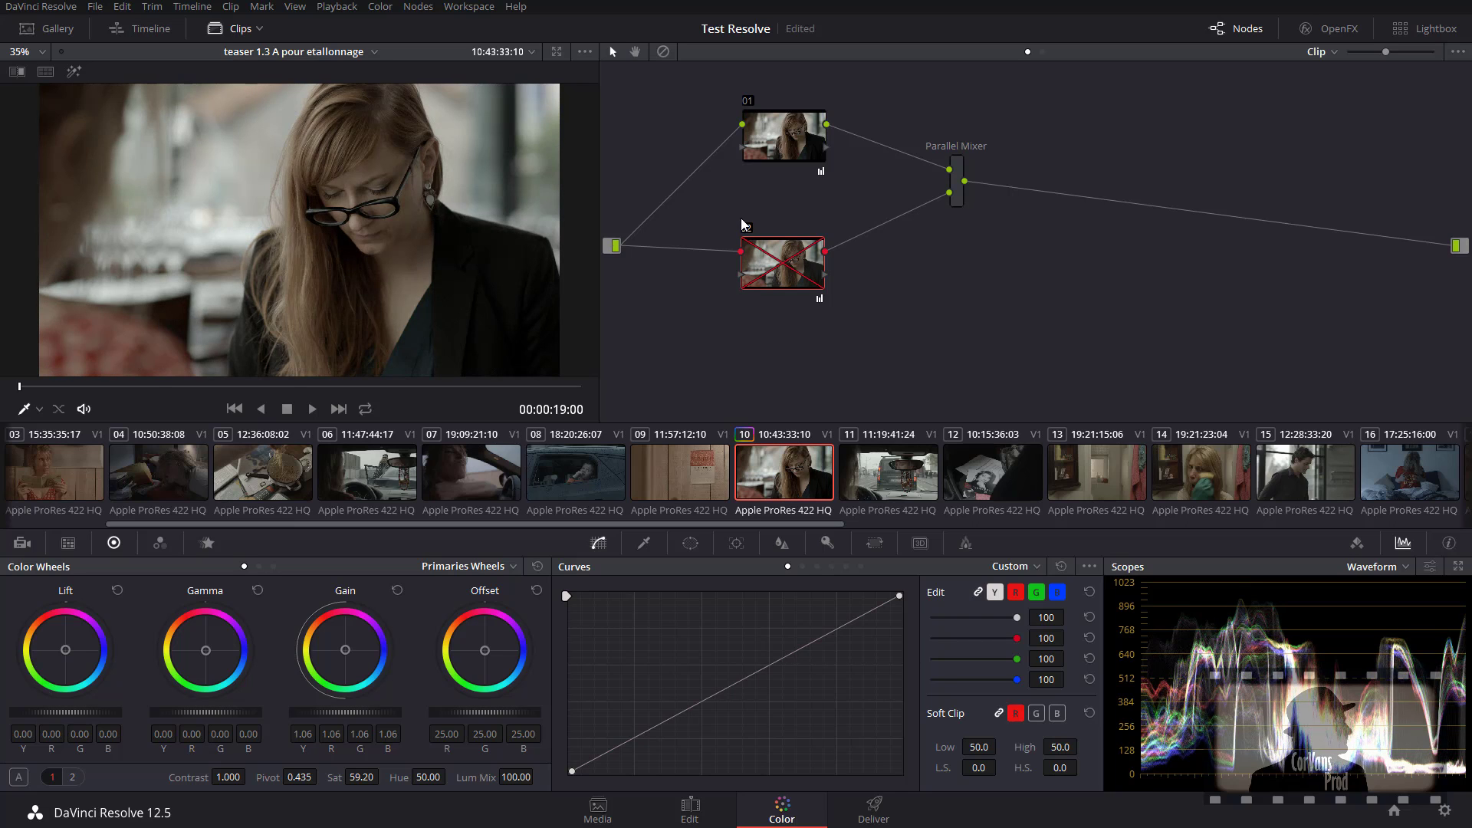
pyautogui.hotkey('ctrl', 'd')
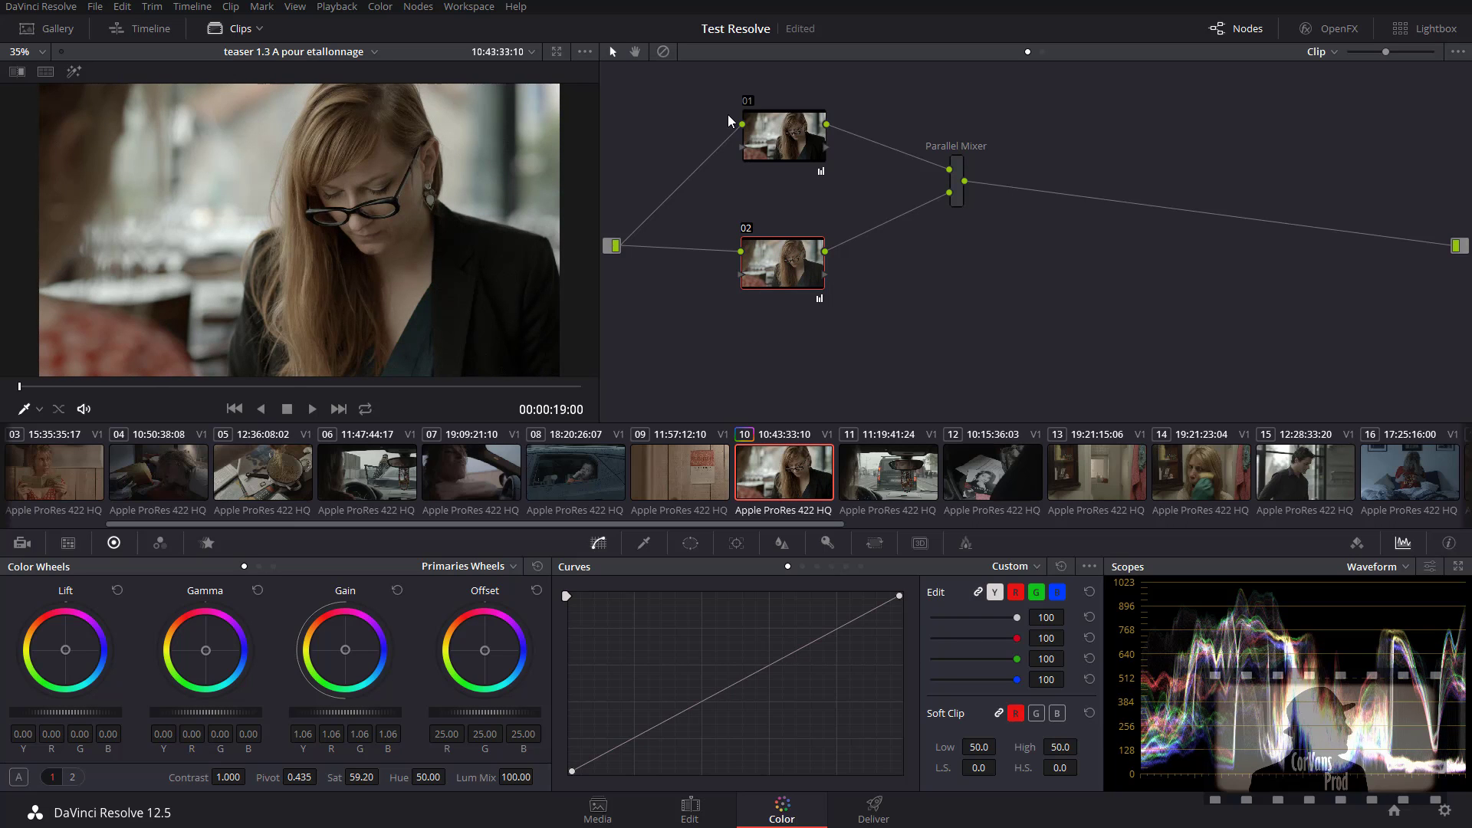
pyautogui.click(749, 102)
pyautogui.click(749, 102)
pyautogui.click(749, 102)
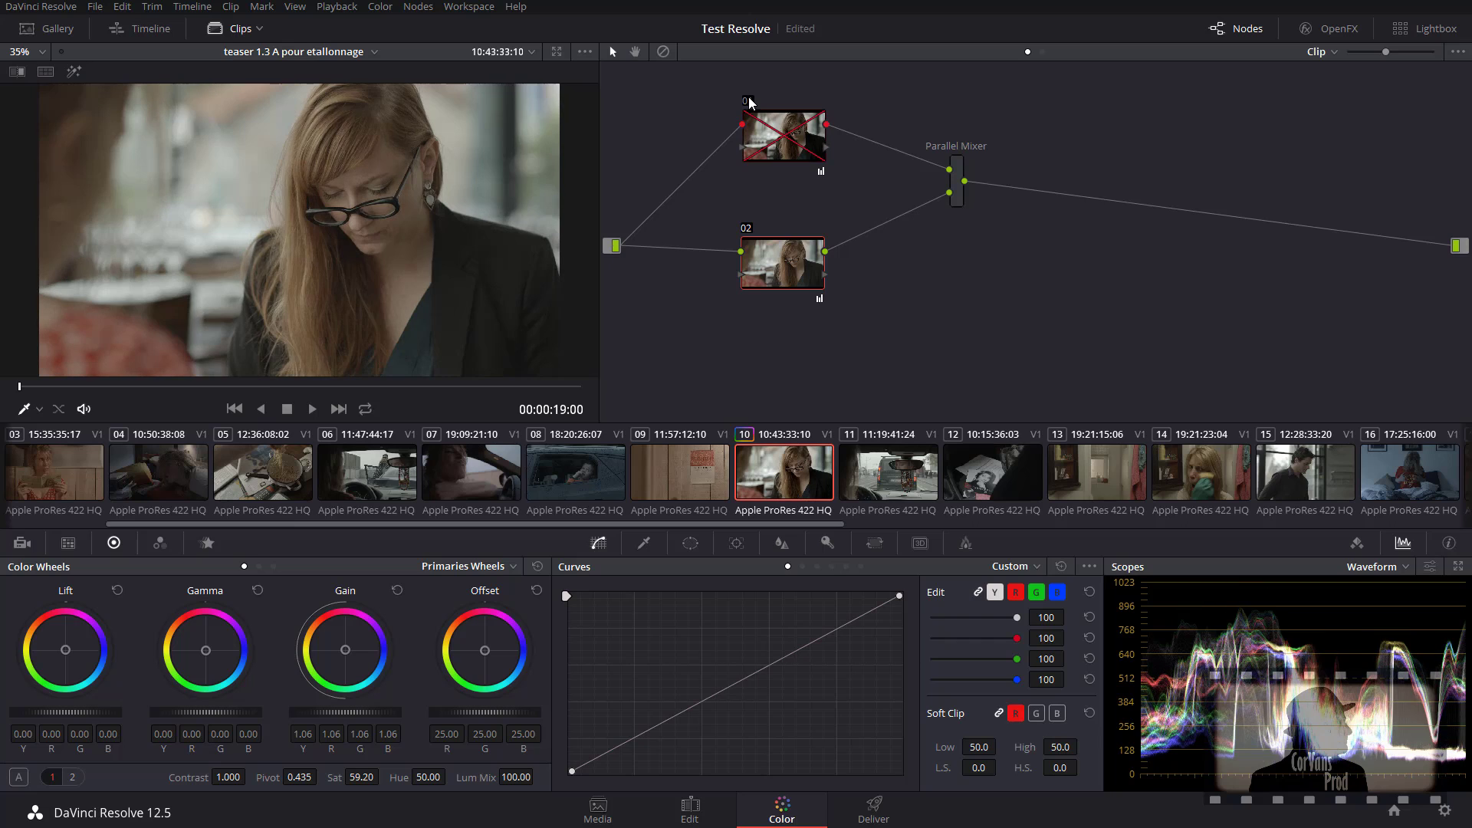
# Step: Toggle node 02 off and on while node 01 is bypassed, then re-enable node 01 in the parallel mix
pyautogui.click(747, 229)
pyautogui.click(748, 229)
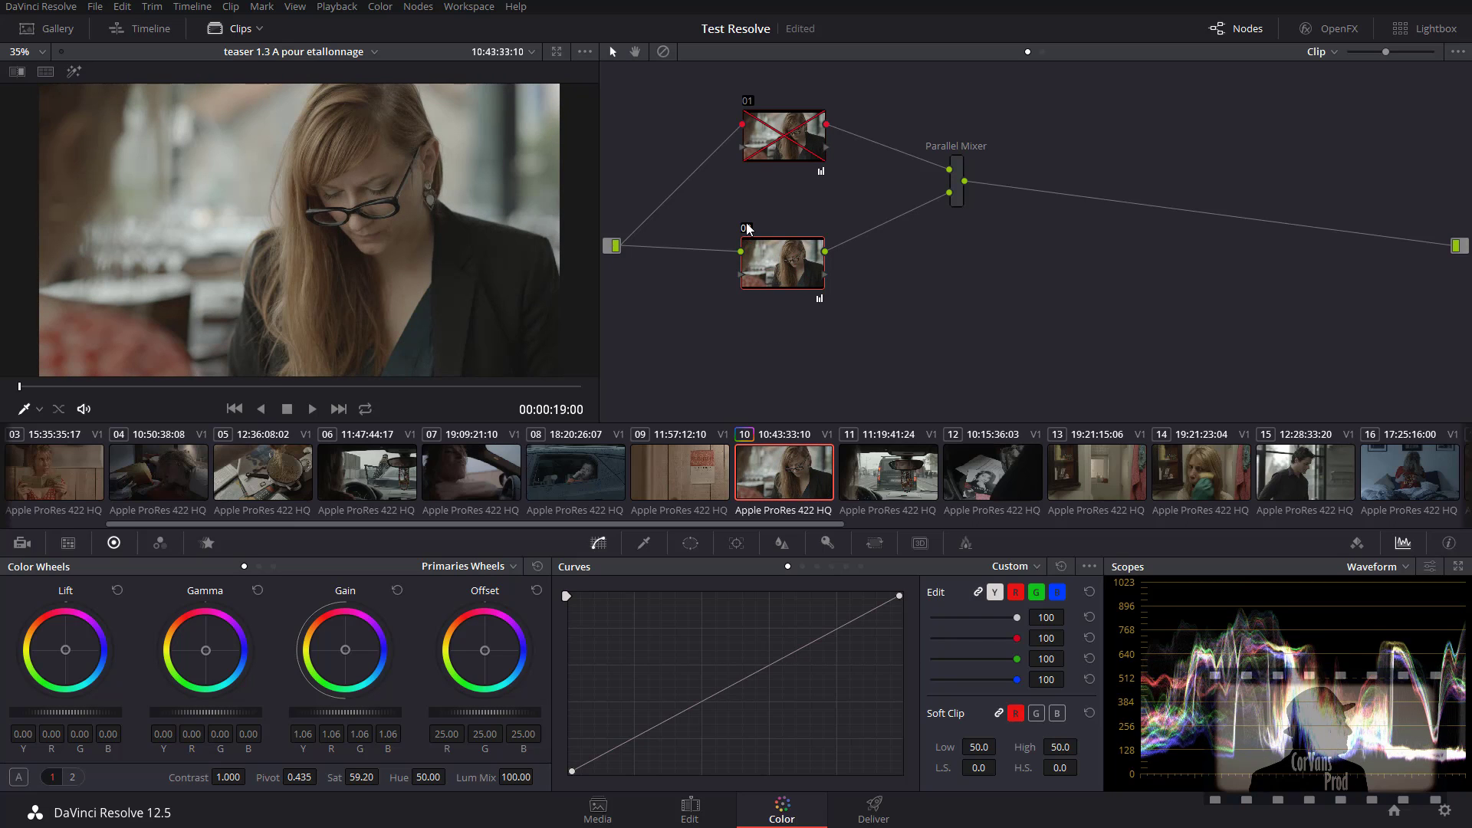
pyautogui.click(749, 102)
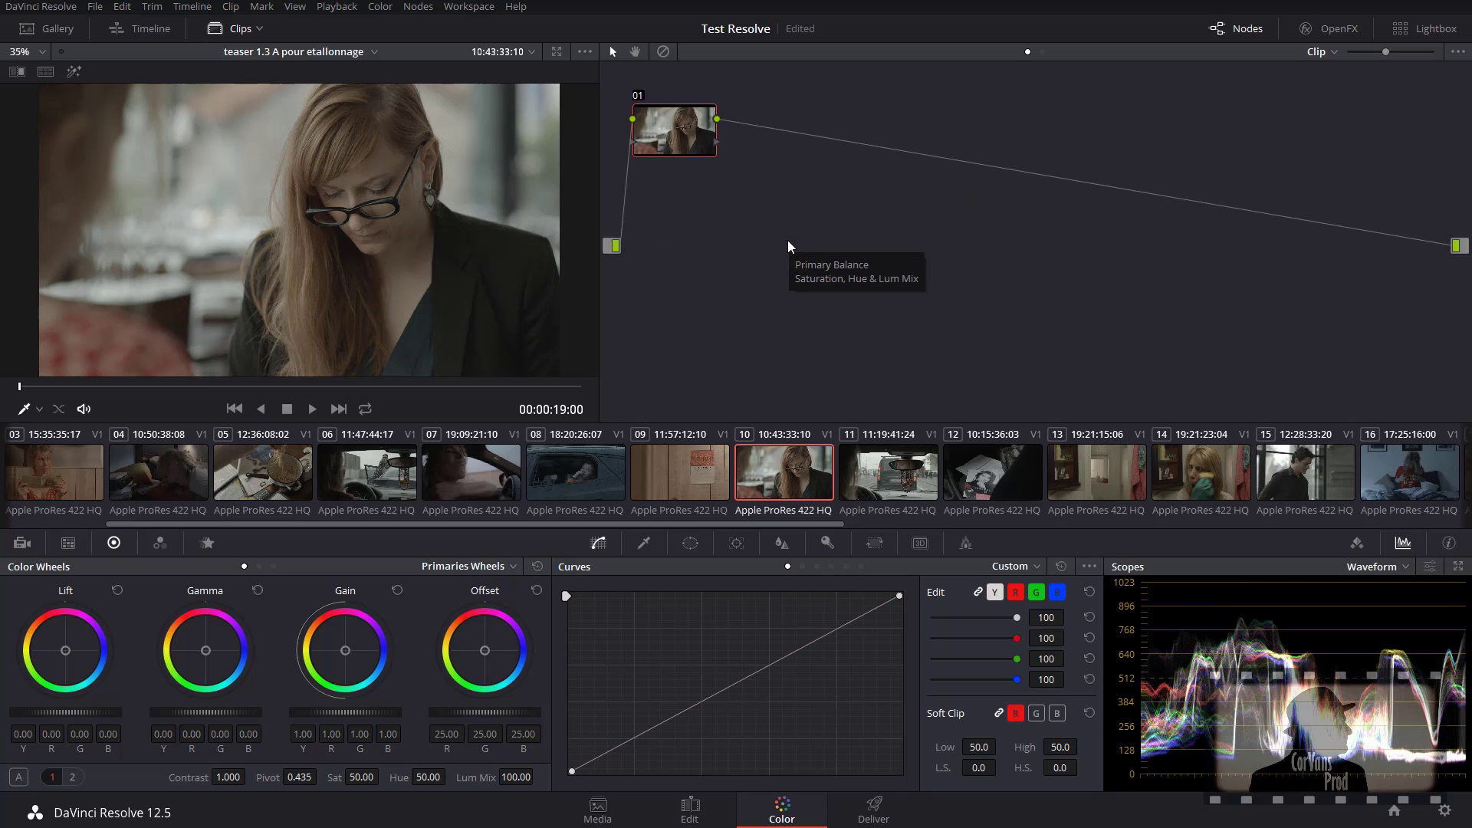
# Step: Reposition node 01 in the graph, add a serial corrector node after it, and space the two nodes apart
pyautogui.moveTo(655, 135); pyautogui.dragTo(760, 173)
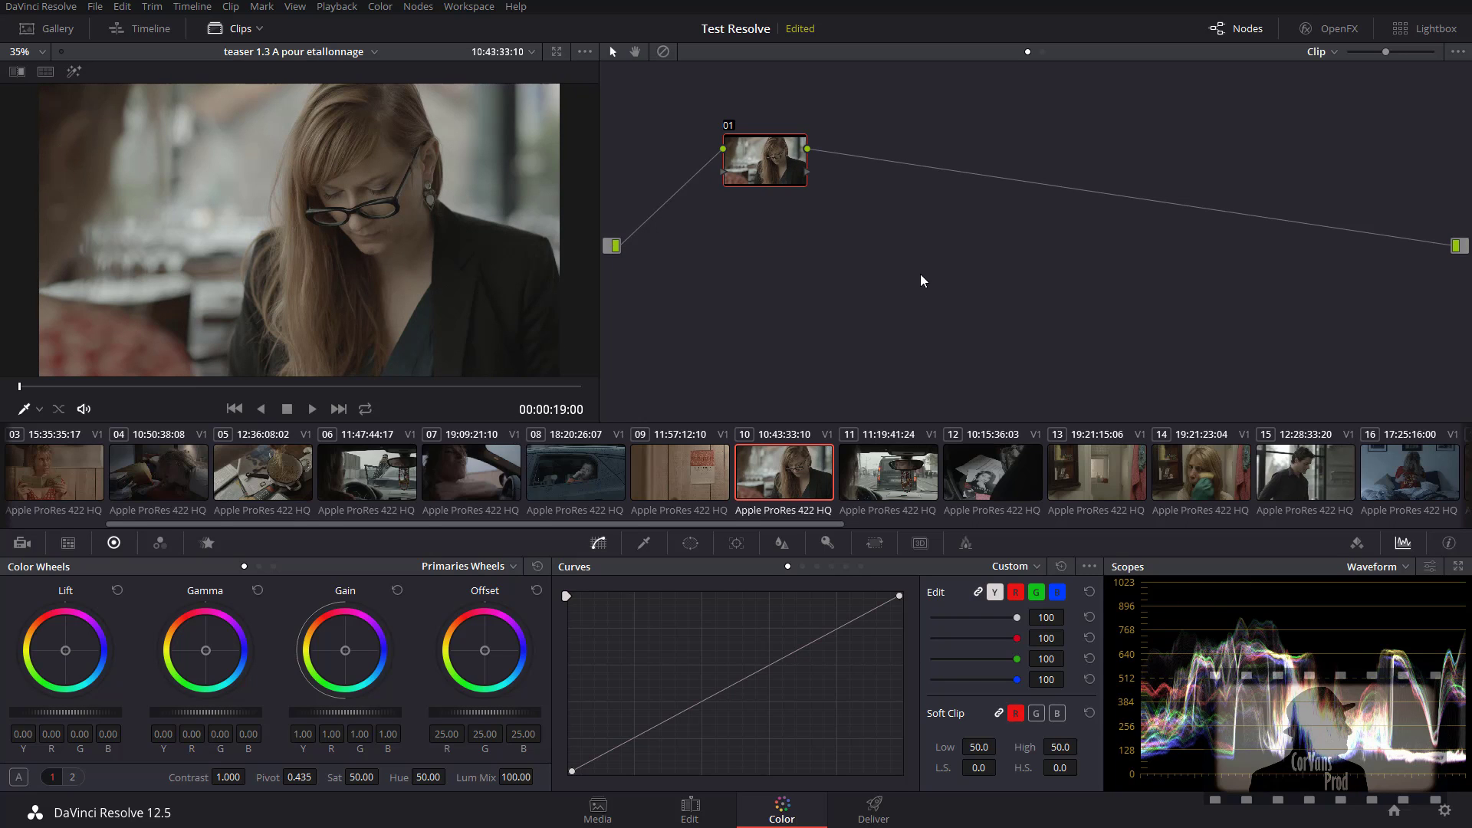
pyautogui.hotkey('alt', 's')
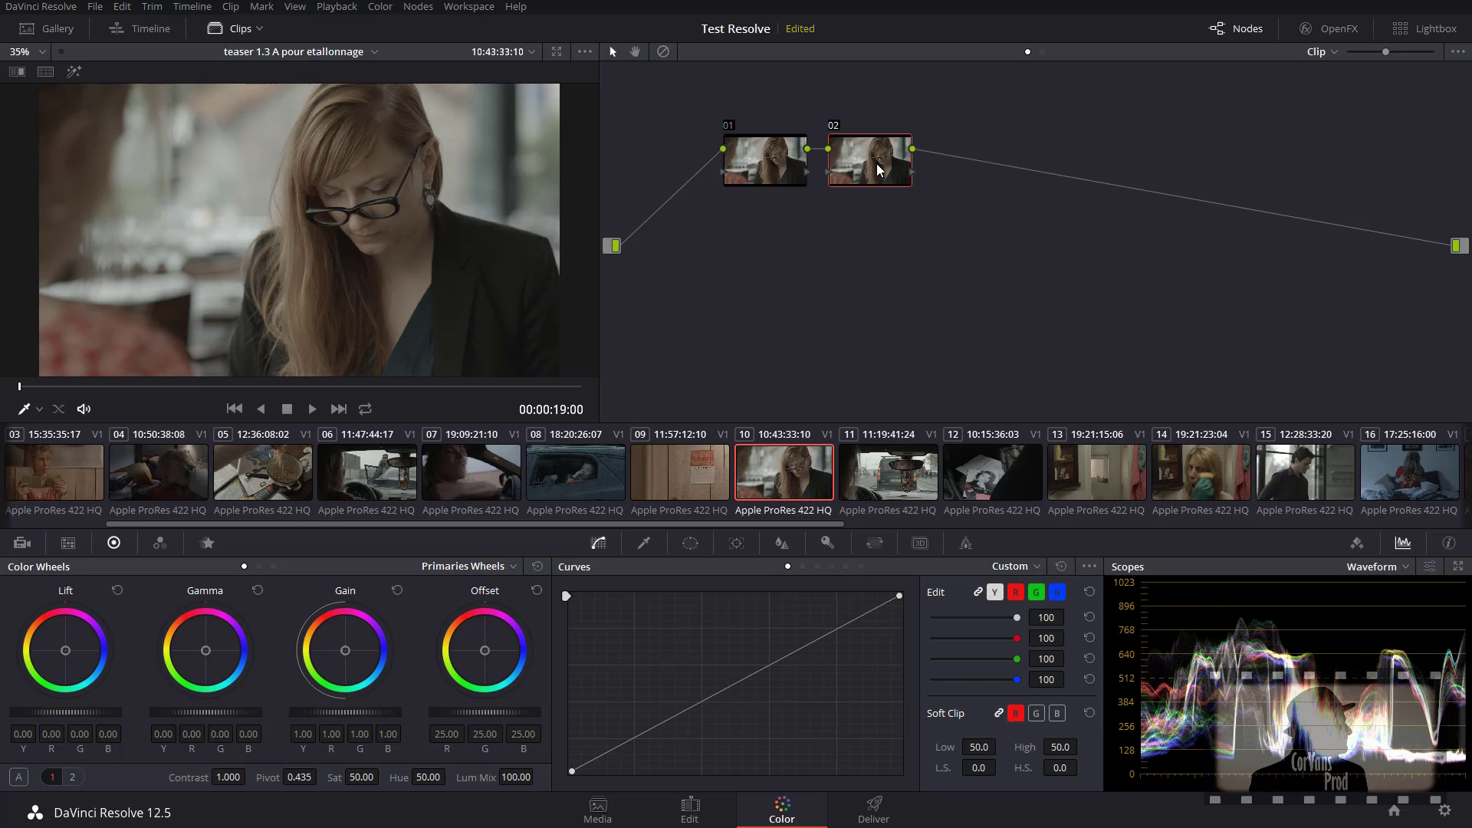
pyautogui.moveTo(877, 160); pyautogui.dragTo(931, 158)
# Step: Add a circular window to node 02 and place it over the woman's hair at about pan 49.40, tilt 47.34
pyautogui.click(690, 543)
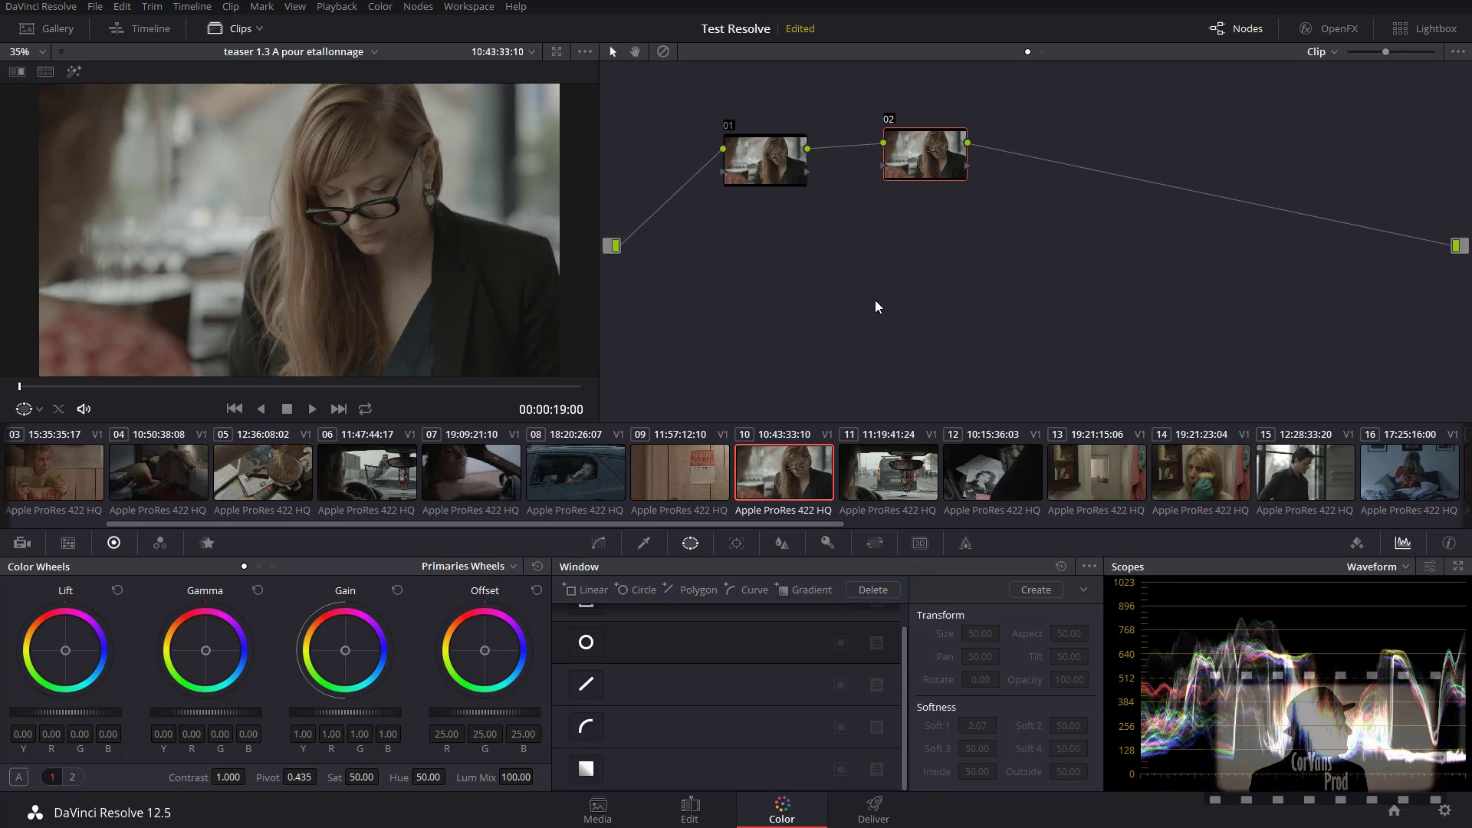
pyautogui.click(587, 644)
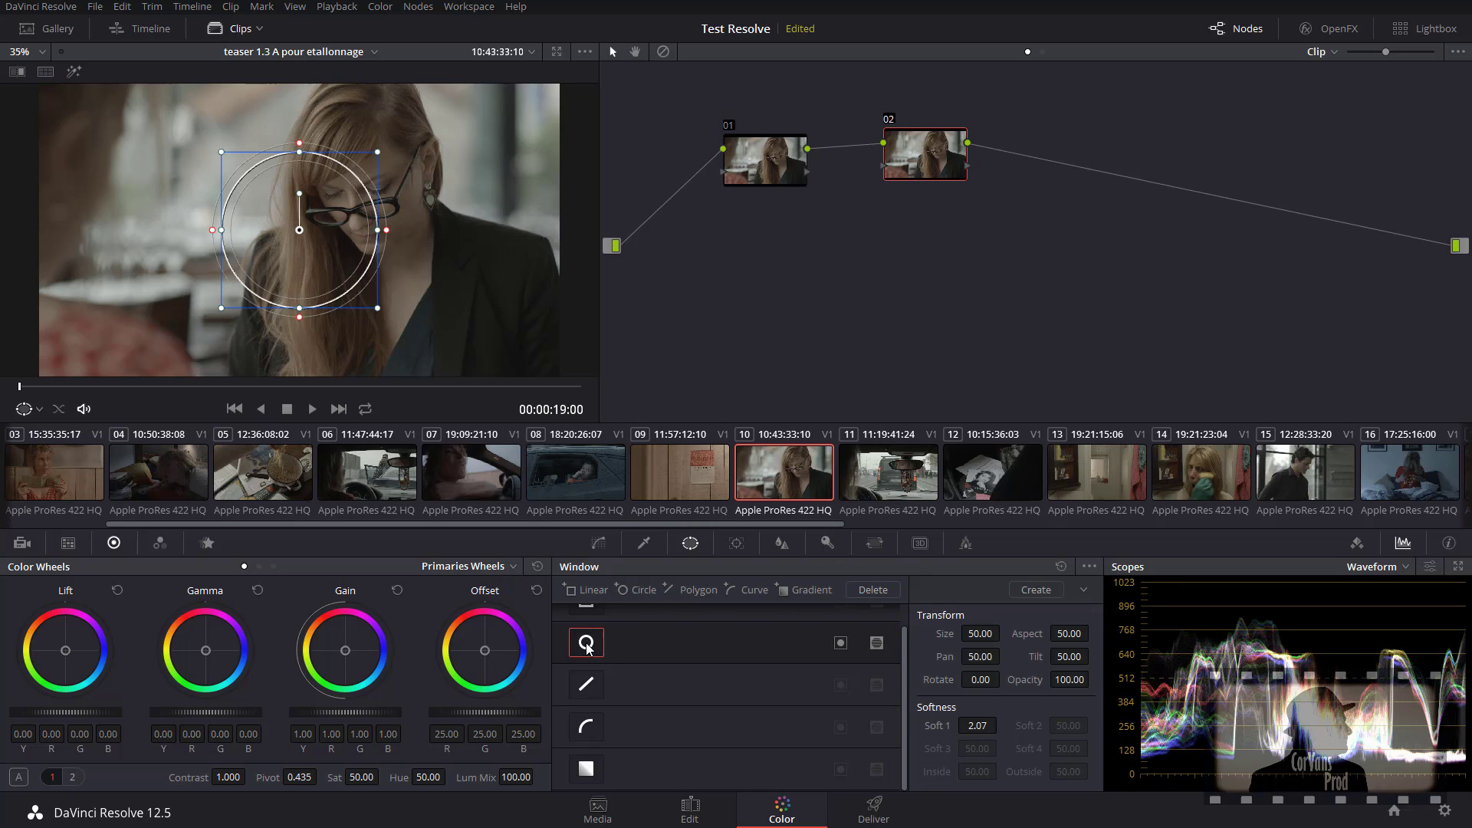
pyautogui.moveTo(297, 229); pyautogui.dragTo(281, 283)
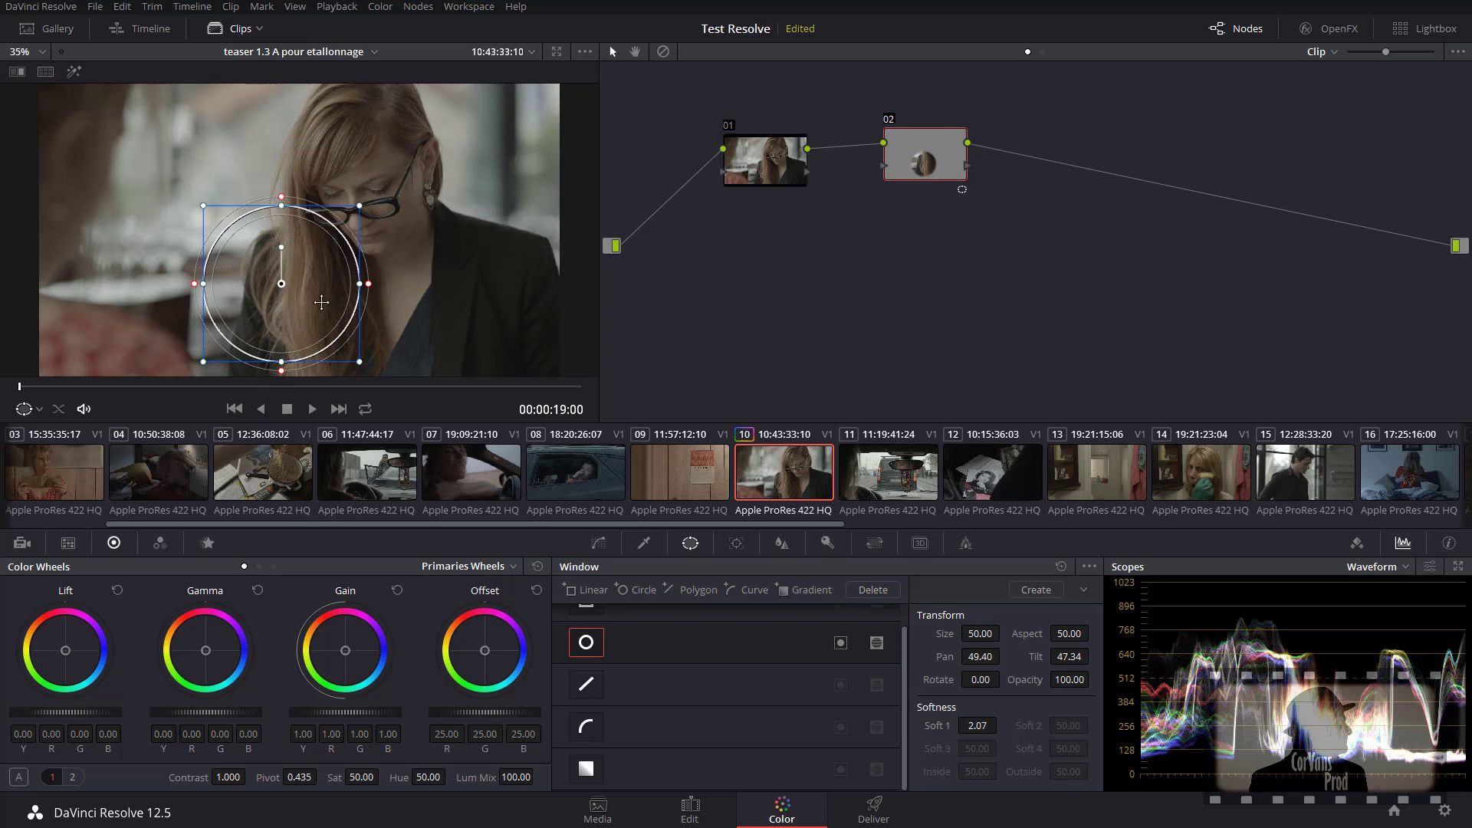
# Step: Add a circular window to node 01 and place it over the woman's lower face at about pan 52.02, tilt 48.83
pyautogui.click(756, 151)
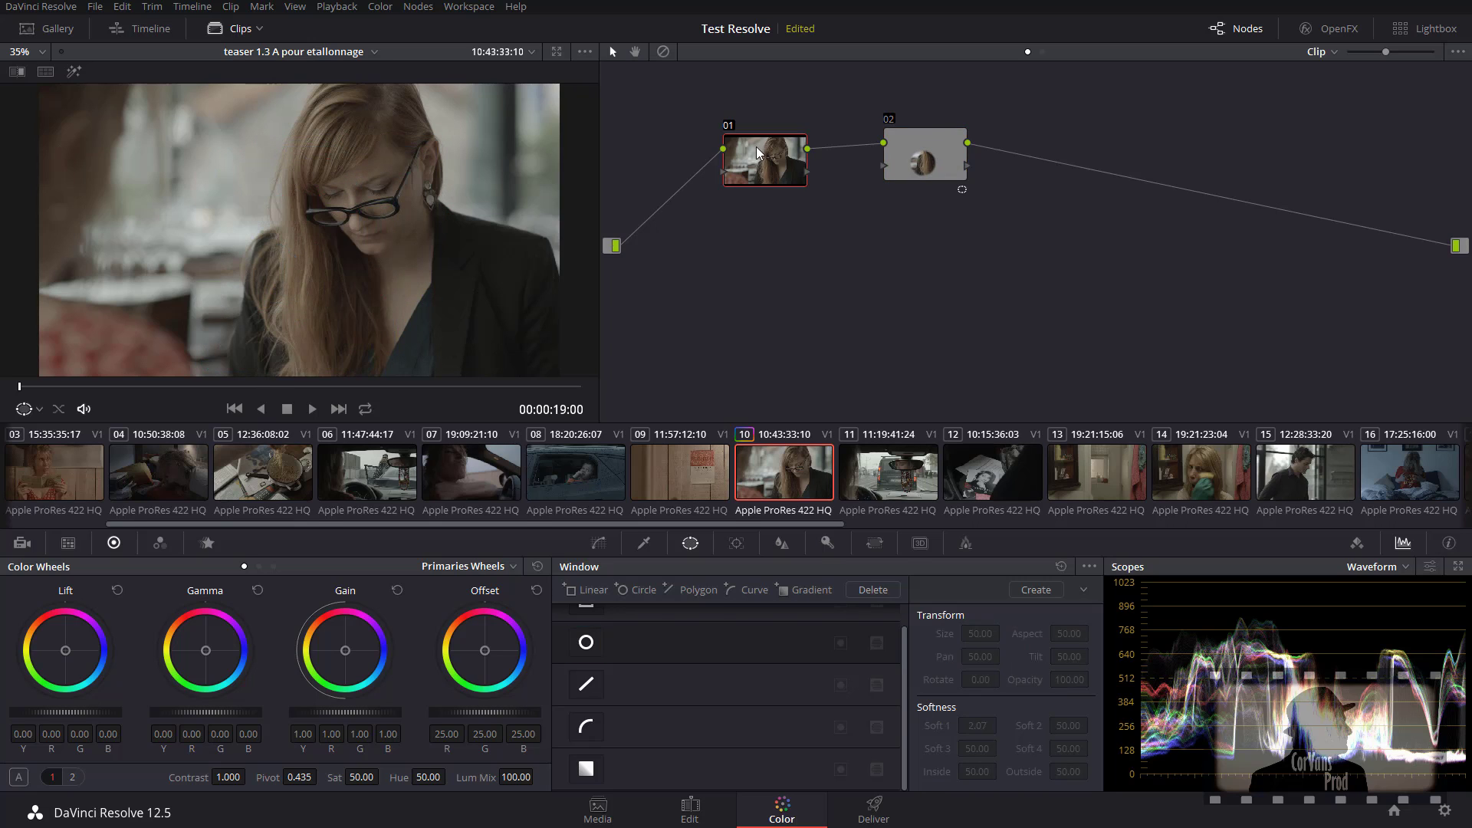
pyautogui.click(586, 641)
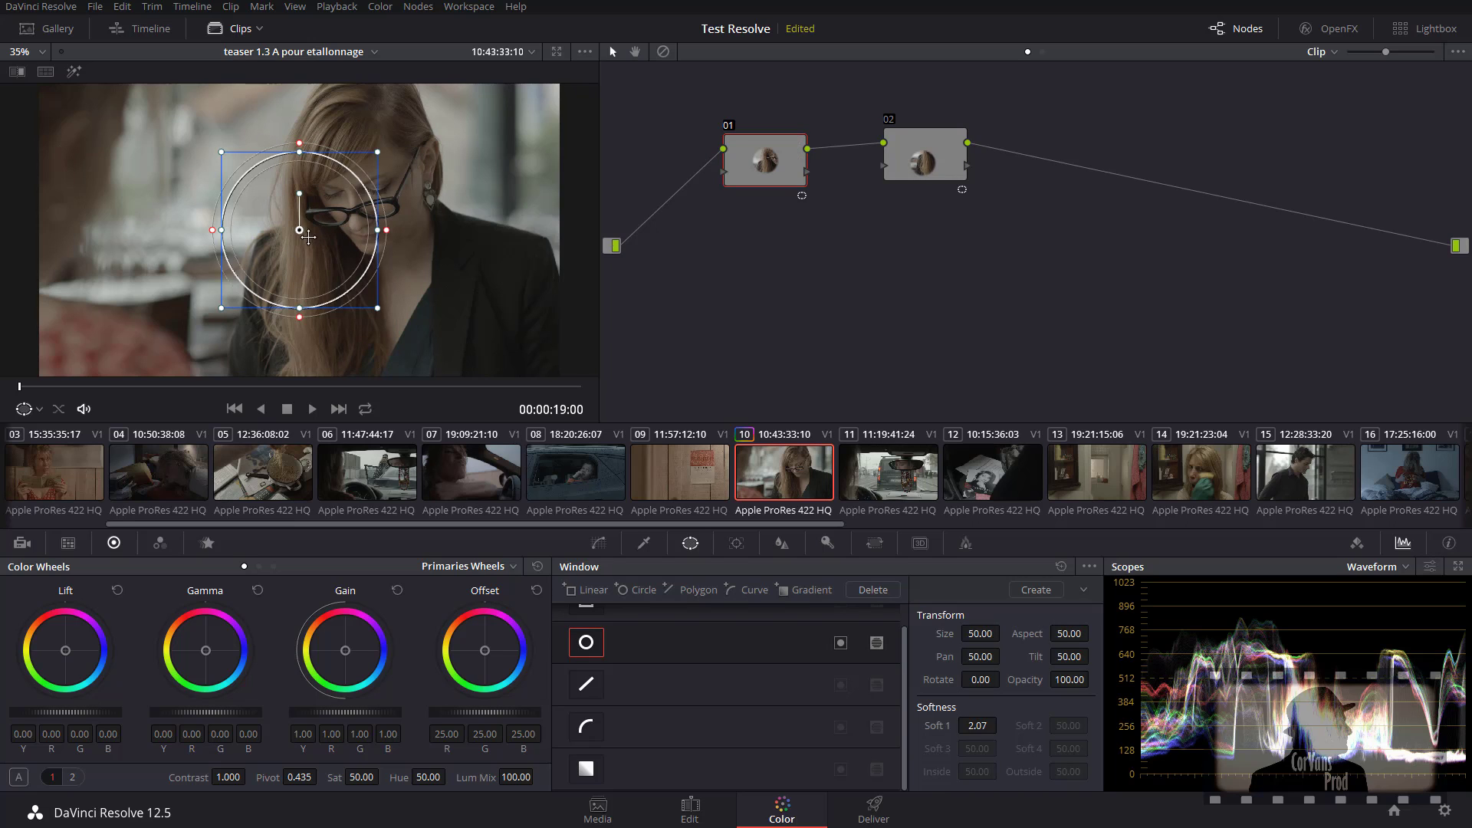
pyautogui.moveTo(302, 240); pyautogui.dragTo(344, 260)
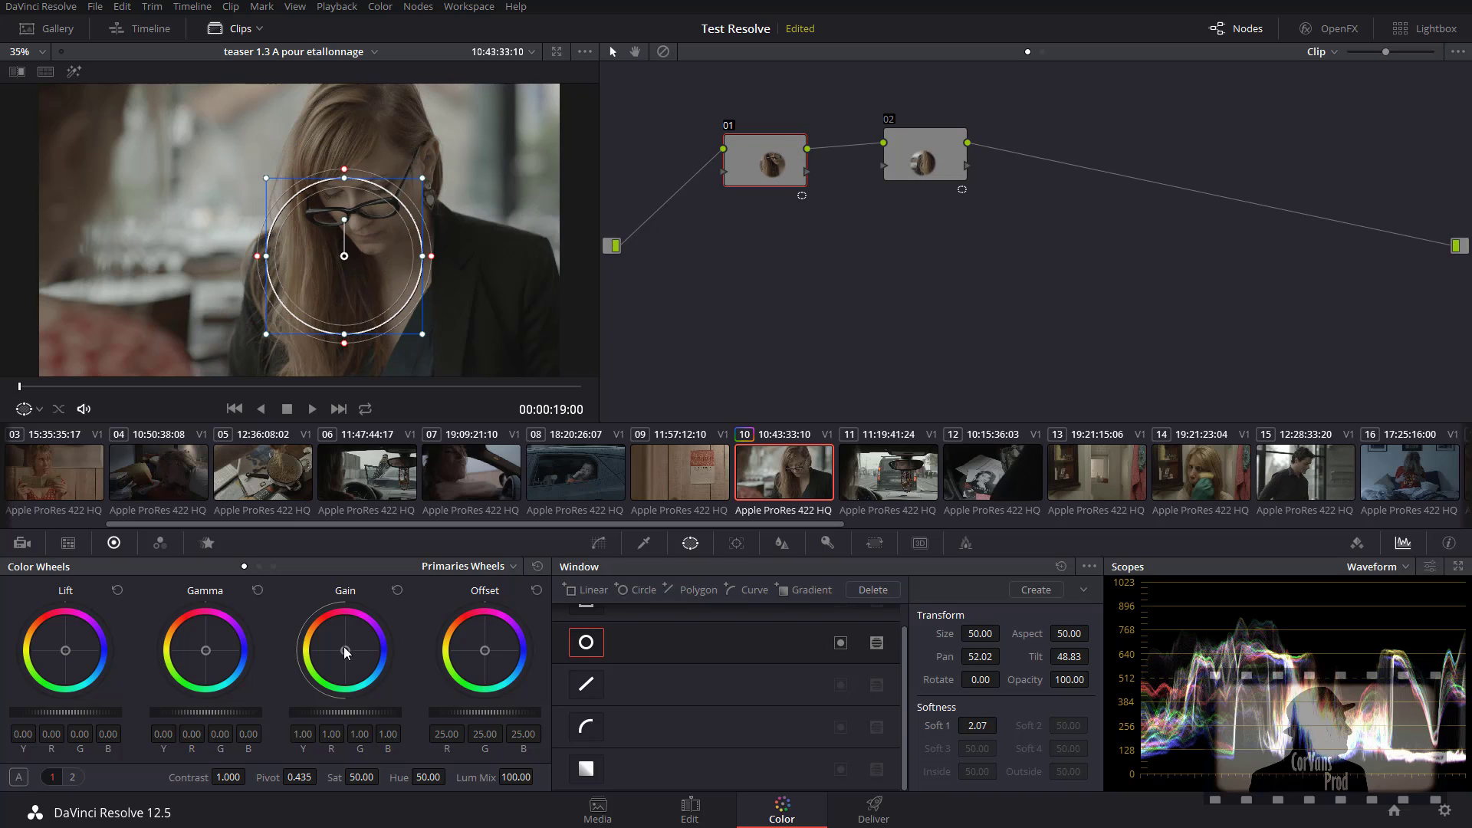
# Step: Tint node 01's circle blue with gain at R 0.93, G 0.63, B 4.86 and gamma blue at 0.25, then hide the window outline
pyautogui.moveTo(345, 651); pyautogui.dragTo(387, 651)
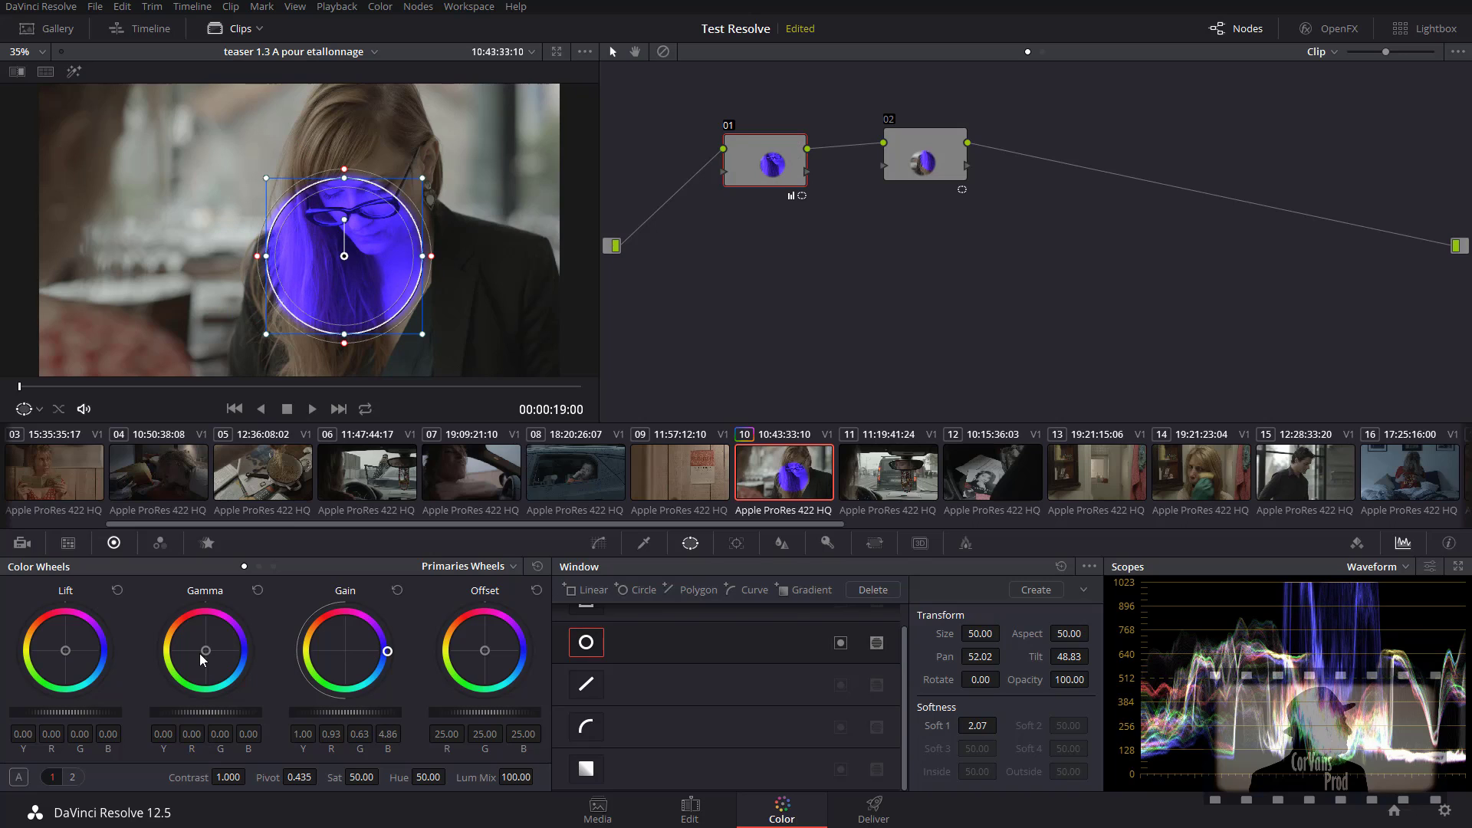
pyautogui.moveTo(203, 653); pyautogui.dragTo(227, 651)
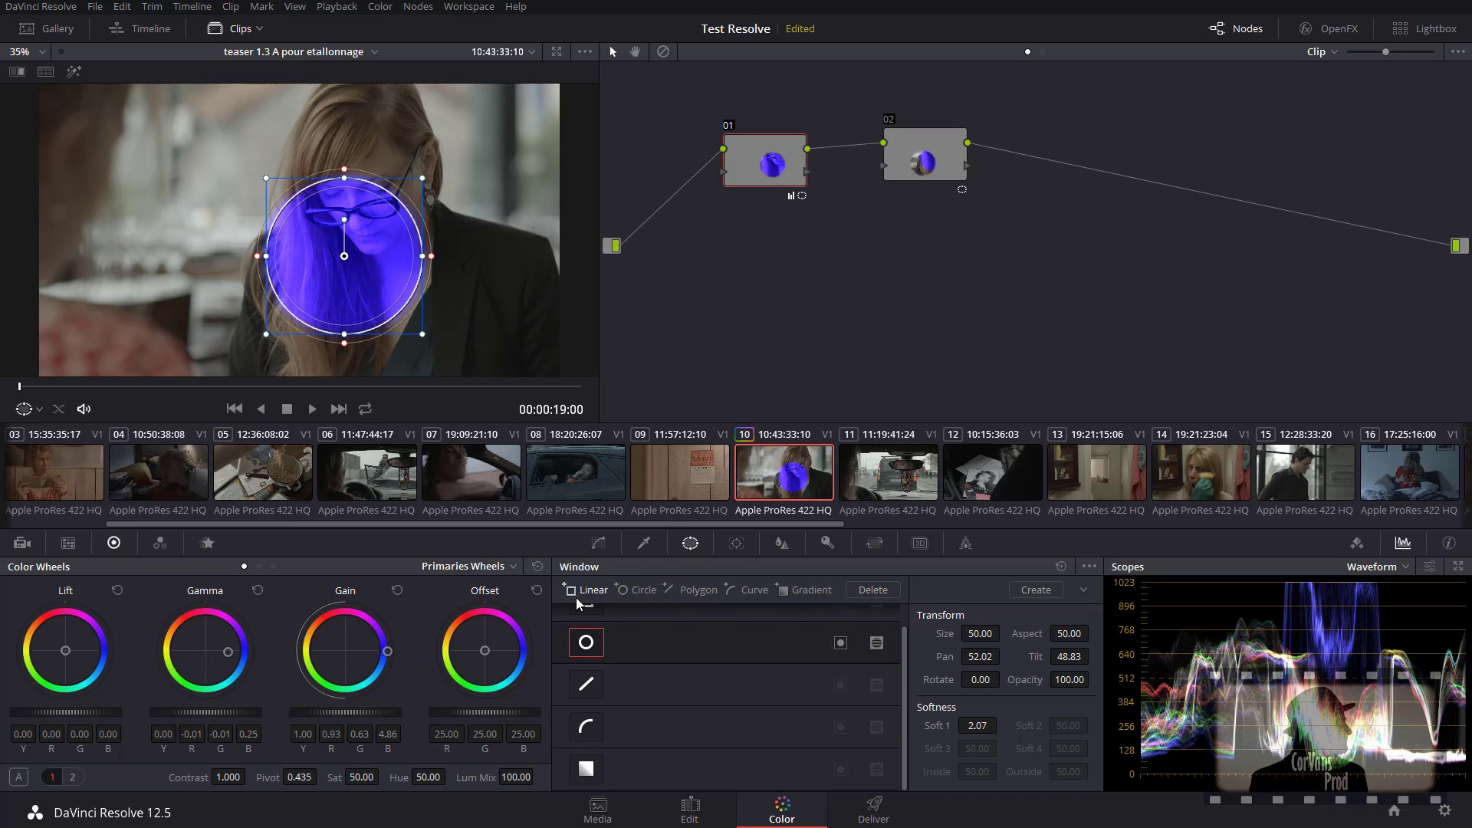
pyautogui.click(598, 543)
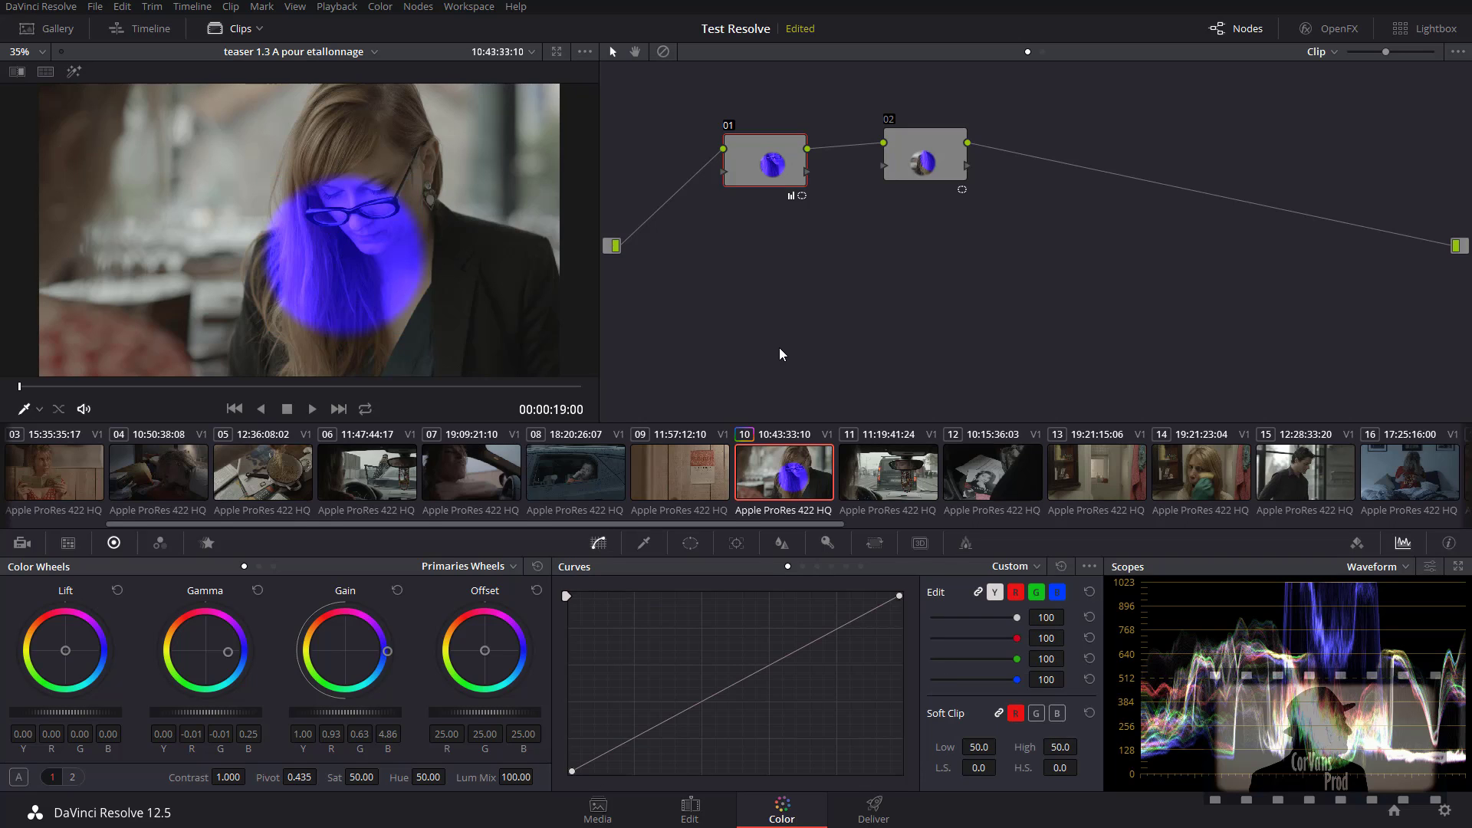
# Step: Move node 02's circular window to about pan 54.95, tilt 49.93 so it partly overlaps the blue circle
pyautogui.click(928, 151)
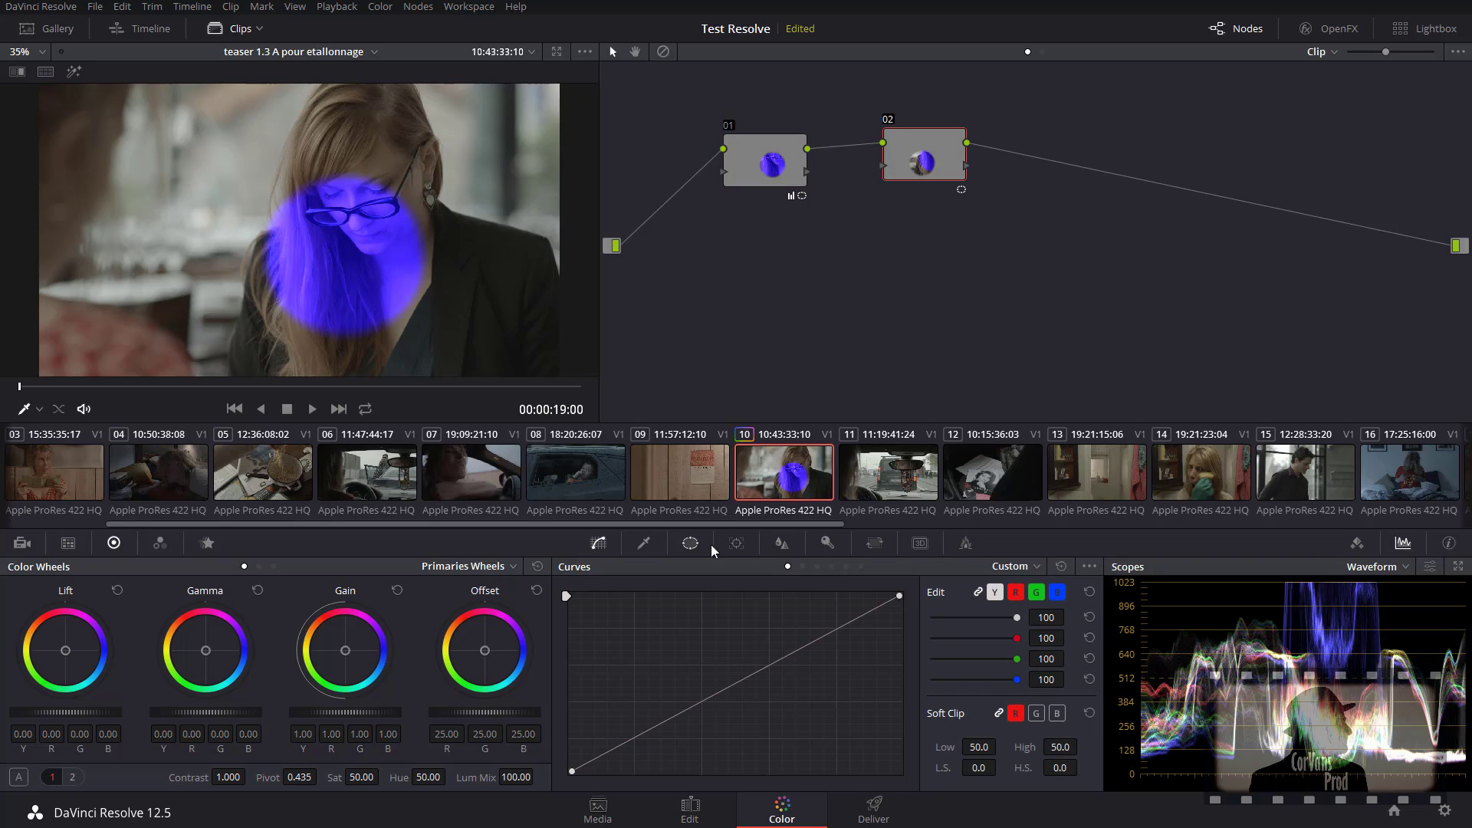
pyautogui.click(741, 546)
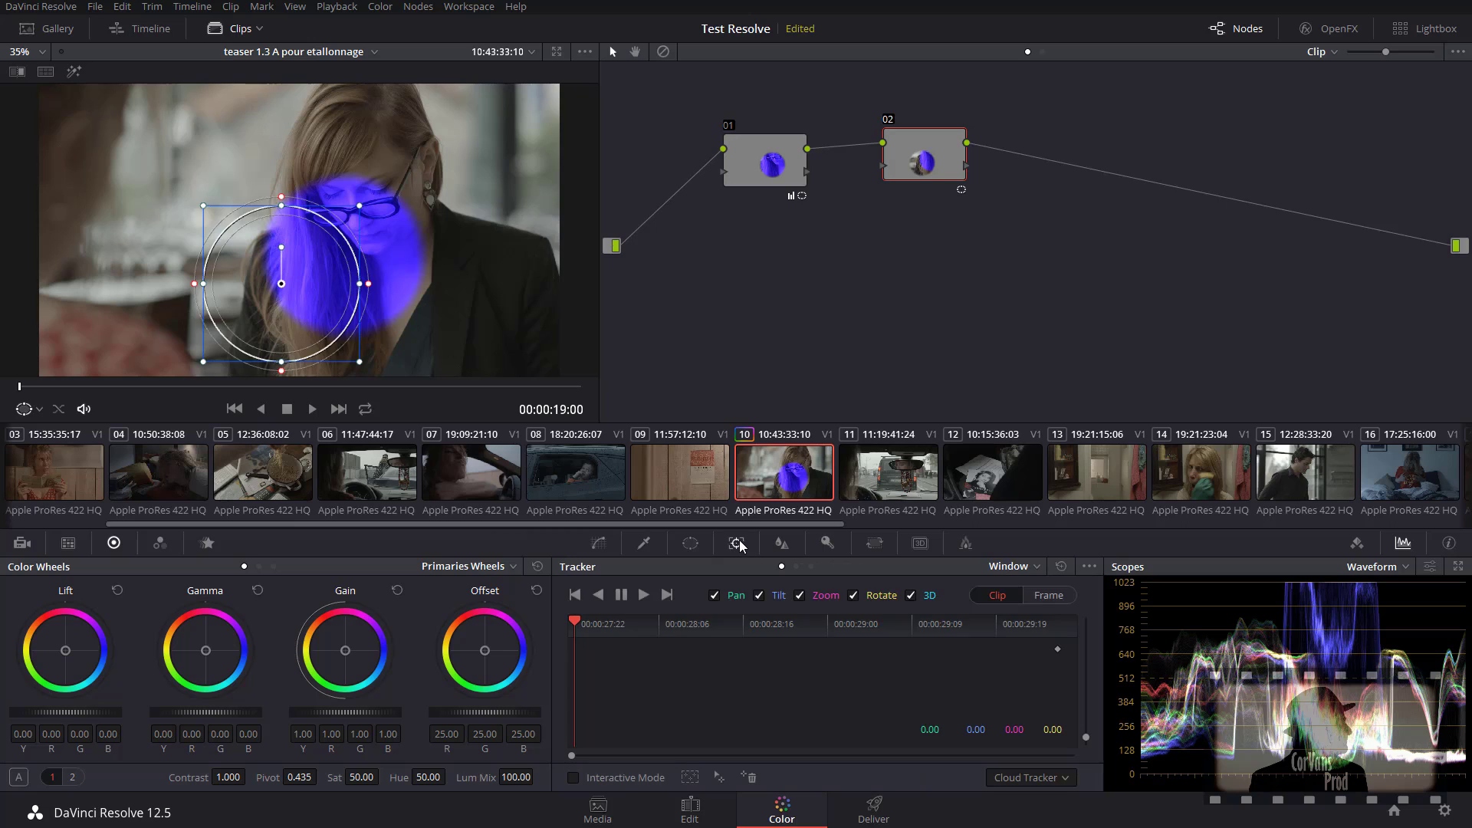
pyautogui.click(691, 542)
pyautogui.moveTo(286, 267); pyautogui.dragTo(416, 213)
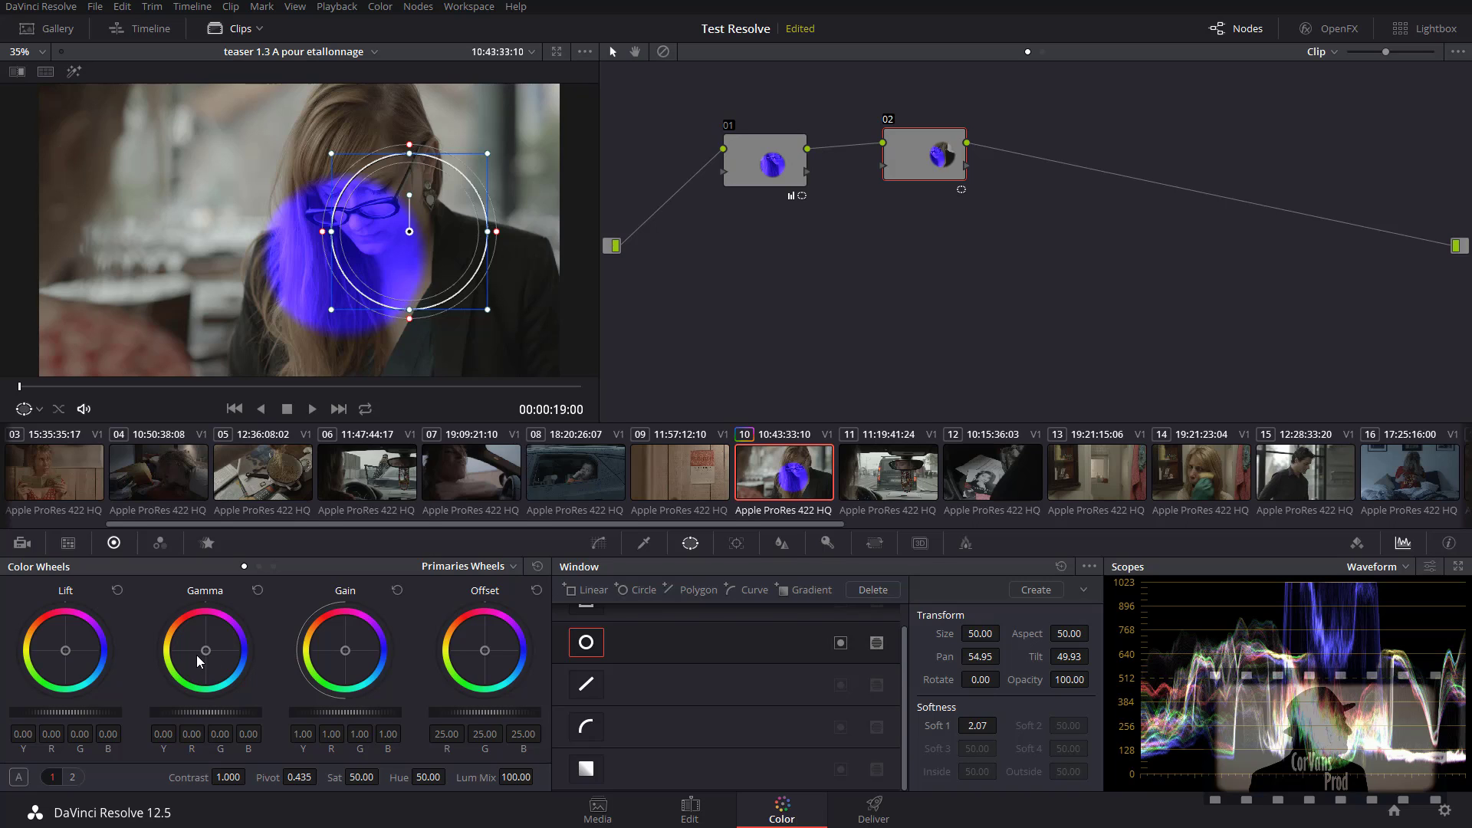
# Step: Tint node 02's circle orange-yellow with gamma at R 0.11, G 0.01, B -1.00 and gain at R 1.17, G 0.98, B 0.68
pyautogui.moveTo(208, 653); pyautogui.dragTo(164, 638)
pyautogui.moveTo(348, 650); pyautogui.dragTo(339, 647)
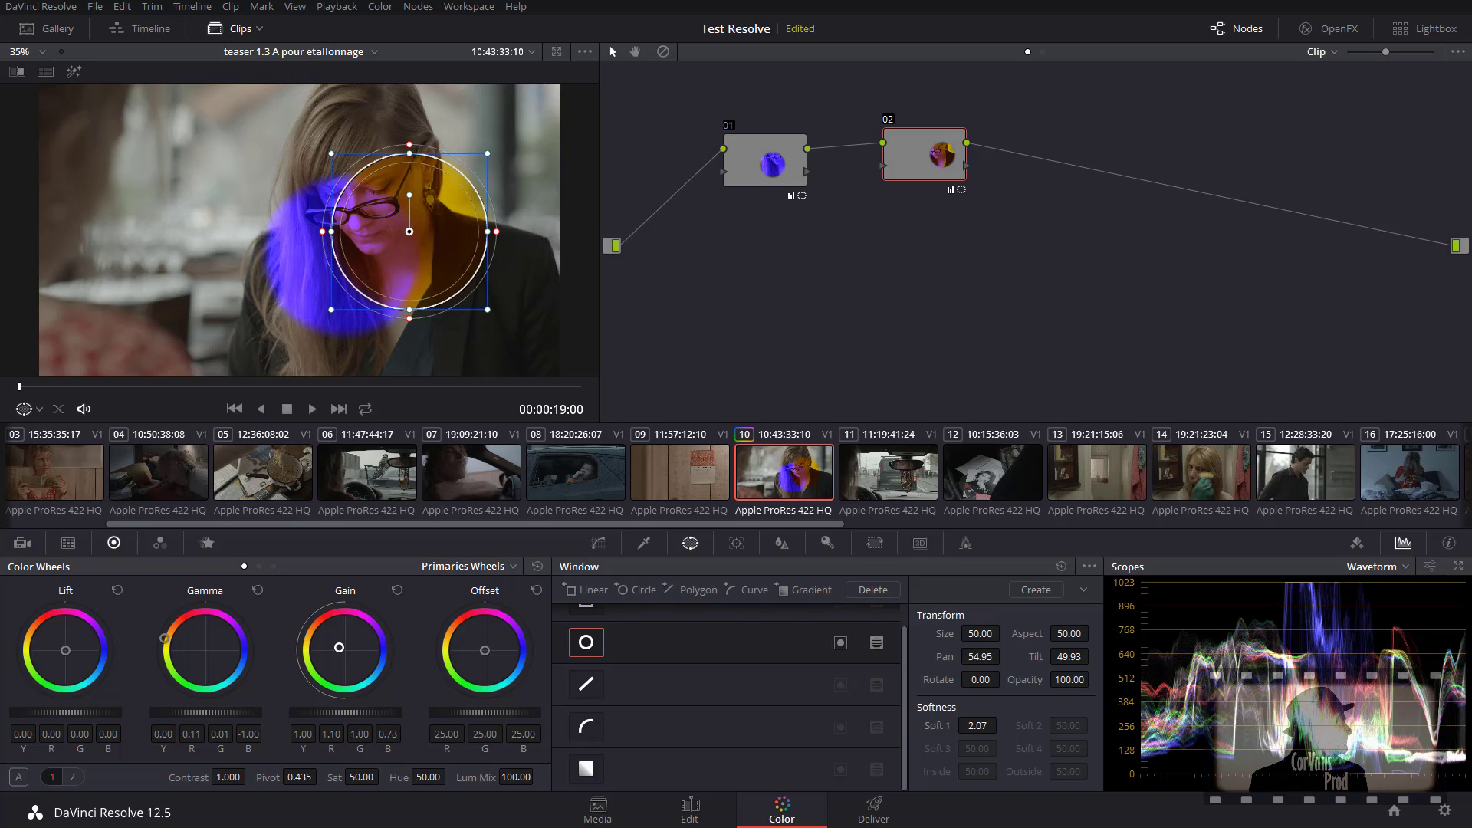
pyautogui.moveTo(339, 647); pyautogui.dragTo(339, 647)
pyautogui.click(598, 542)
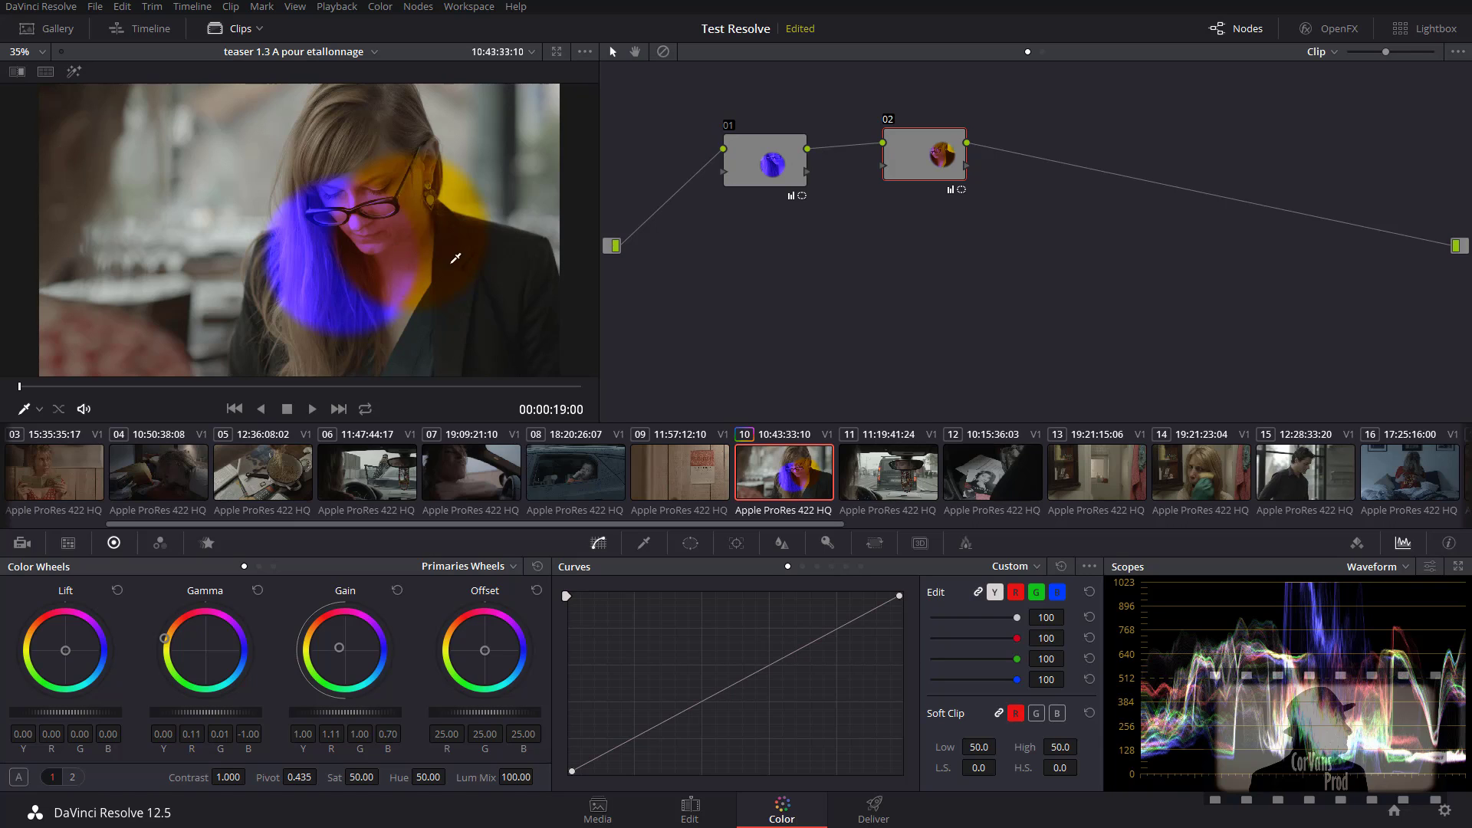
pyautogui.moveTo(907, 150); pyautogui.dragTo(906, 151)
pyautogui.moveTo(337, 647); pyautogui.dragTo(338, 646)
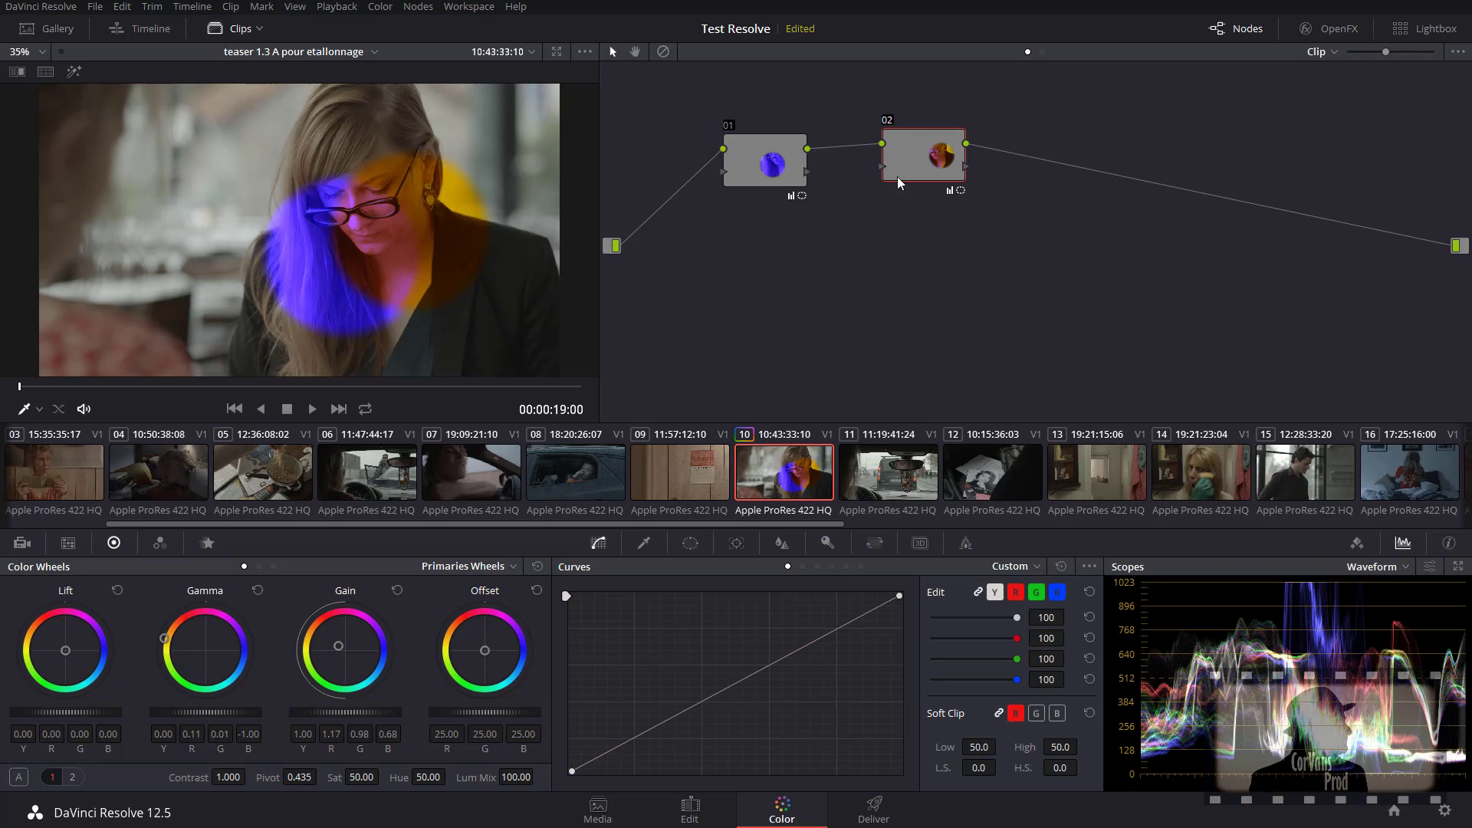
# Step: Push node 01's gamma further toward blue, to R -0.01, G -0.03, B 1.00
pyautogui.click(769, 177)
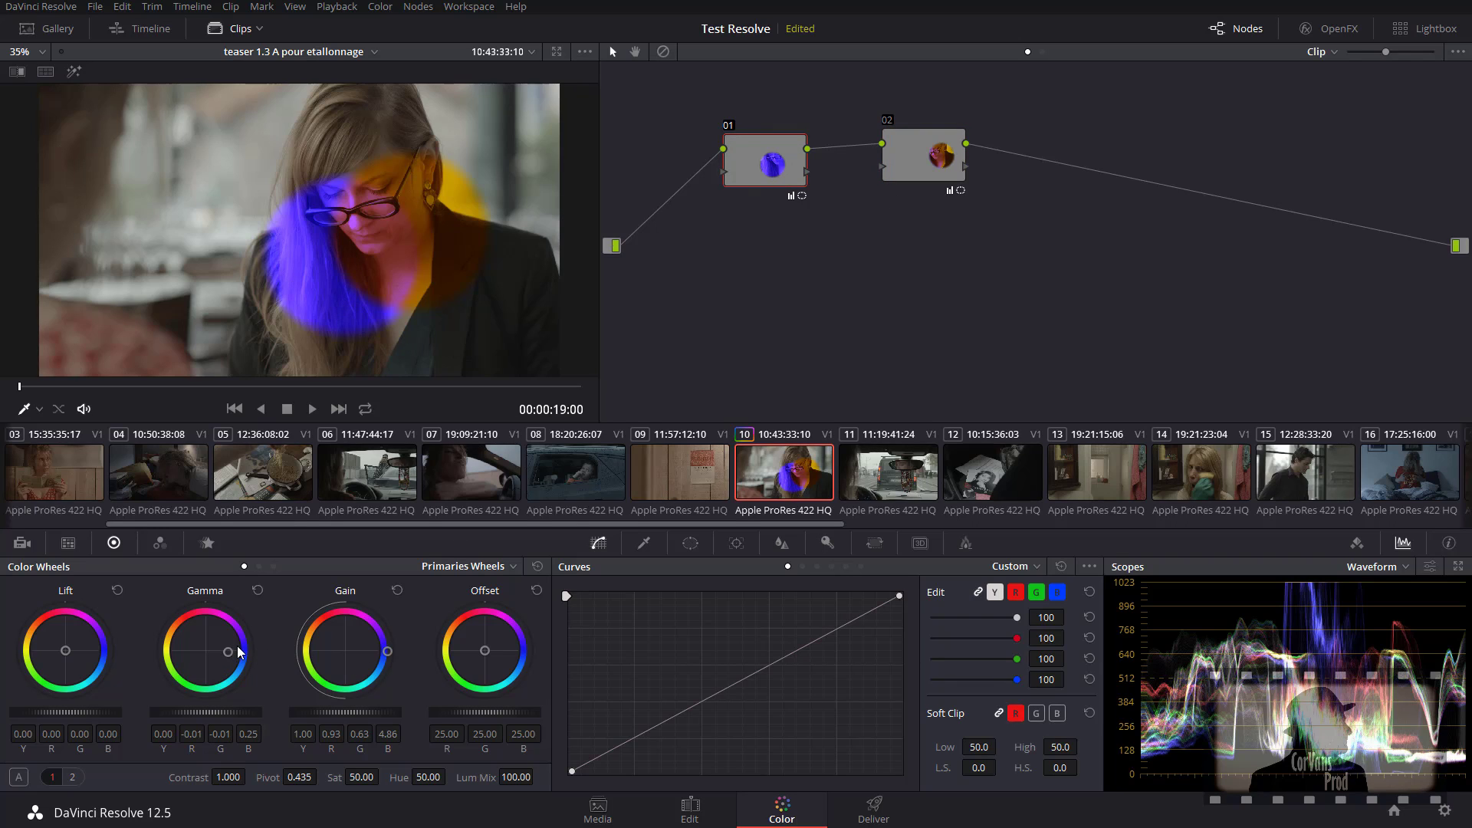
pyautogui.moveTo(235, 651); pyautogui.dragTo(247, 651)
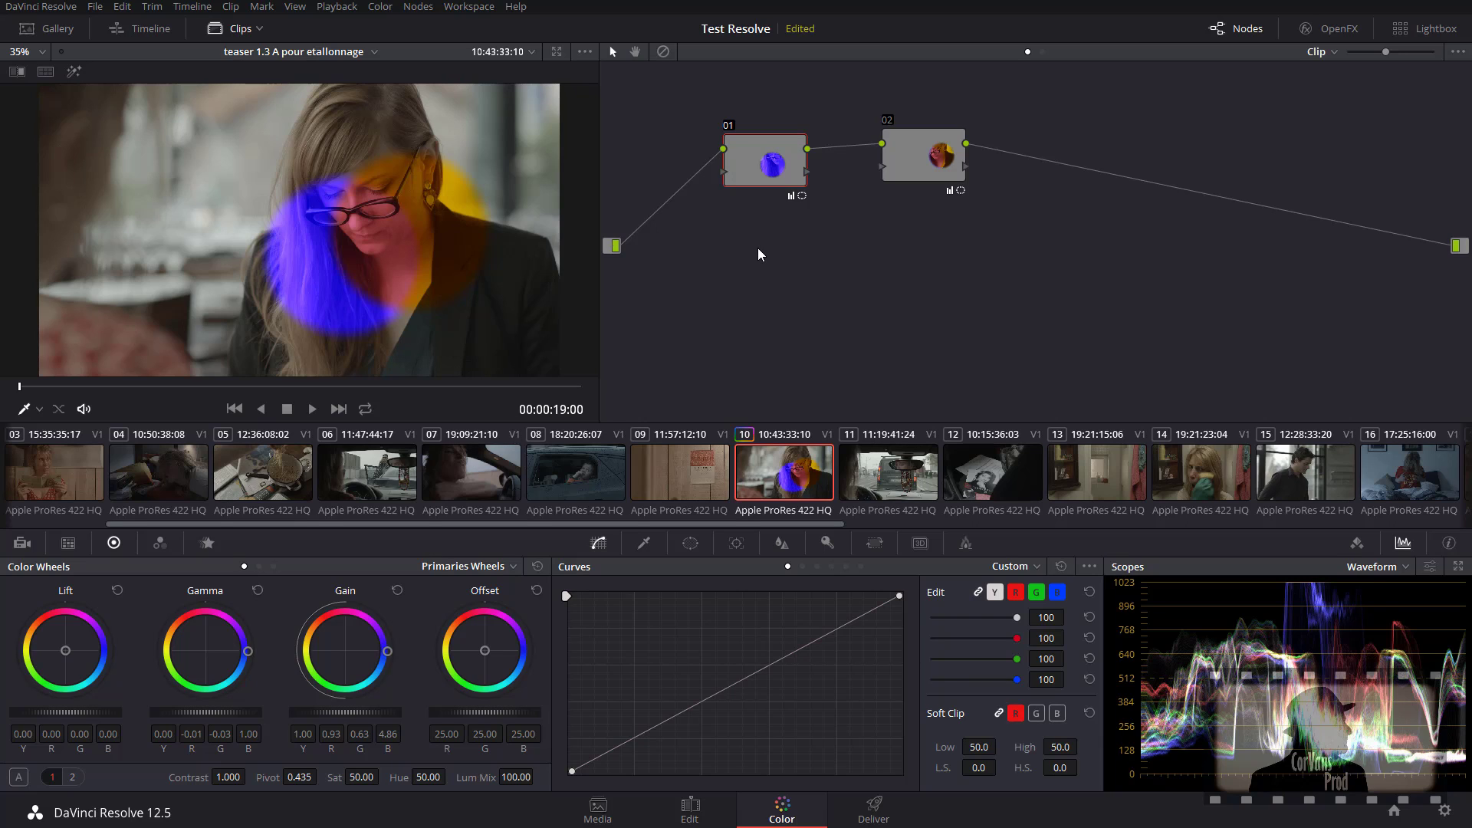
# Step: Reset the grades and windows of both serial nodes while keeping the nodes, then delete node 02
pyautogui.hotkey('shift', 'Home')
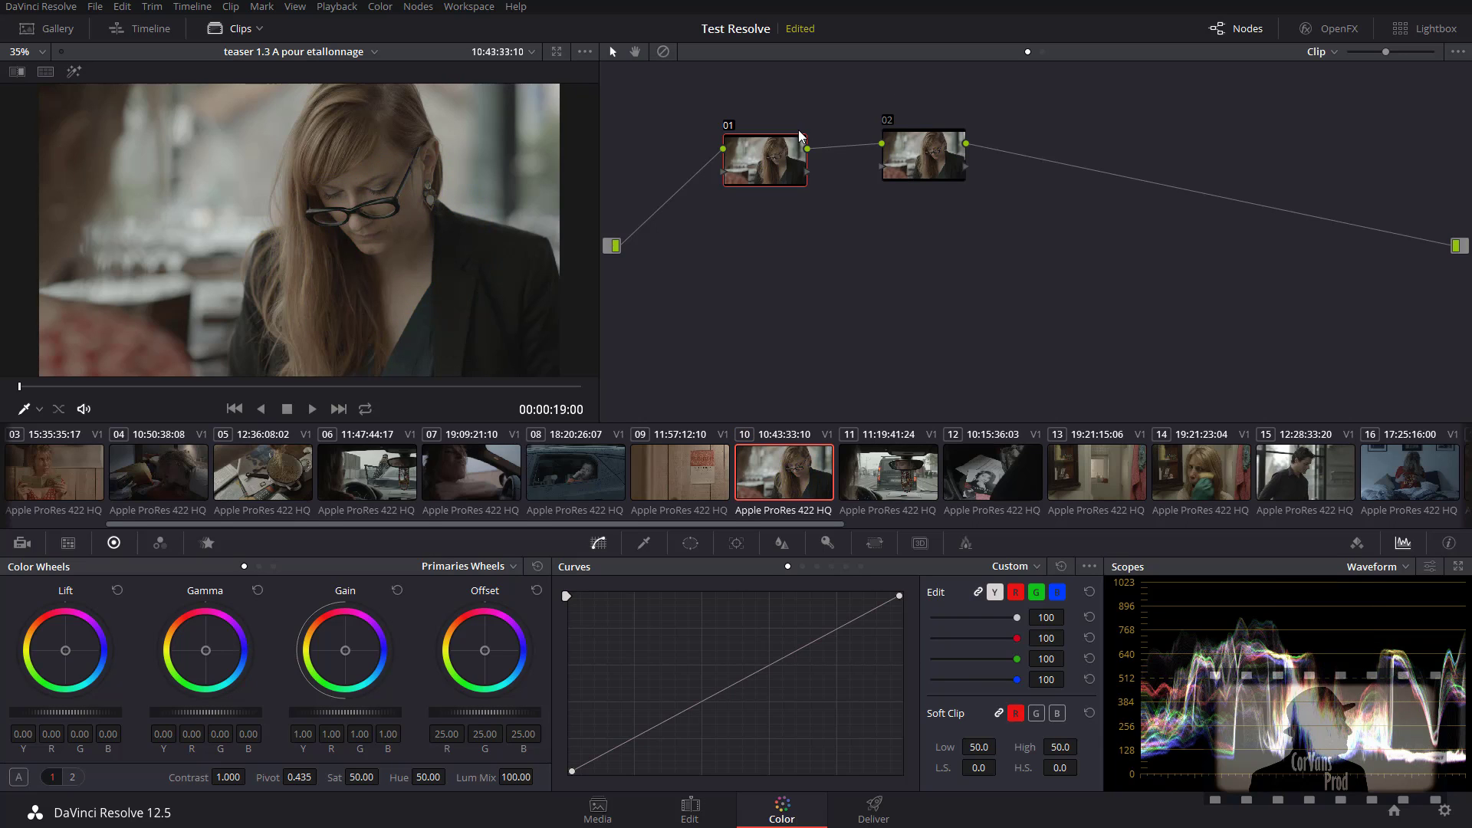
pyautogui.moveTo(760, 150); pyautogui.dragTo(778, 139)
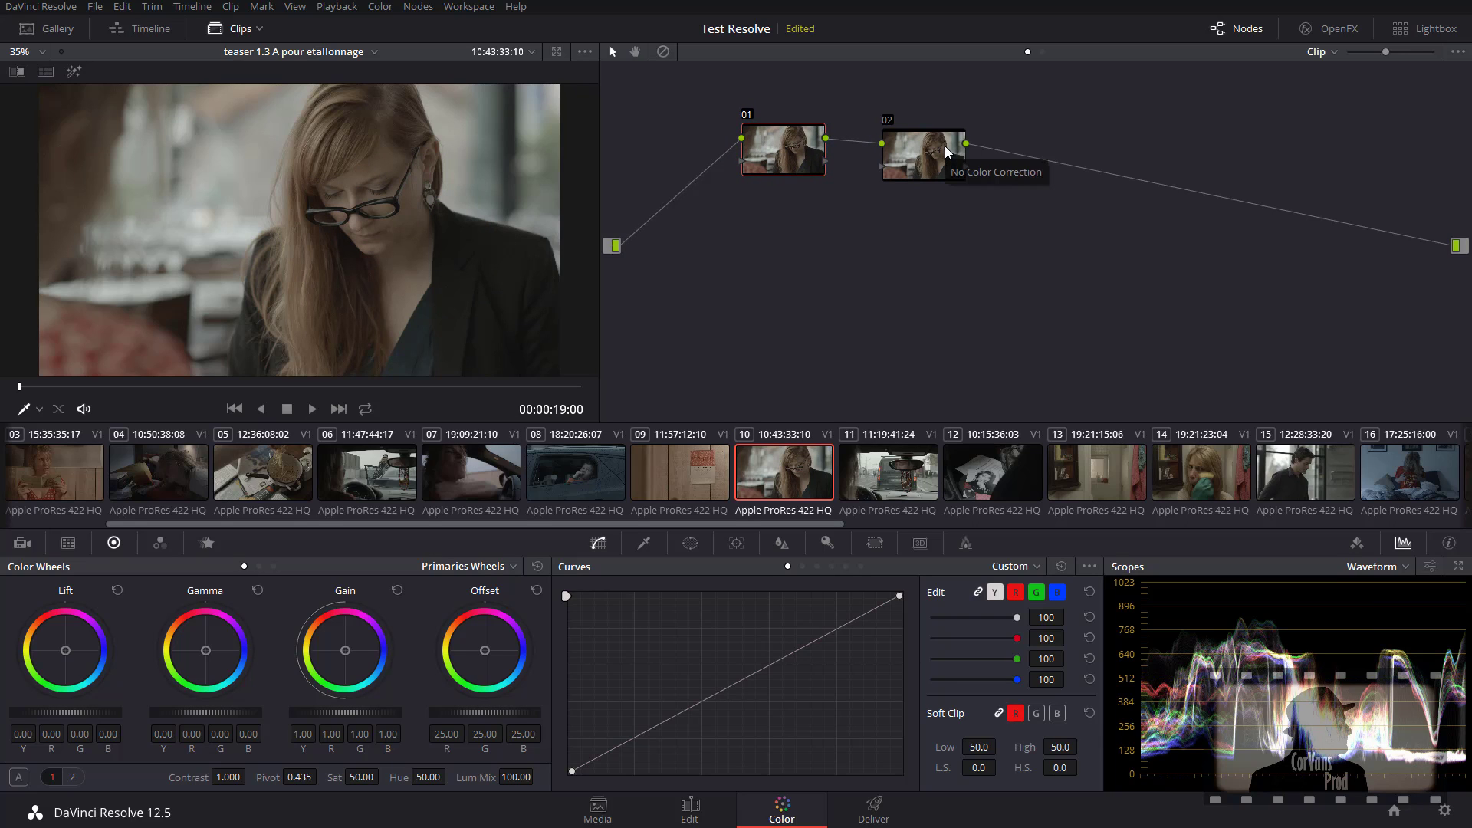
pyautogui.click(945, 145)
pyautogui.press('Delete')
# Step: Add a parallel node to node 01 and spread the Parallel Mixer and the new node 03 apart in the graph
pyautogui.moveTo(778, 140); pyautogui.dragTo(808, 135)
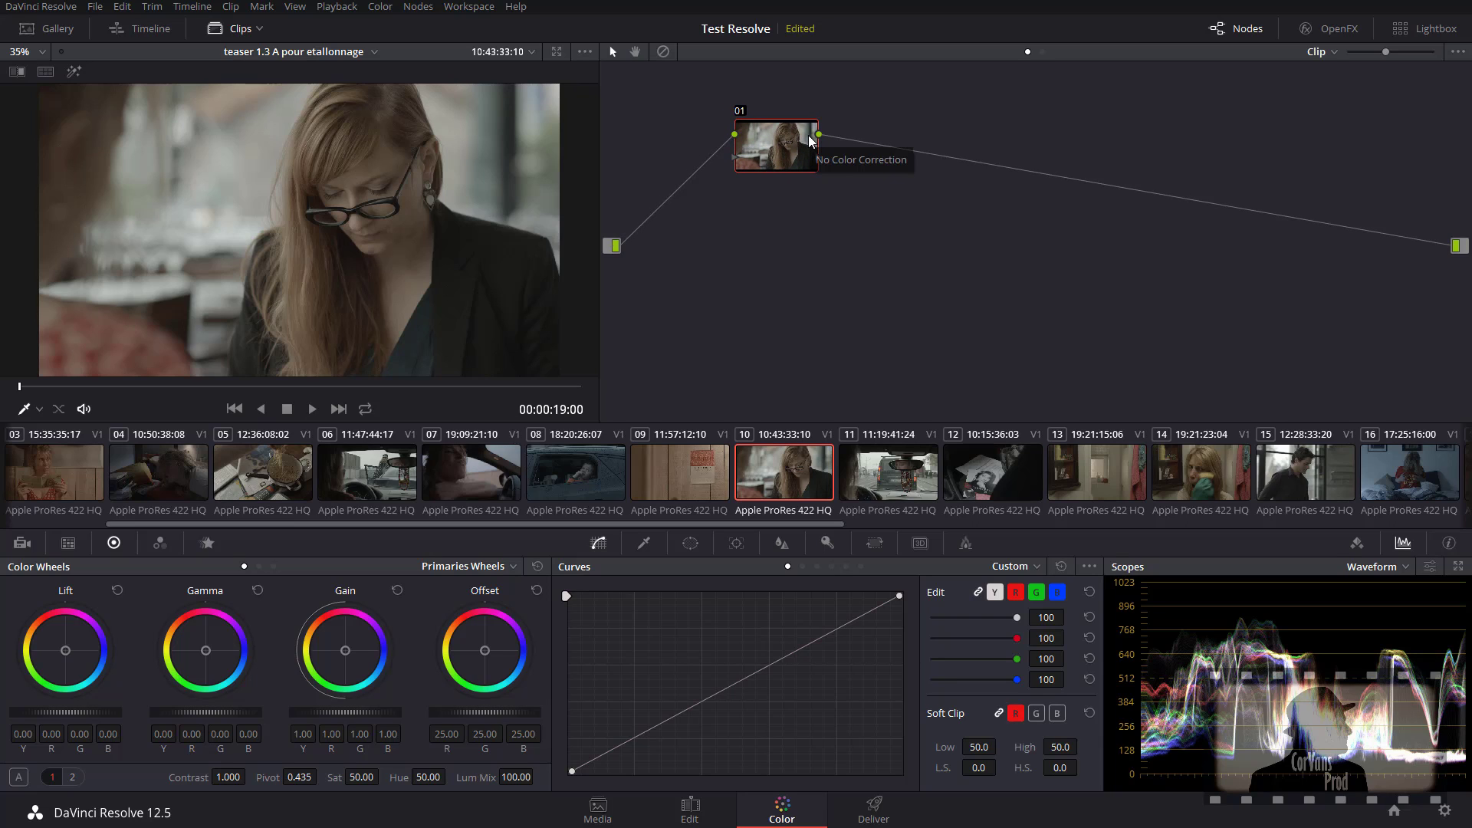
pyautogui.hotkey('alt', 'p')
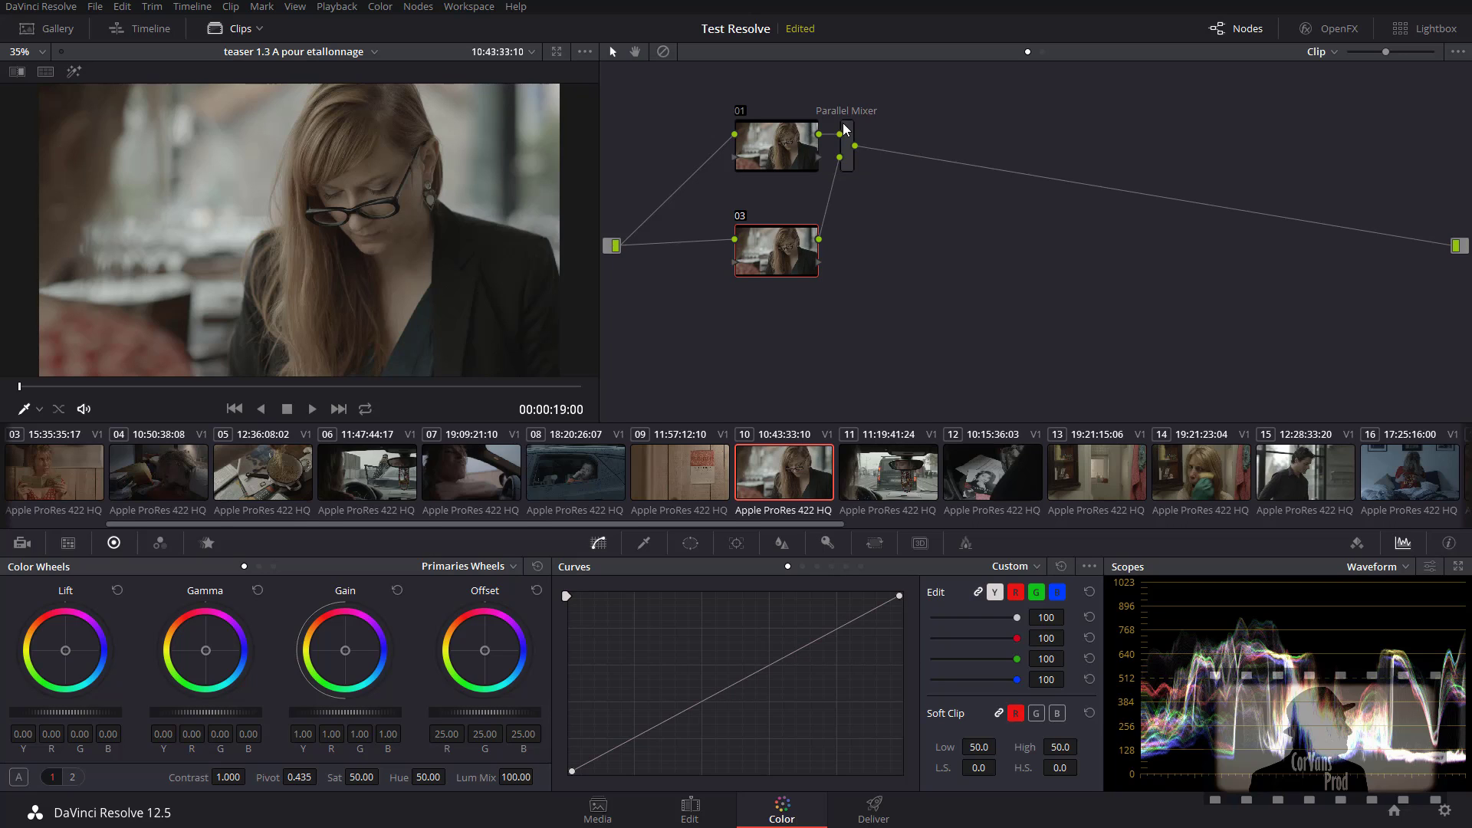
pyautogui.moveTo(844, 129); pyautogui.dragTo(1005, 173)
pyautogui.moveTo(780, 250)
pyautogui.mouseDown()
pyautogui.moveTo(766, 246)
pyautogui.moveTo(784, 276)
pyautogui.mouseUp()
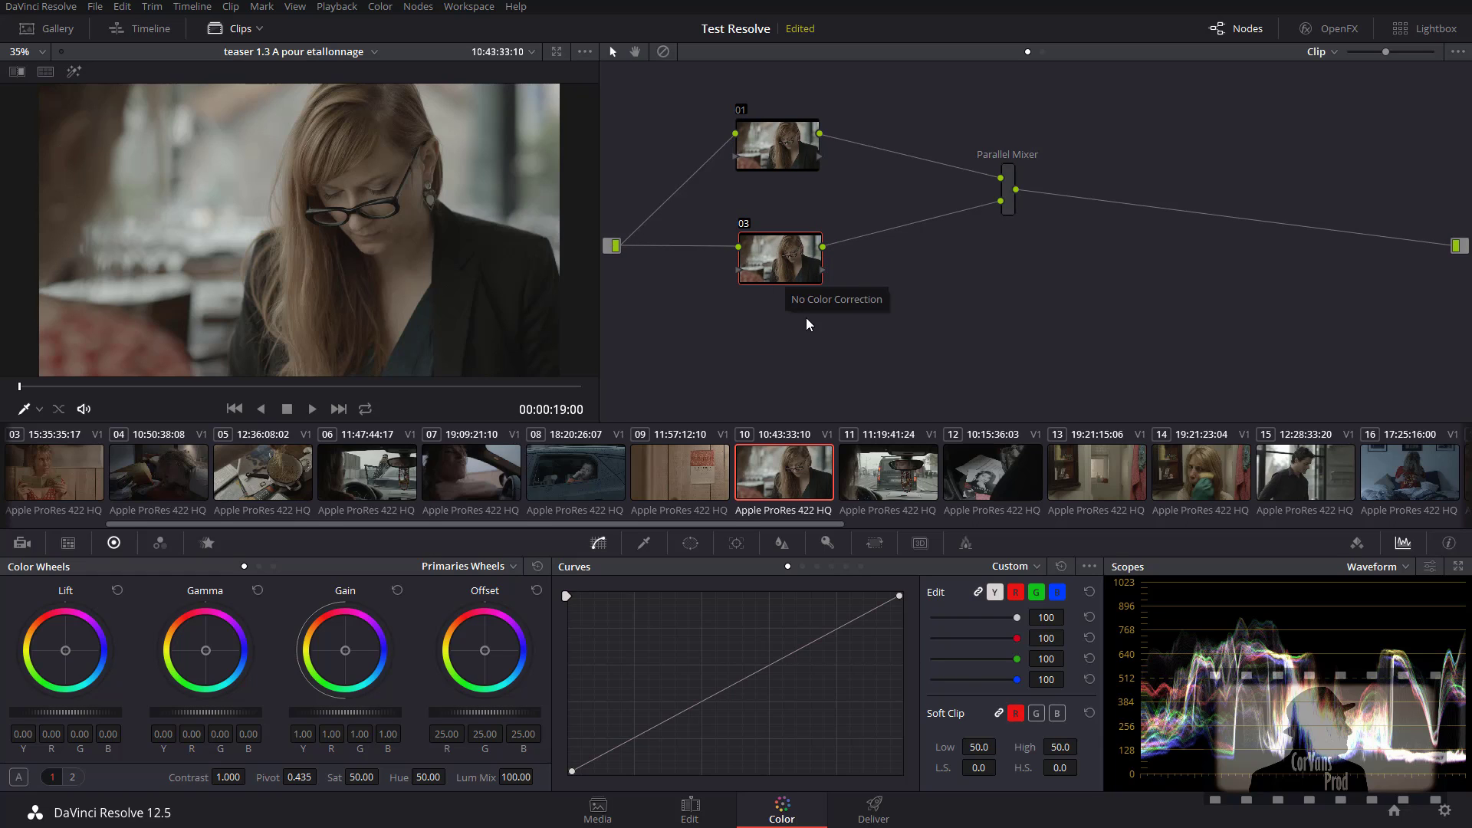
# Step: Add a circular window to node 01 and place it over the woman's chin and chest at about pan 52.73, tilt 47.86
pyautogui.click(788, 158)
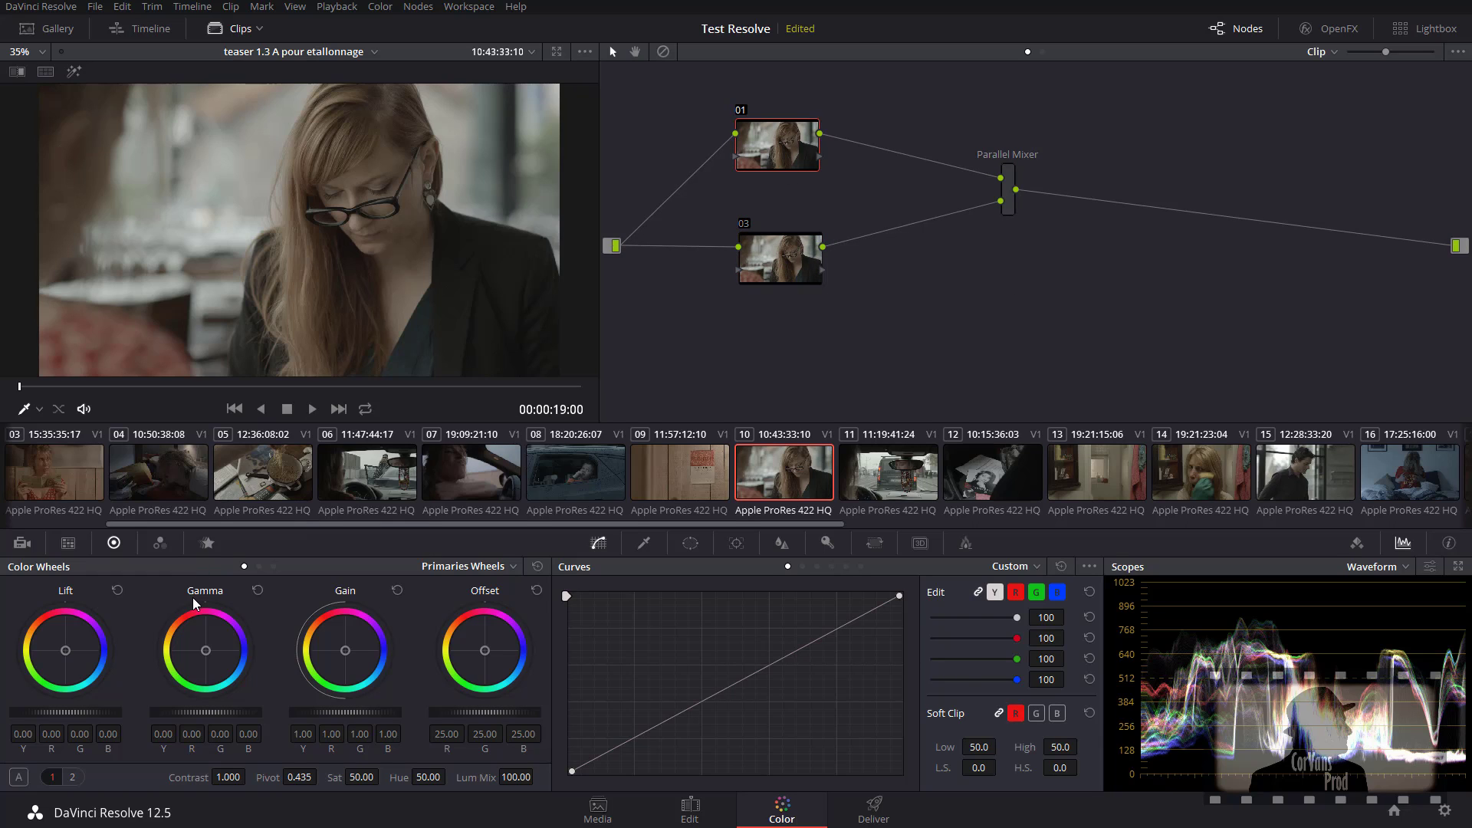
pyautogui.click(739, 542)
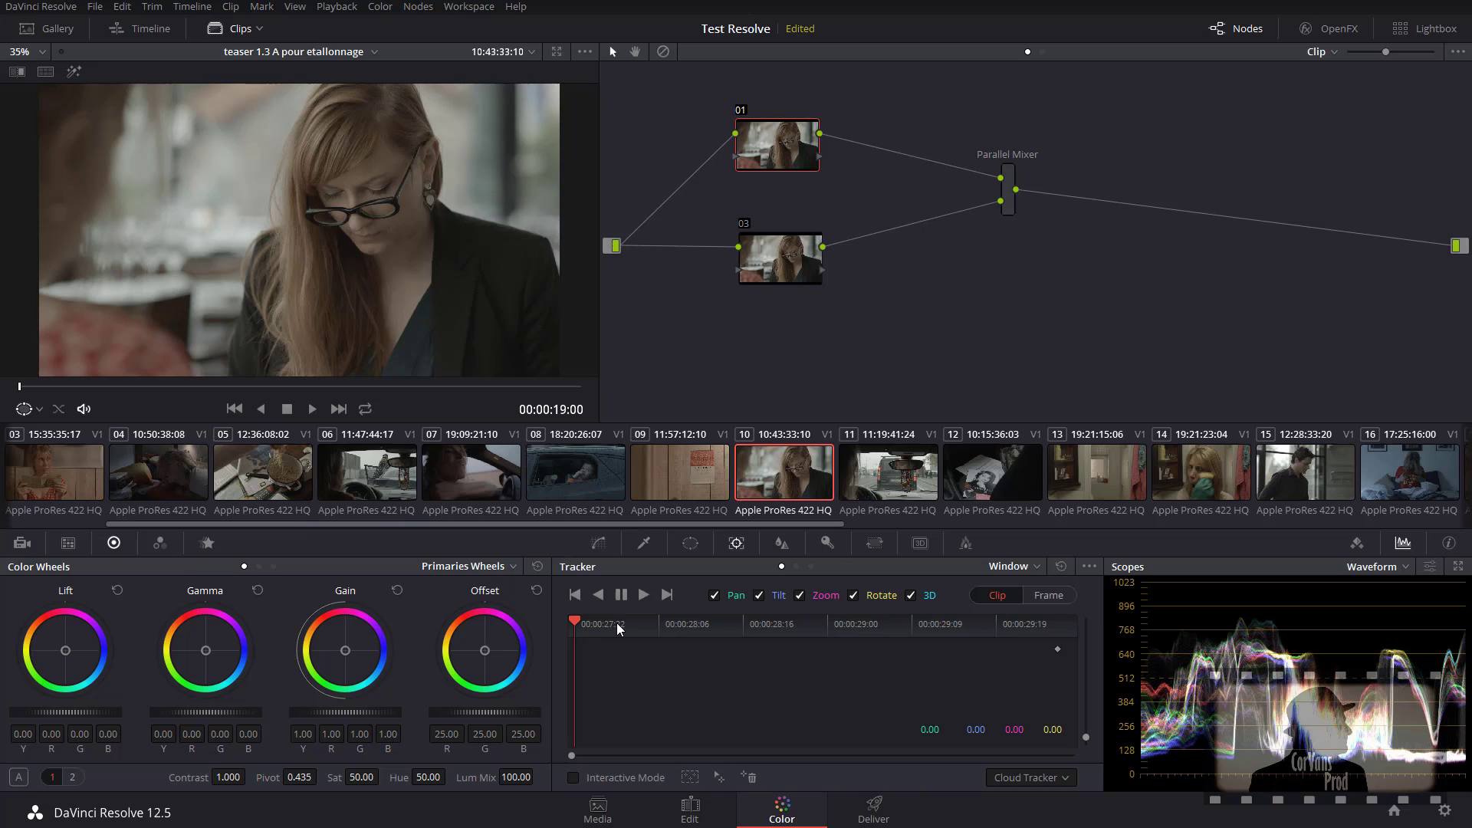
pyautogui.click(690, 544)
pyautogui.click(597, 650)
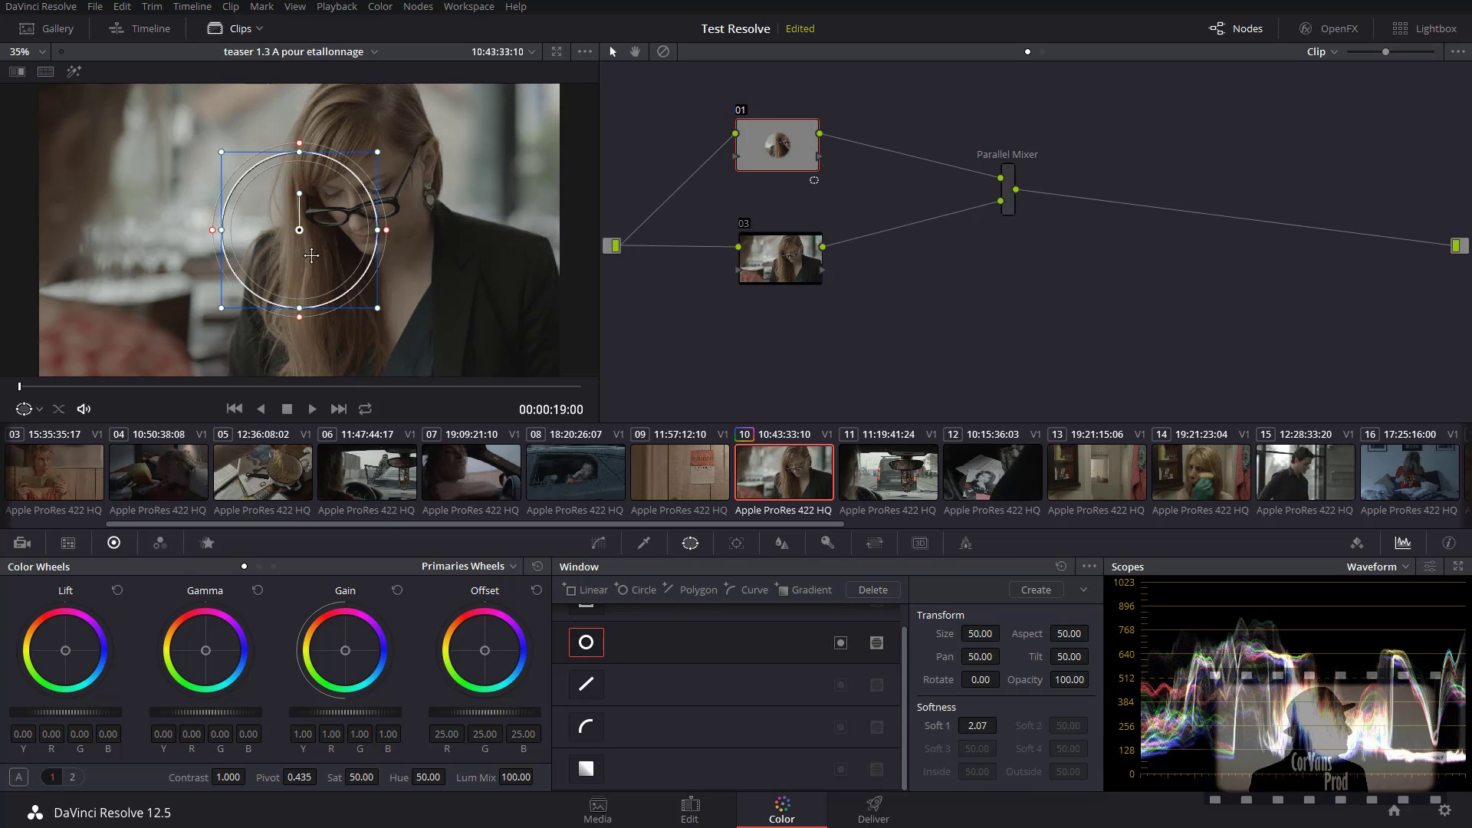
pyautogui.moveTo(316, 212); pyautogui.dragTo(356, 266)
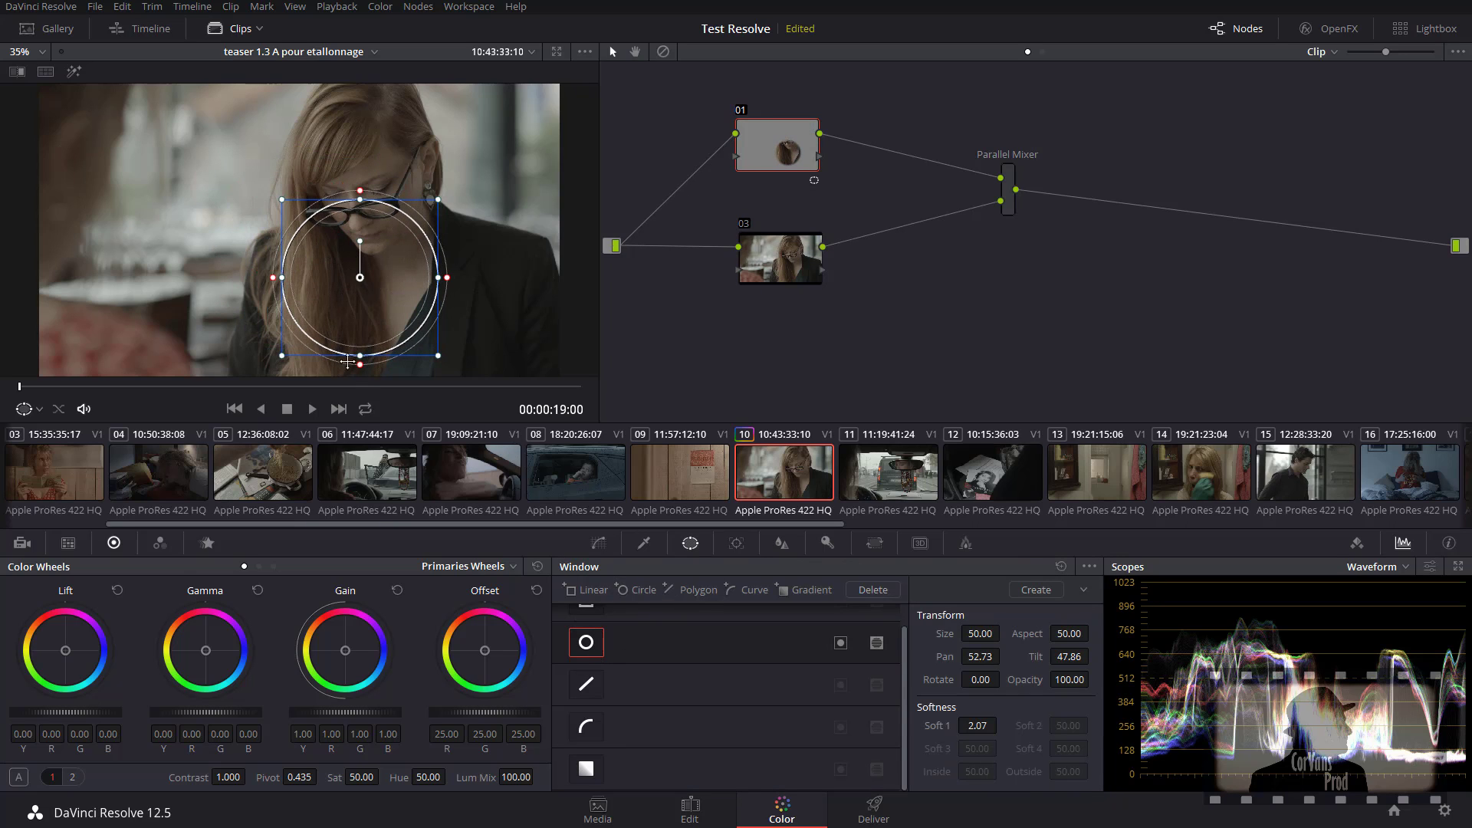
# Step: Tint node 01's circle blue with gain at R 0.78, G 0.79, B 3.76 and gamma blue at 0.14, then hide the window outline
pyautogui.moveTo(346, 653); pyautogui.dragTo(387, 654)
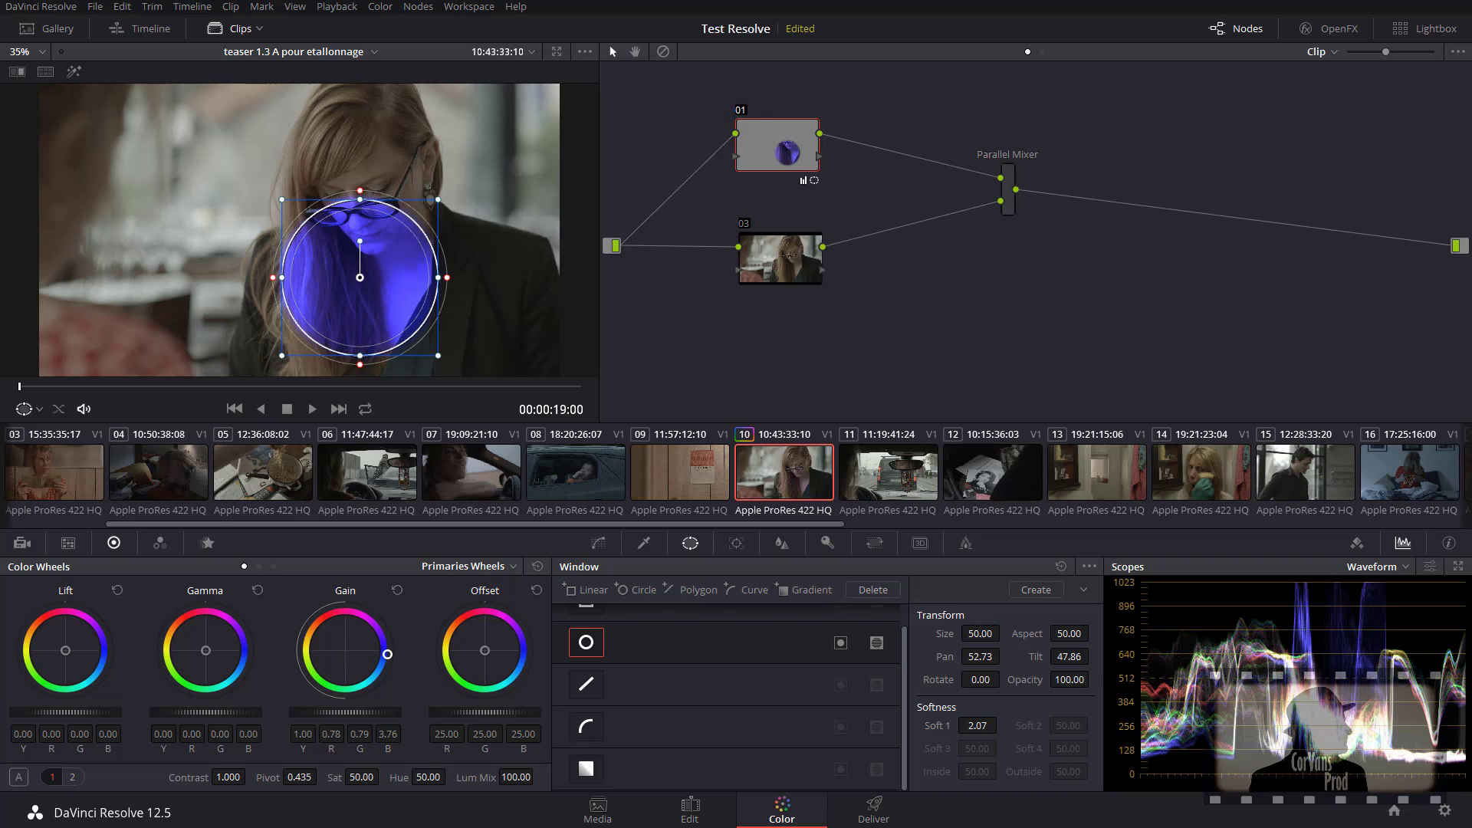
pyautogui.moveTo(200, 651); pyautogui.dragTo(221, 651)
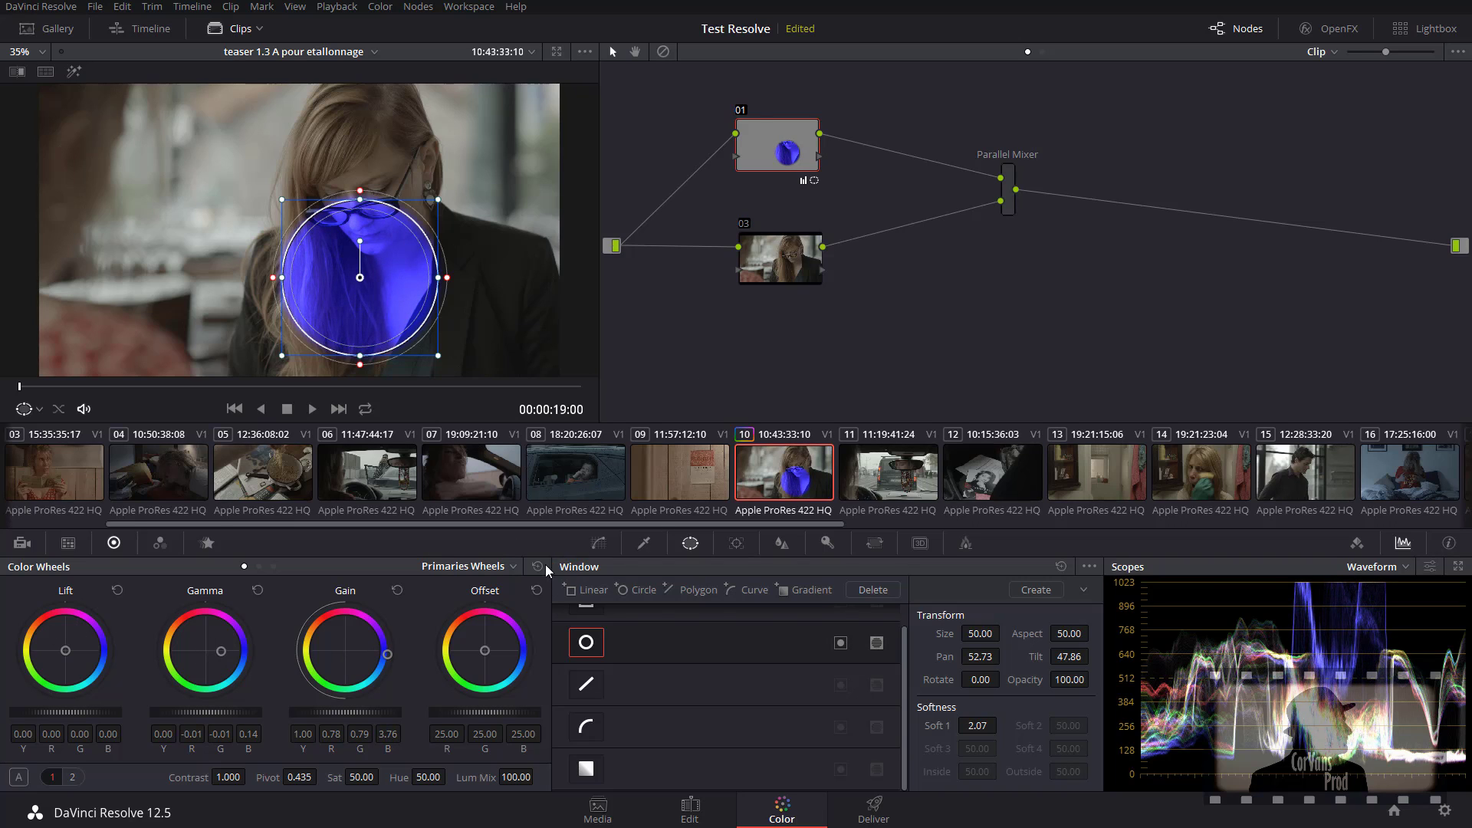
pyautogui.click(601, 543)
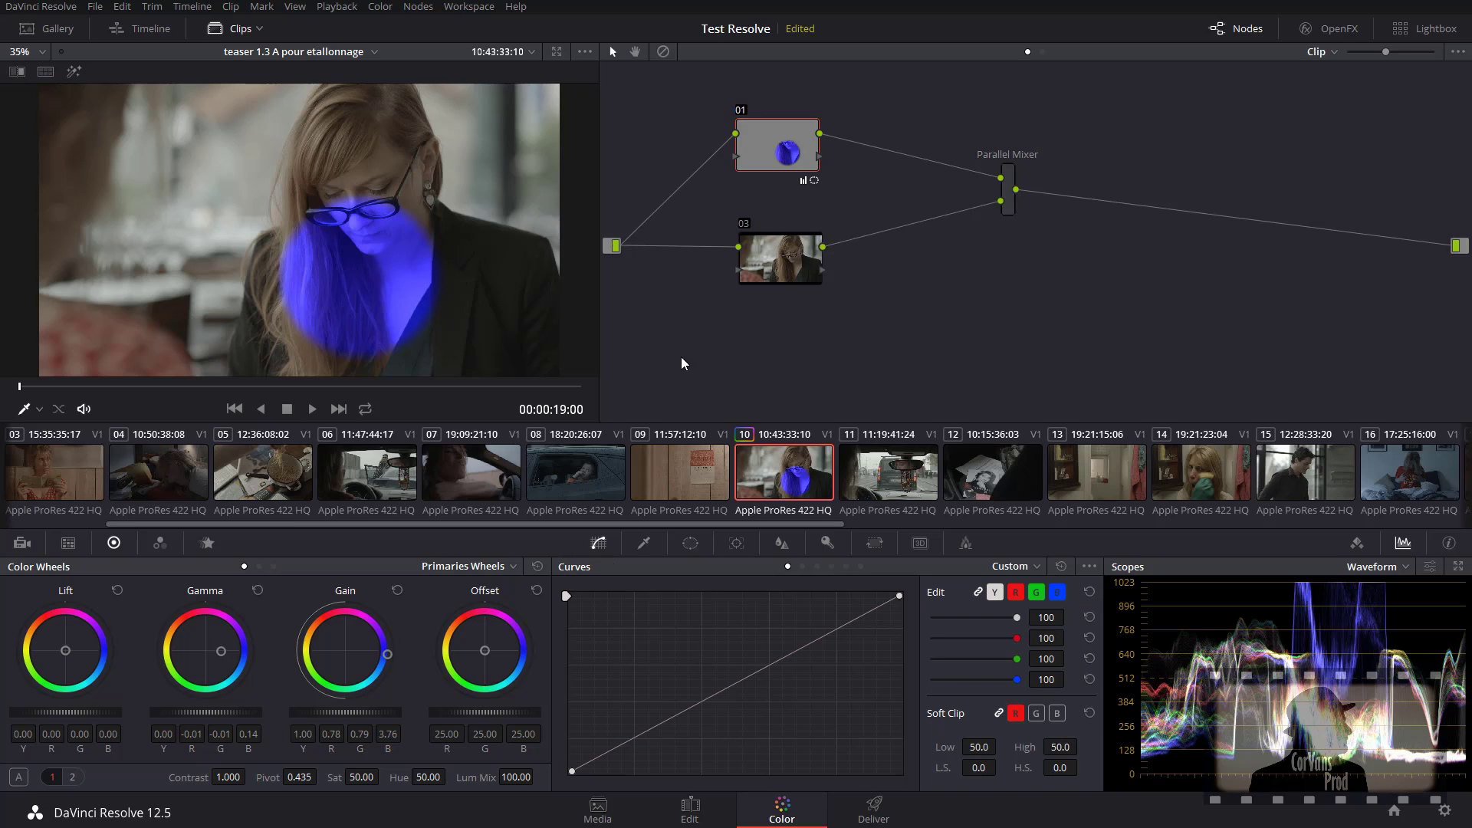
# Step: Add a circular window to node 03 and place it over the woman's face and shoulder at about pan 55.23, tilt 50.38
pyautogui.click(769, 280)
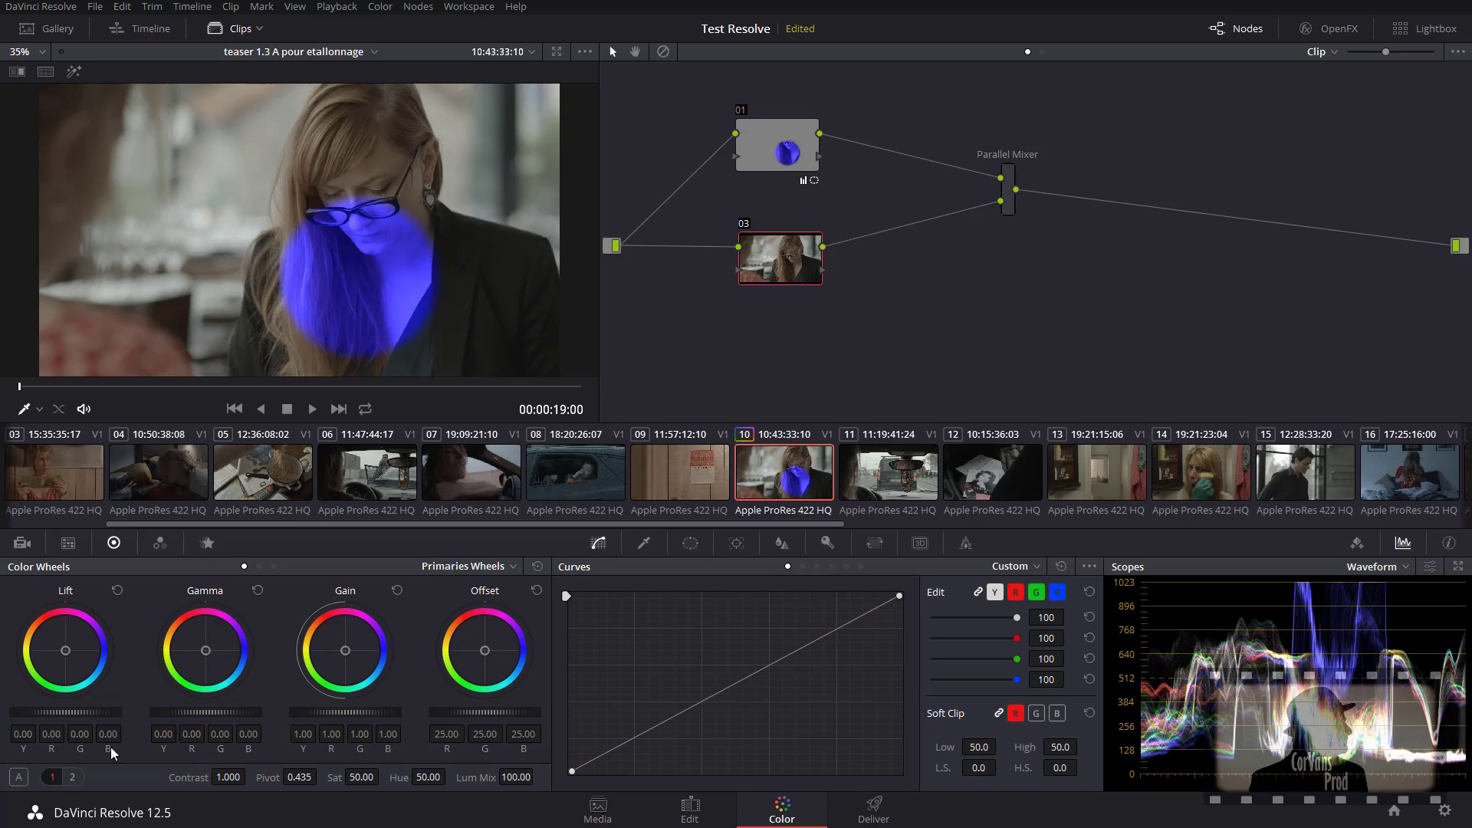
pyautogui.click(690, 543)
pyautogui.click(586, 642)
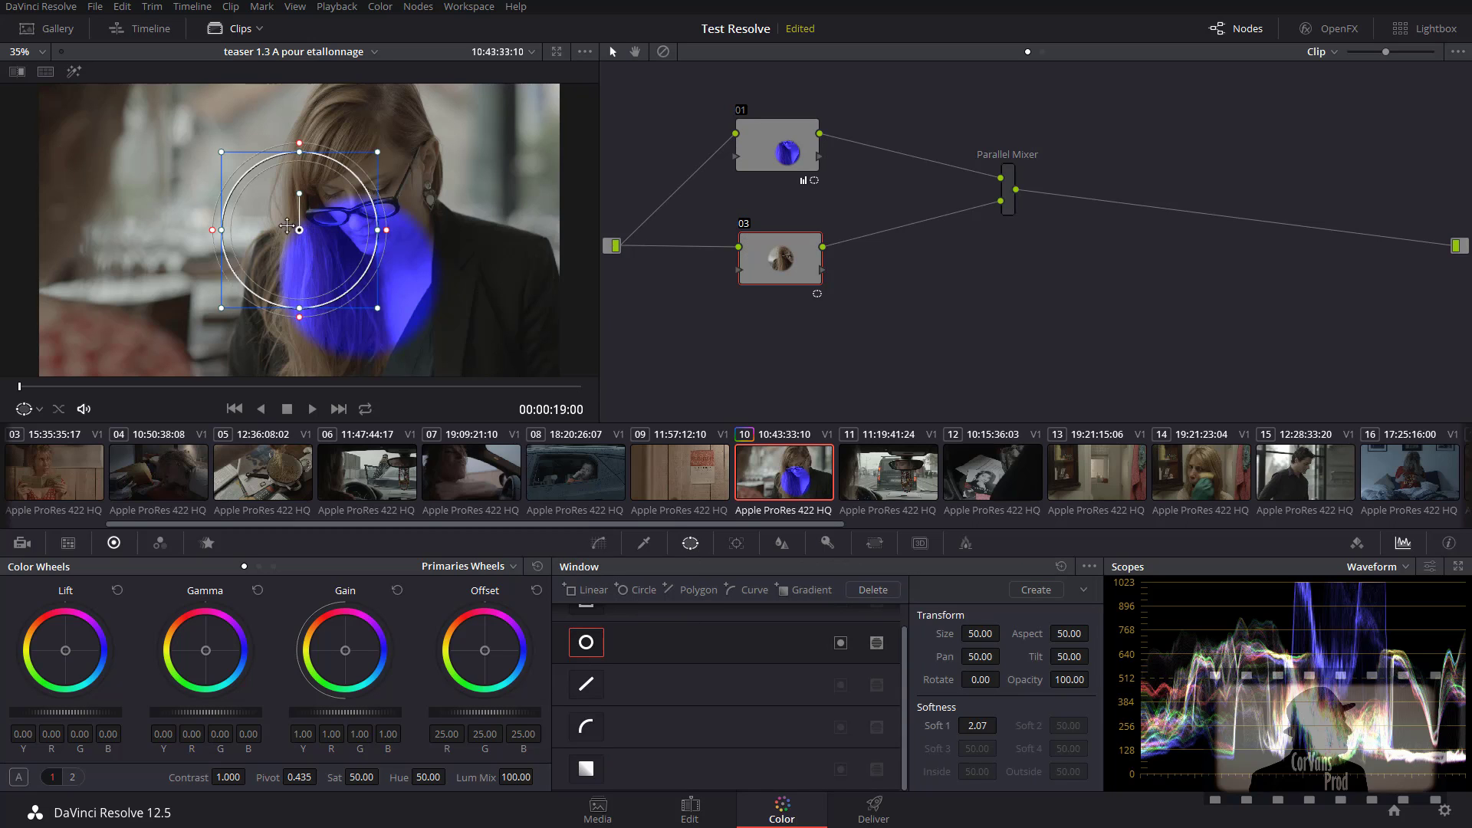
pyautogui.moveTo(301, 230); pyautogui.dragTo(418, 223)
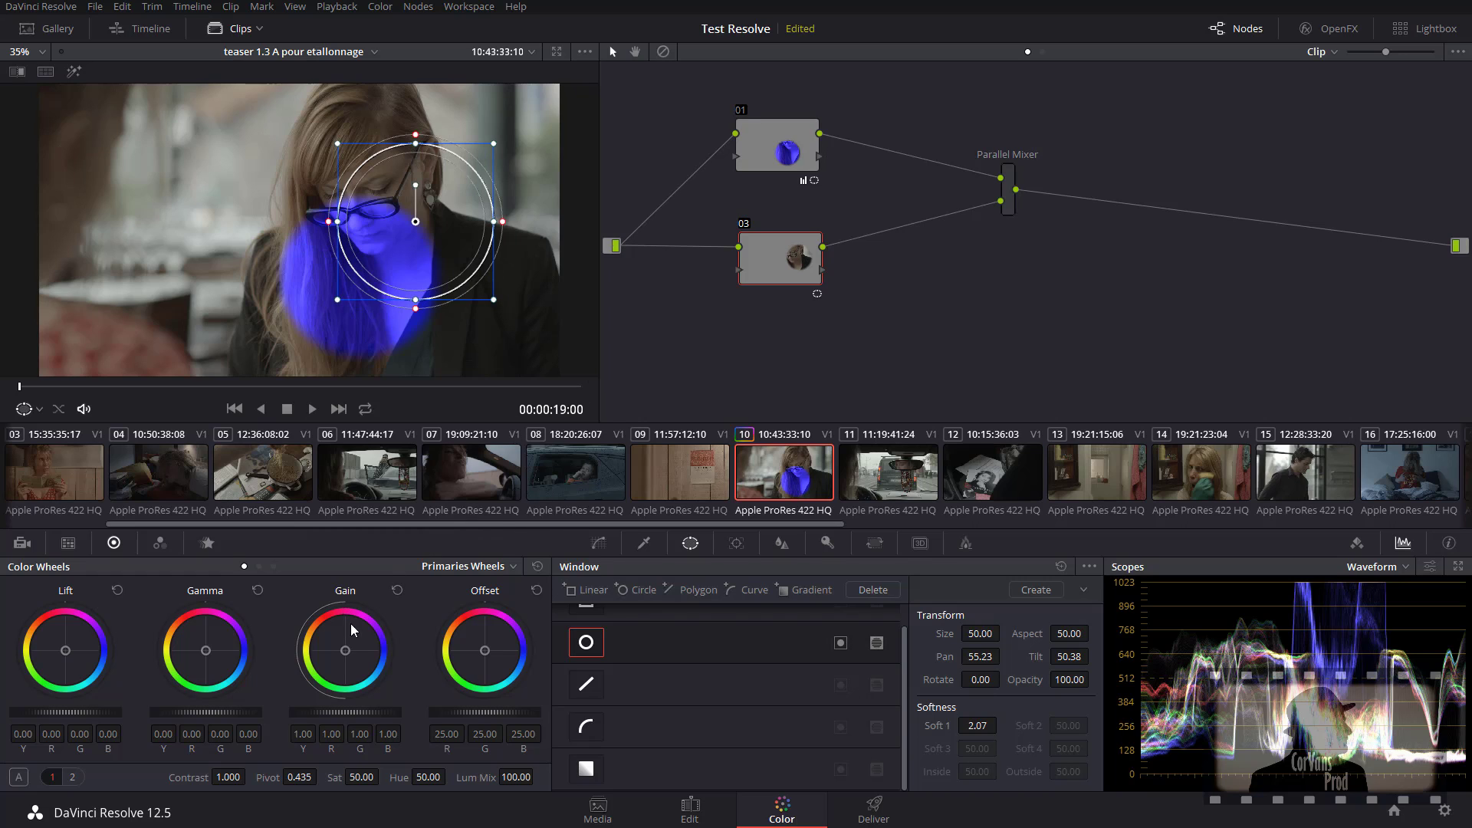
# Step: Tint node 03's circle yellow with gain R 1.05, G 1.14, B 0.01, gamma blue -1.00 and lift blue -0.26, then hide the outline
pyautogui.moveTo(346, 649); pyautogui.dragTo(313, 649)
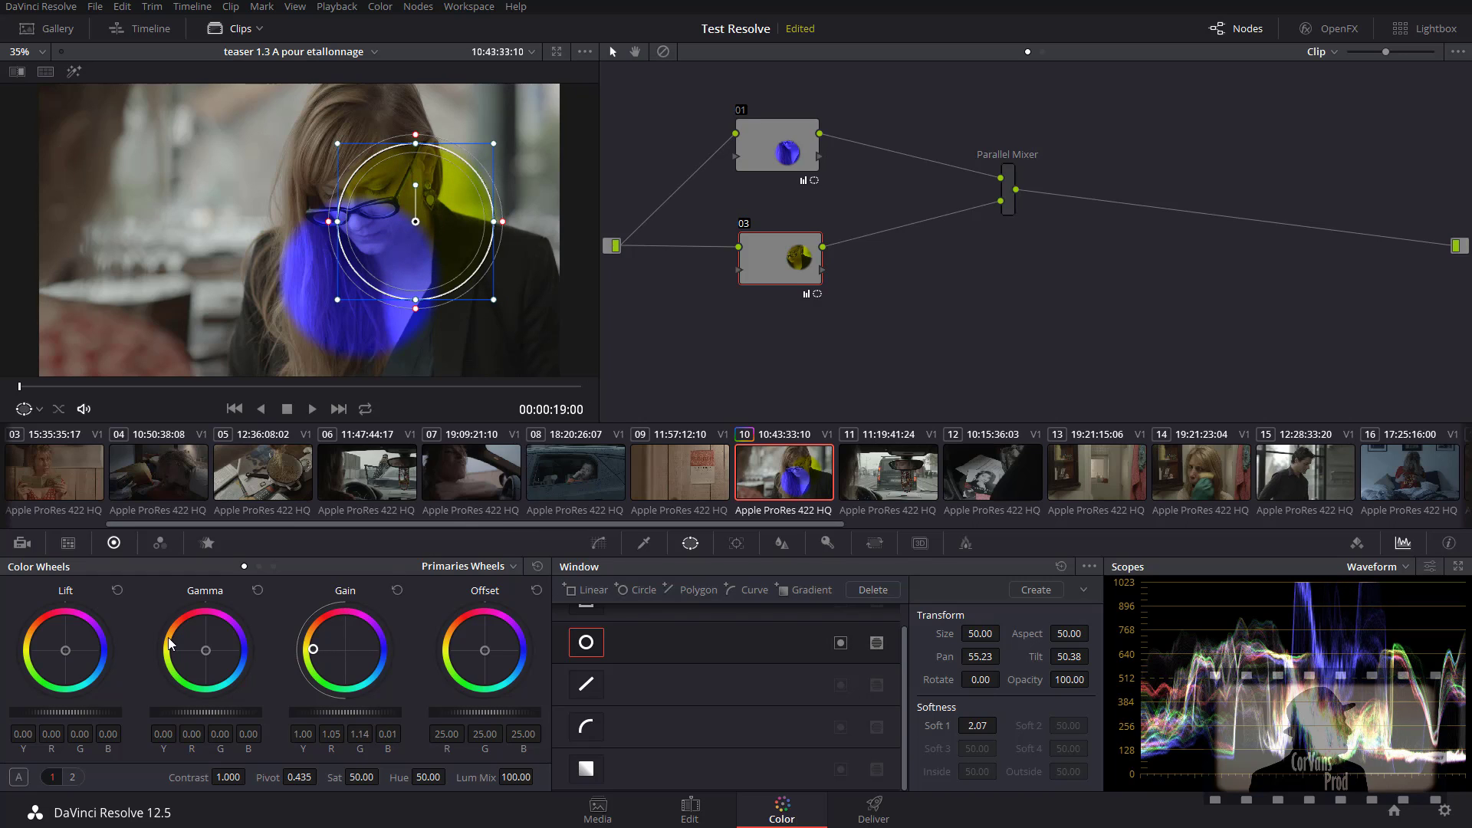
pyautogui.moveTo(205, 650); pyautogui.dragTo(163, 649)
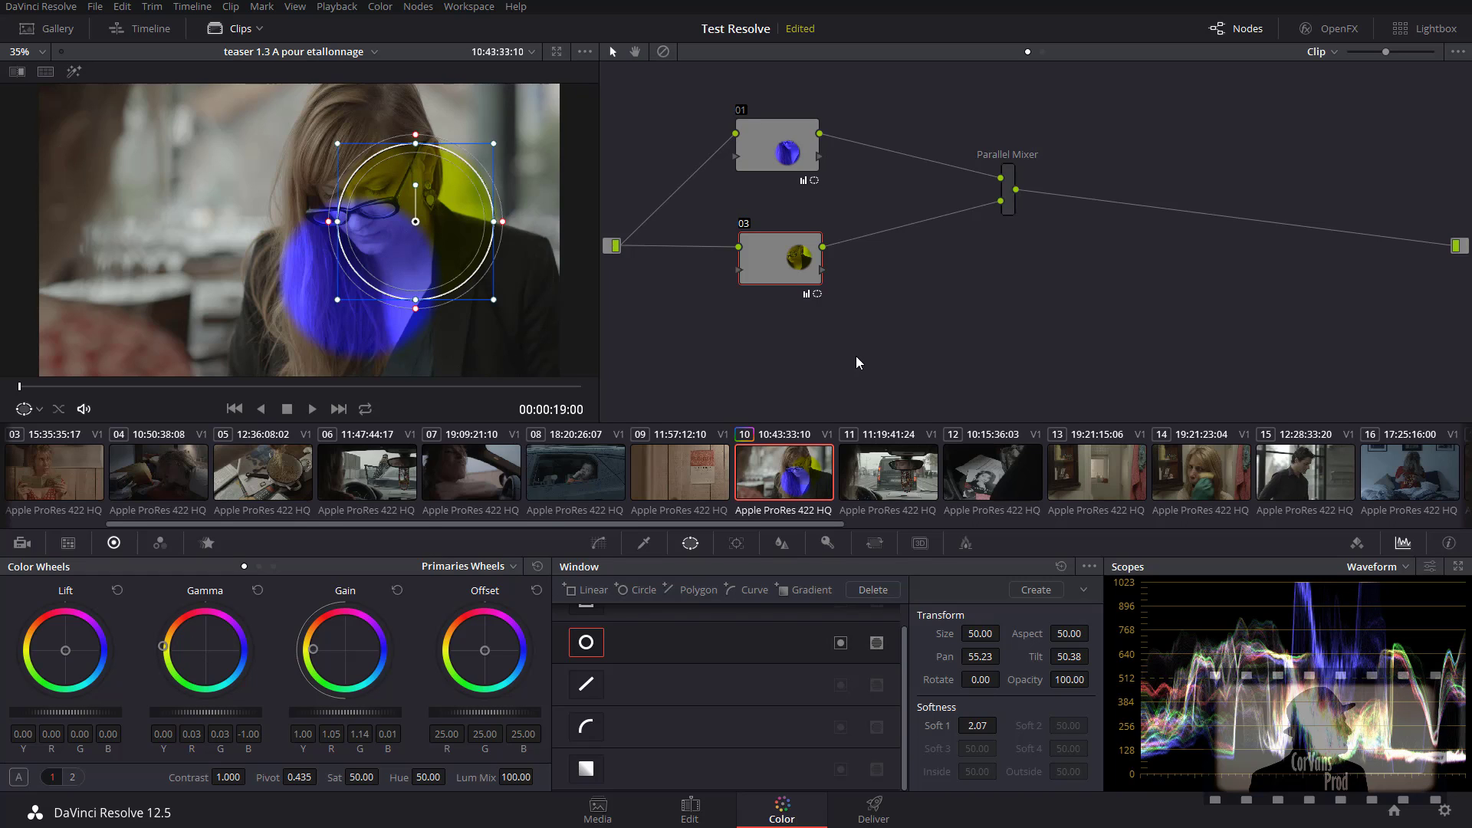
pyautogui.moveTo(69, 654); pyautogui.dragTo(47, 646)
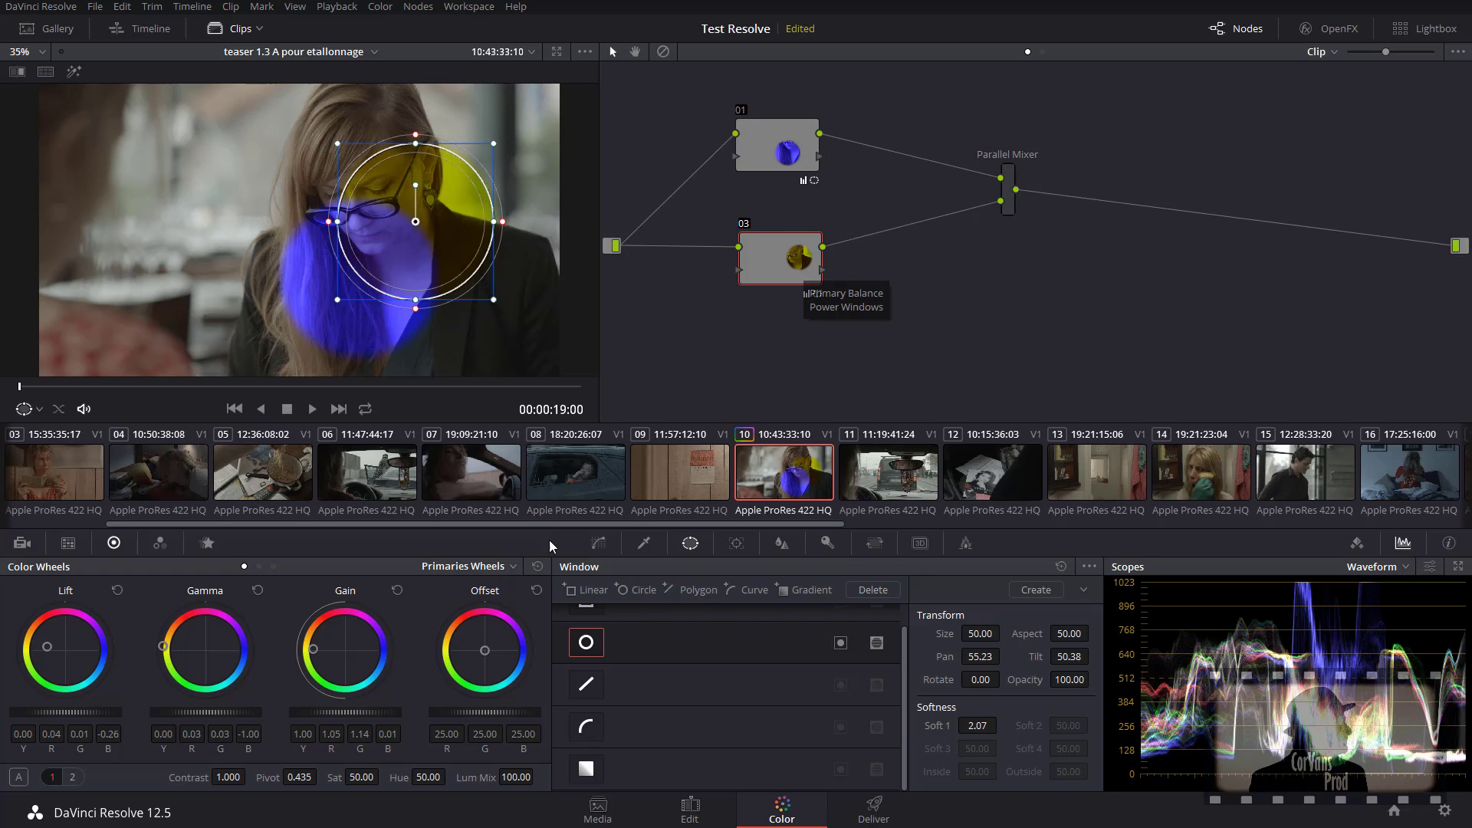
pyautogui.click(598, 542)
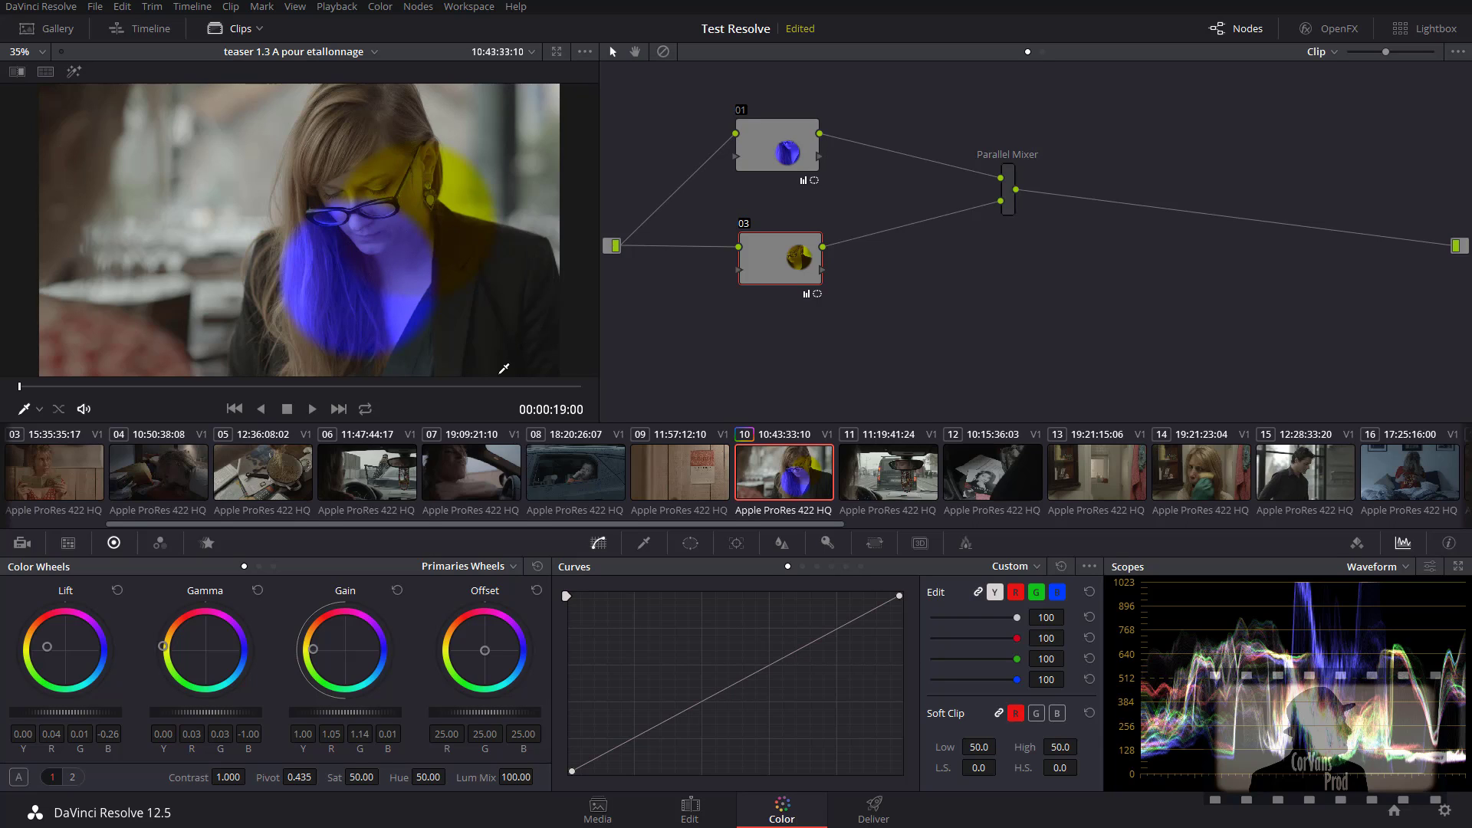
# Step: Adjust node 01 to gamma blue 0.08 and gain blue 3.63, and set node 03's lift blue to -0.45
pyautogui.click(768, 152)
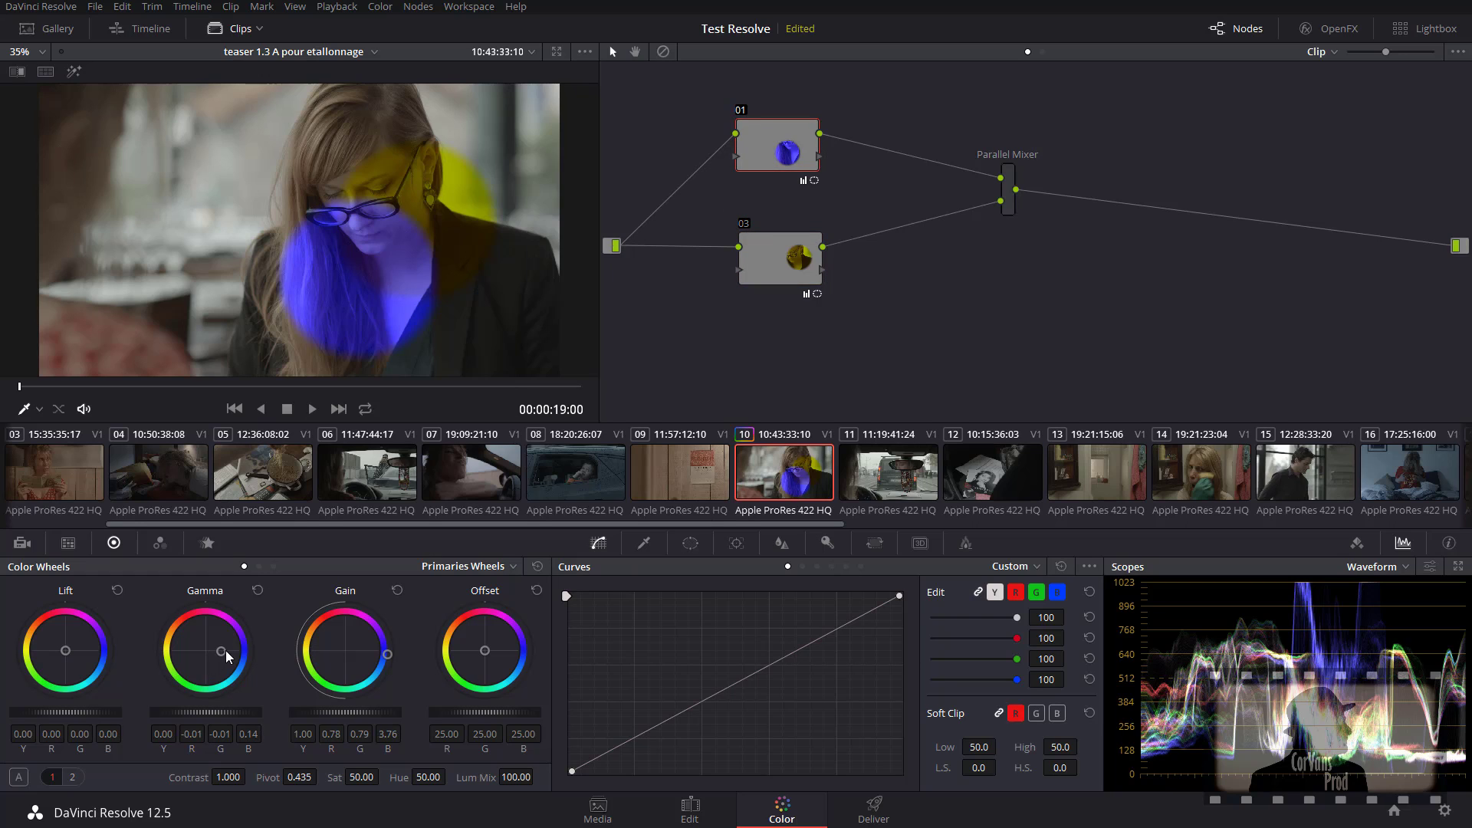
pyautogui.moveTo(222, 655); pyautogui.dragTo(216, 652)
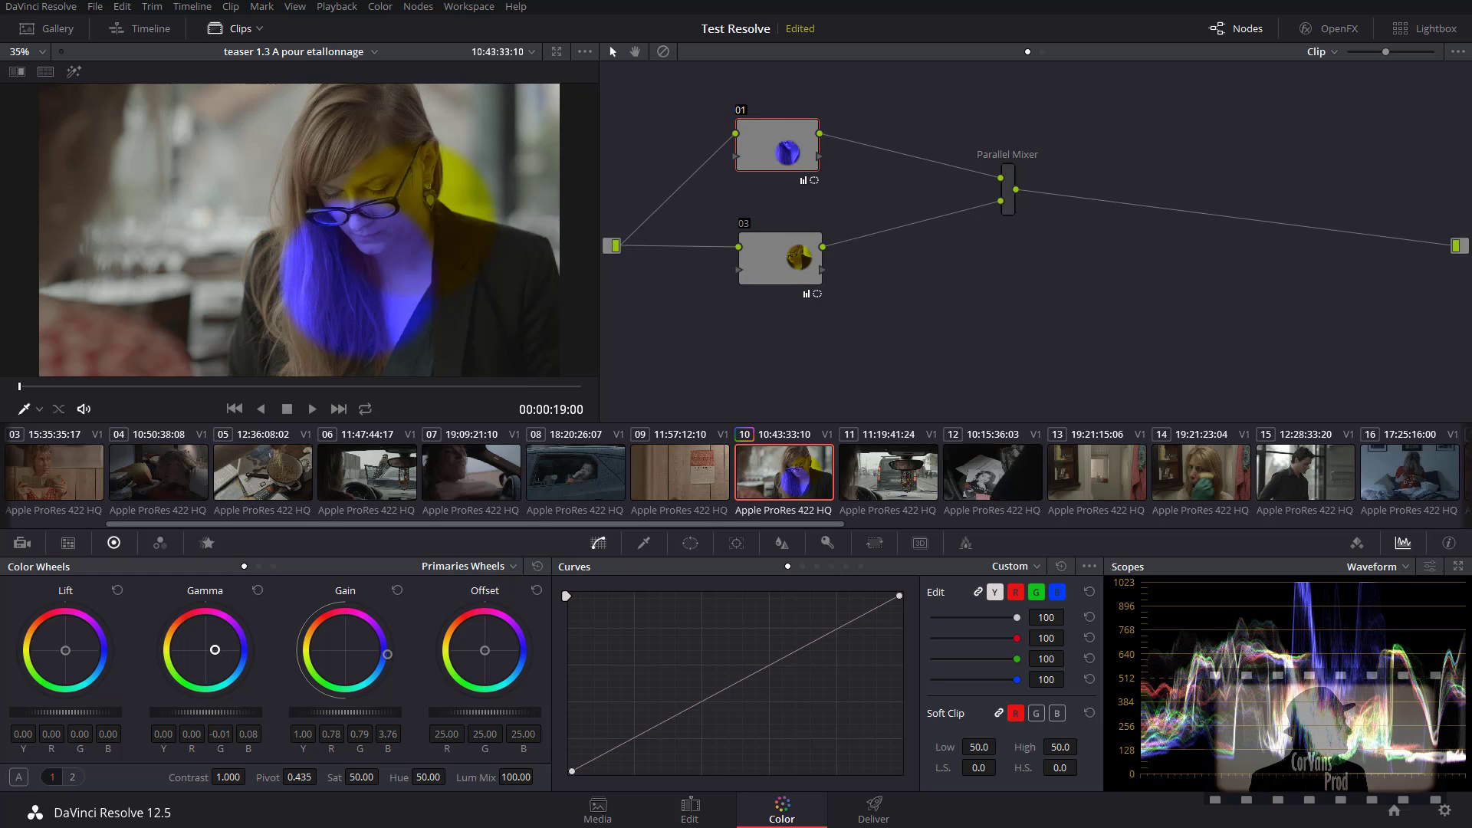
pyautogui.moveTo(378, 649); pyautogui.dragTo(375, 649)
pyautogui.click(793, 240)
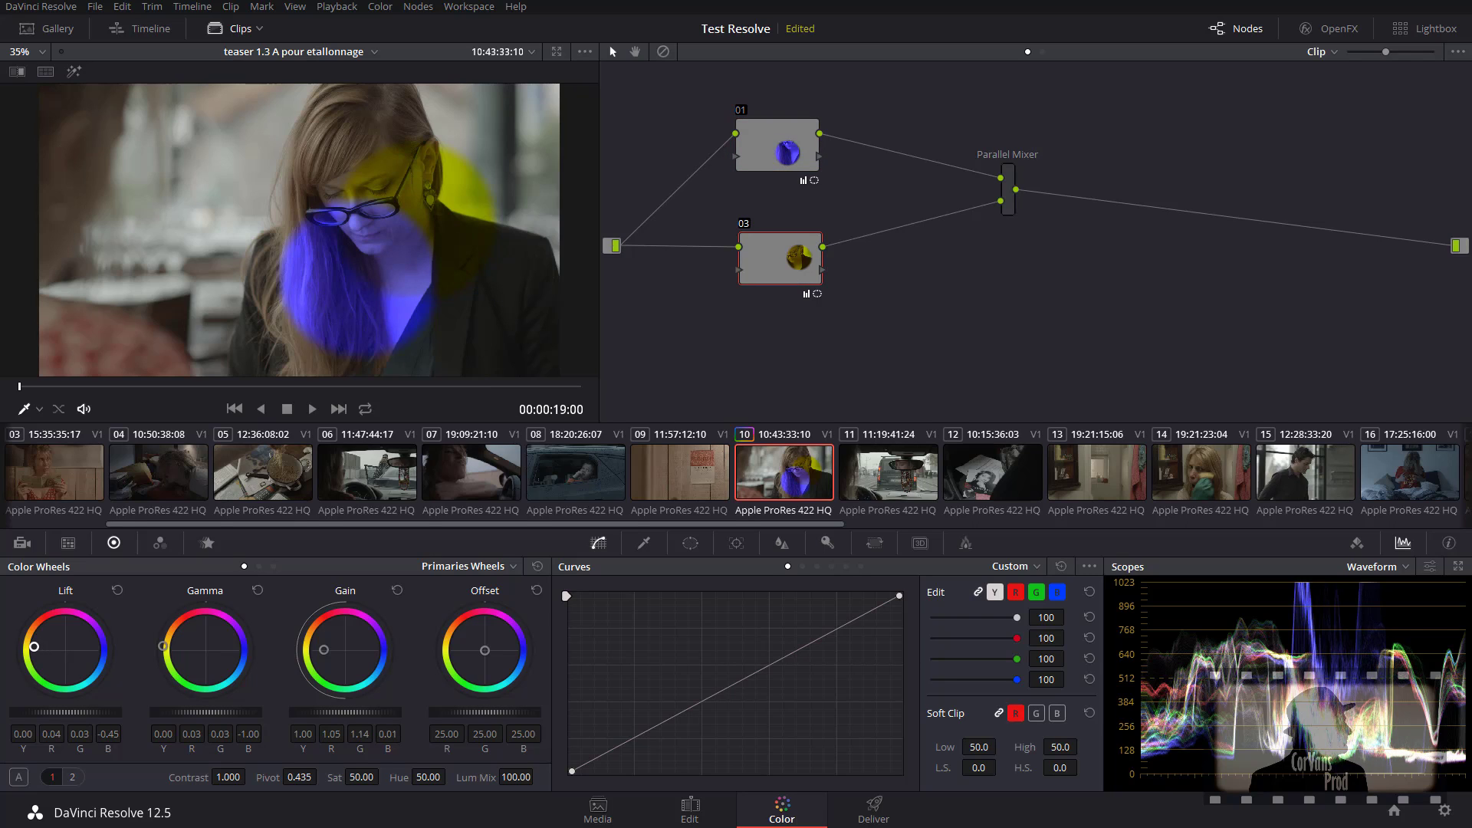
pyautogui.moveTo(44, 641); pyautogui.dragTo(33, 647)
# Step: Set node 01's gain to R 0.89, G 0.82, B 3.12 and gamma blue to 0.13, then shift its circle over the jacket
pyautogui.click(795, 152)
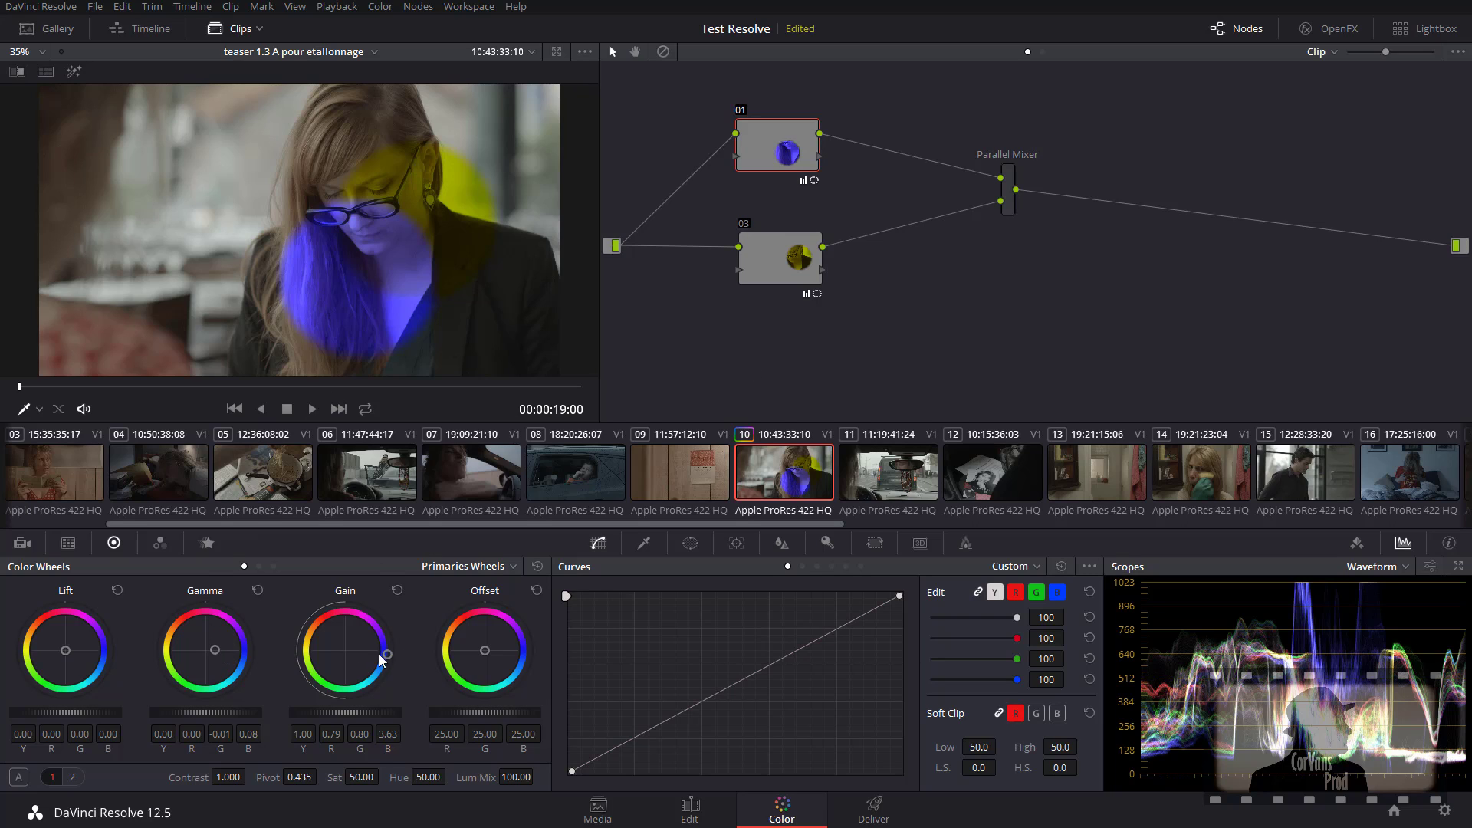
pyautogui.moveTo(379, 655); pyautogui.dragTo(379, 652)
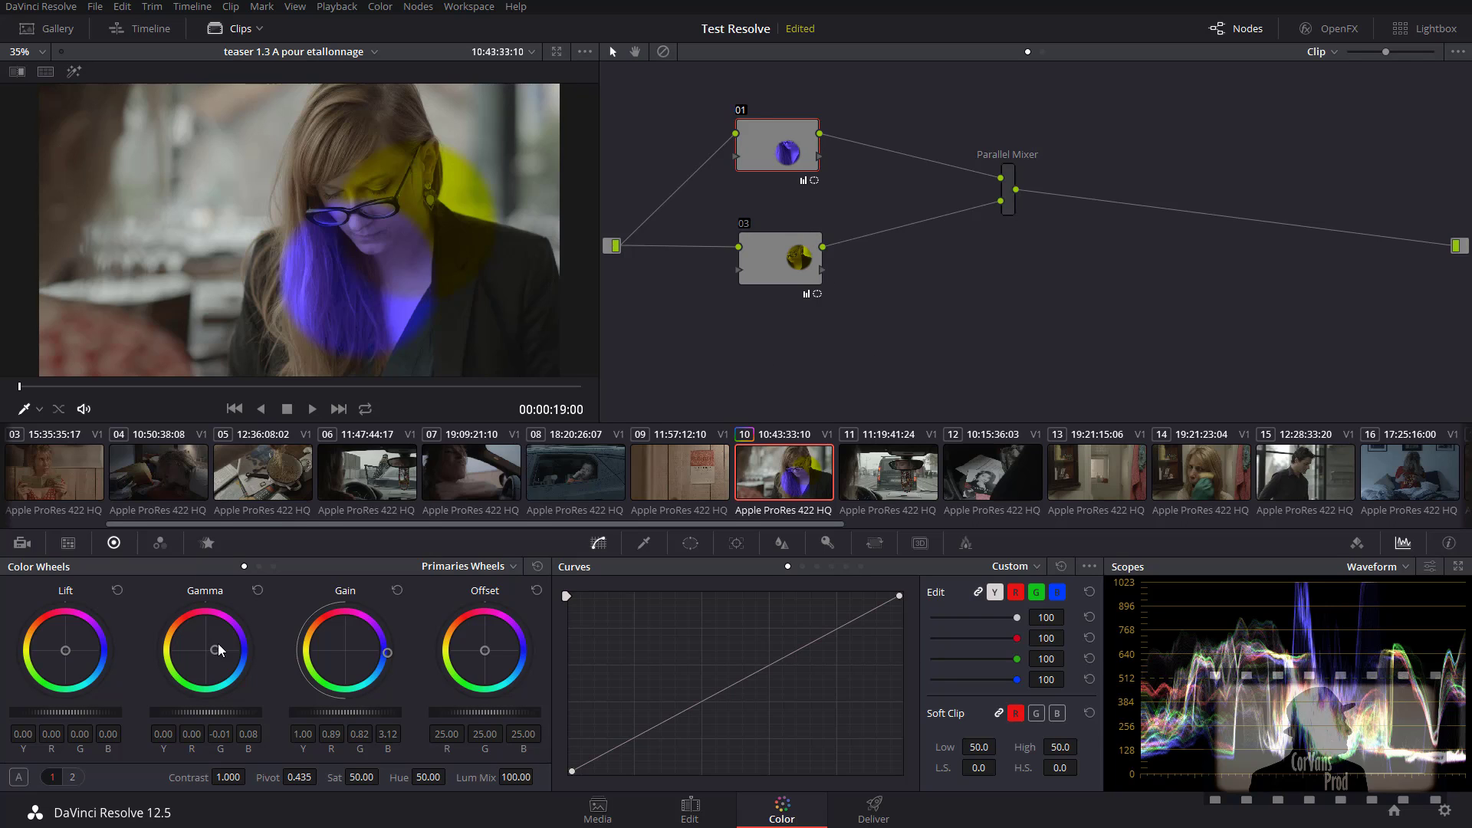
pyautogui.moveTo(218, 651); pyautogui.dragTo(259, 635)
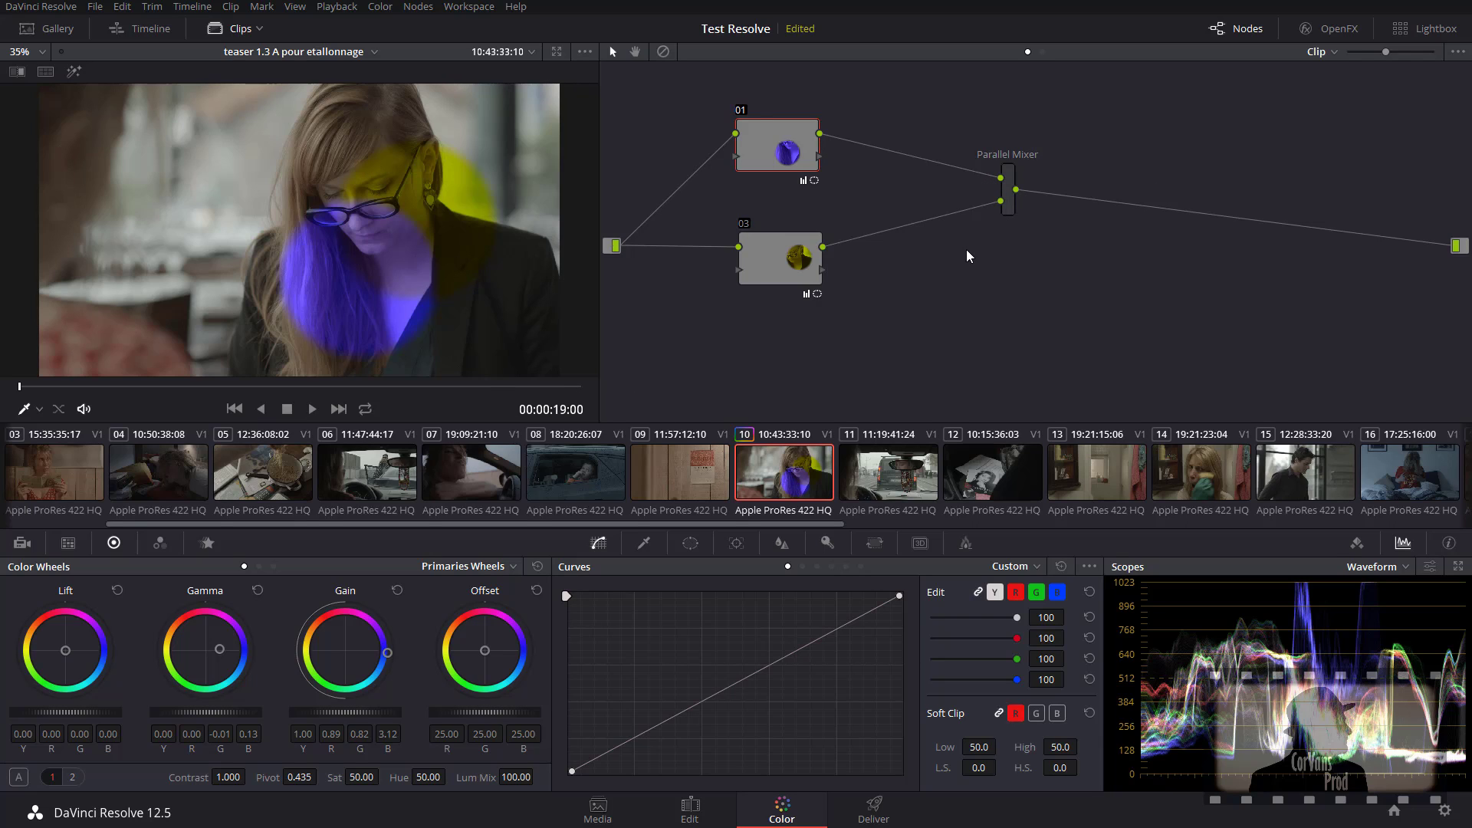
pyautogui.click(690, 543)
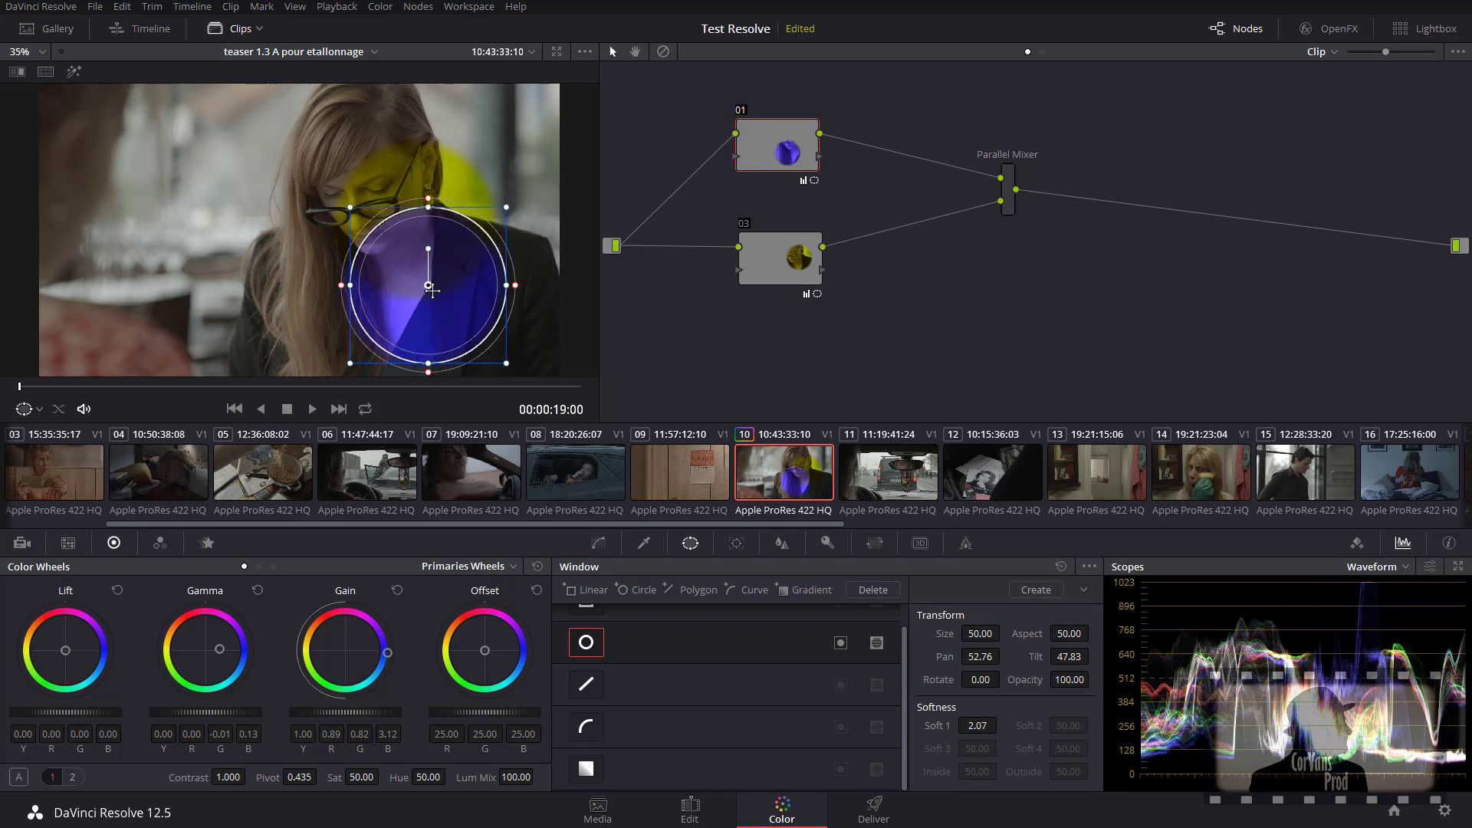
pyautogui.moveTo(433, 290)
pyautogui.mouseDown()
pyautogui.moveTo(448, 162)
pyautogui.moveTo(388, 207)
pyautogui.moveTo(409, 241)
pyautogui.moveTo(402, 211)
pyautogui.moveTo(350, 218)
pyautogui.moveTo(315, 293)
pyautogui.moveTo(437, 233)
pyautogui.moveTo(378, 197)
pyautogui.moveTo(357, 268)
pyautogui.moveTo(430, 303)
pyautogui.mouseUp()
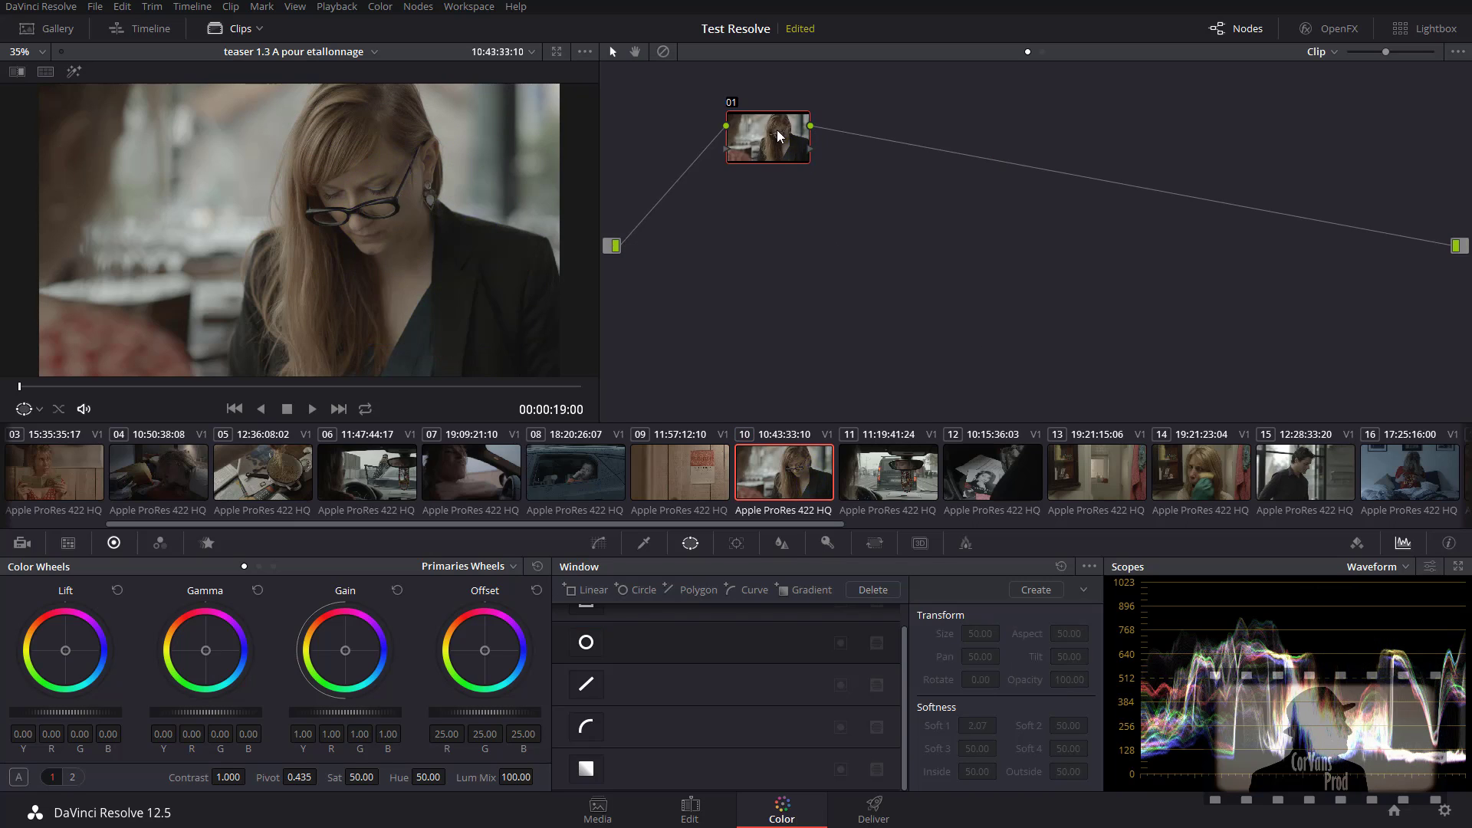
# Step: Move the clip's playhead to 00:00:19:18 and add an unconnected Layer Mixer to the node graph beside node 01
pyautogui.moveTo(776, 130); pyautogui.dragTo(780, 161)
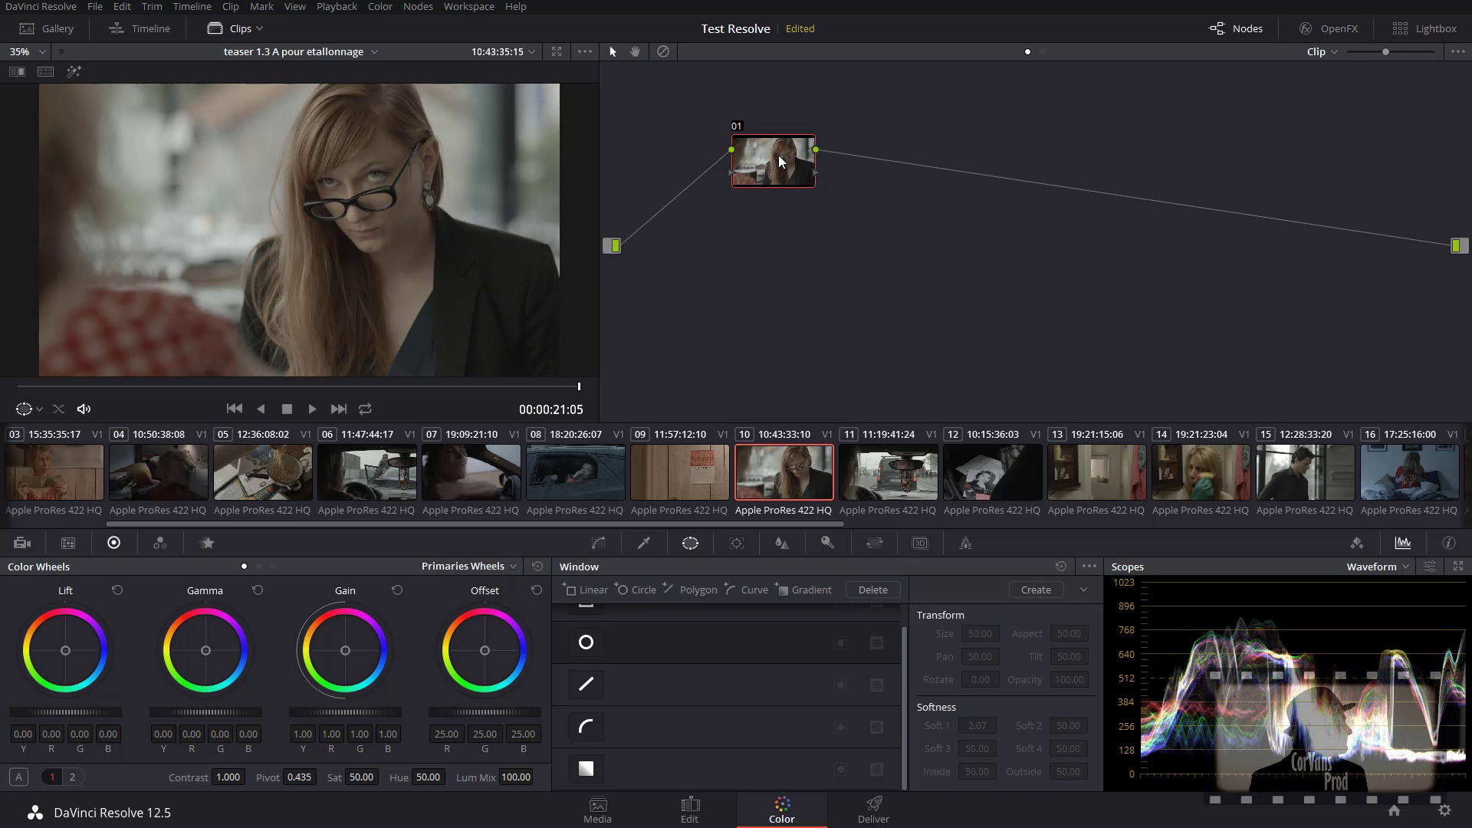
pyautogui.moveTo(161, 385); pyautogui.dragTo(211, 383)
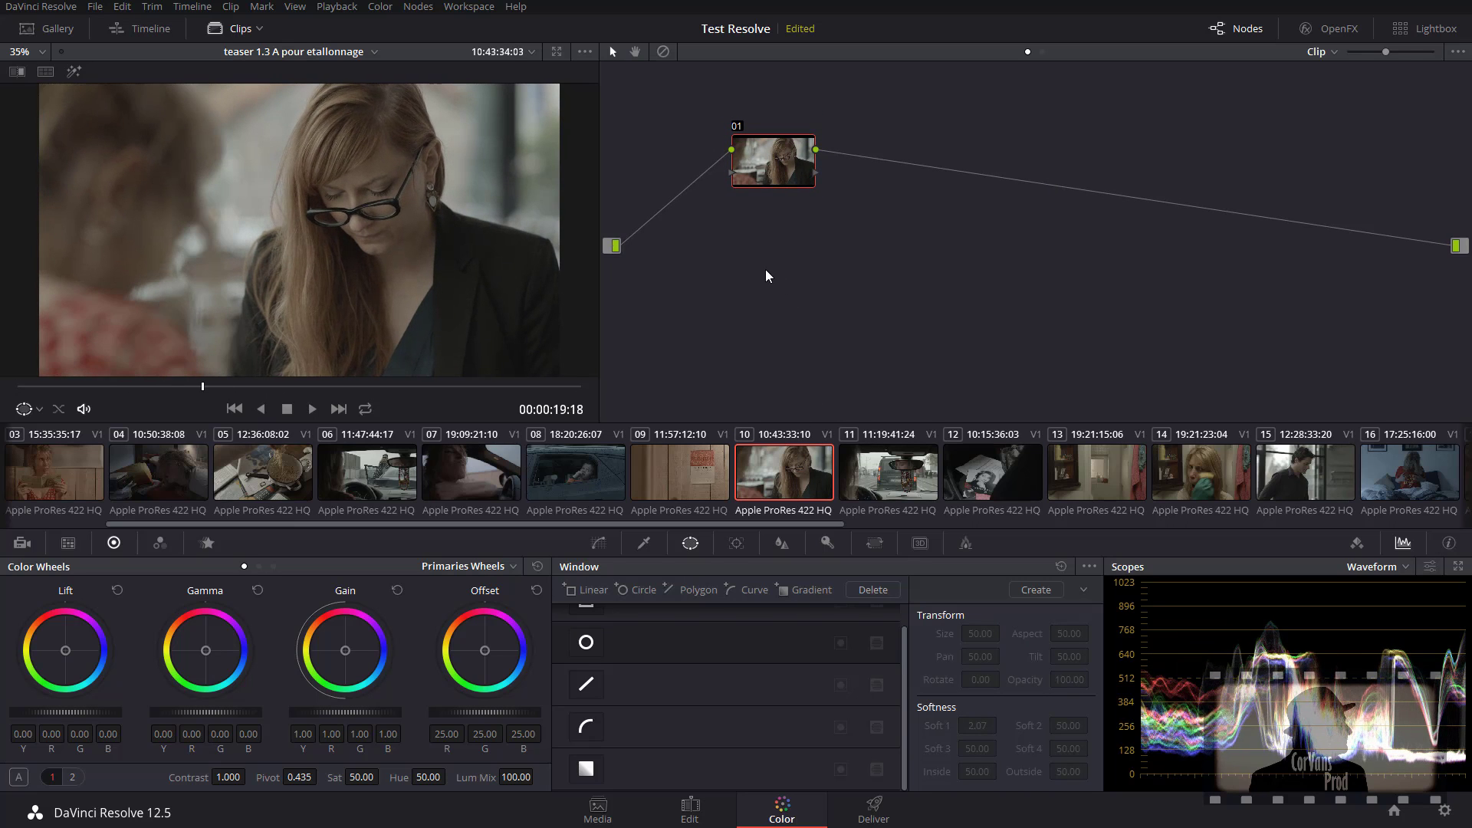
pyautogui.rightClick(800, 256)
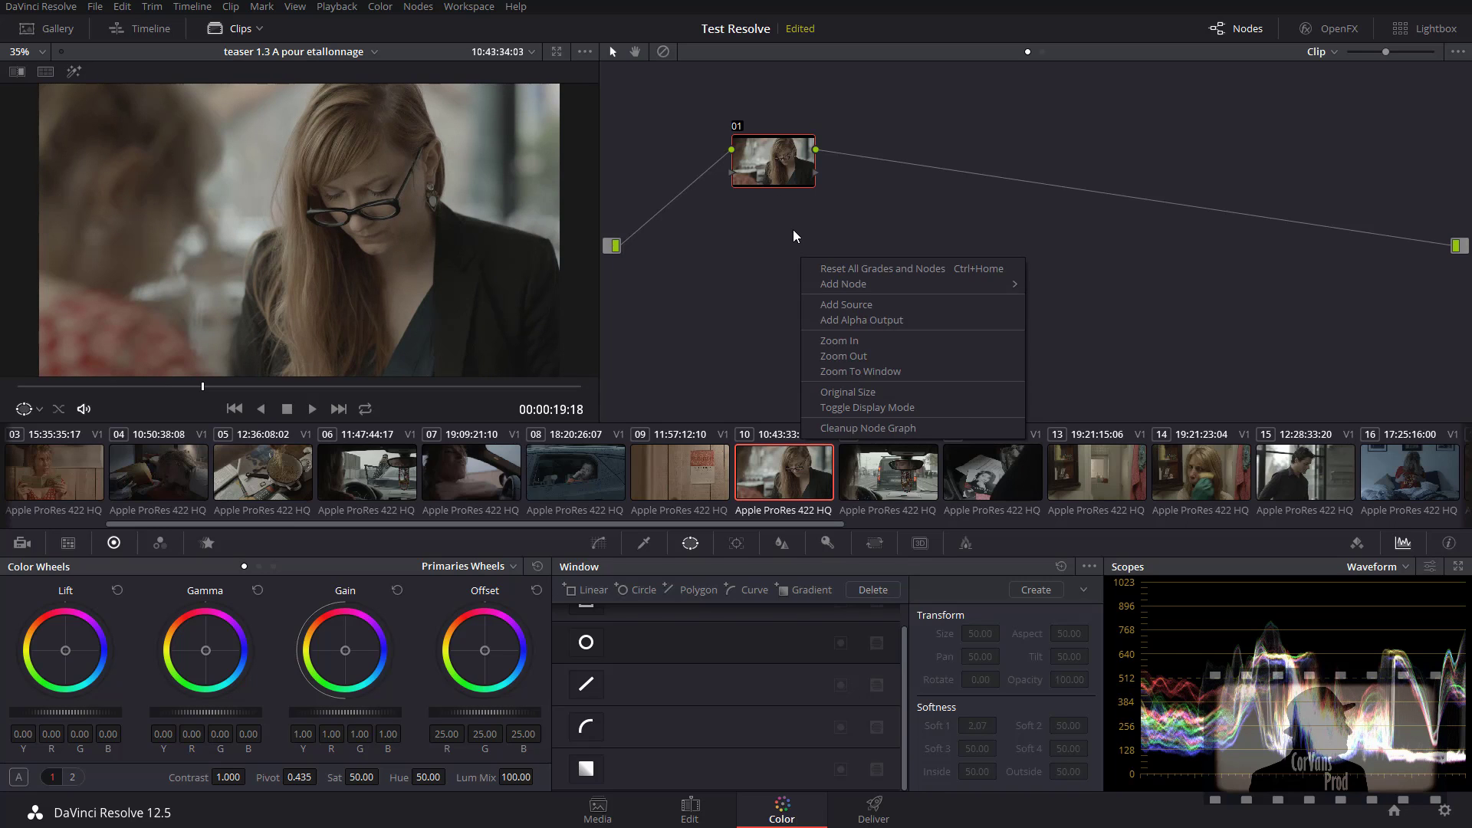
pyautogui.click(792, 228)
pyautogui.rightClick(782, 266)
pyautogui.moveTo(824, 287)
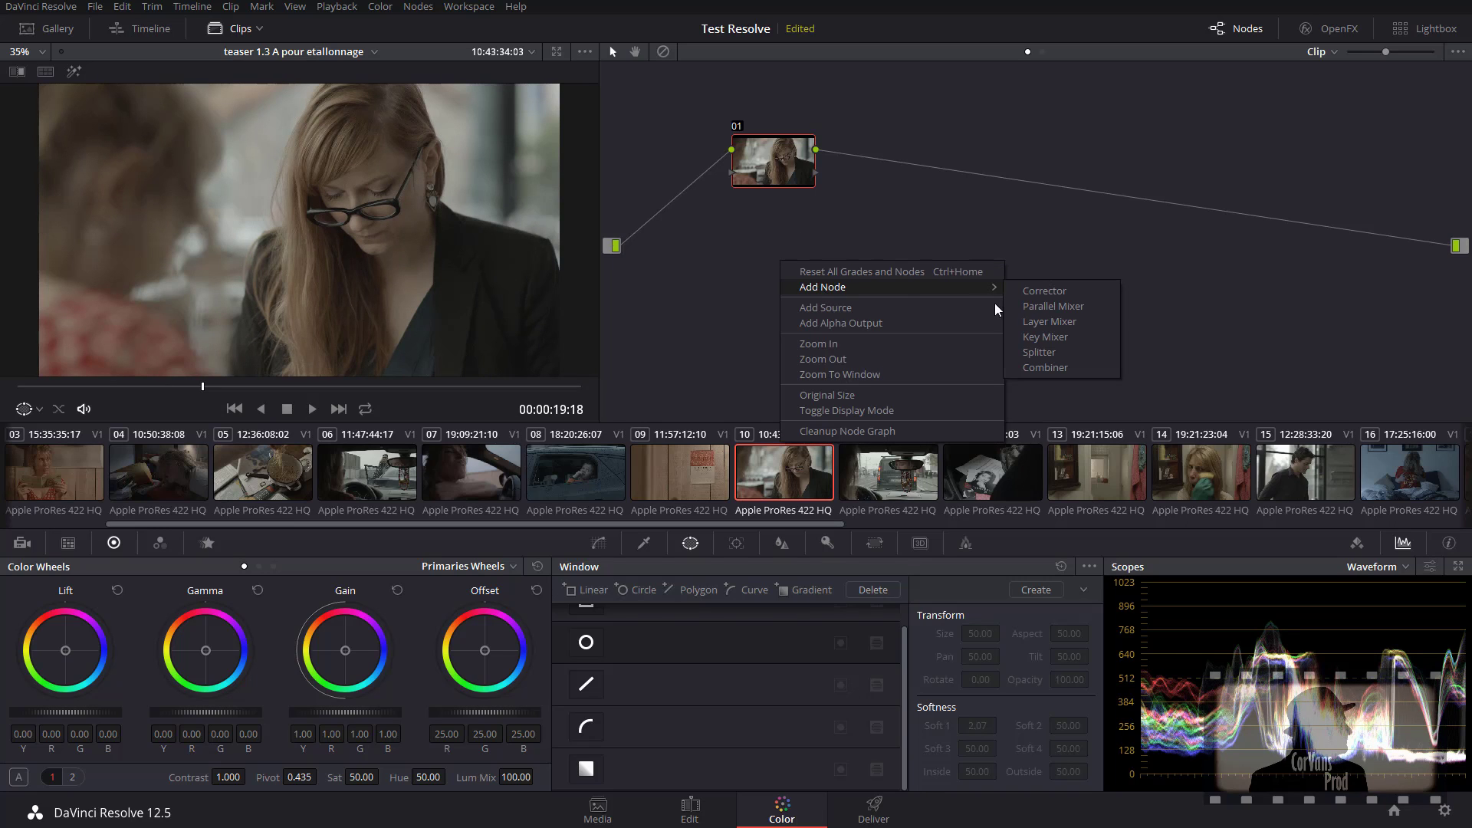
pyautogui.click(1054, 327)
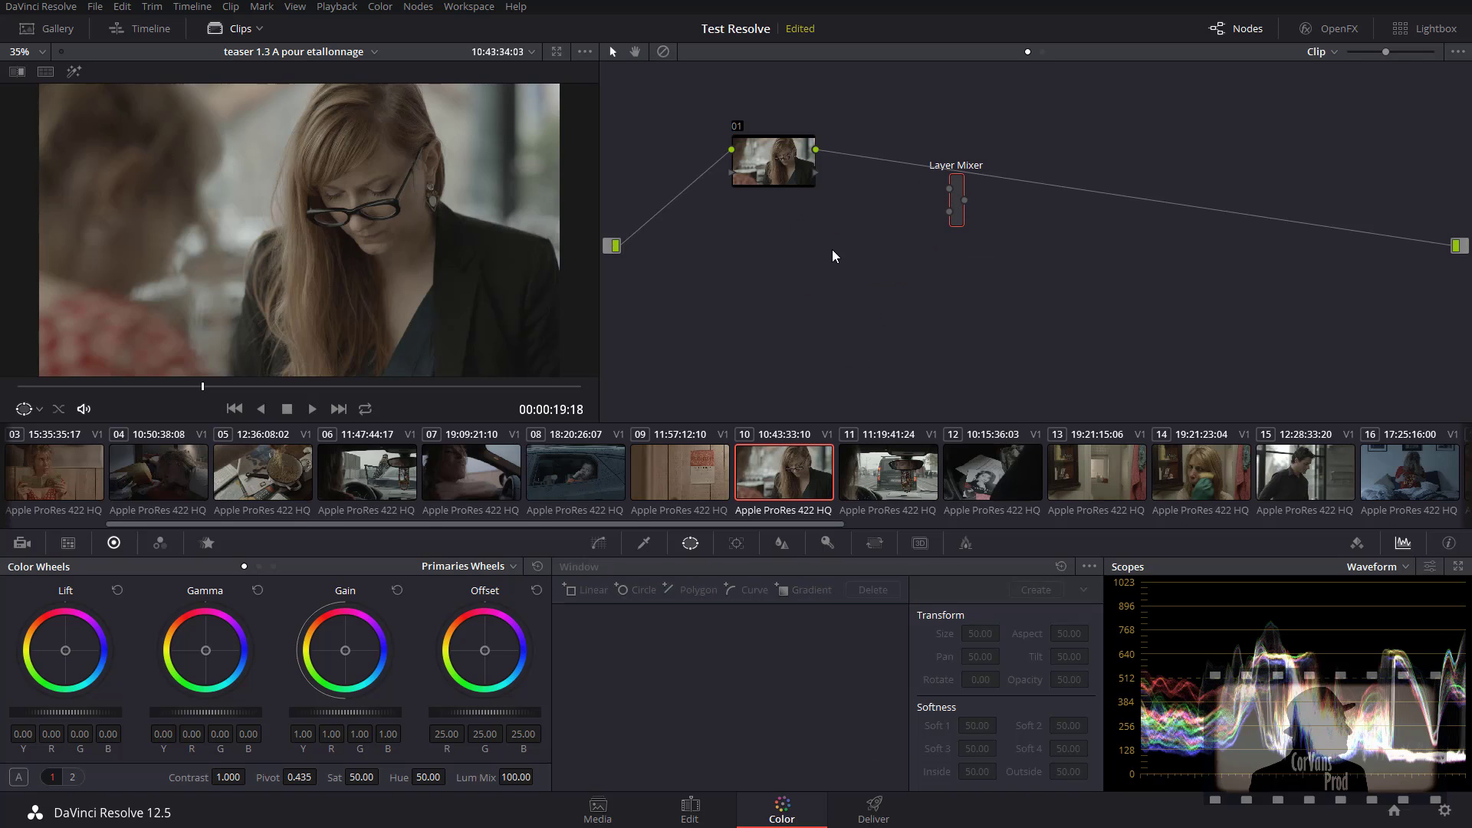
# Step: Add a Corrector node below node 01 and connect the source to its input
pyautogui.rightClick(719, 296)
pyautogui.moveTo(905, 315)
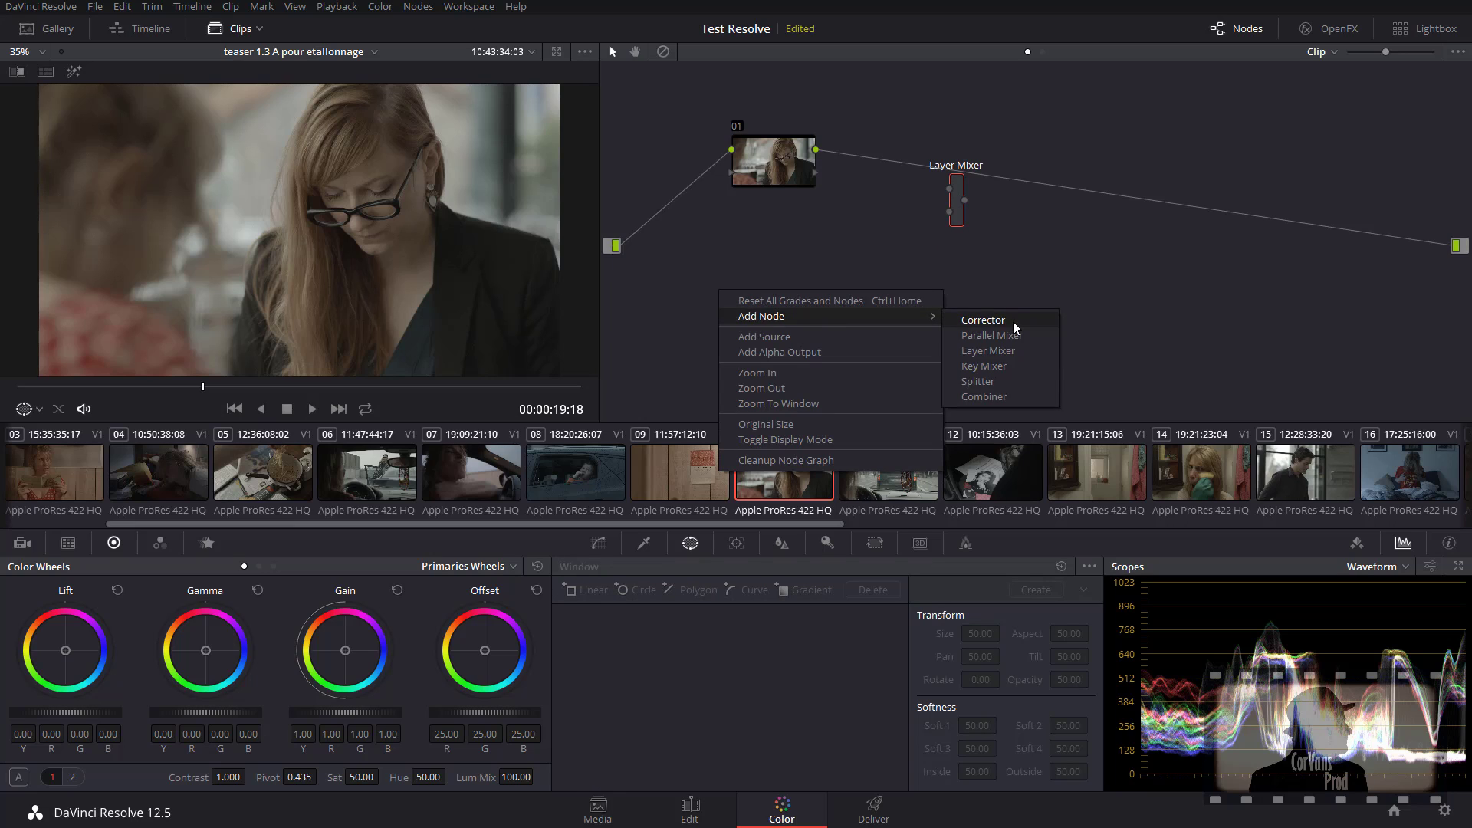
pyautogui.click(1012, 322)
pyautogui.moveTo(717, 282); pyautogui.dragTo(614, 246)
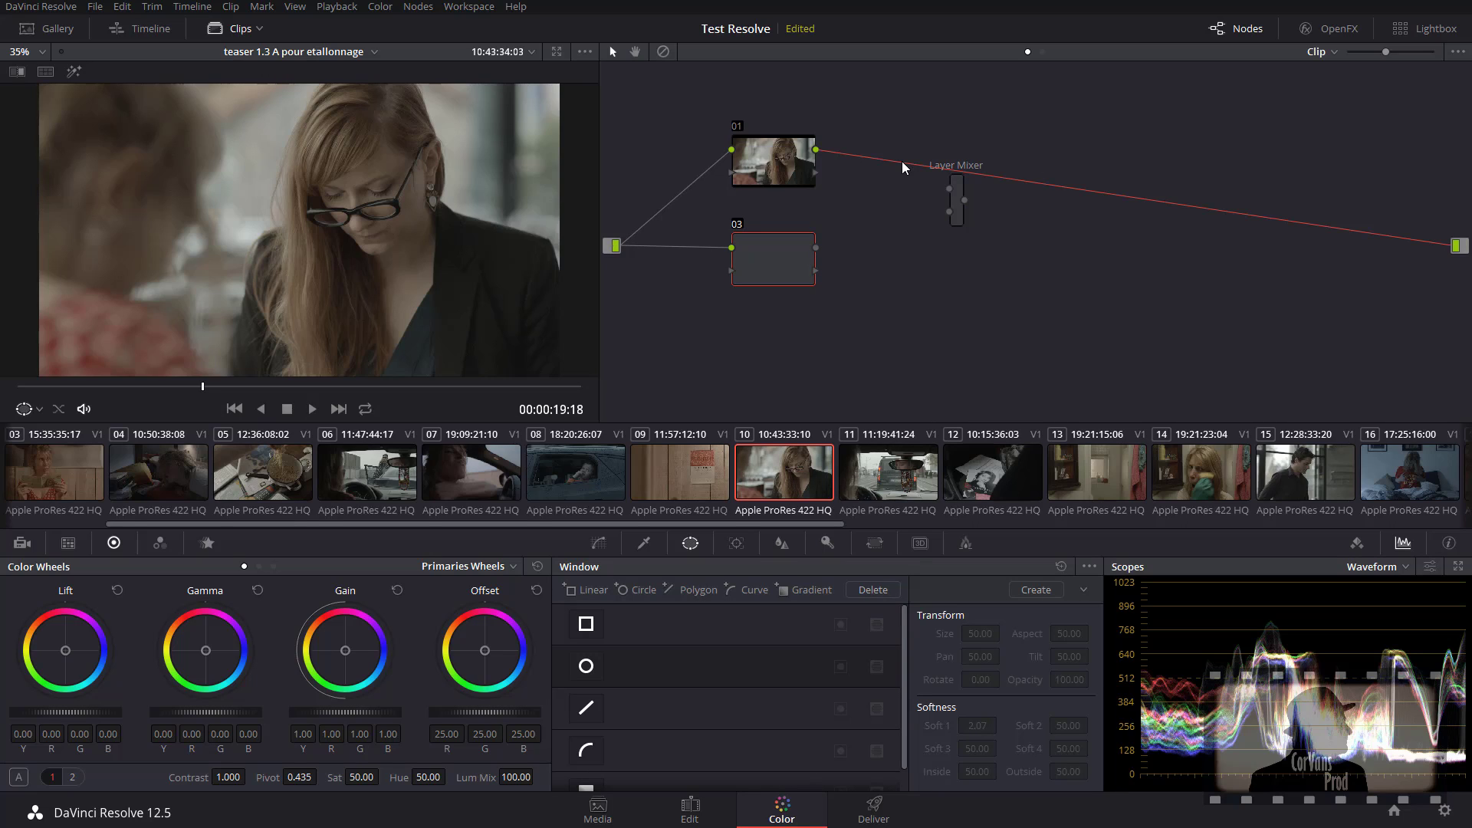
# Step: Delete the link from node 01 to the output and route nodes 01 and 03 through the Layer Mixer to the output
pyautogui.press('Delete')
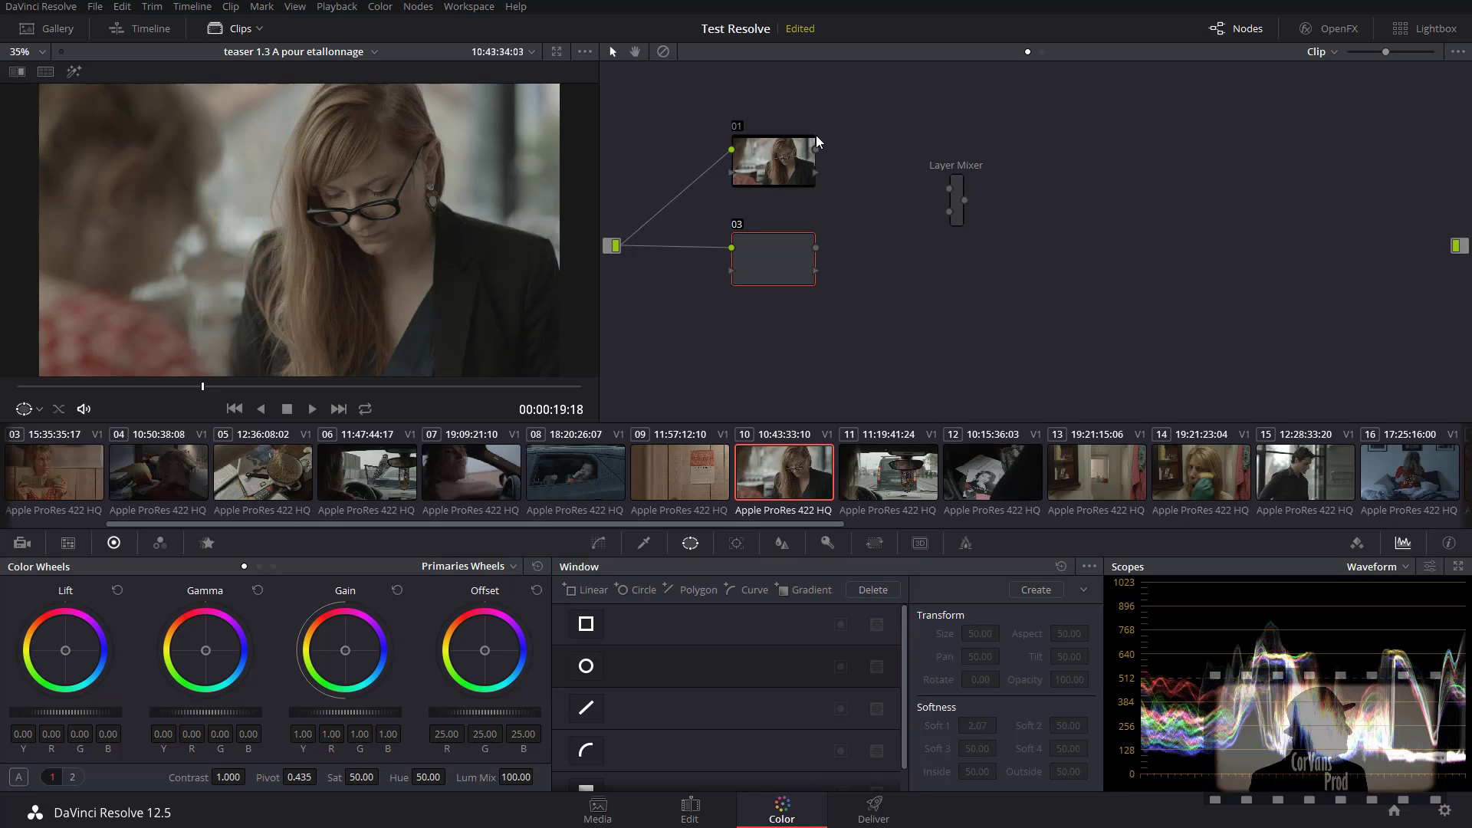
pyautogui.moveTo(815, 150); pyautogui.dragTo(949, 189)
pyautogui.moveTo(817, 247); pyautogui.dragTo(1457, 245)
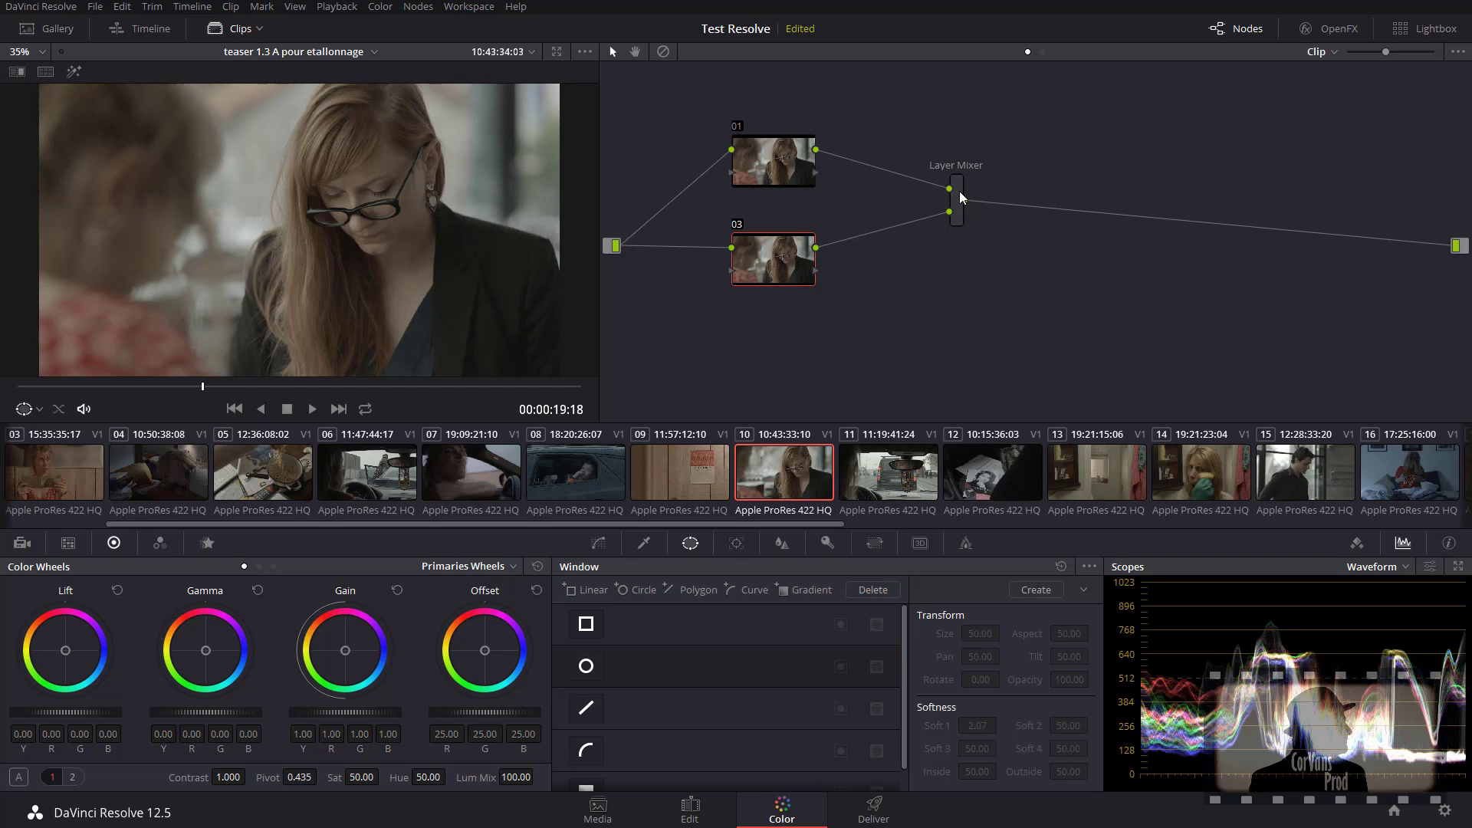
# Step: Rearrange the graph by raising the Layer Mixer and spreading nodes 01 and 03 farther apart
pyautogui.moveTo(956, 184); pyautogui.dragTo(961, 154)
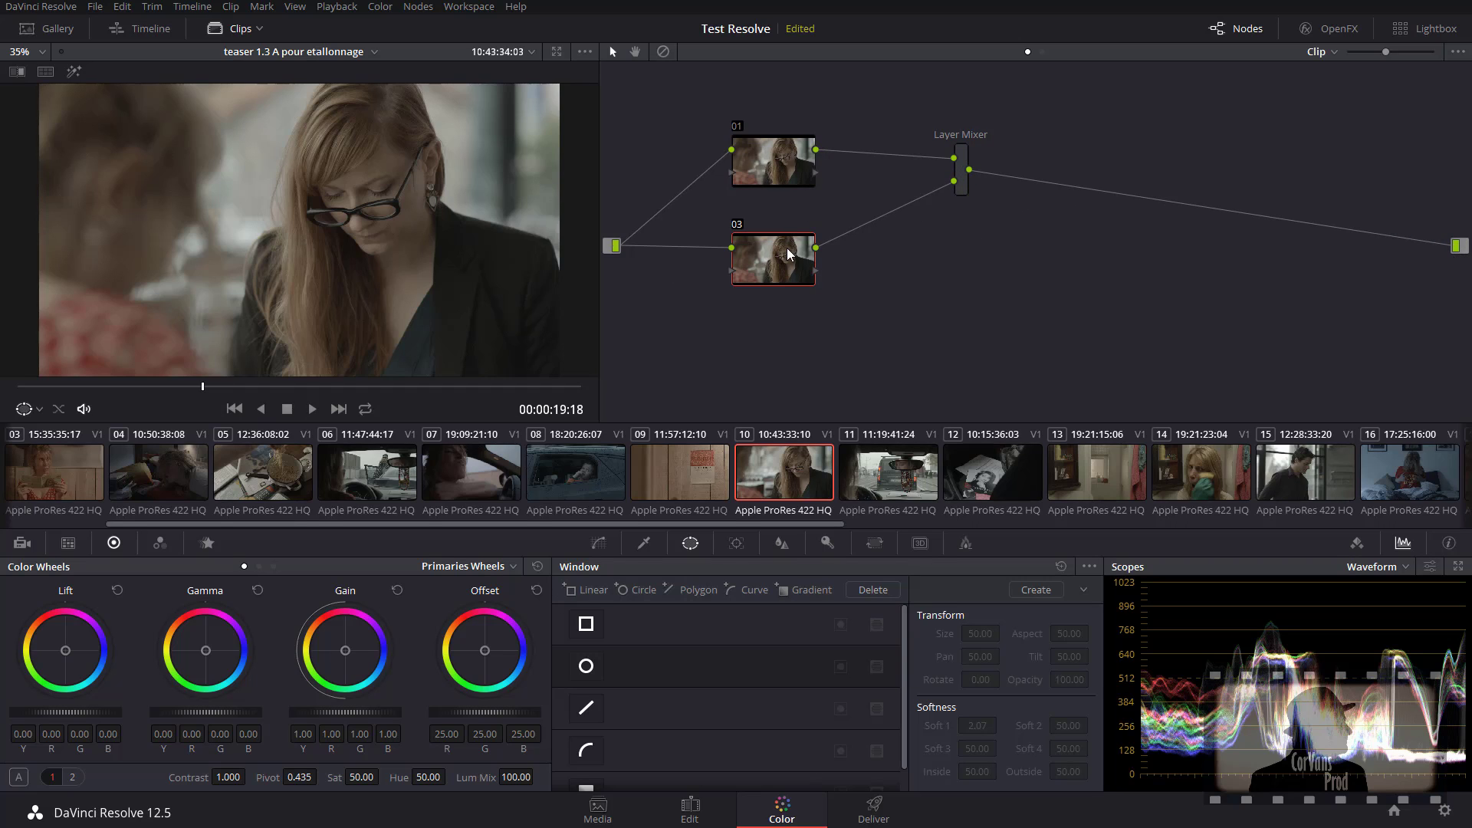
pyautogui.moveTo(788, 249); pyautogui.dragTo(825, 261)
pyautogui.moveTo(777, 157); pyautogui.dragTo(840, 126)
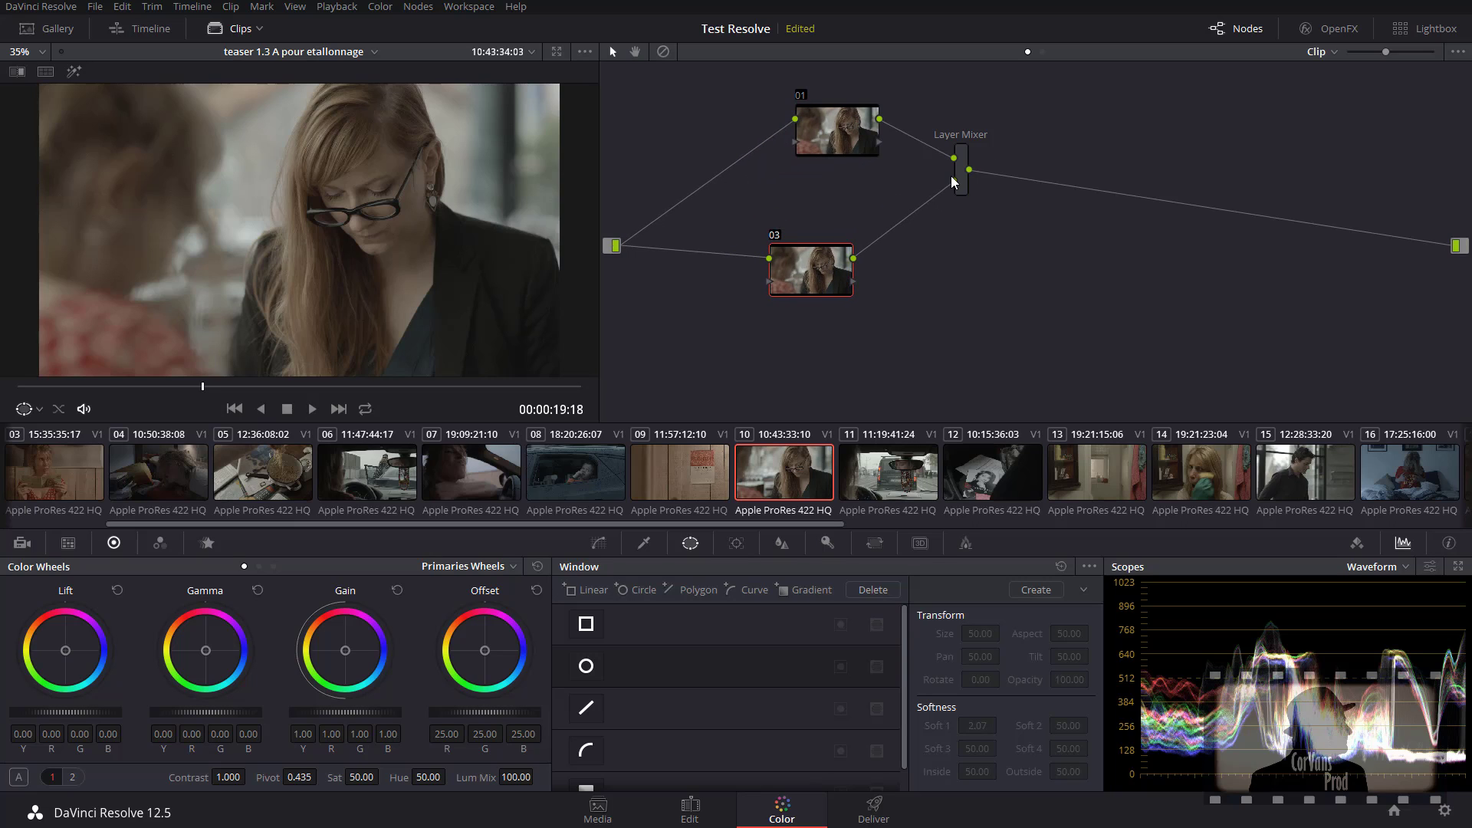
# Step: Add a circular window to node 01 at about pan 52.80, tilt 47.65, and tint it blue with gain at R 0.81, G 0.78, B 3.76
pyautogui.click(867, 134)
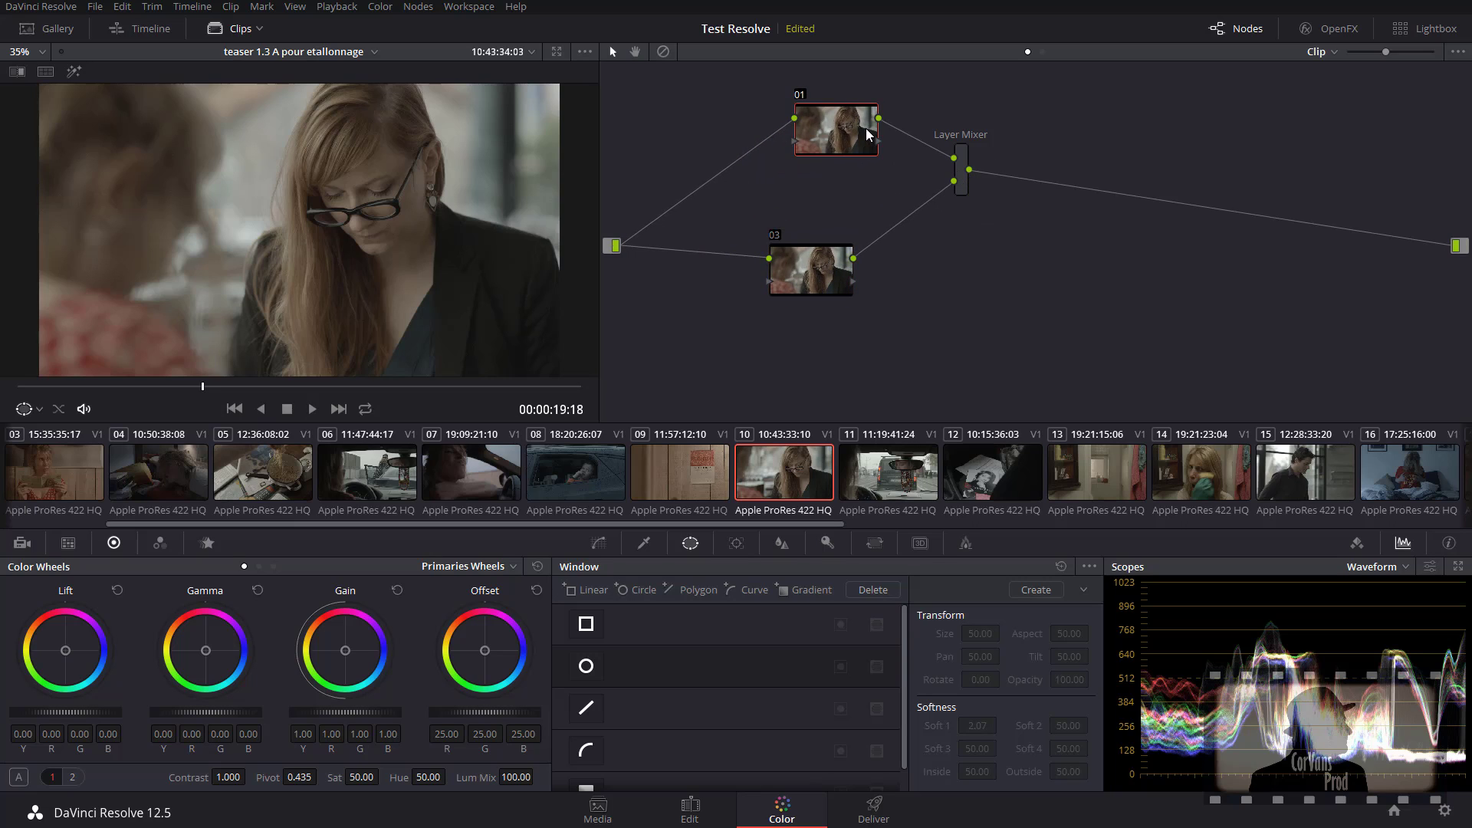
pyautogui.click(583, 676)
pyautogui.moveTo(333, 265); pyautogui.dragTo(360, 289)
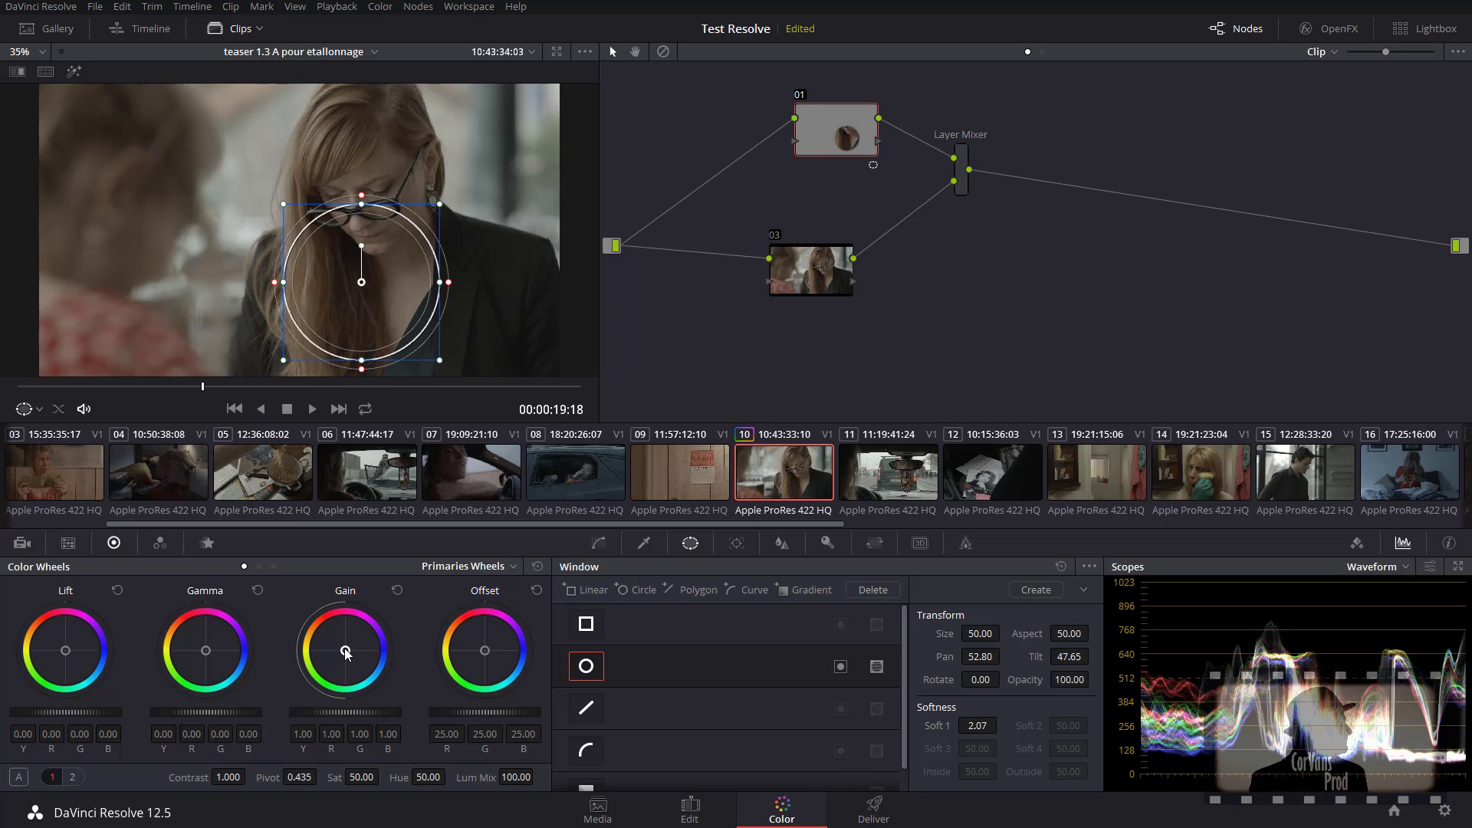
pyautogui.moveTo(343, 650); pyautogui.dragTo(387, 653)
# Step: Add a circular window to node 03 and tint it yellow with gain R 1.31, G 1.12, B 0.01, gamma blue -0.65 and lift blue -0.31
pyautogui.click(799, 282)
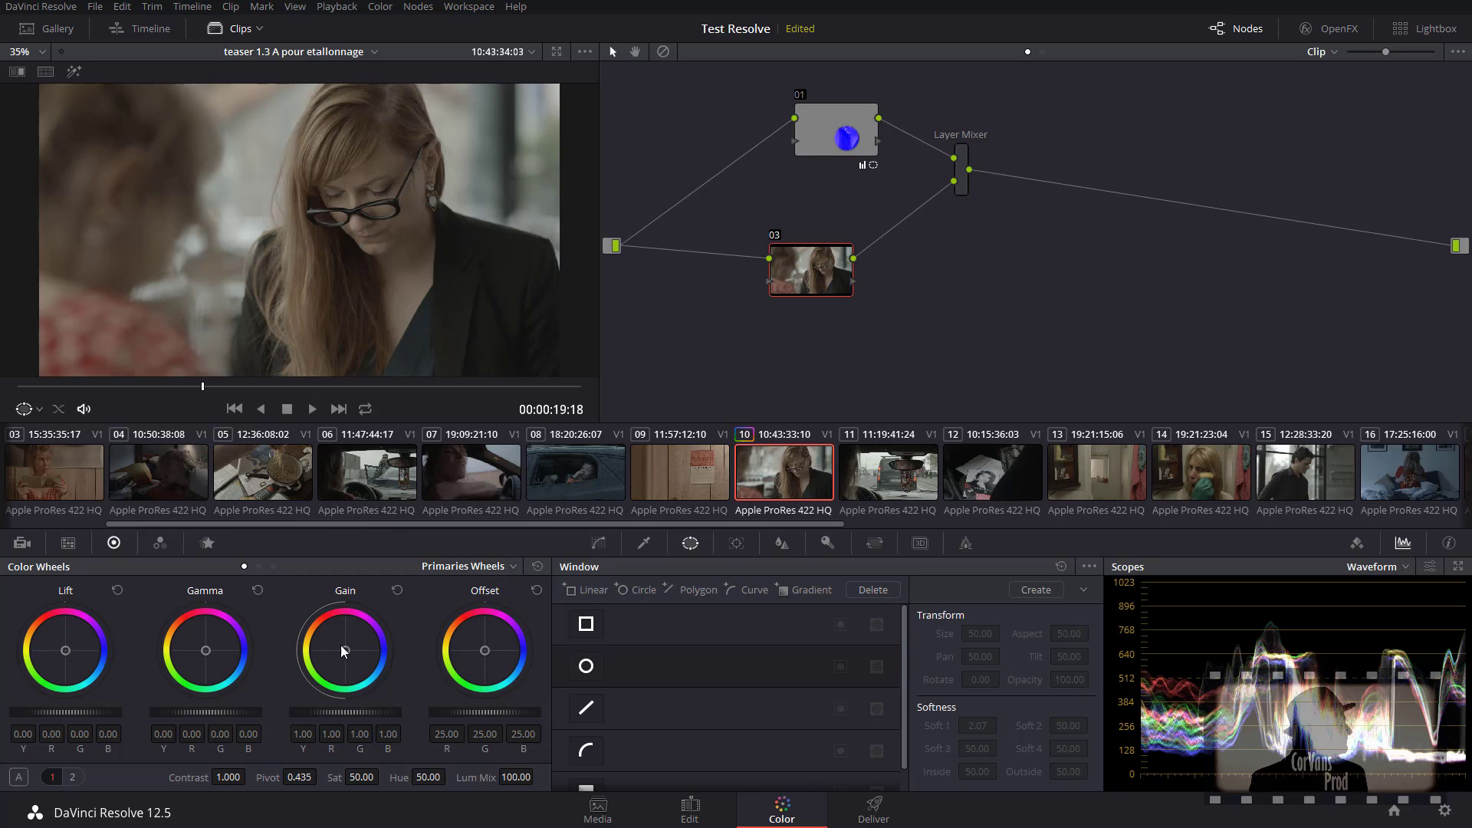
pyautogui.click(594, 673)
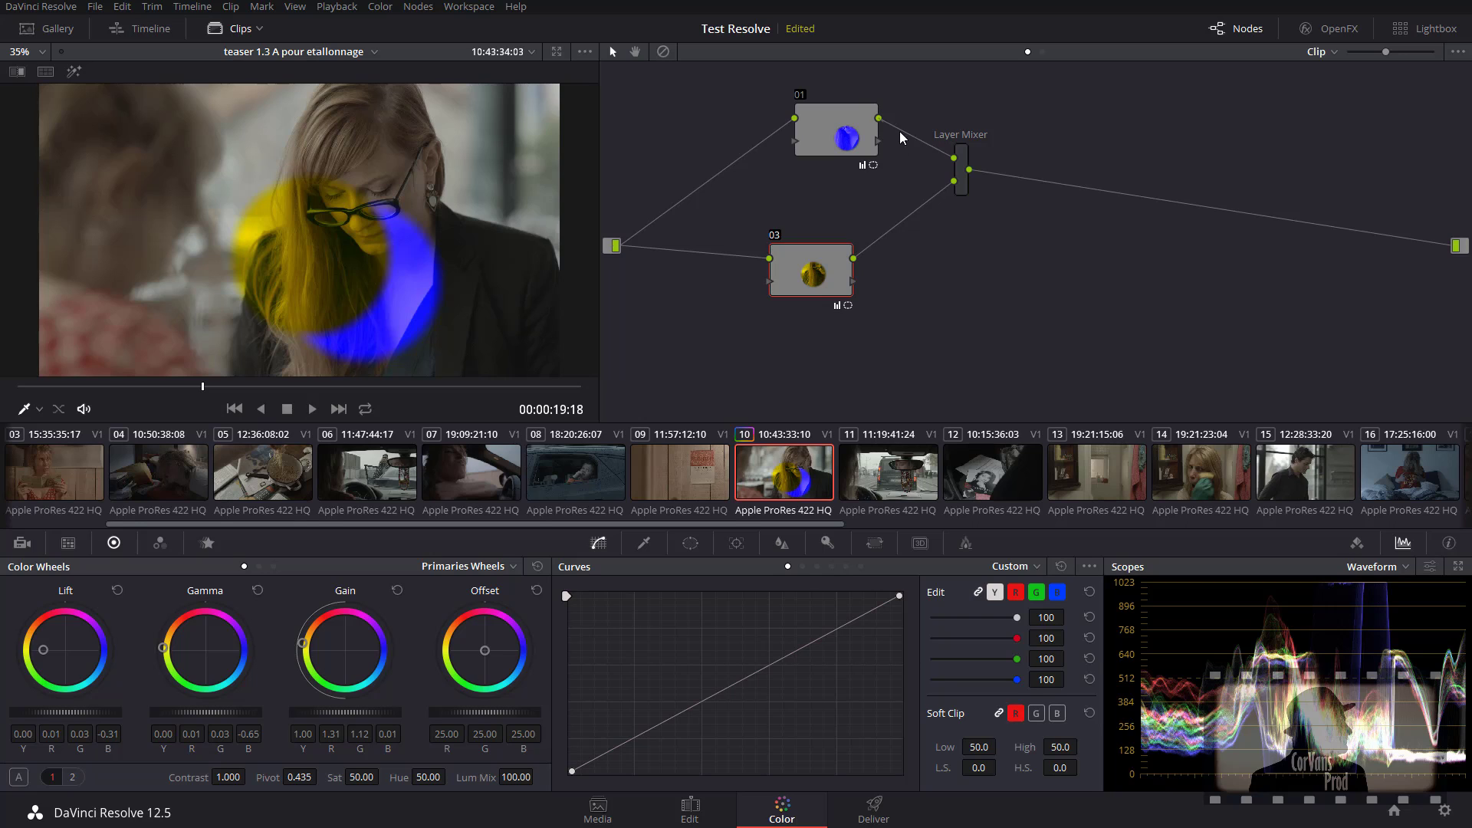
# Step: Swap the Layer Mixer inputs so node 03 feeds the upper input and node 01 feeds the lower one
pyautogui.moveTo(955, 181); pyautogui.dragTo(925, 185)
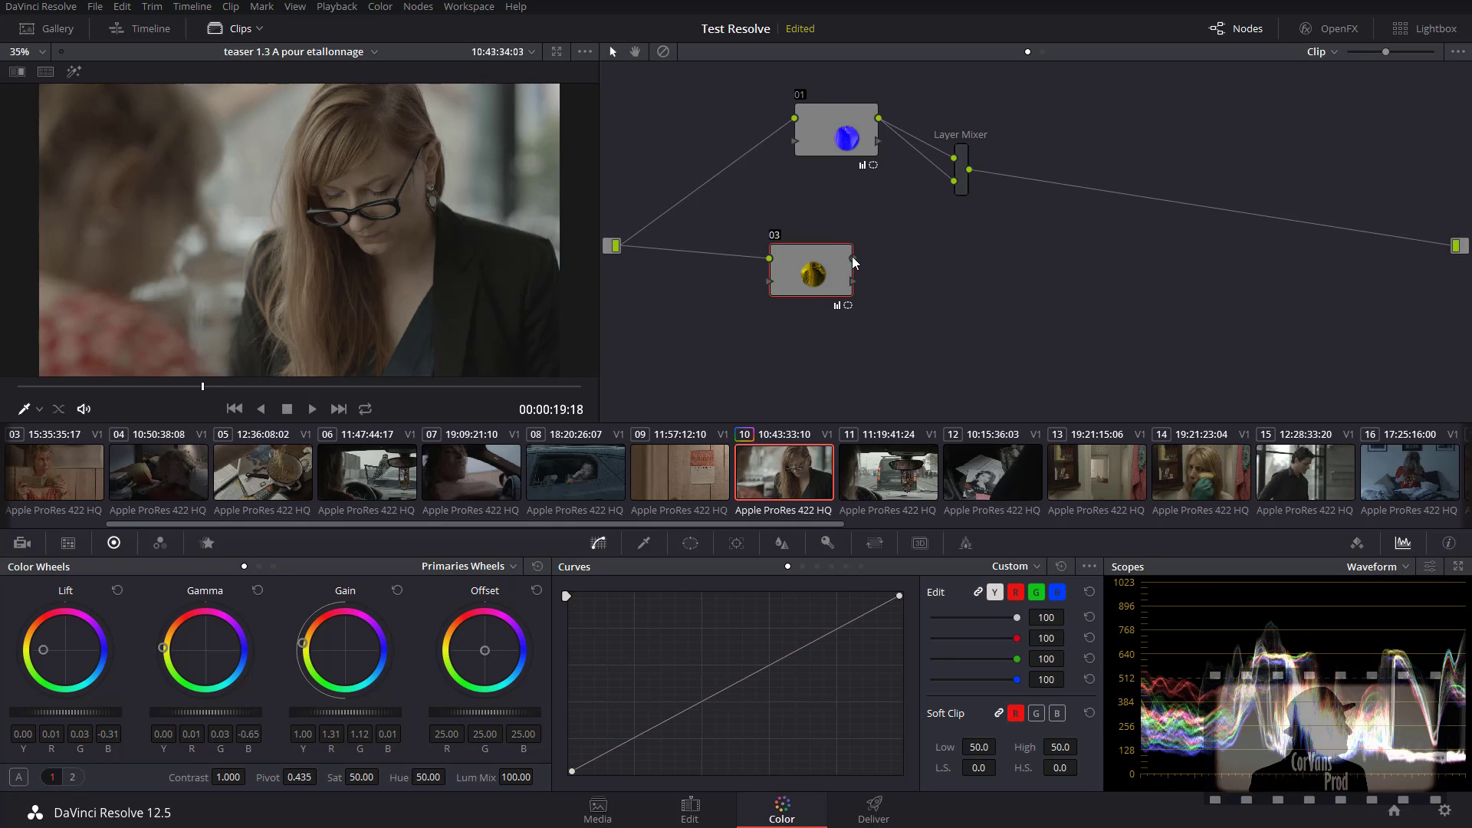
pyautogui.moveTo(853, 258); pyautogui.dragTo(954, 158)
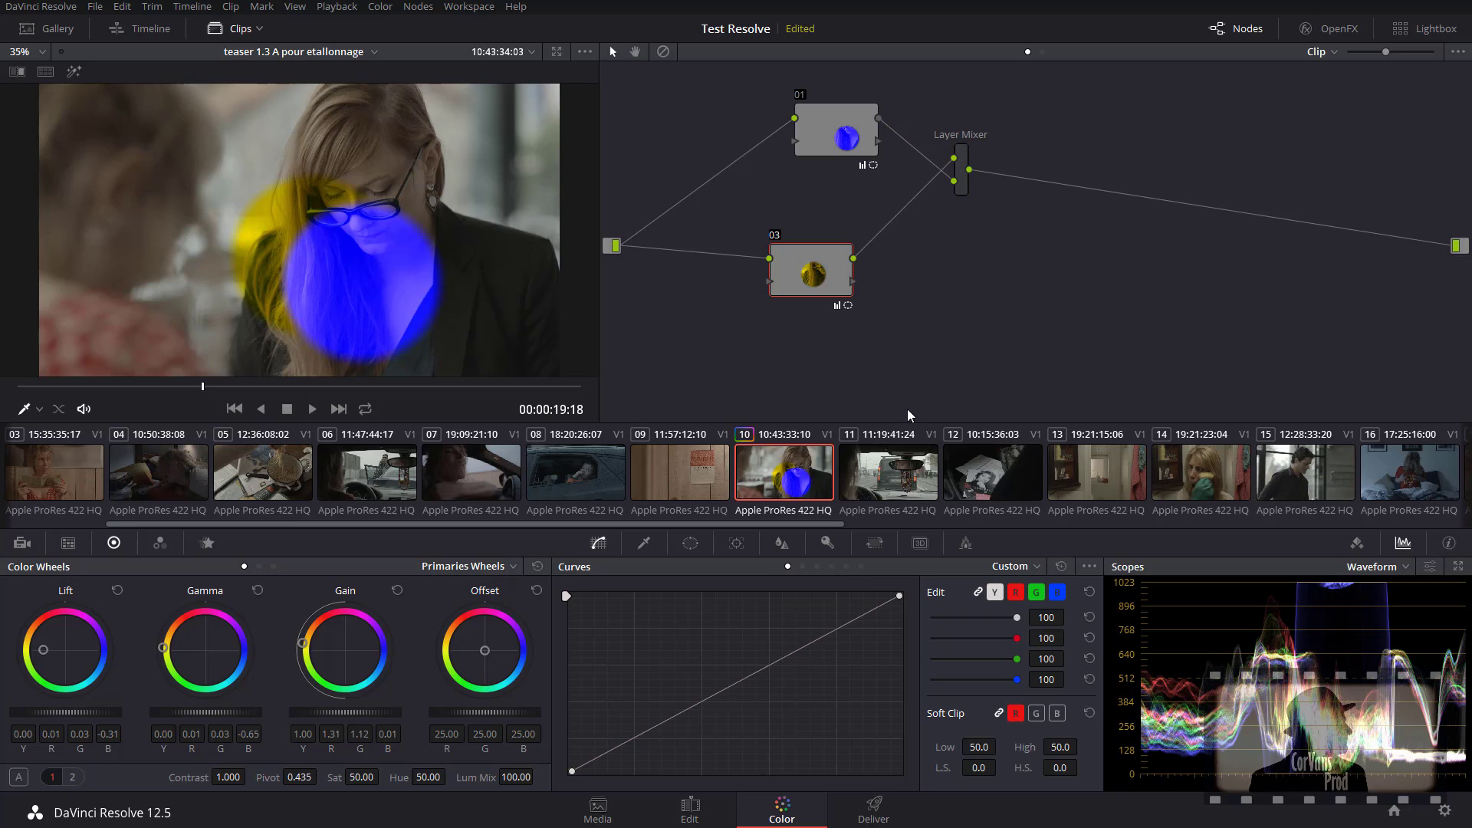
# Step: Reposition node 01's blue circular window to about pan 54.24, tilt 47.89 over the edge of the yellow circle
pyautogui.click(853, 122)
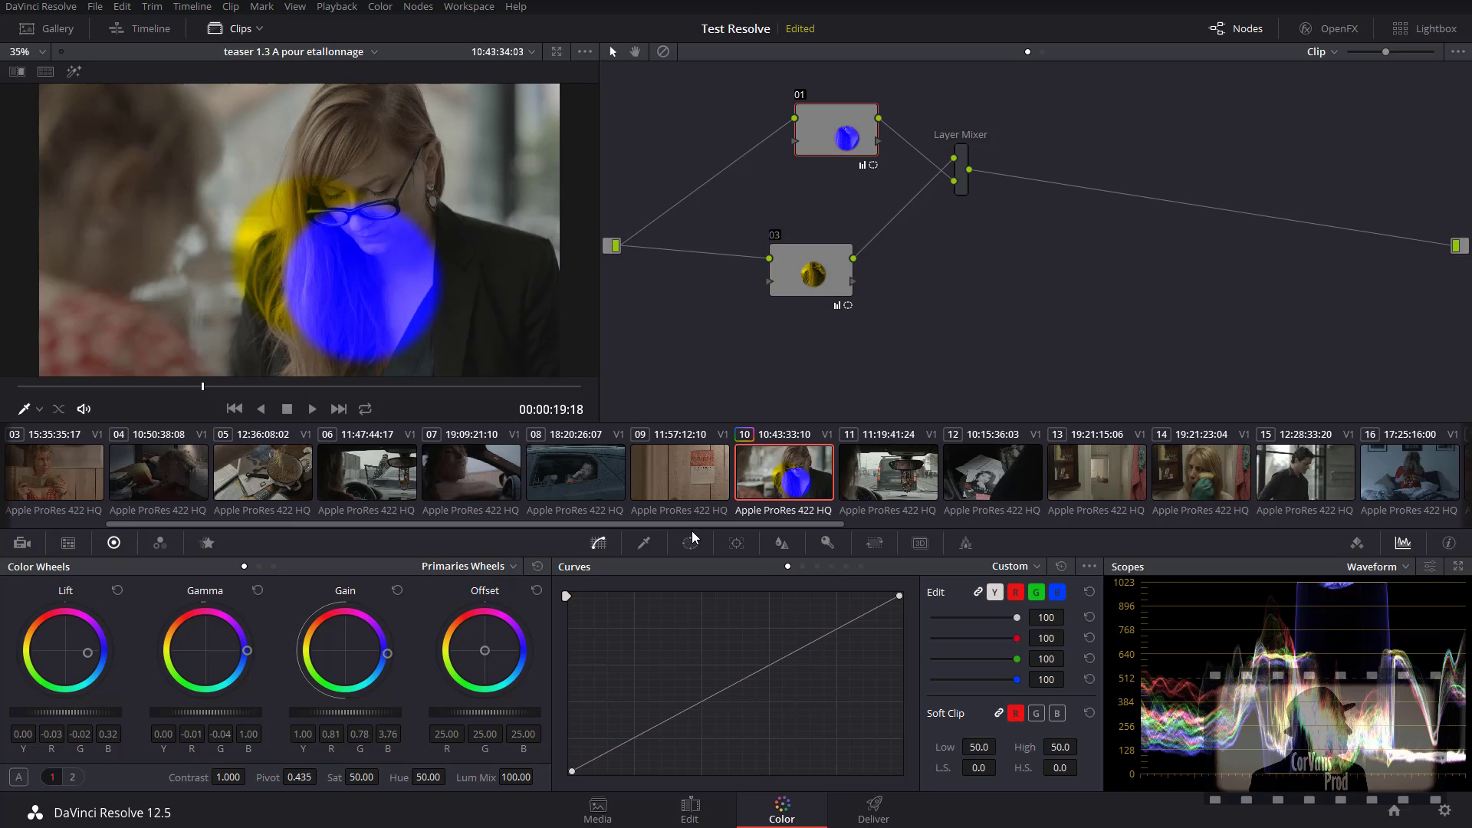
pyautogui.click(689, 551)
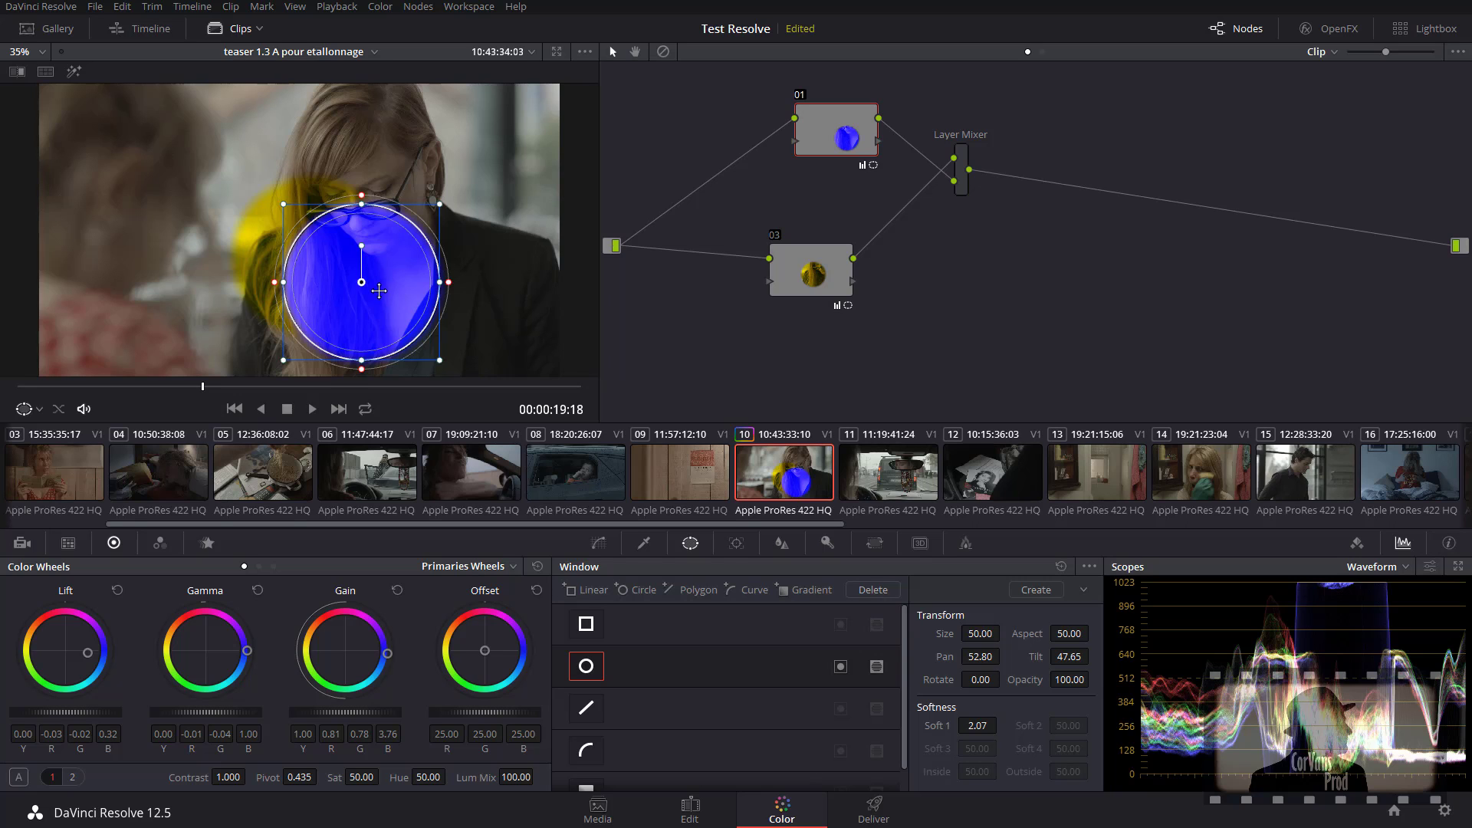
pyautogui.moveTo(376, 292)
pyautogui.mouseDown()
pyautogui.moveTo(475, 250)
pyautogui.moveTo(405, 221)
pyautogui.moveTo(393, 191)
pyautogui.moveTo(252, 256)
pyautogui.moveTo(400, 296)
pyautogui.moveTo(411, 286)
pyautogui.moveTo(391, 286)
pyautogui.mouseUp()
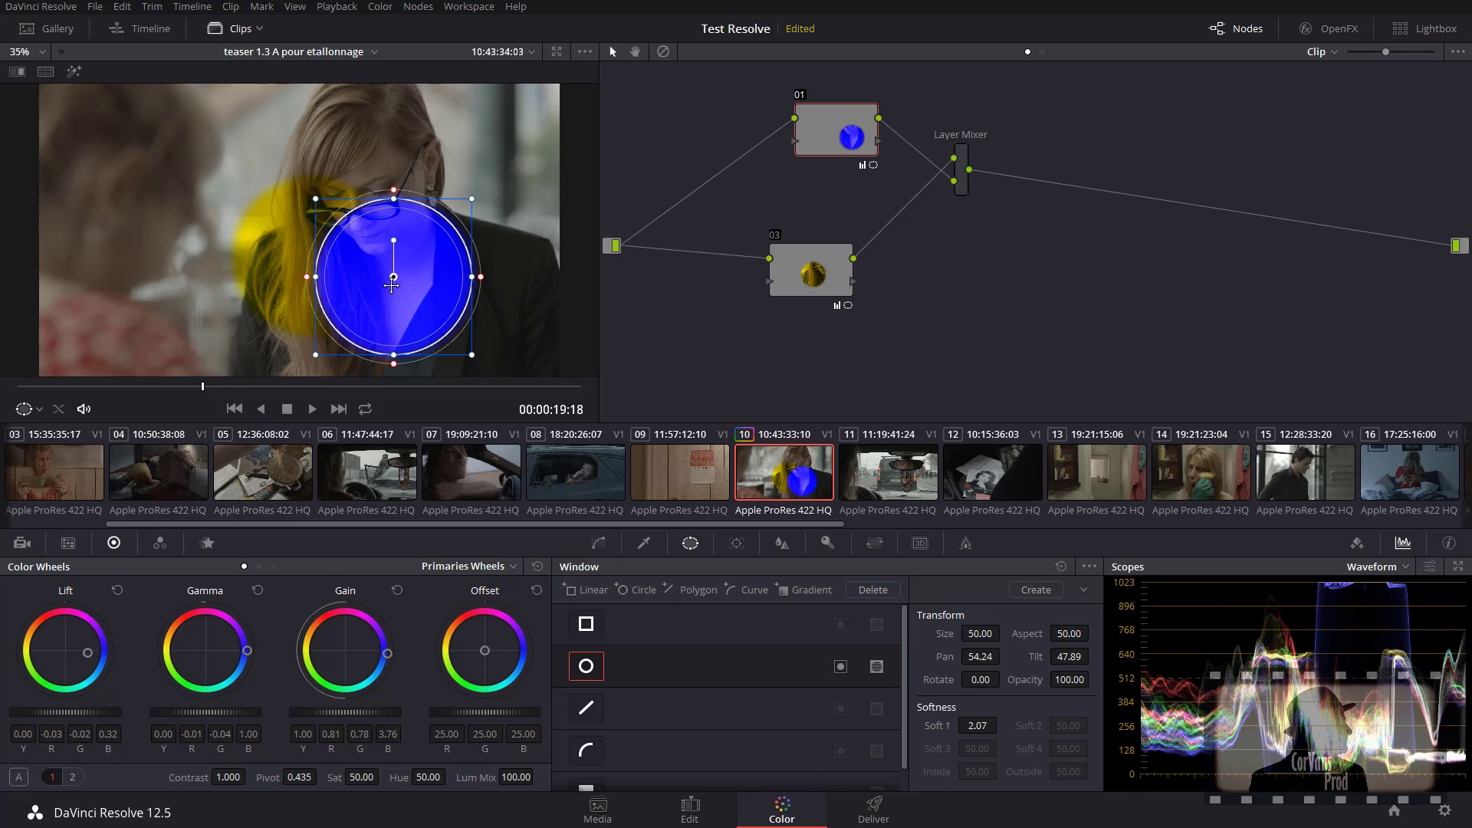
# Step: Reposition node 03's yellow circular window around the blue circle, ending at about pan 53.95, tilt 50.00
pyautogui.click(813, 268)
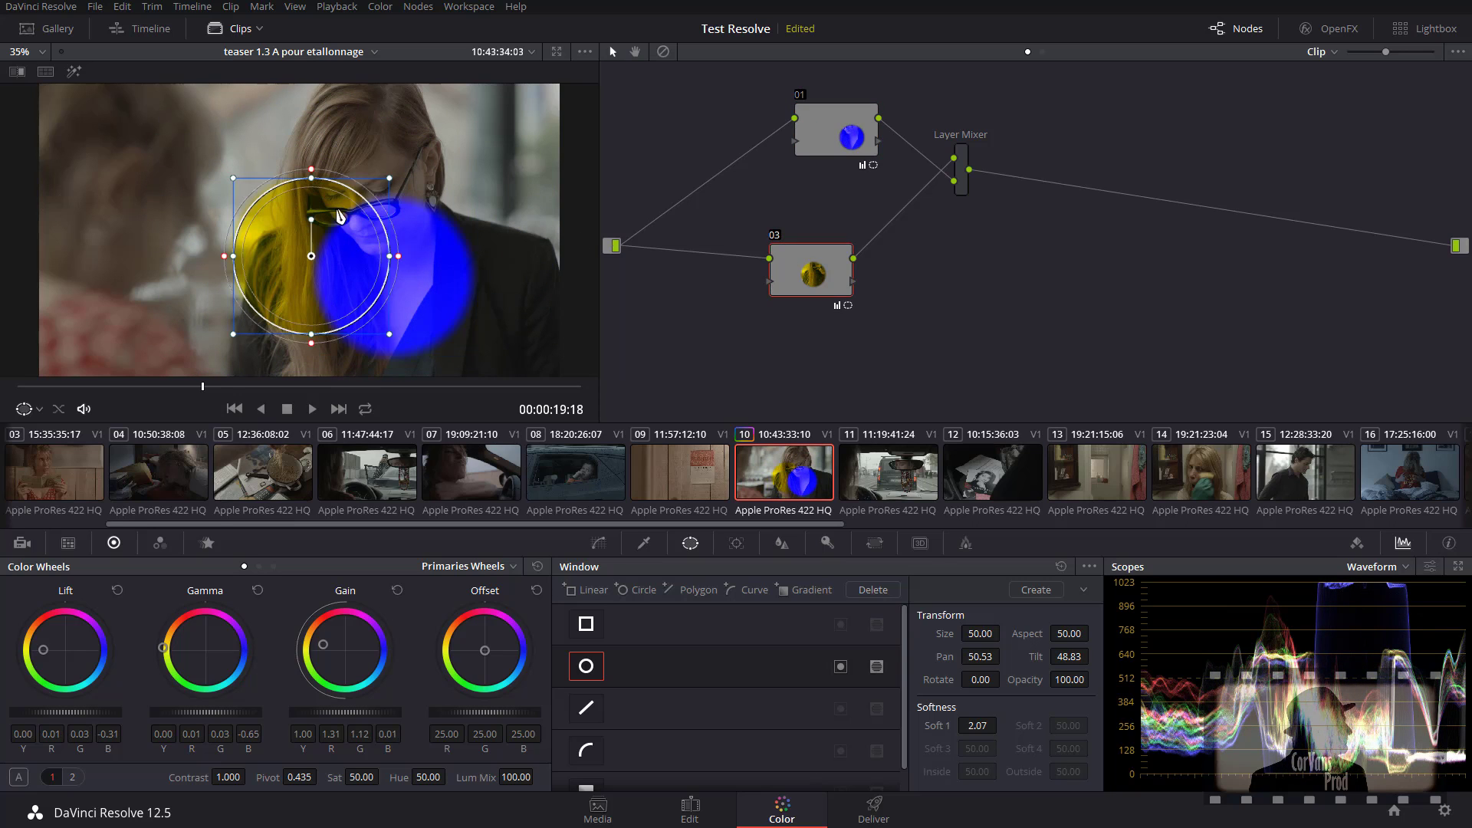
pyautogui.moveTo(305, 284); pyautogui.dragTo(465, 252)
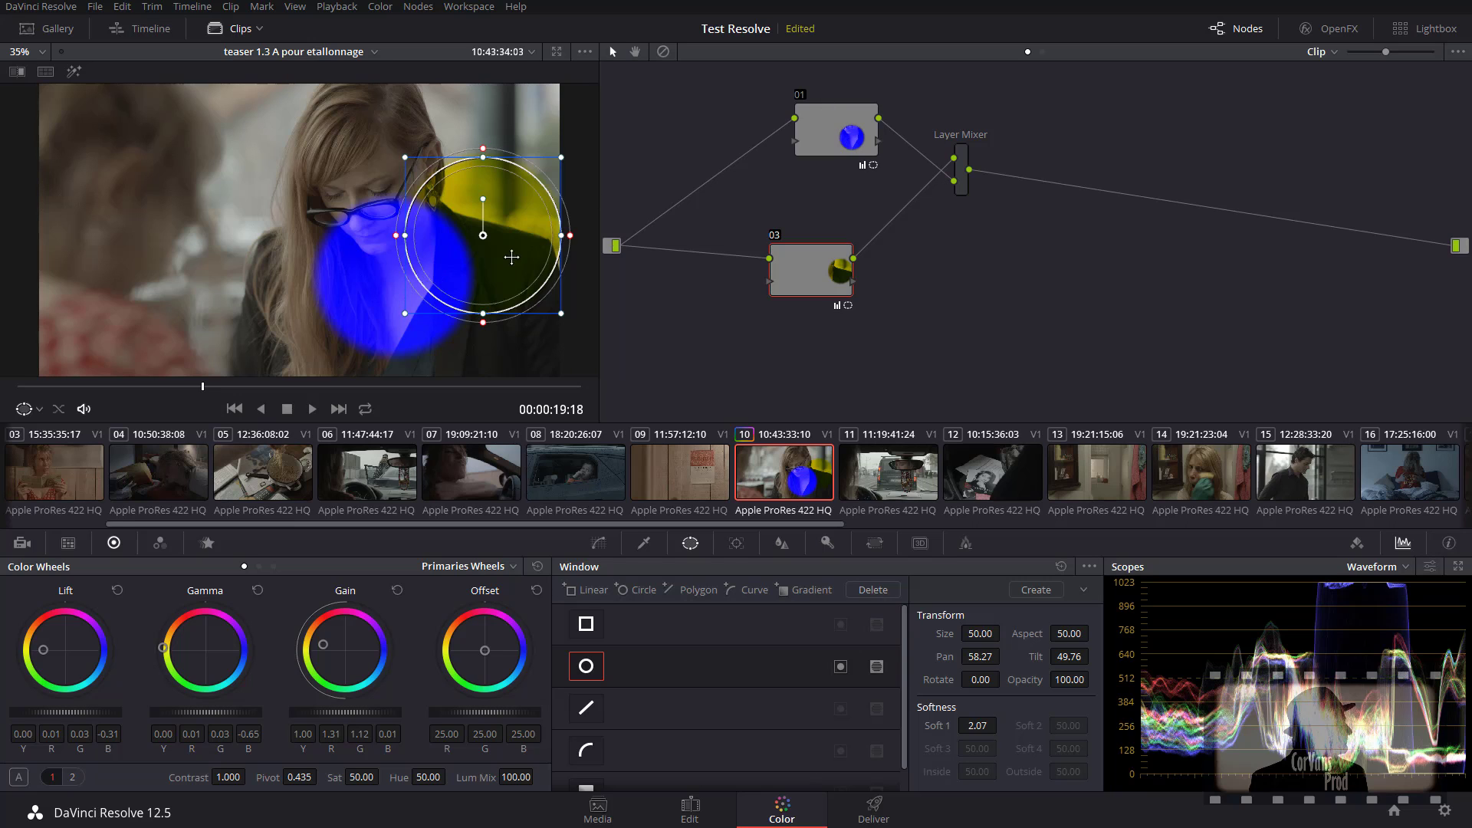
pyautogui.moveTo(512, 257); pyautogui.dragTo(380, 295)
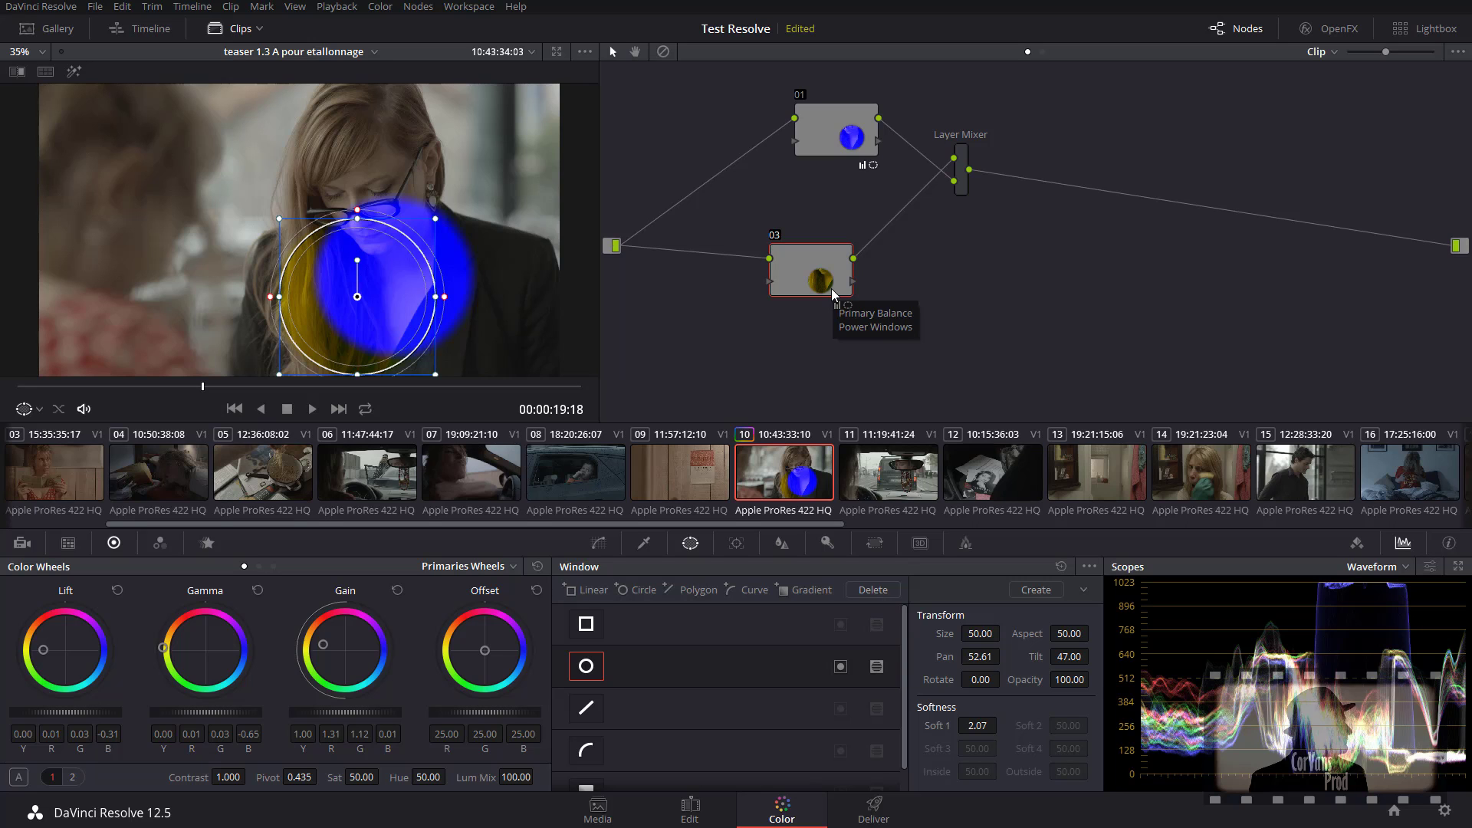
pyautogui.moveTo(375, 287); pyautogui.dragTo(338, 230)
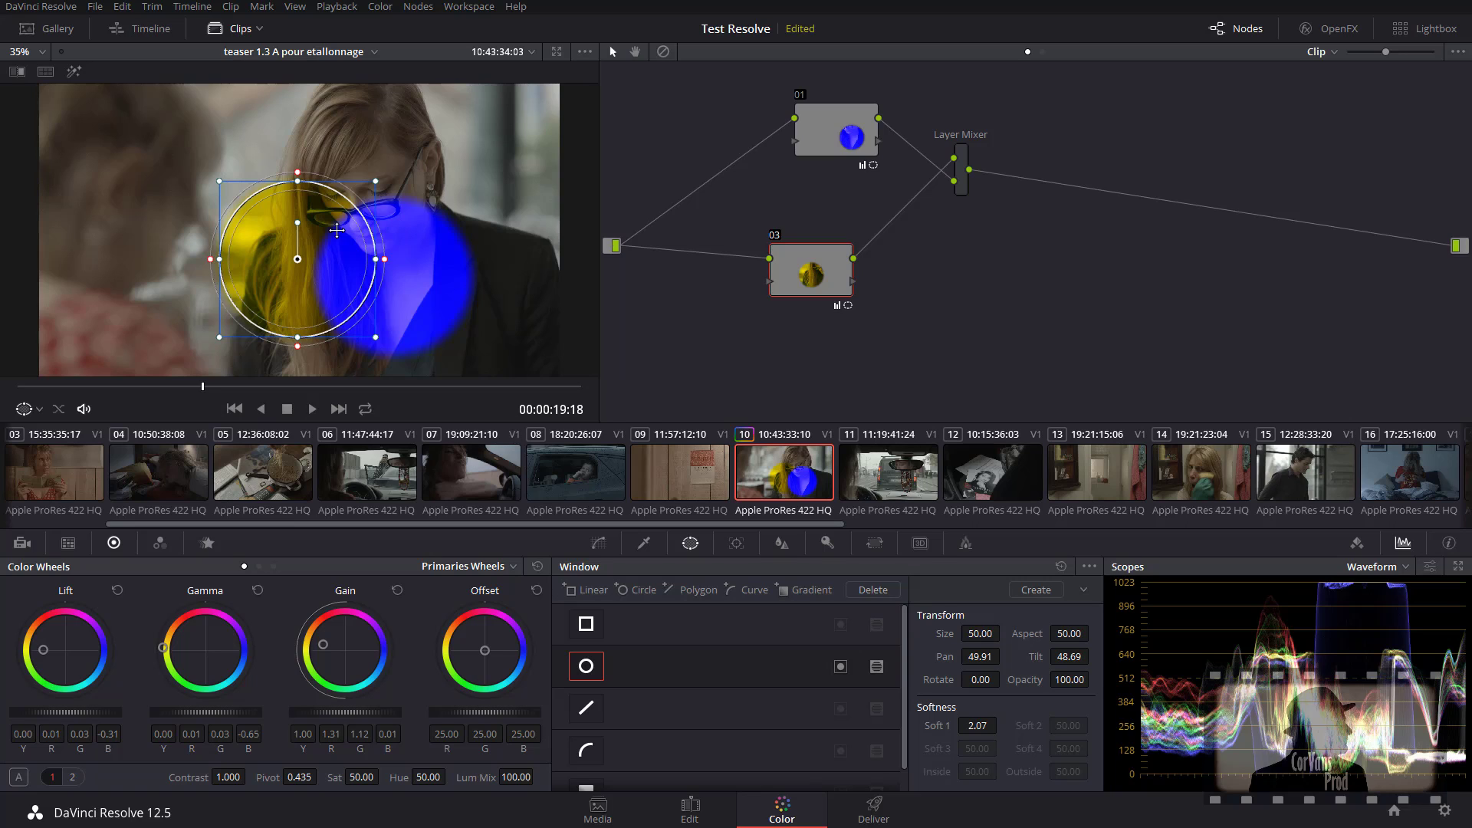
pyautogui.moveTo(337, 230); pyautogui.dragTo(447, 215)
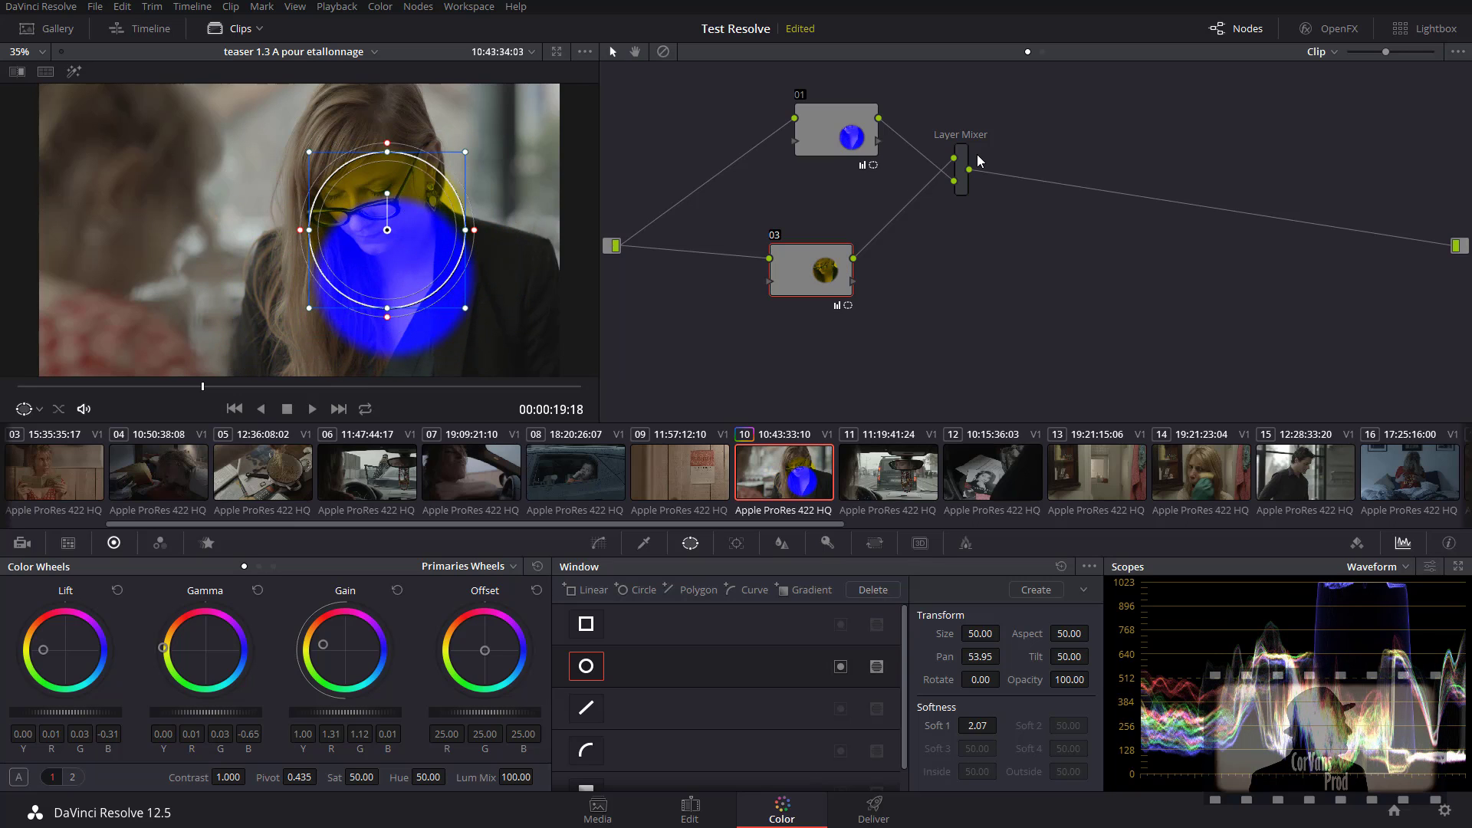
# Step: Align node 03 beneath node 01 in the node graph and add one more input to the Layer Mixer
pyautogui.moveTo(956, 184); pyautogui.dragTo(960, 168)
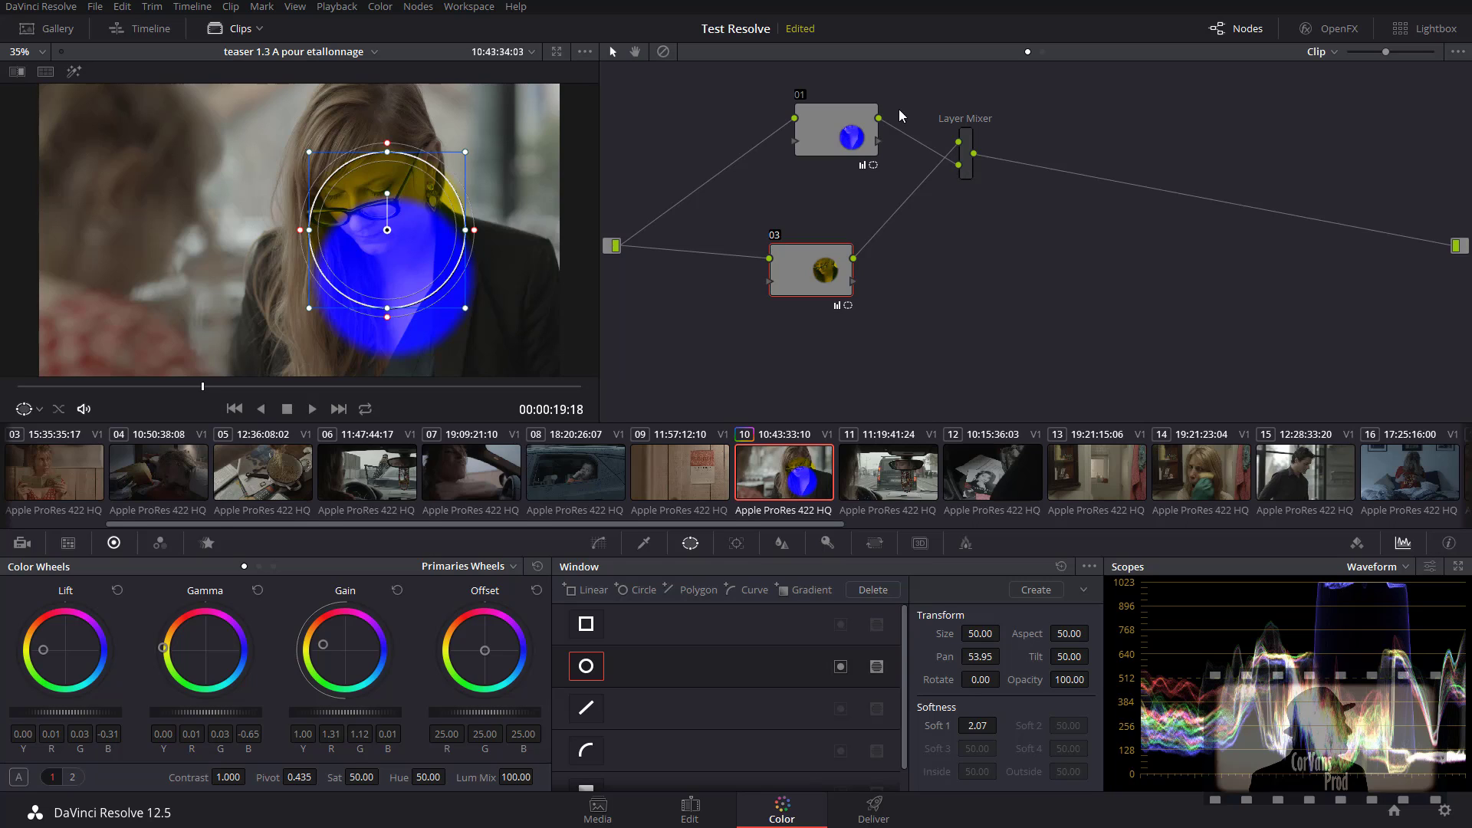
pyautogui.moveTo(826, 270); pyautogui.dragTo(852, 263)
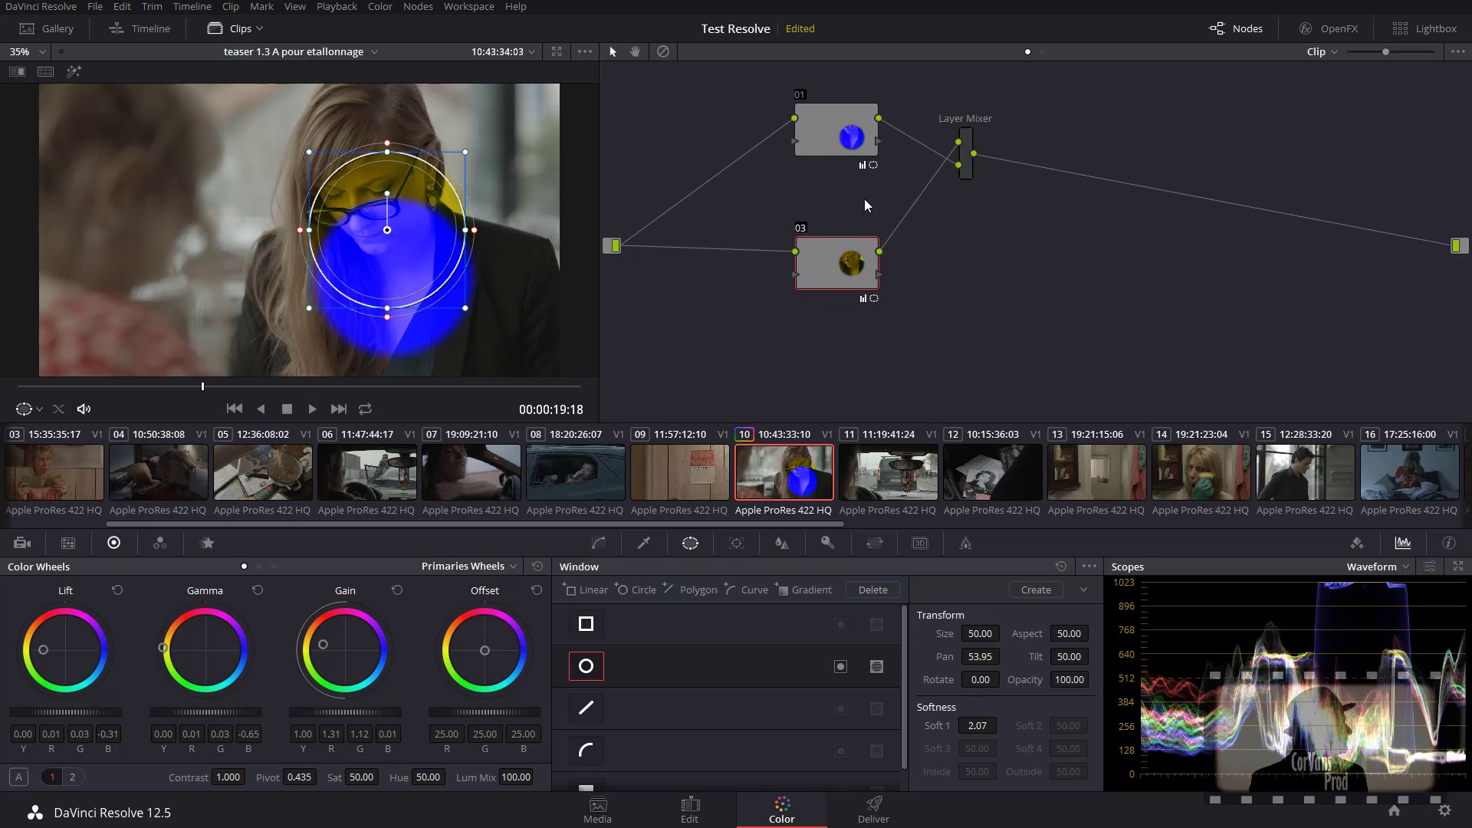
pyautogui.rightClick(965, 173)
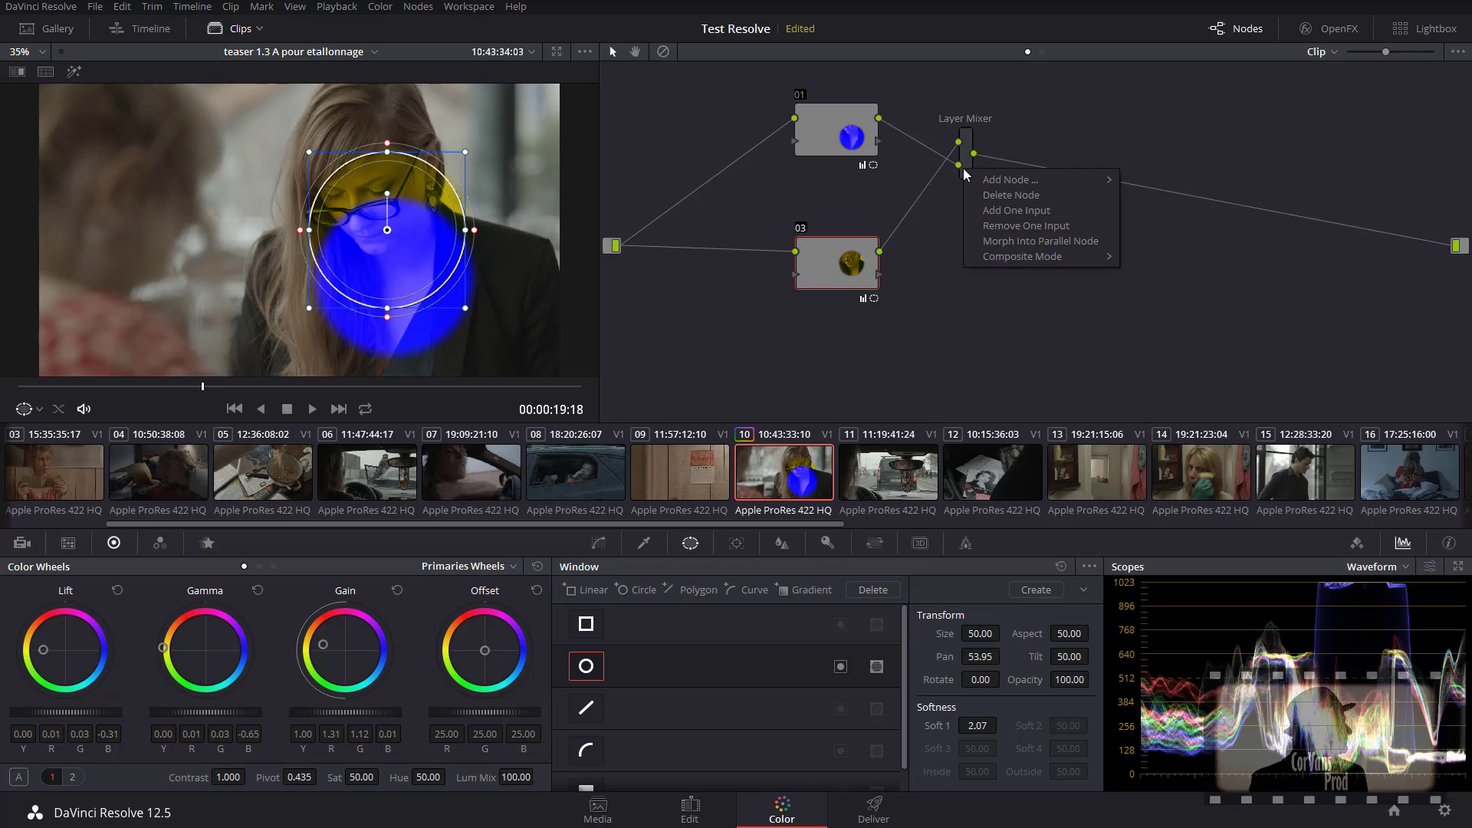
pyautogui.click(937, 207)
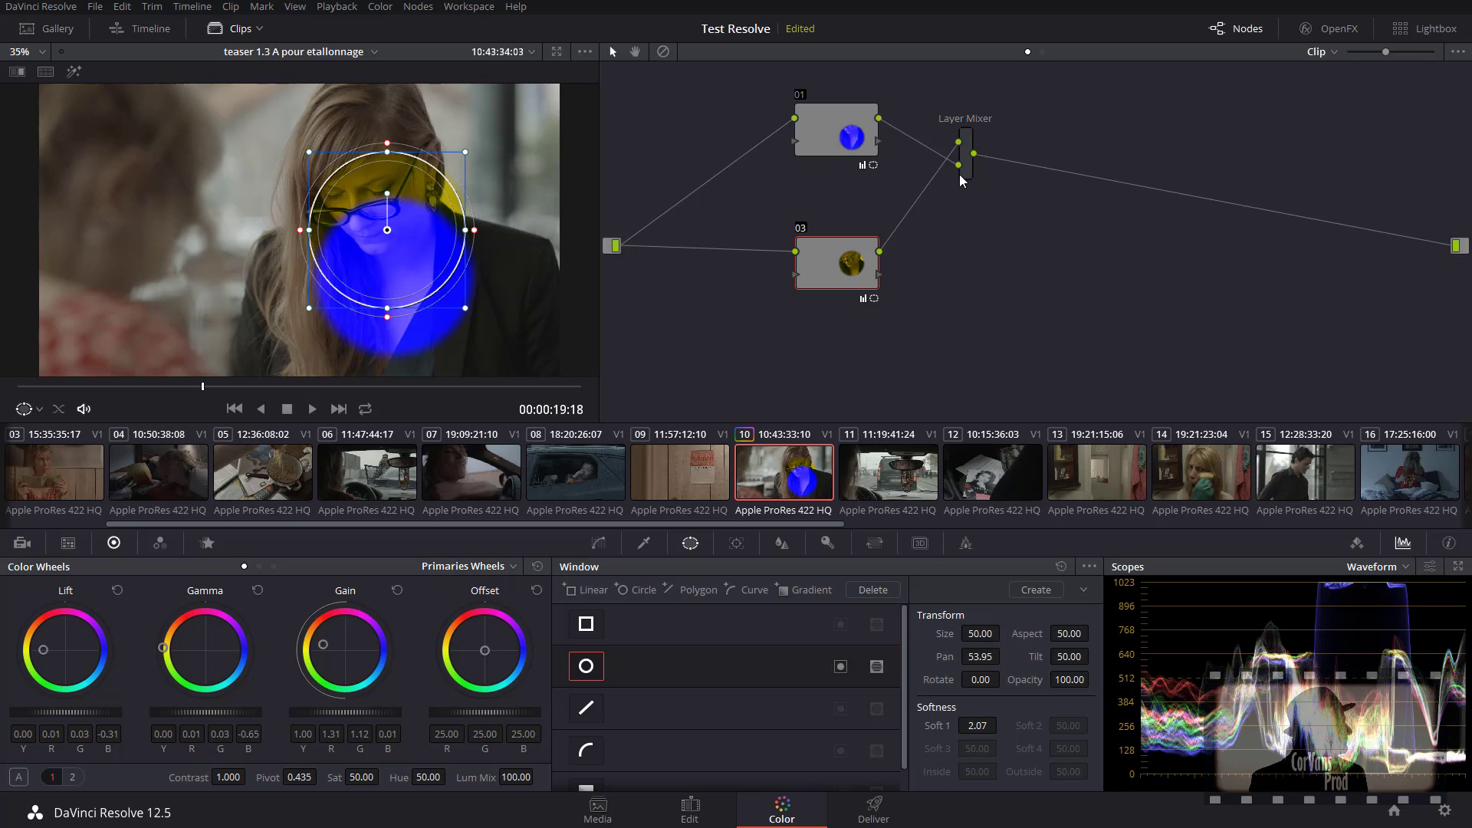
pyautogui.rightClick(958, 176)
pyautogui.click(922, 213)
pyautogui.rightClick(961, 154)
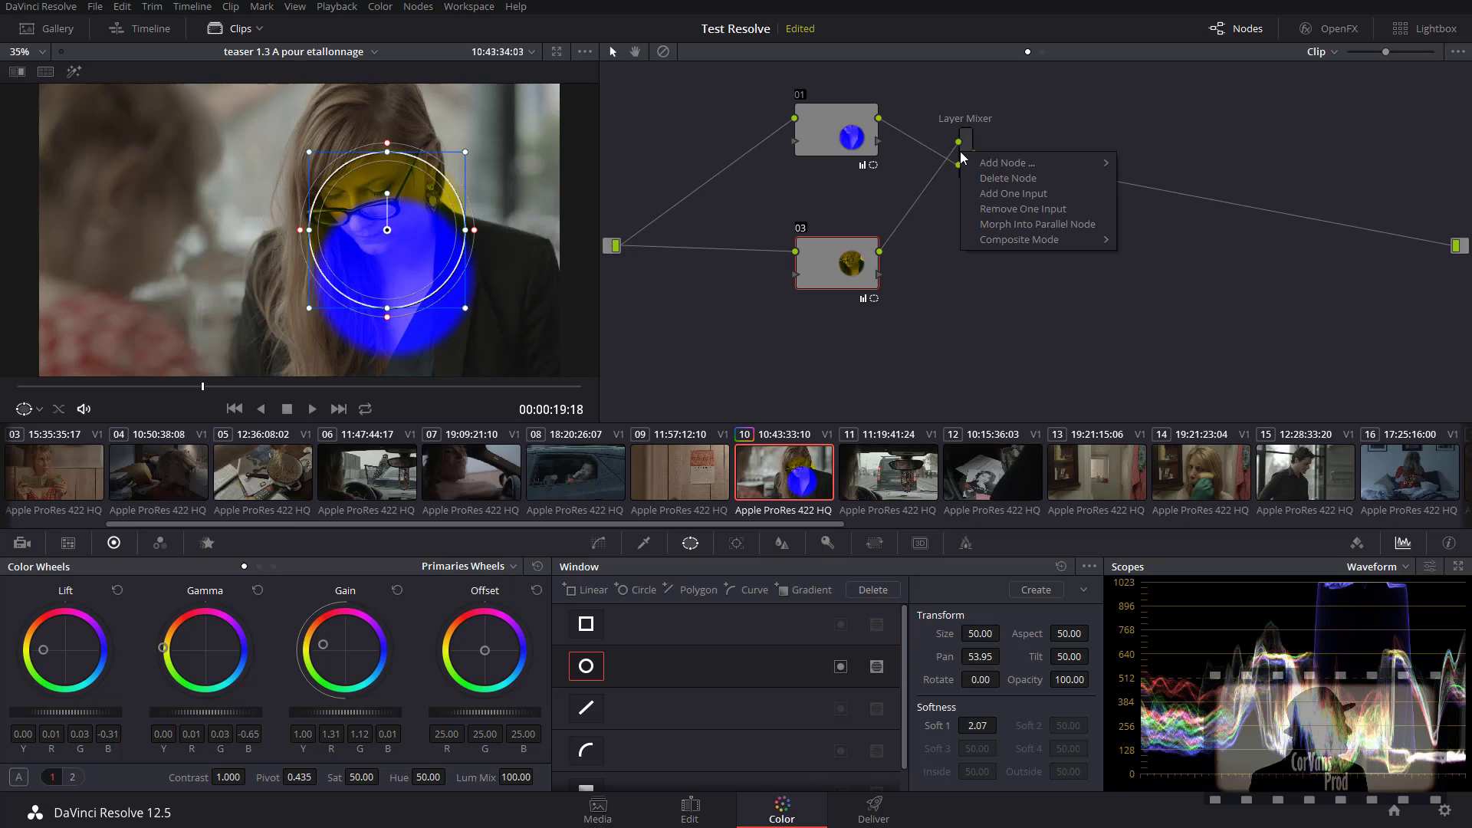
pyautogui.click(992, 194)
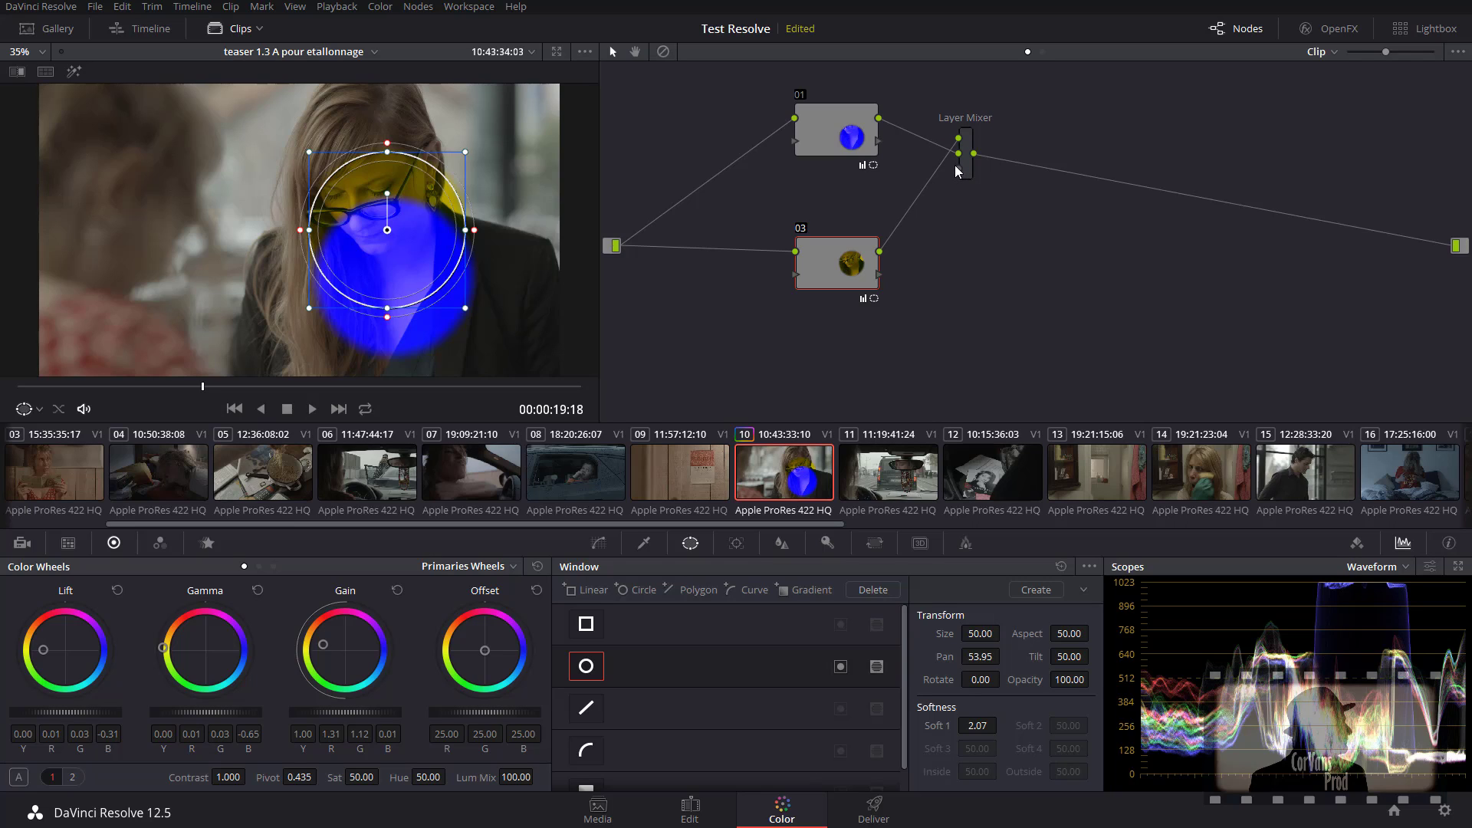
# Step: Connect node 03 only to the Layer Mixer's lowest input, removing its upper link, and move node 01 level with the middle input
pyautogui.moveTo(880, 252); pyautogui.dragTo(958, 168)
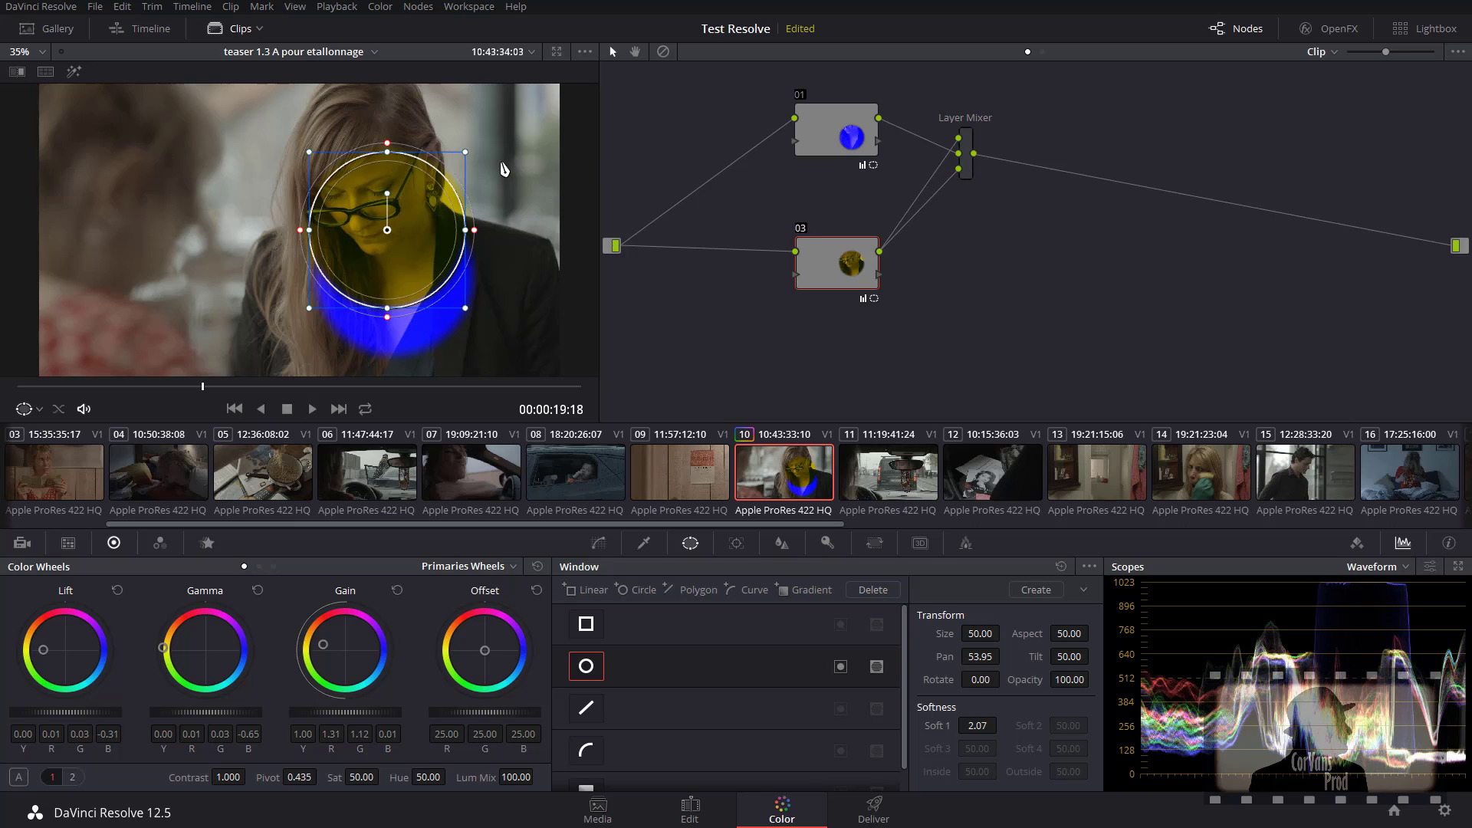
pyautogui.rightClick(934, 172)
pyautogui.click(948, 187)
pyautogui.moveTo(830, 134); pyautogui.dragTo(830, 163)
# Step: Add a corrector node above node 01, feed it from the source and connect its output to the Layer Mixer's free upper input
pyautogui.rightClick(951, 265)
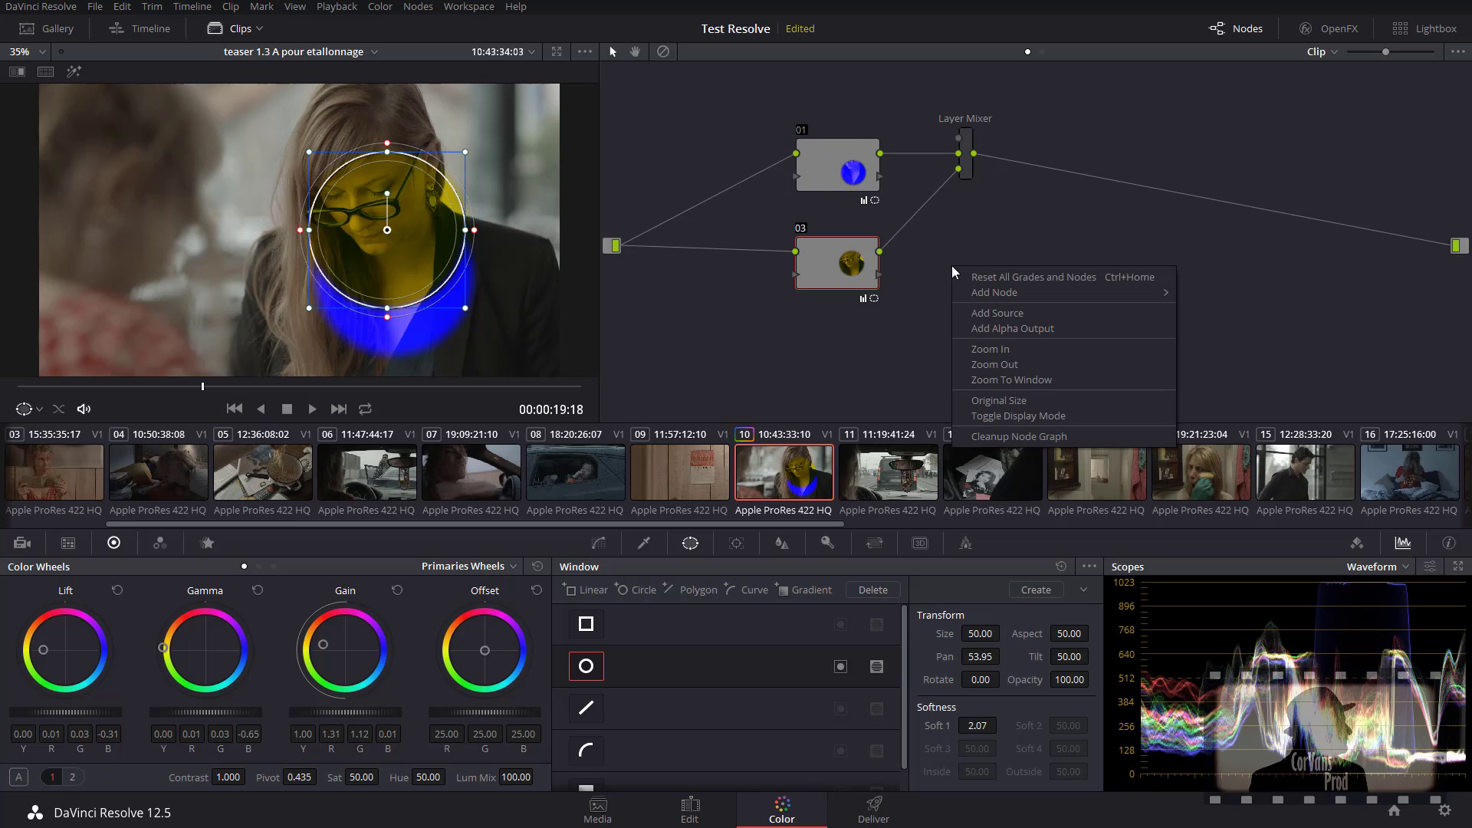
pyautogui.moveTo(997, 292)
pyautogui.click(1243, 299)
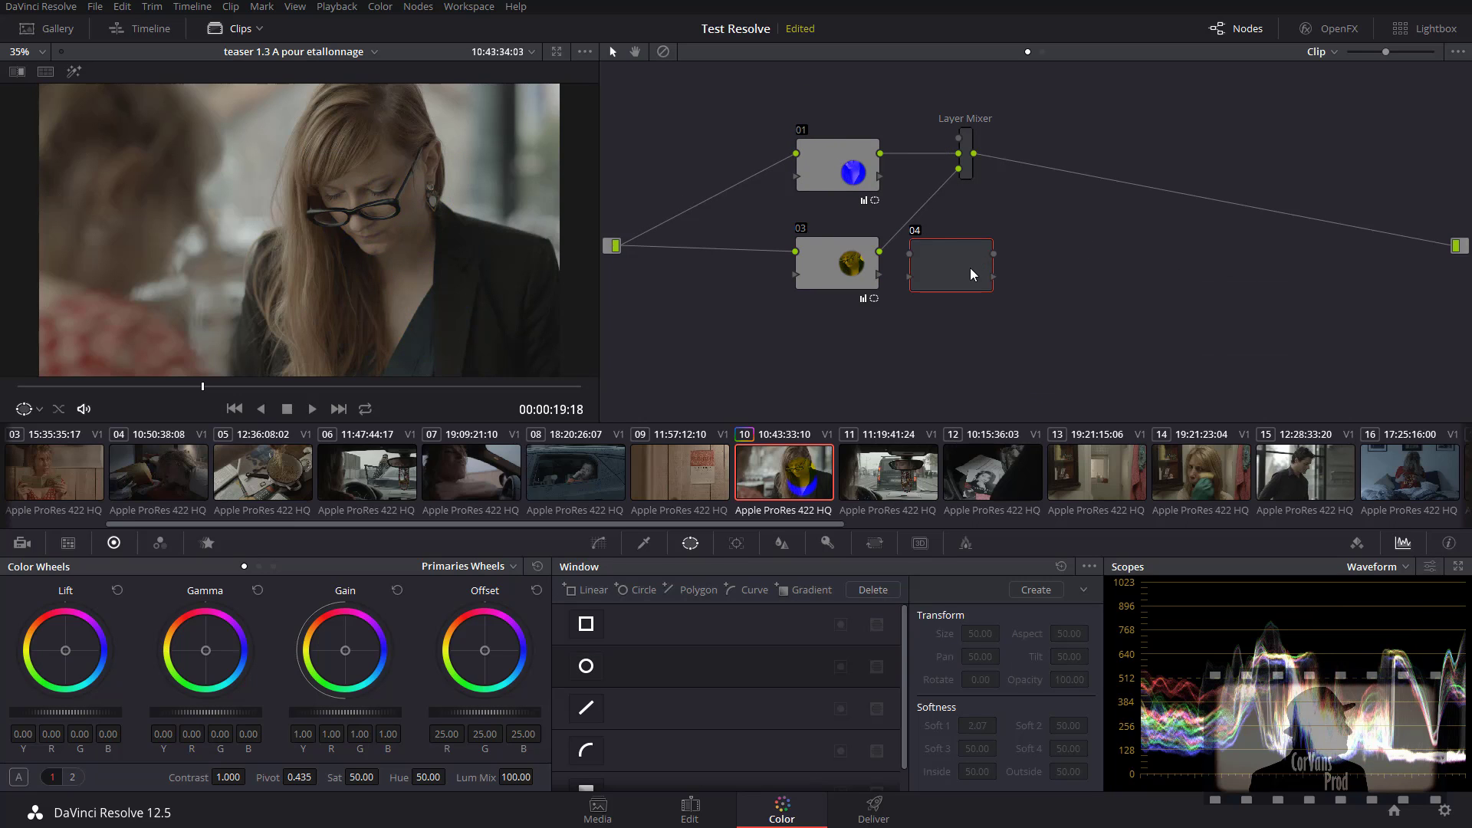
pyautogui.moveTo(970, 274); pyautogui.dragTo(615, 246)
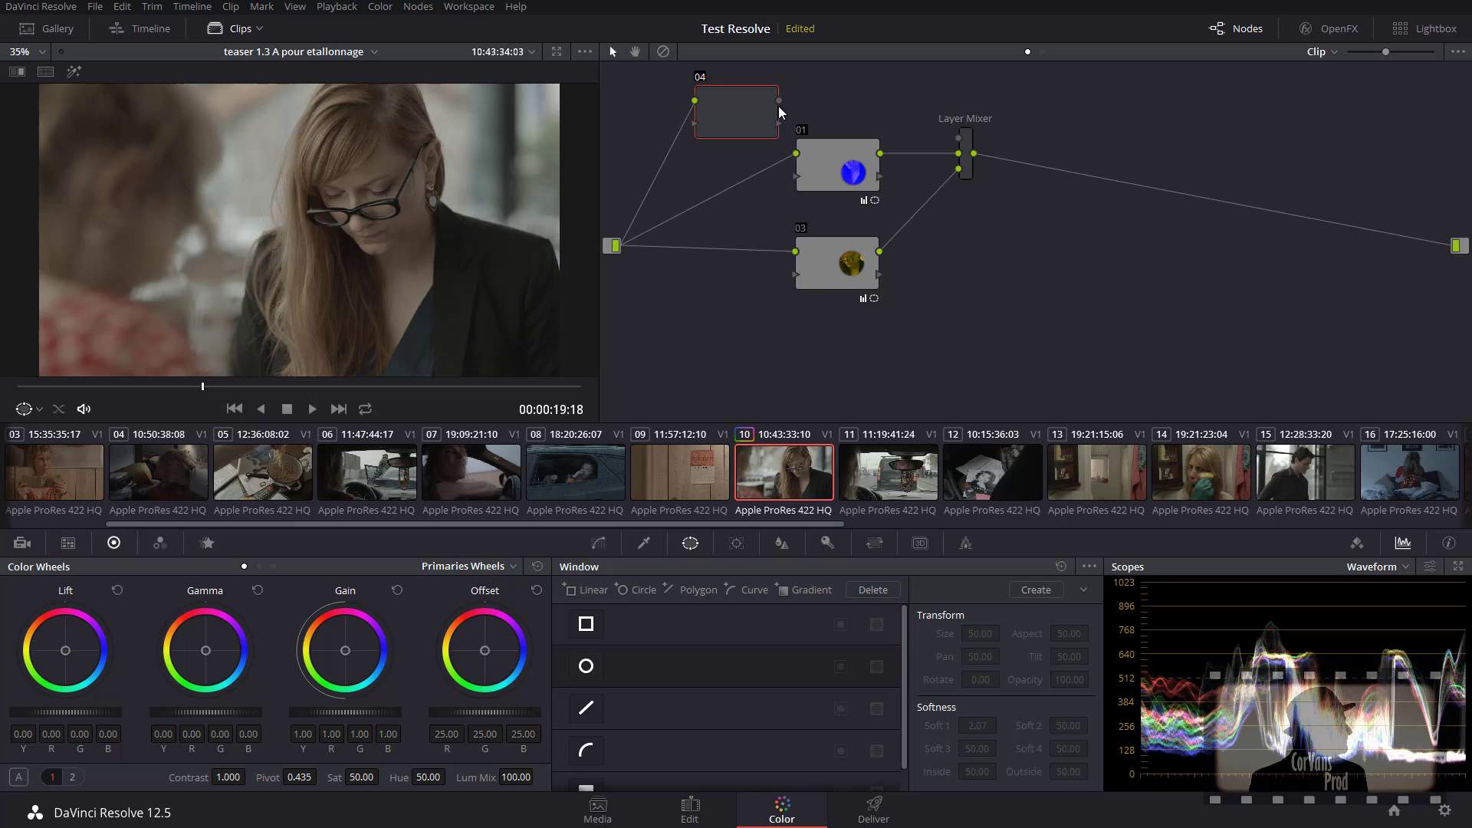
pyautogui.moveTo(779, 101); pyautogui.dragTo(959, 138)
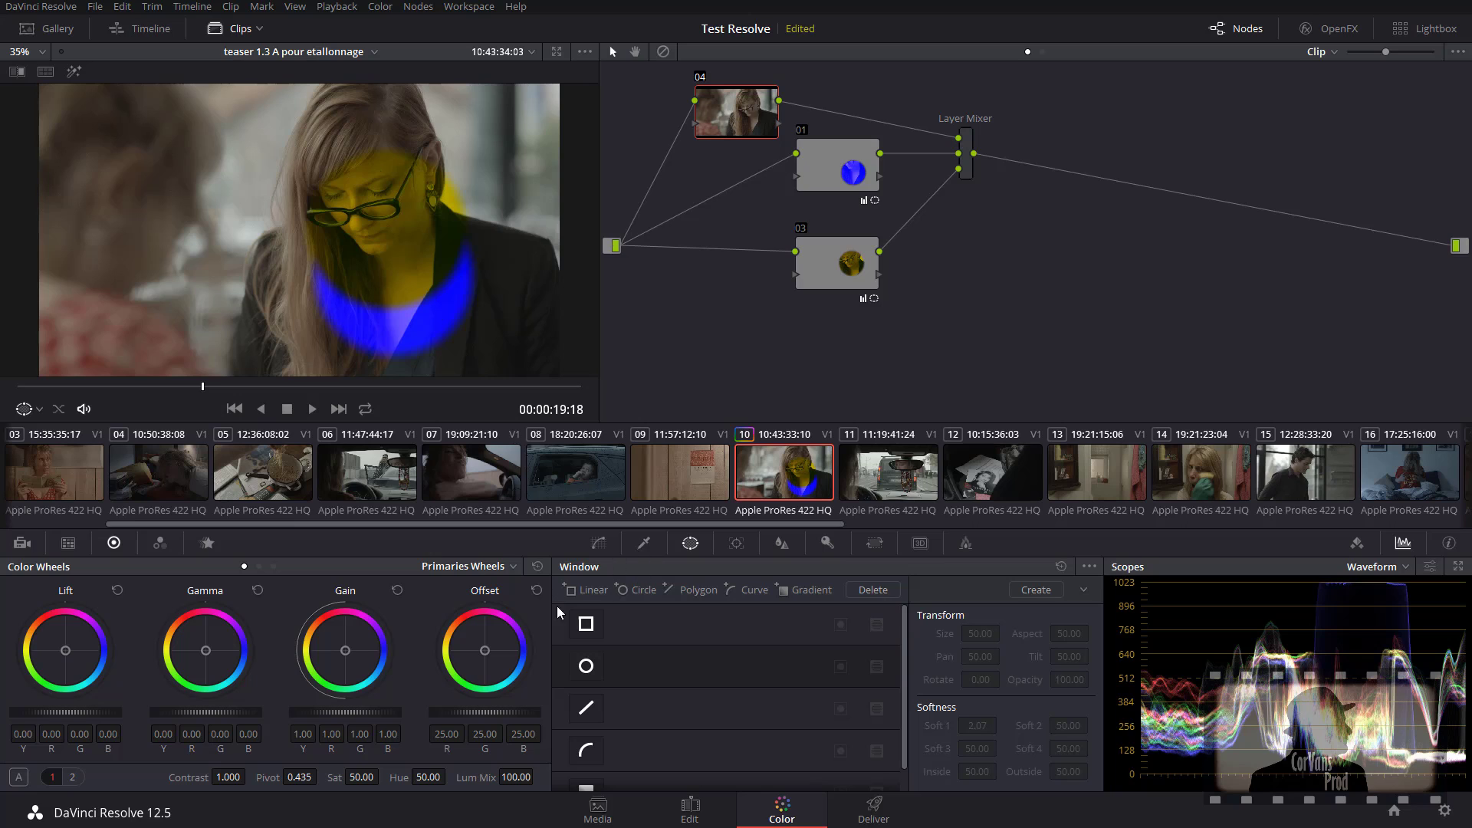
# Step: Add a circular window to node 04 and tint it green with gamma R -0.26, G 0.06, B 0.01 and gain R 0.01, G 1.41, B 0.73
pyautogui.click(585, 665)
pyautogui.moveTo(306, 214); pyautogui.dragTo(380, 169)
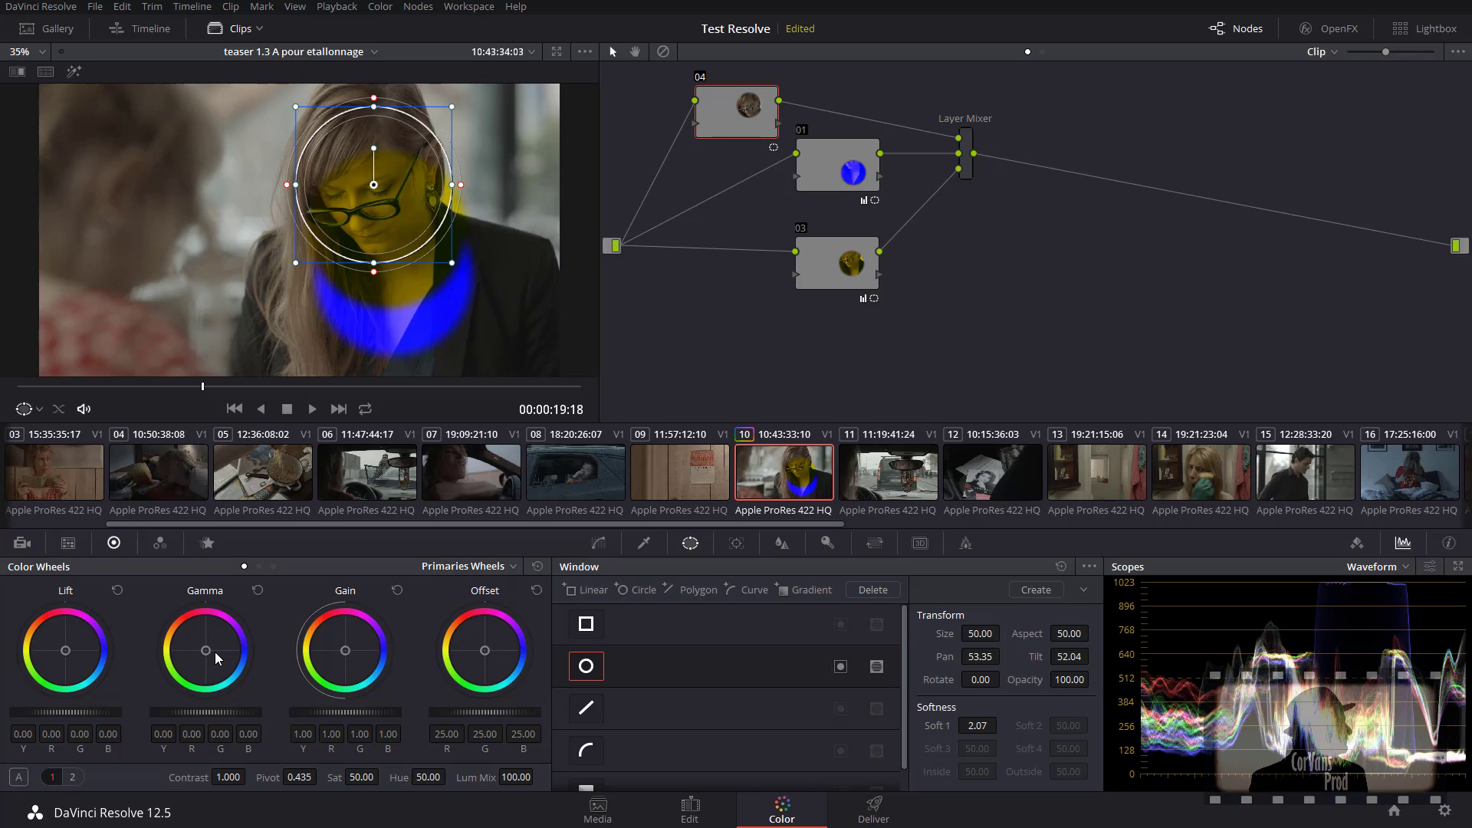
pyautogui.moveTo(204, 646); pyautogui.dragTo(207, 683)
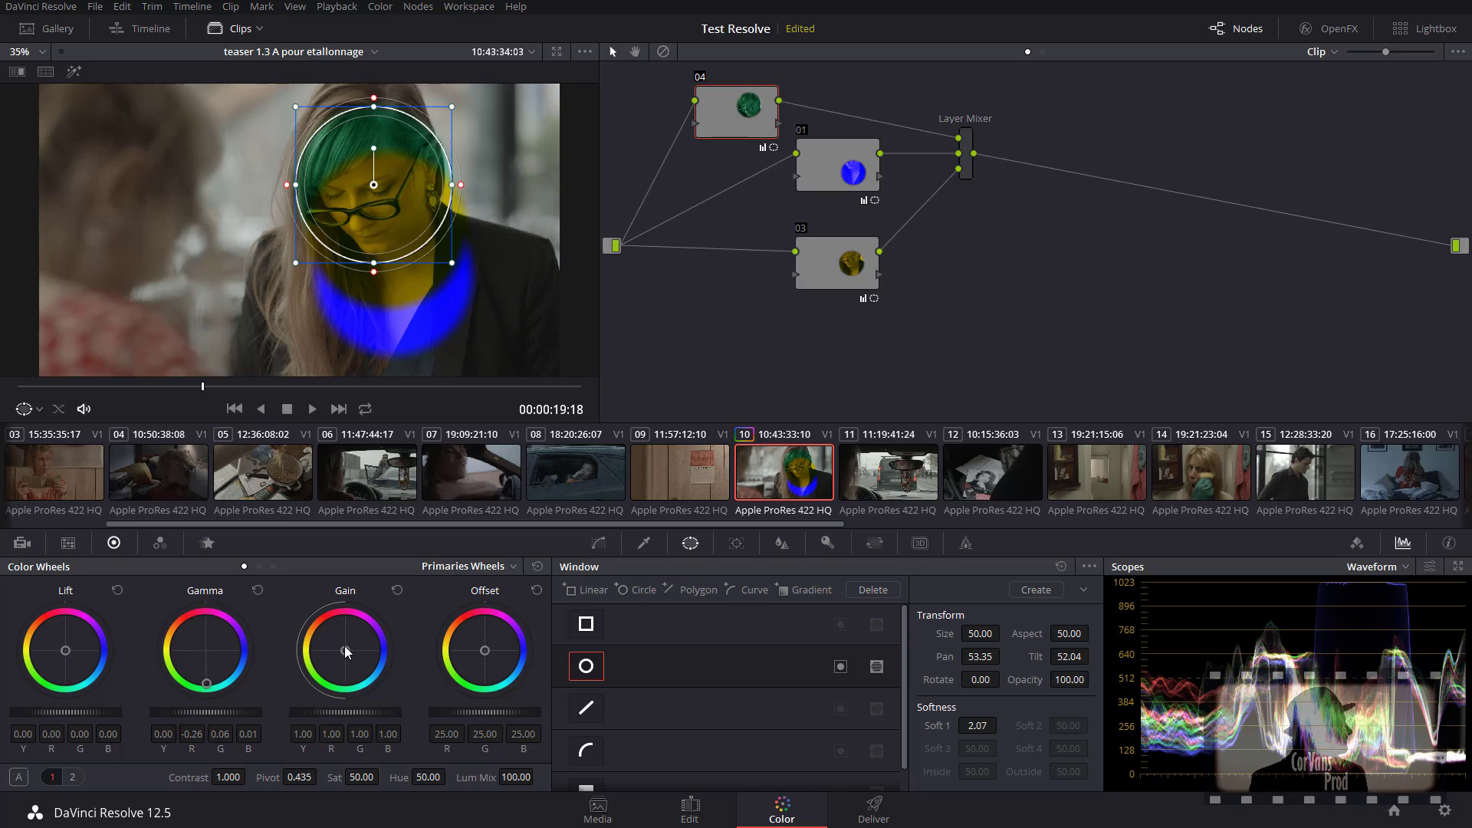
pyautogui.moveTo(345, 651); pyautogui.dragTo(338, 680)
# Step: Reposition node 04's green circular window over the blue and yellow circles, ending at about pan 52.28, tilt 47.83
pyautogui.moveTo(369, 169); pyautogui.dragTo(470, 224)
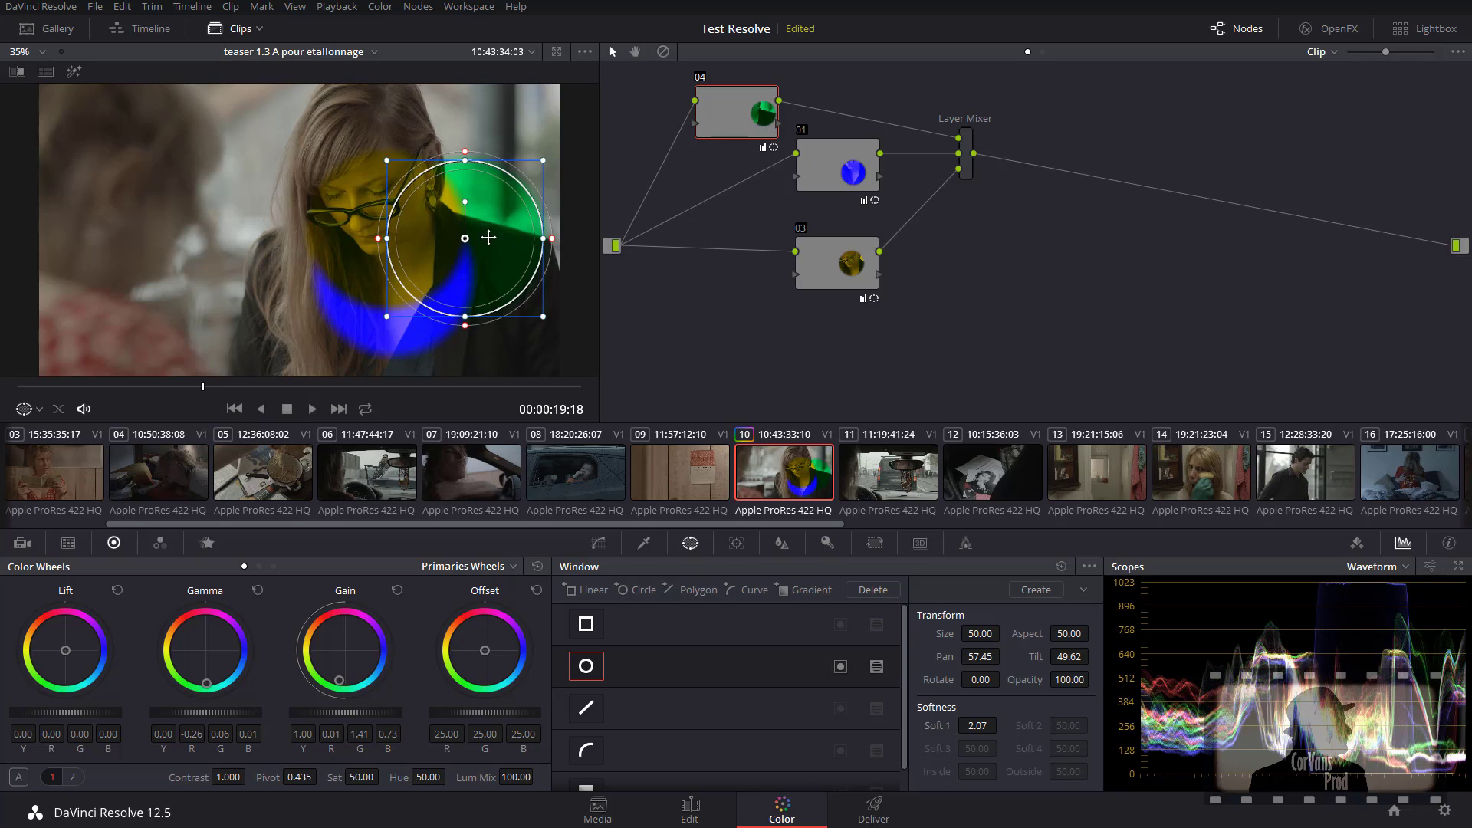
pyautogui.moveTo(840, 253); pyautogui.dragTo(802, 254)
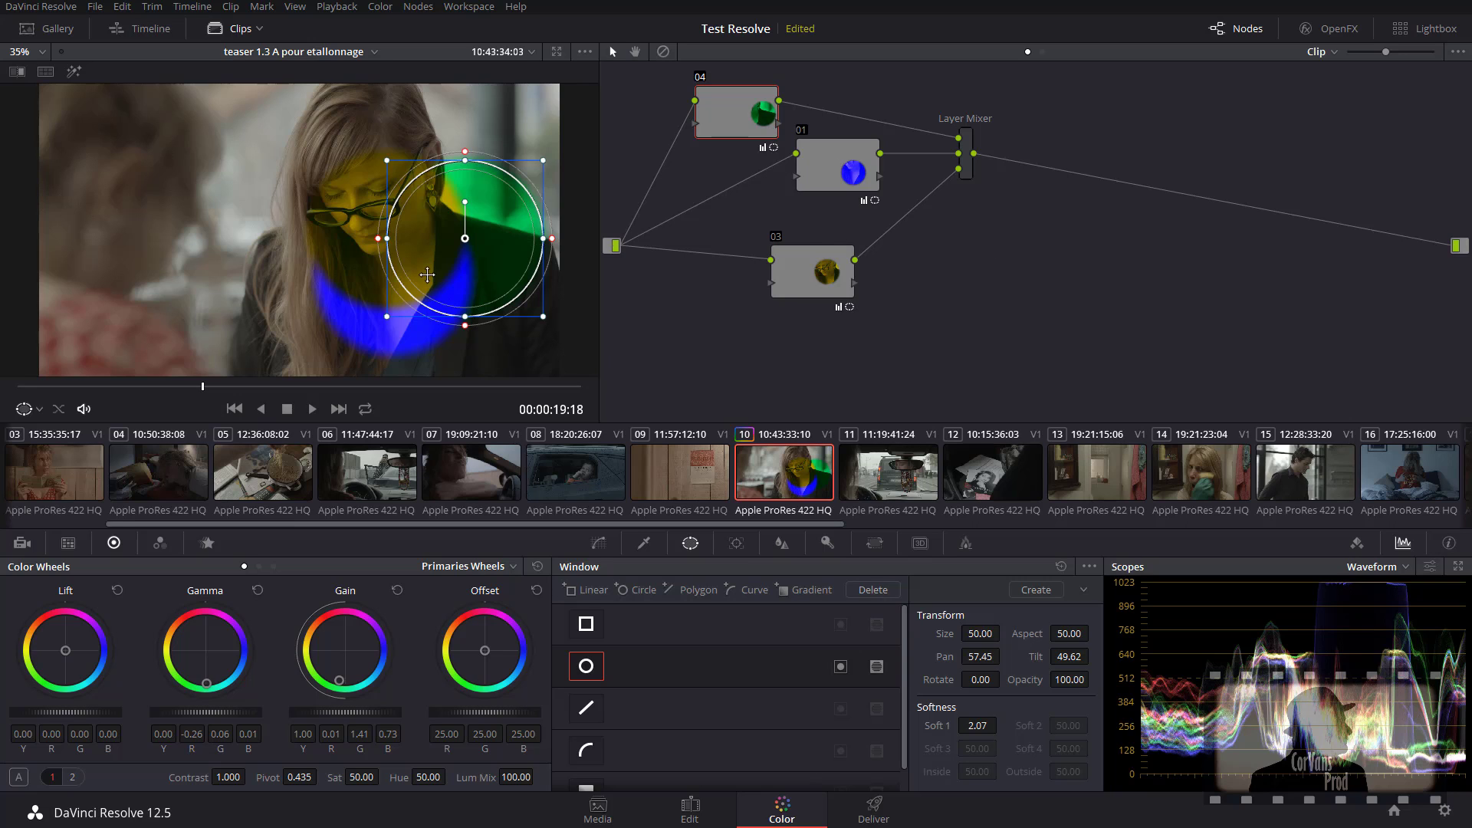
pyautogui.moveTo(478, 195); pyautogui.dragTo(362, 235)
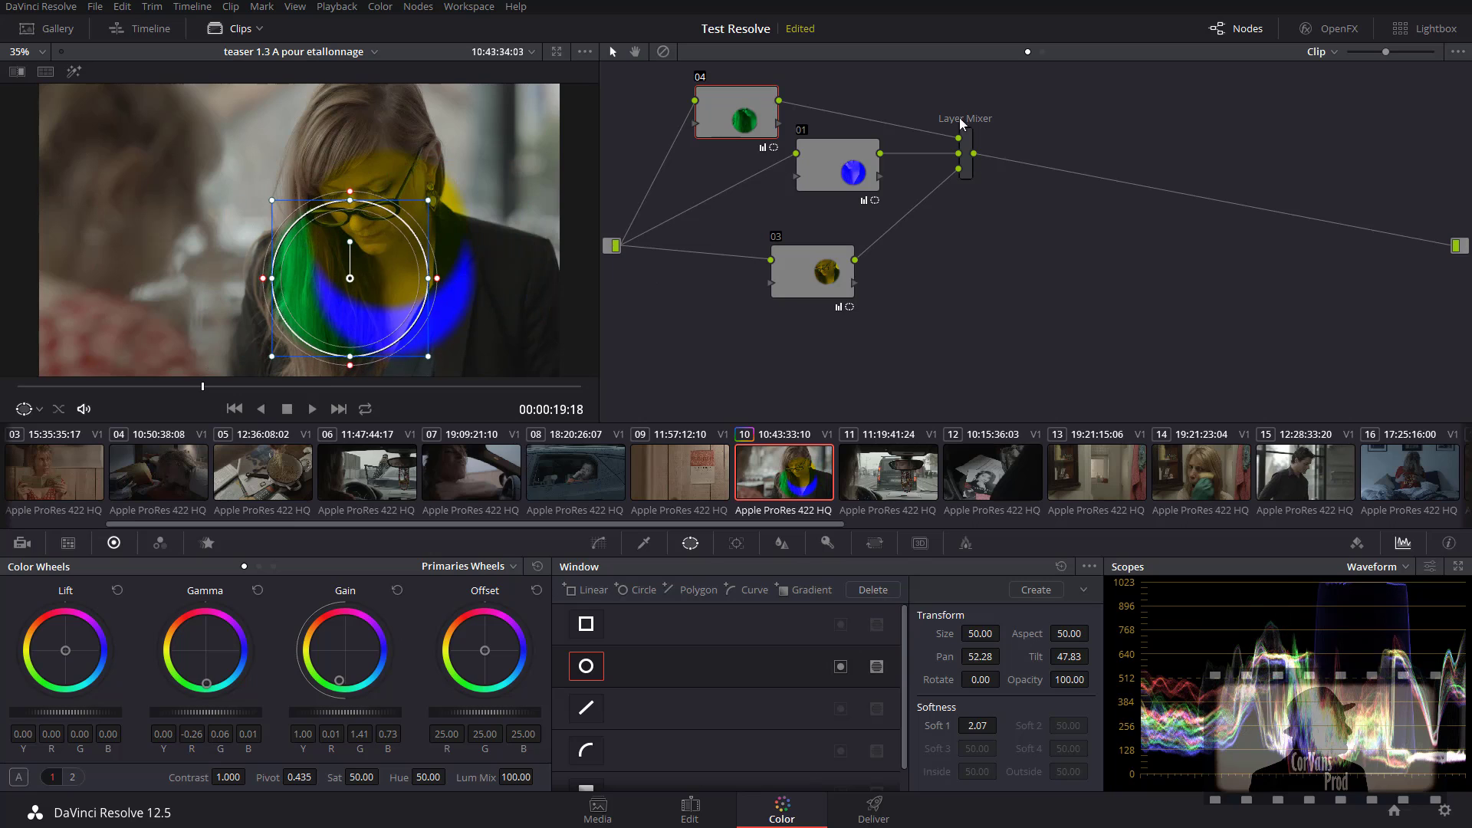
# Step: Add a second Layer Mixer node to the node graph near the existing one
pyautogui.rightClick(967, 163)
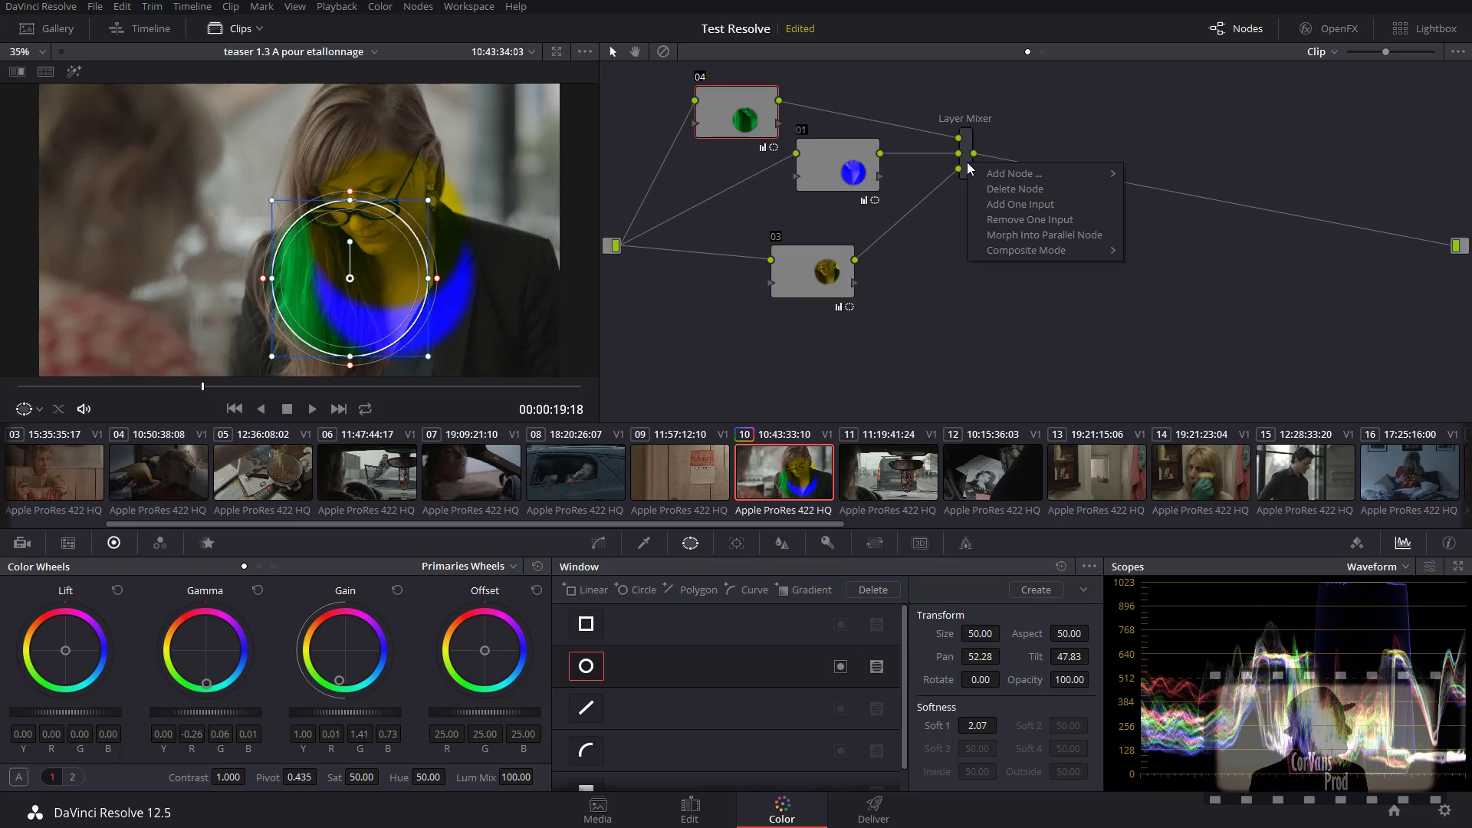
pyautogui.click(985, 207)
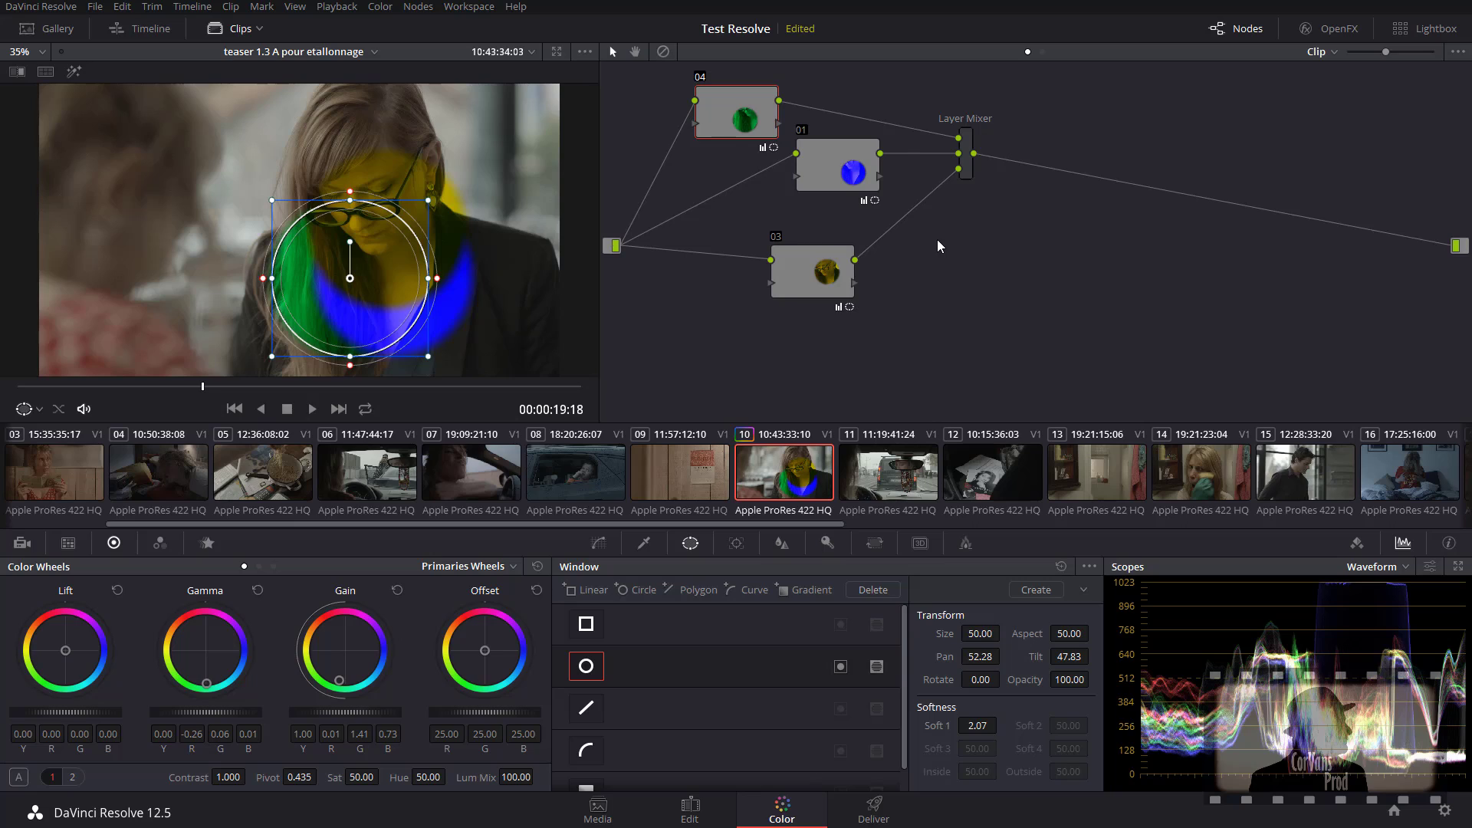
pyautogui.moveTo(968, 177); pyautogui.dragTo(982, 189)
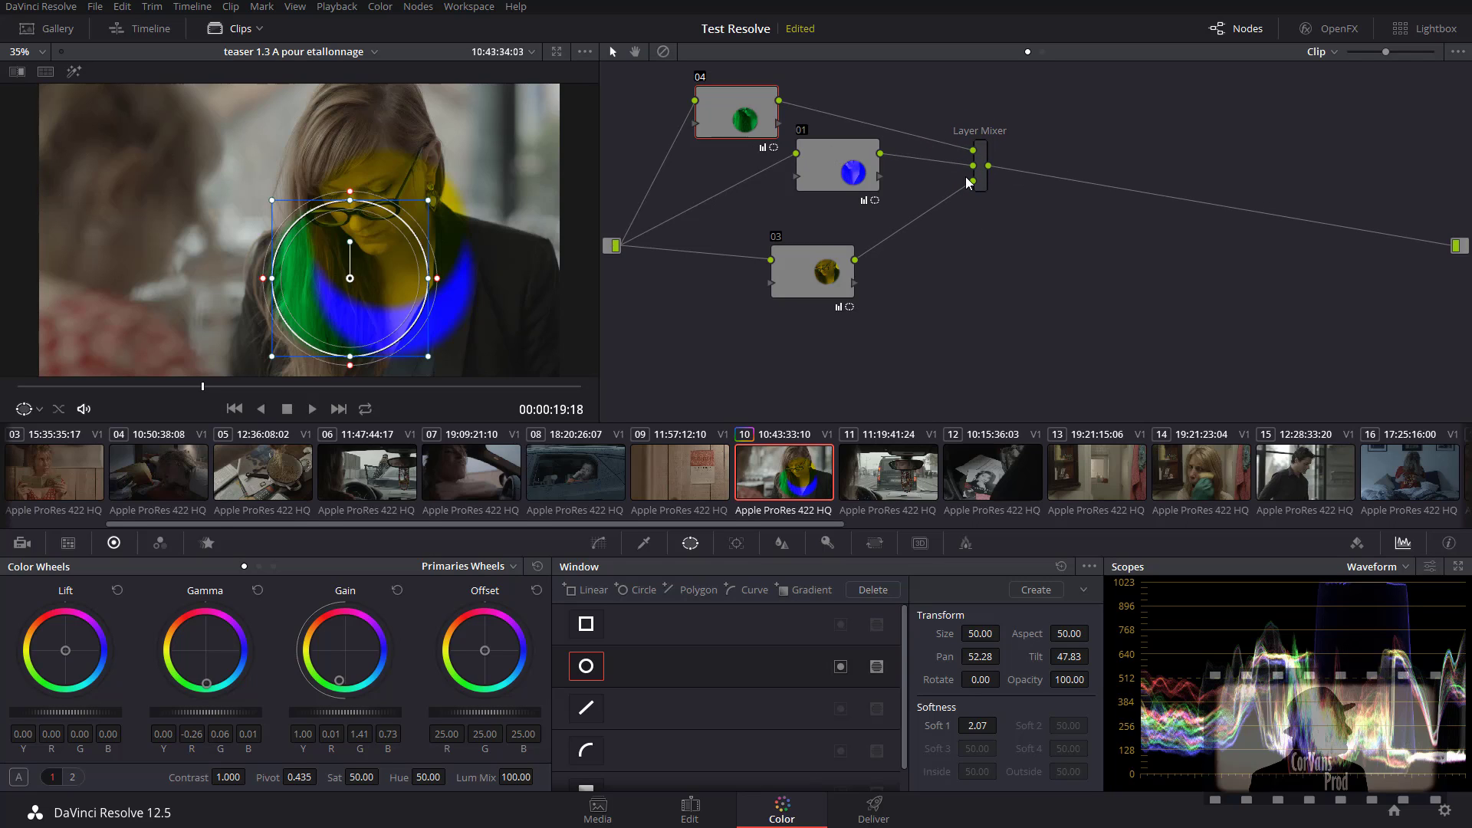
pyautogui.rightClick(976, 240)
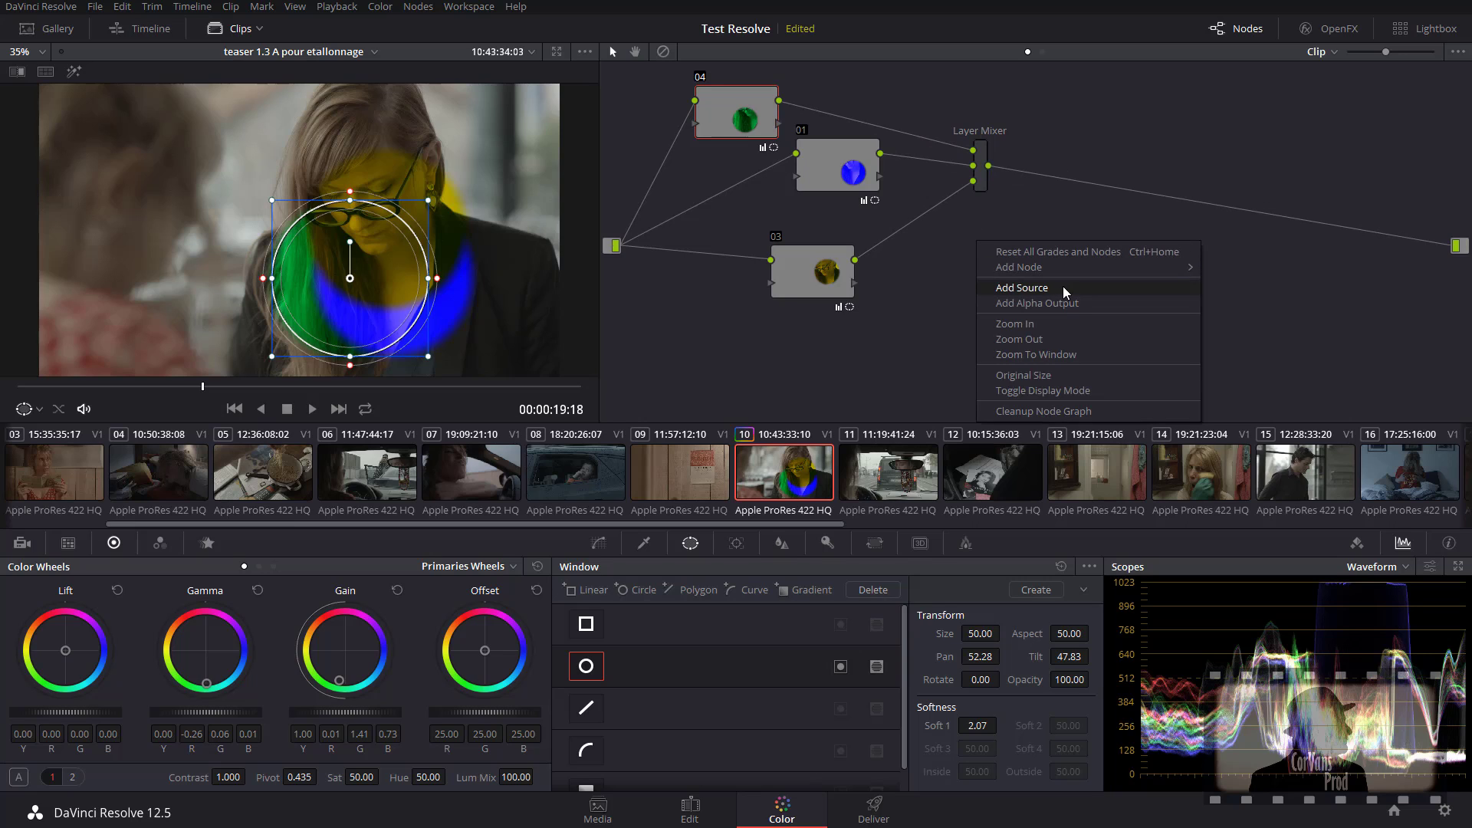
pyautogui.moveTo(1088, 265)
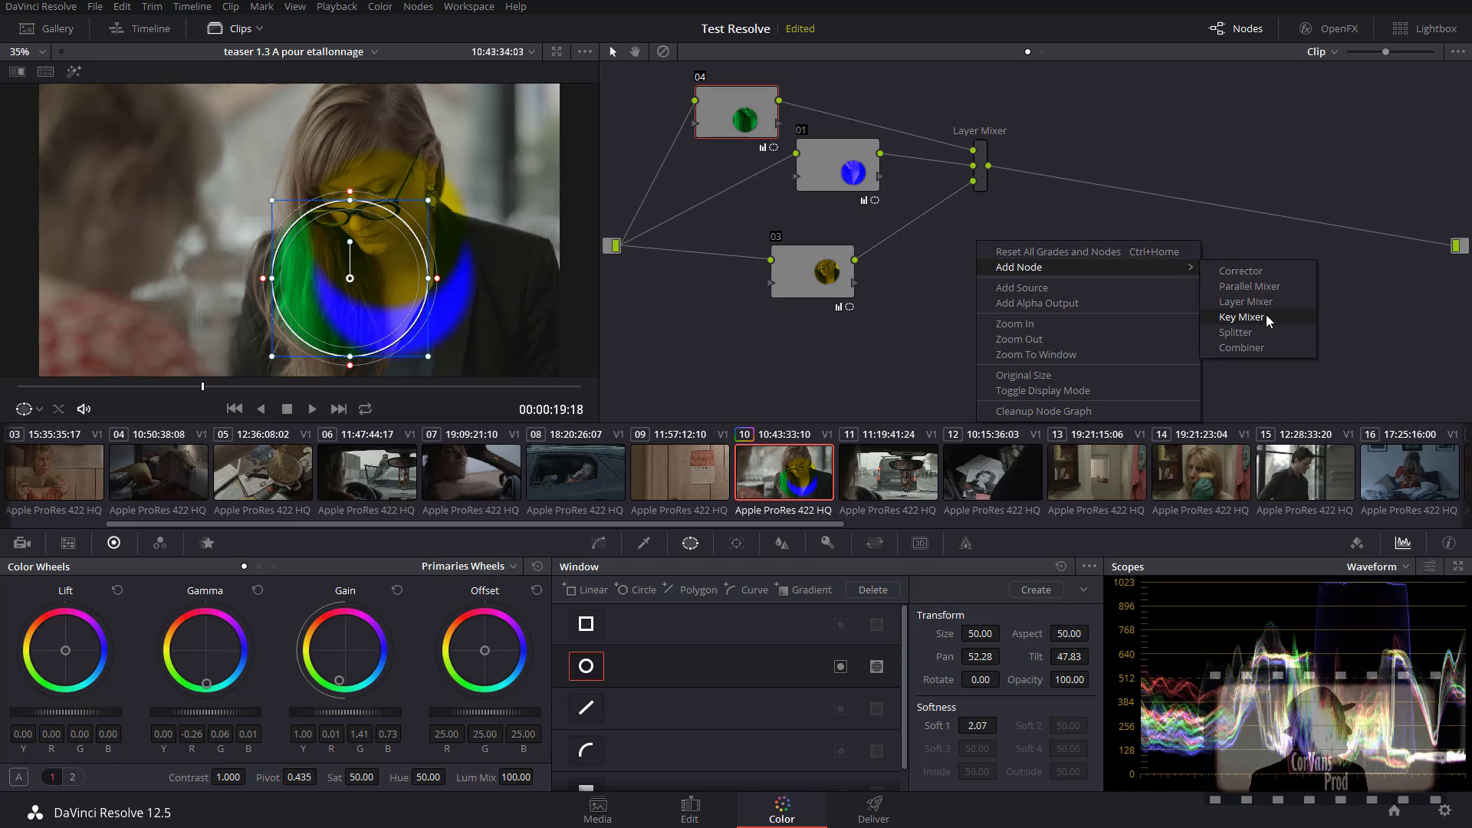
pyautogui.click(1245, 302)
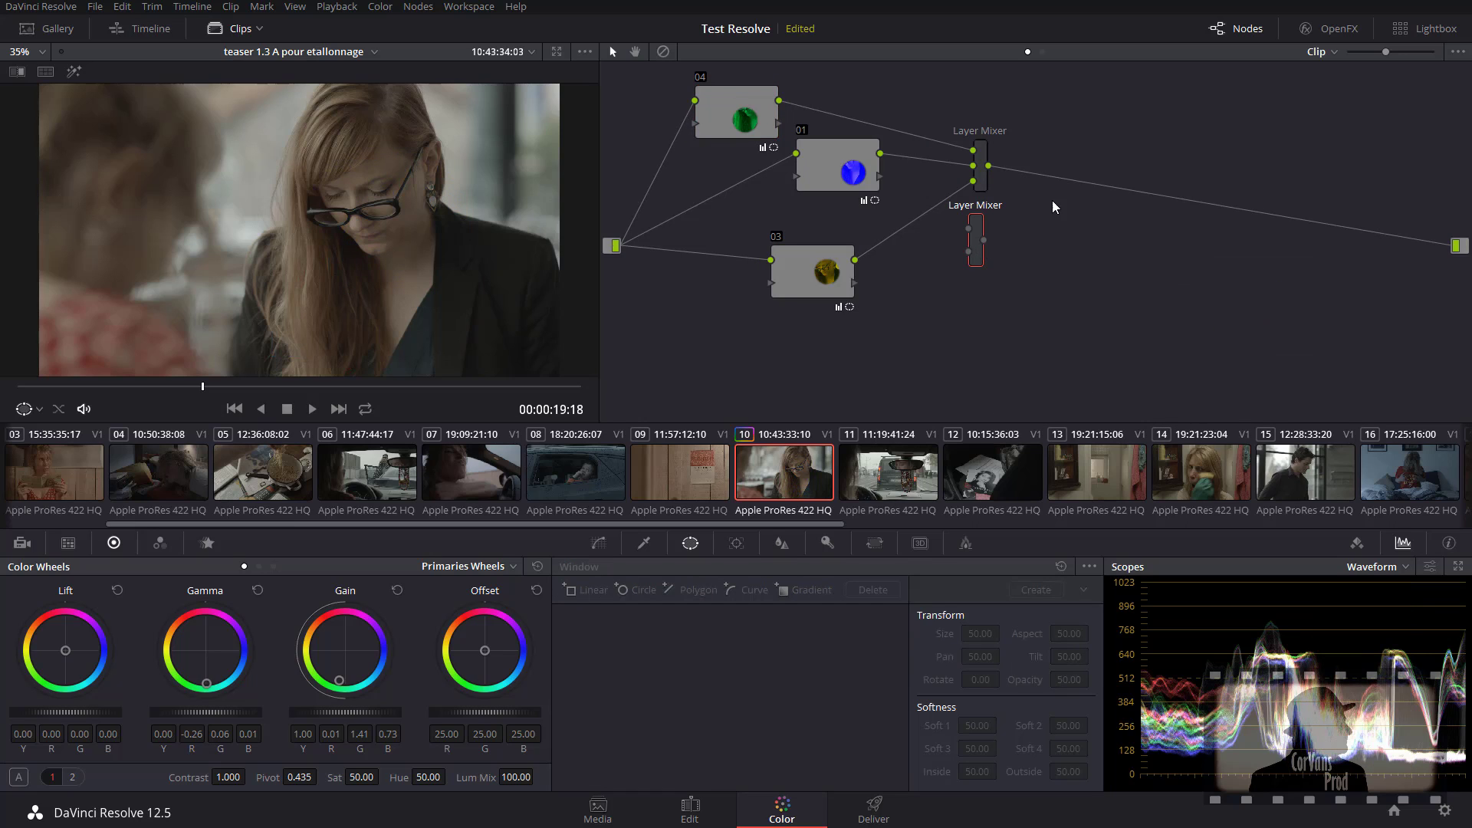
# Step: Add a corrector node between the two Layer Mixers, link all three in series and connect the second mixer to the graph output
pyautogui.rightClick(973, 242)
pyautogui.moveTo(1053, 247)
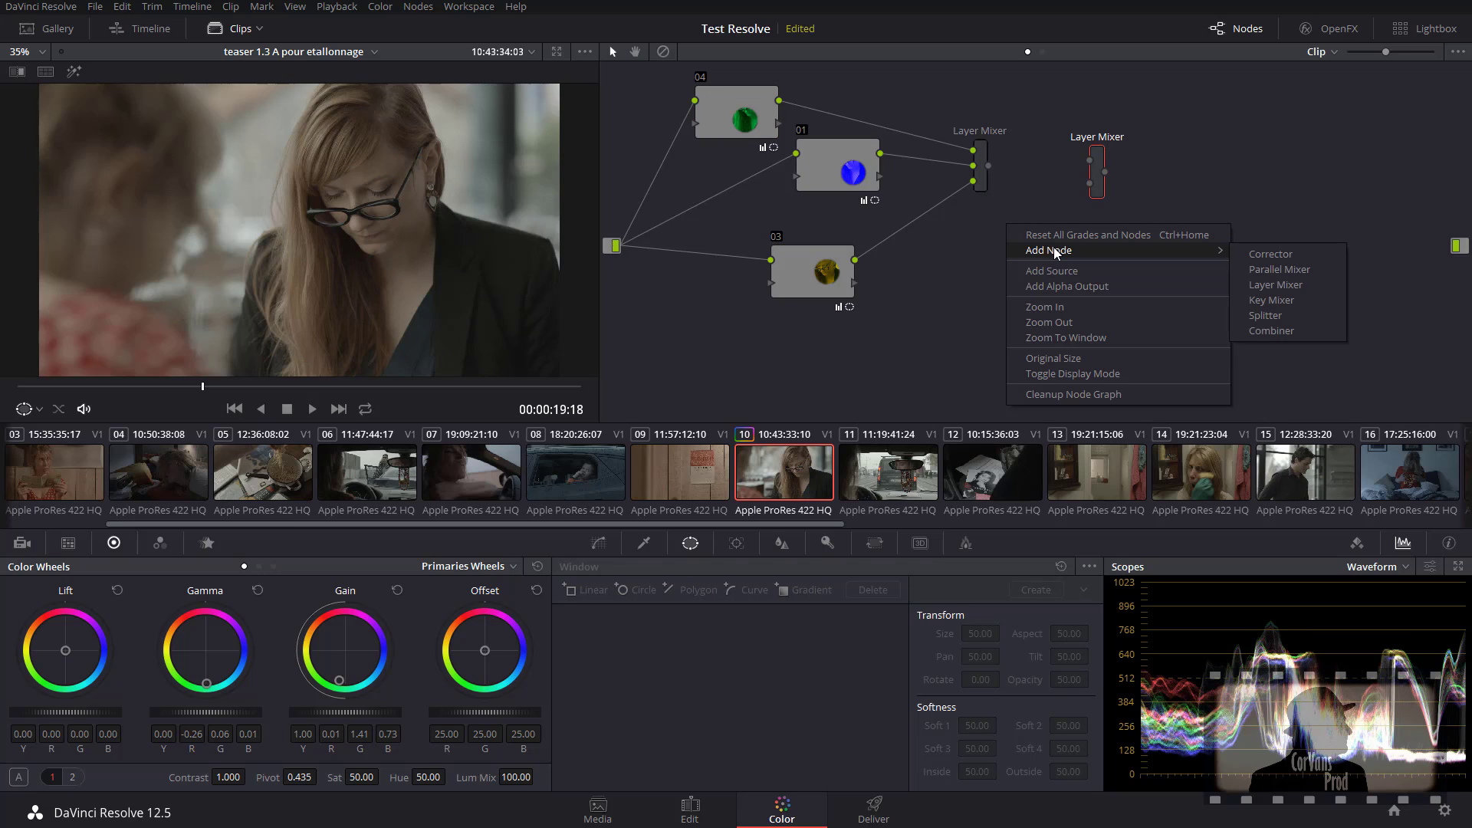
pyautogui.click(1280, 250)
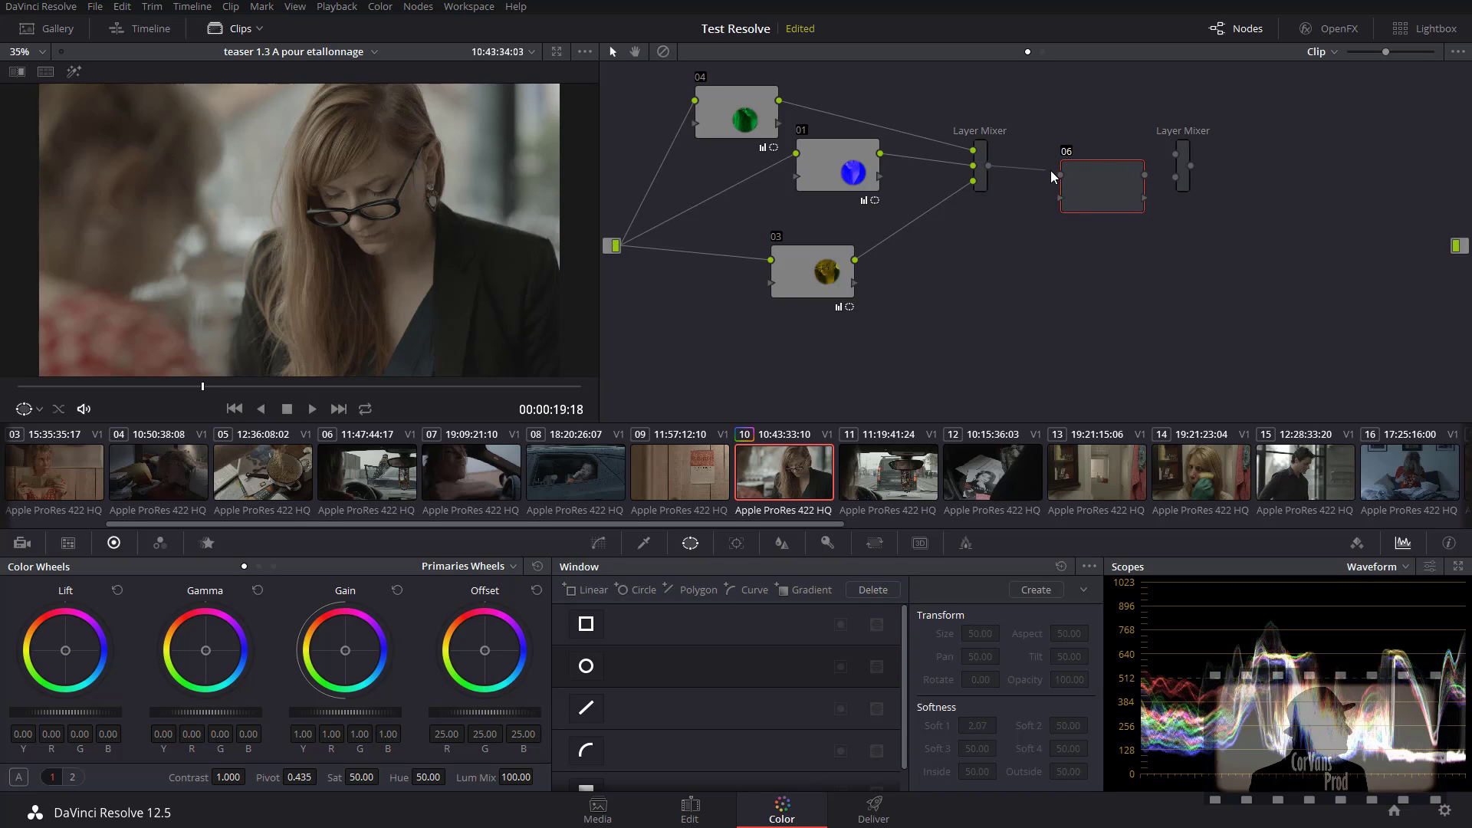
pyautogui.moveTo(1081, 178); pyautogui.dragTo(1055, 164)
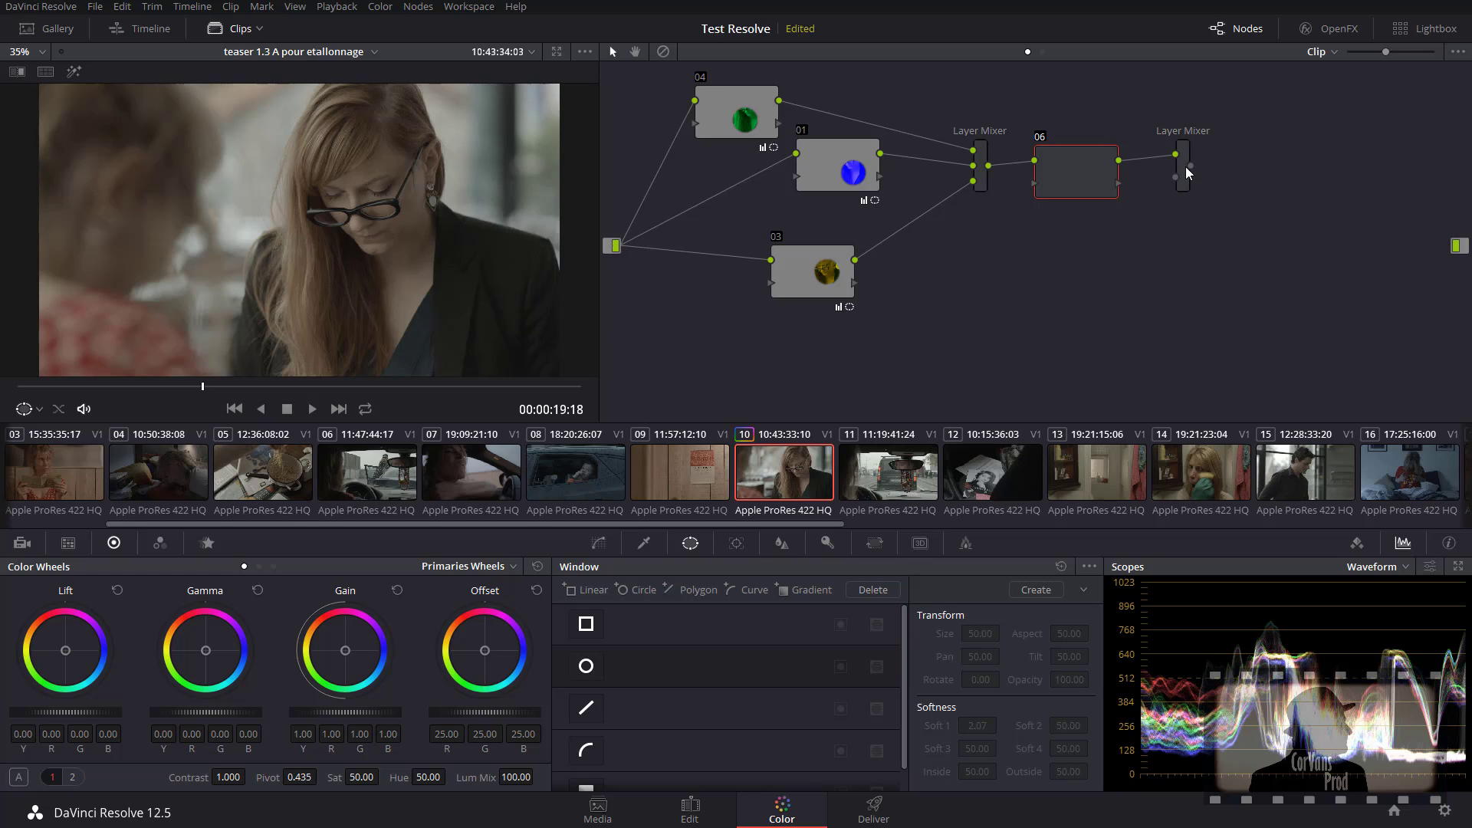
pyautogui.moveTo(1190, 166); pyautogui.dragTo(1456, 246)
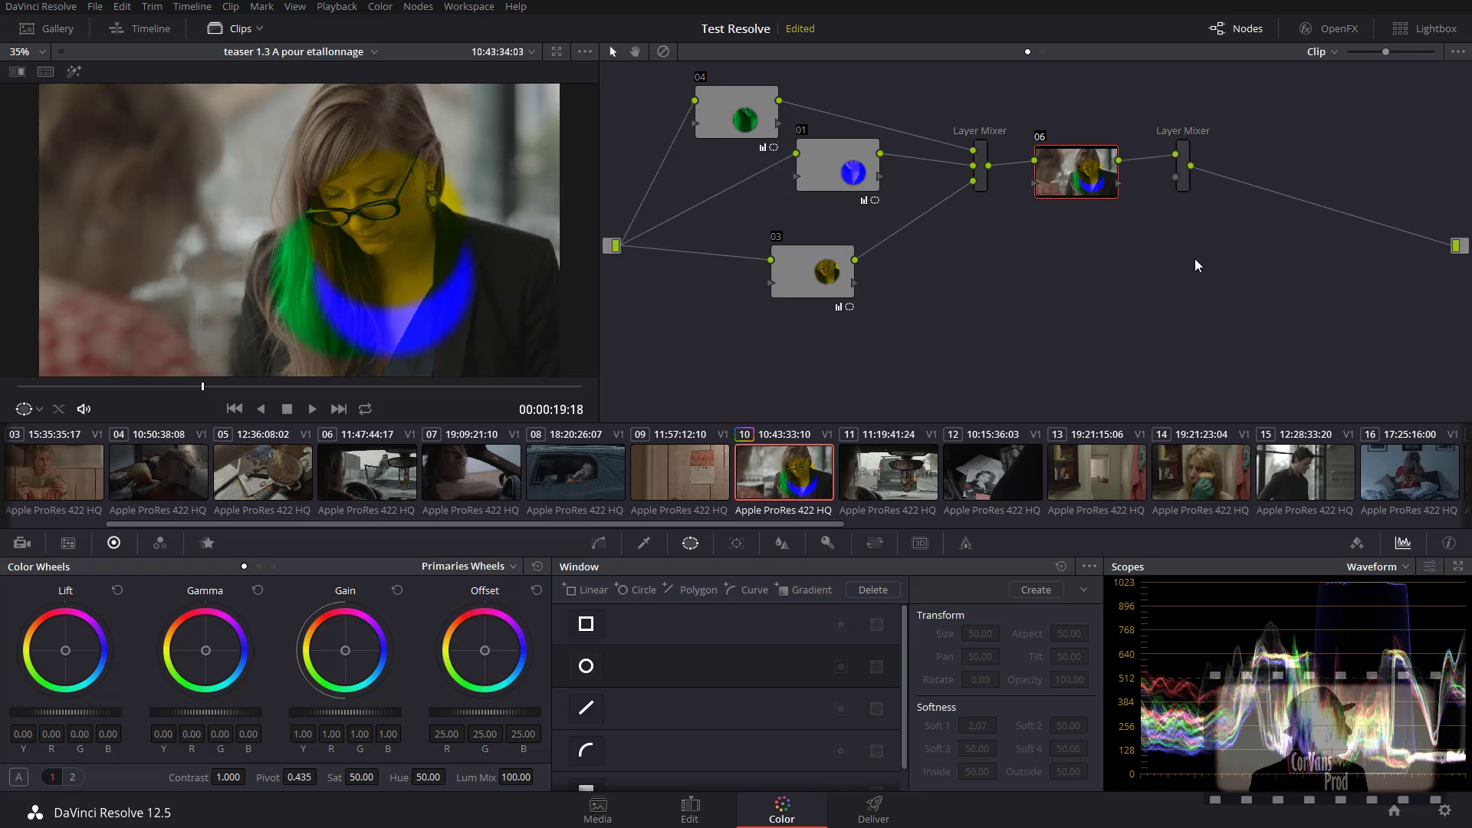
pyautogui.moveTo(1090, 170); pyautogui.dragTo(1104, 187)
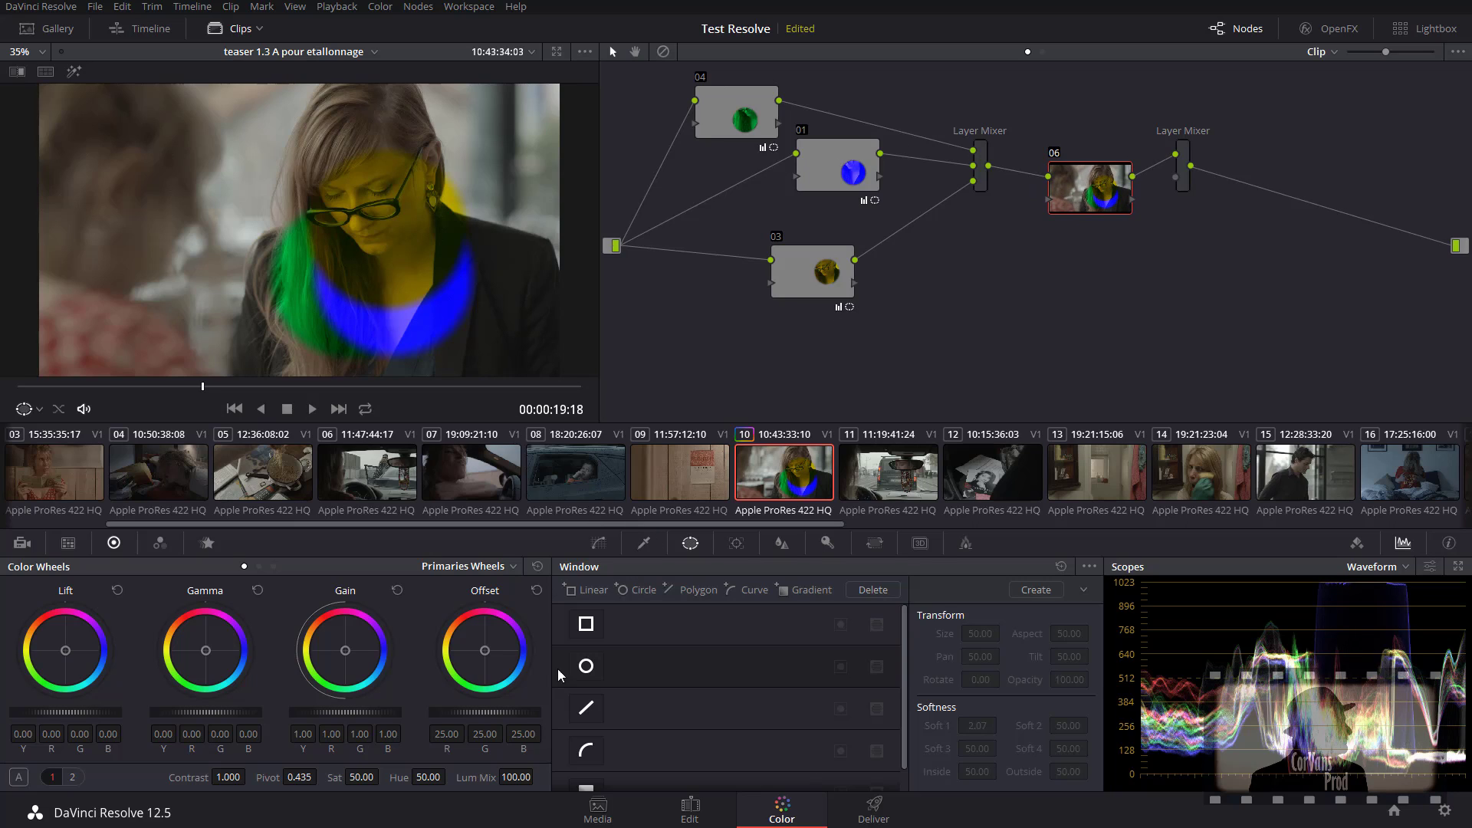
# Step: Add a circular window to node 06 at about pan 50.69, tilt 49.97, and tint it red with gain R 2.31, G 0.61, B 1.00
pyautogui.click(585, 667)
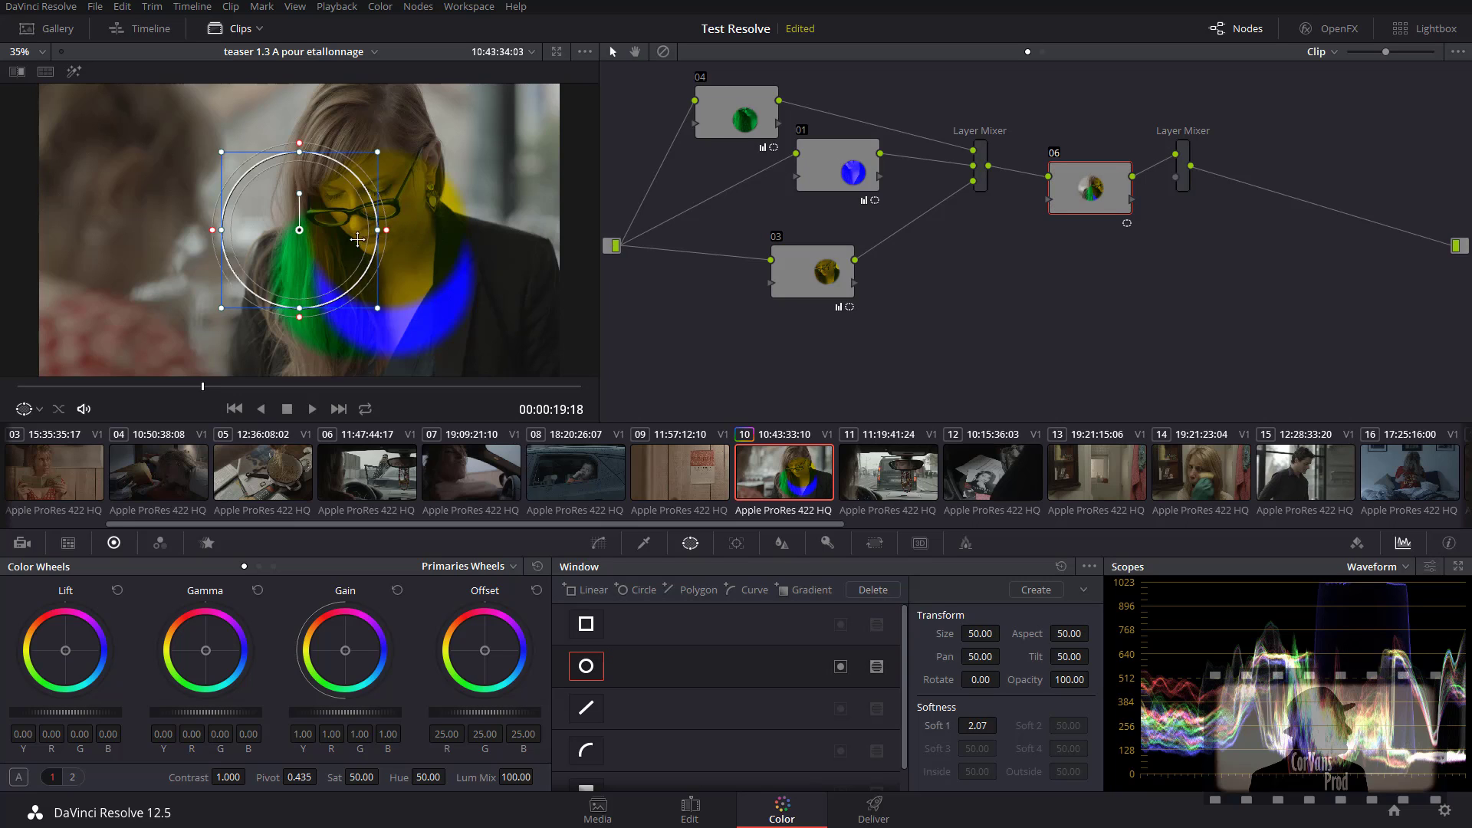
pyautogui.moveTo(306, 258)
pyautogui.mouseDown()
pyautogui.moveTo(337, 261)
pyautogui.moveTo(320, 259)
pyautogui.mouseUp()
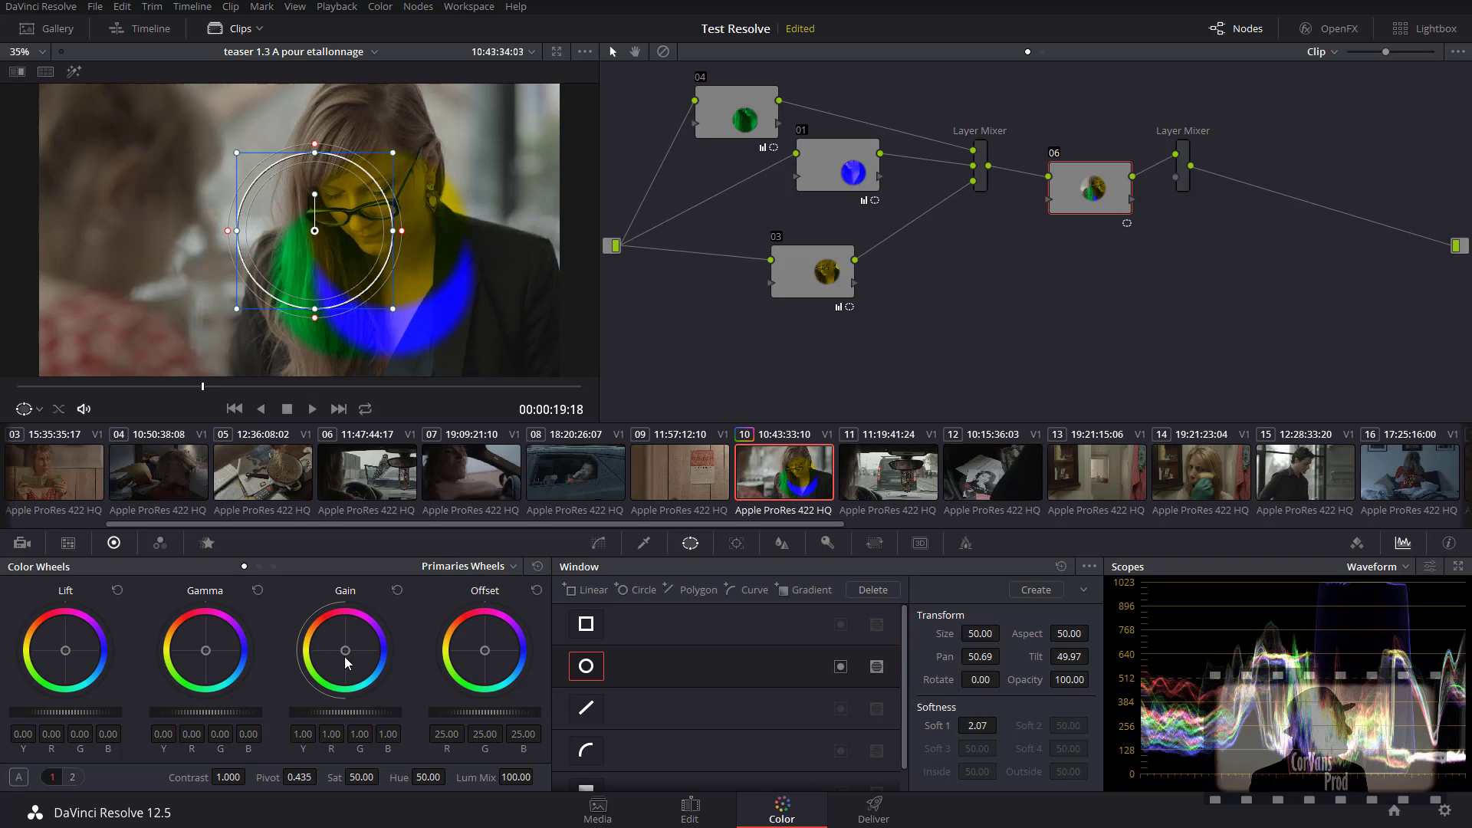
pyautogui.moveTo(345, 656); pyautogui.dragTo(345, 618)
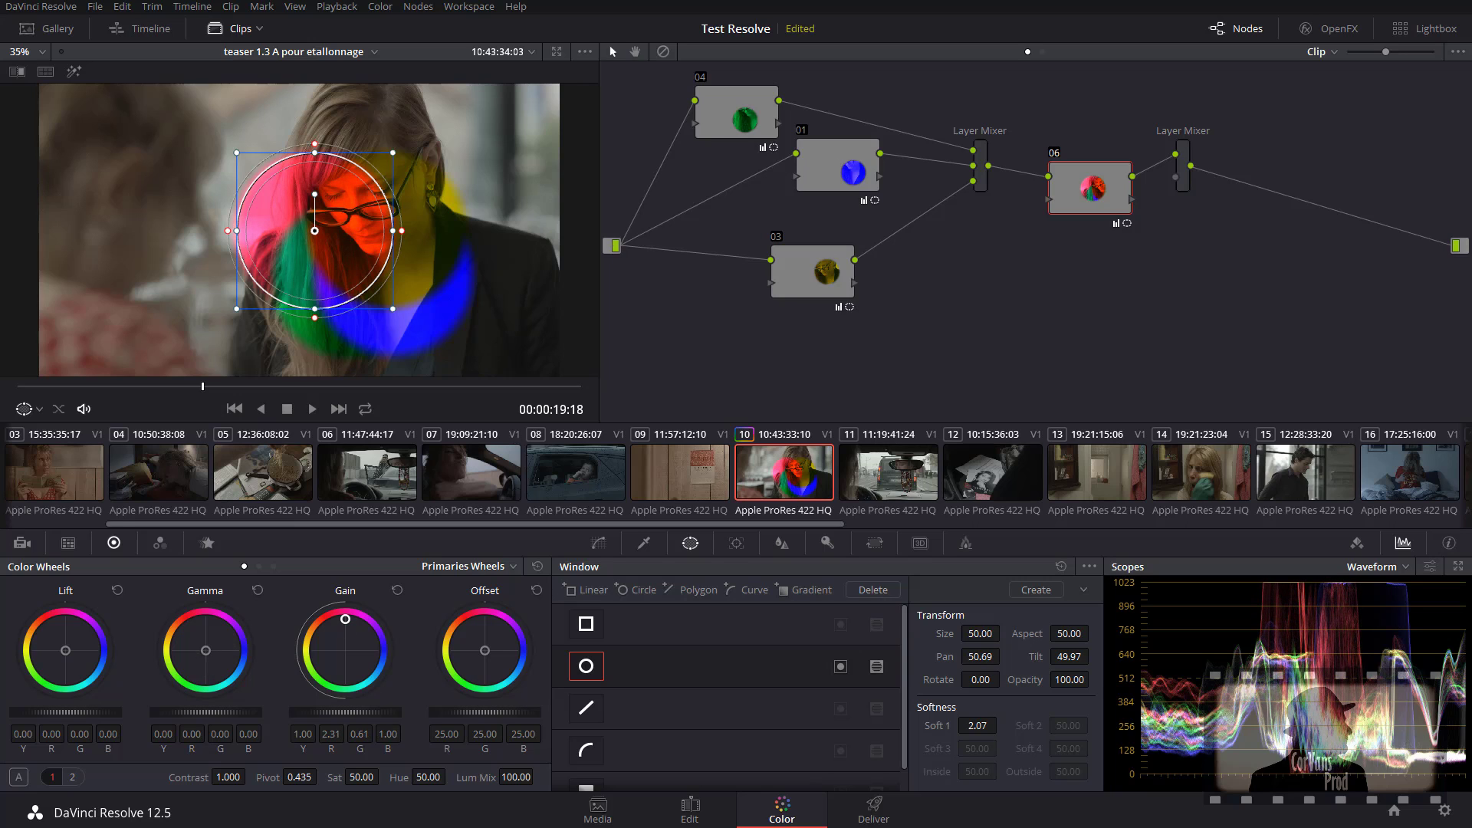
# Step: Tint node 06's gamma to R 0.14, G -0.03, B -0.01 and move its circular window to about pan 56.92, tilt 49.24
pyautogui.moveTo(206, 650); pyautogui.dragTo(203, 632)
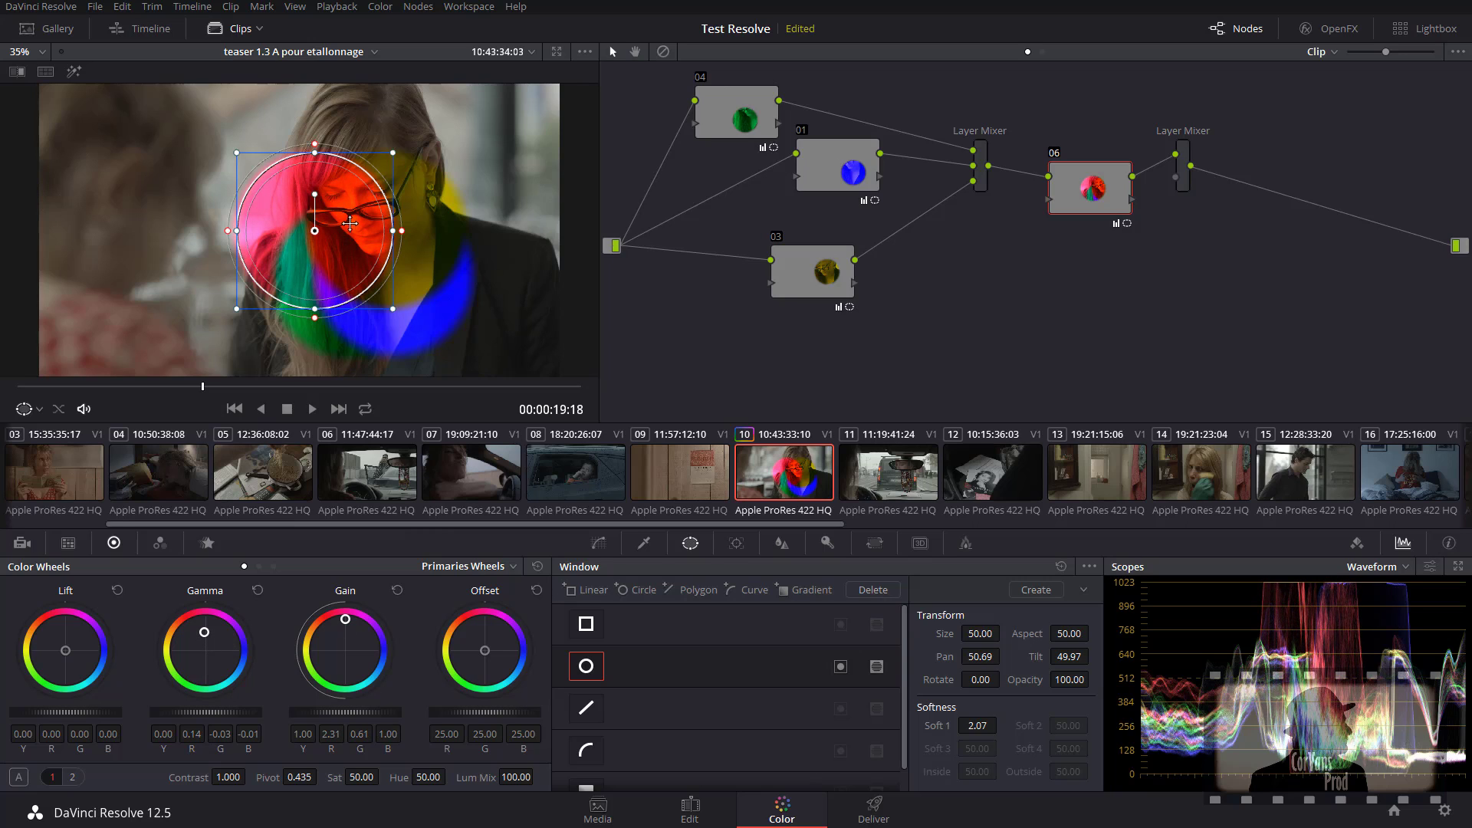
pyautogui.moveTo(315, 231); pyautogui.dragTo(298, 233)
pyautogui.moveTo(324, 276); pyautogui.dragTo(464, 258)
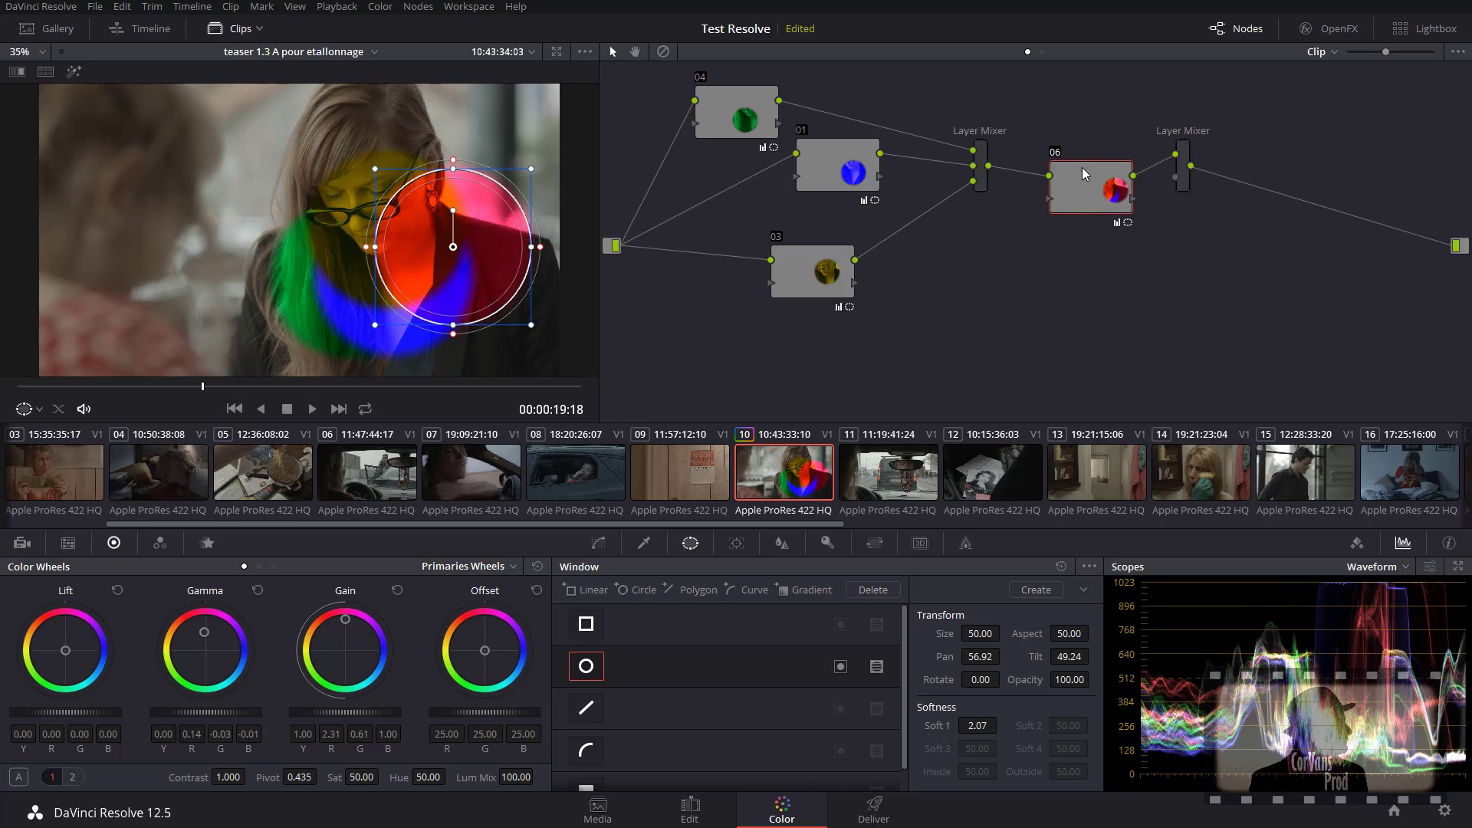
# Step: Place node 06 between the two Layer Mixers and reposition its red circular window at about pan 56.09, tilt 48.45
pyautogui.moveTo(1083, 167); pyautogui.dragTo(1089, 166)
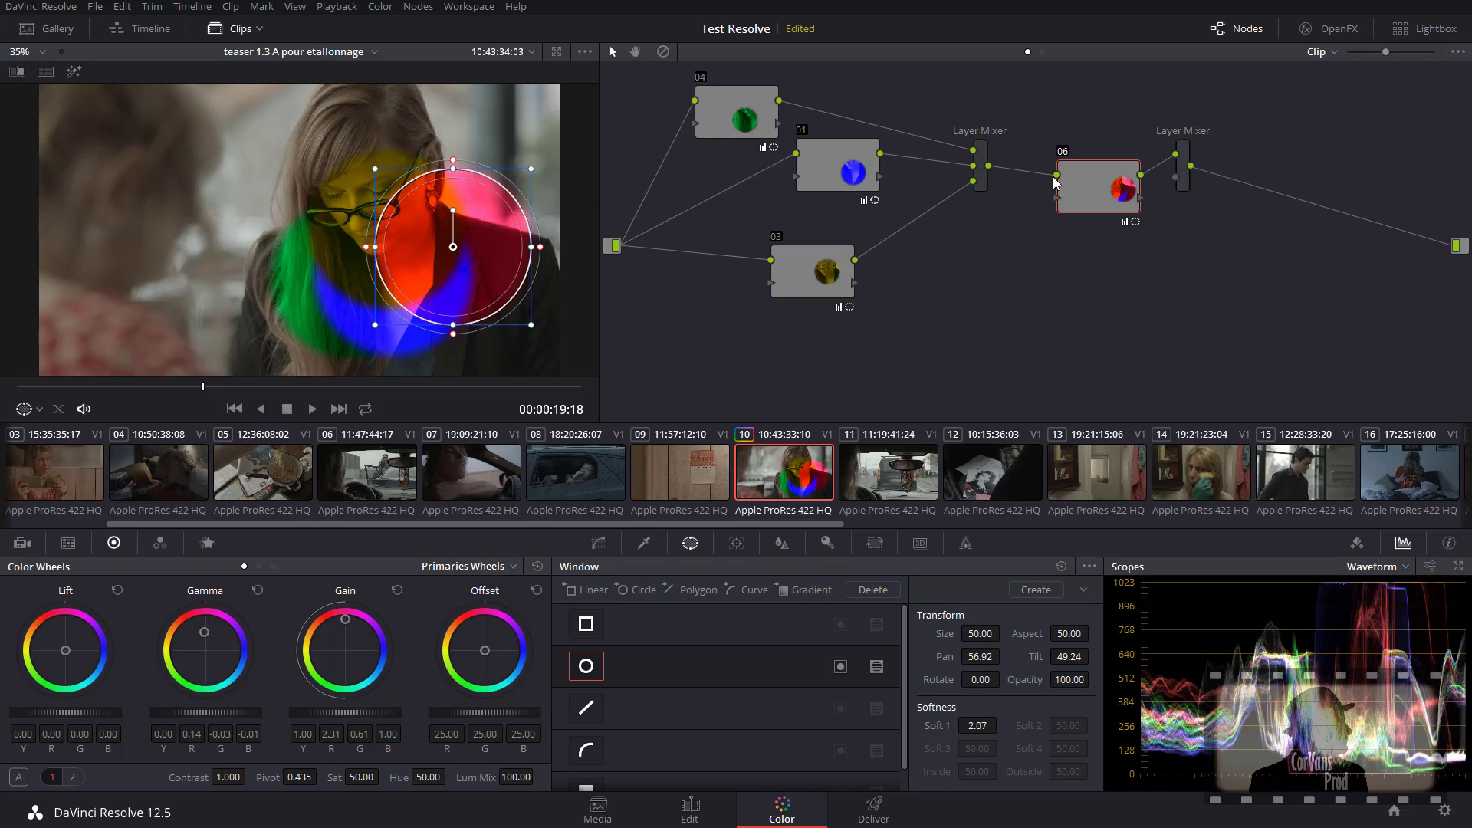
pyautogui.moveTo(1089, 167); pyautogui.dragTo(1066, 149)
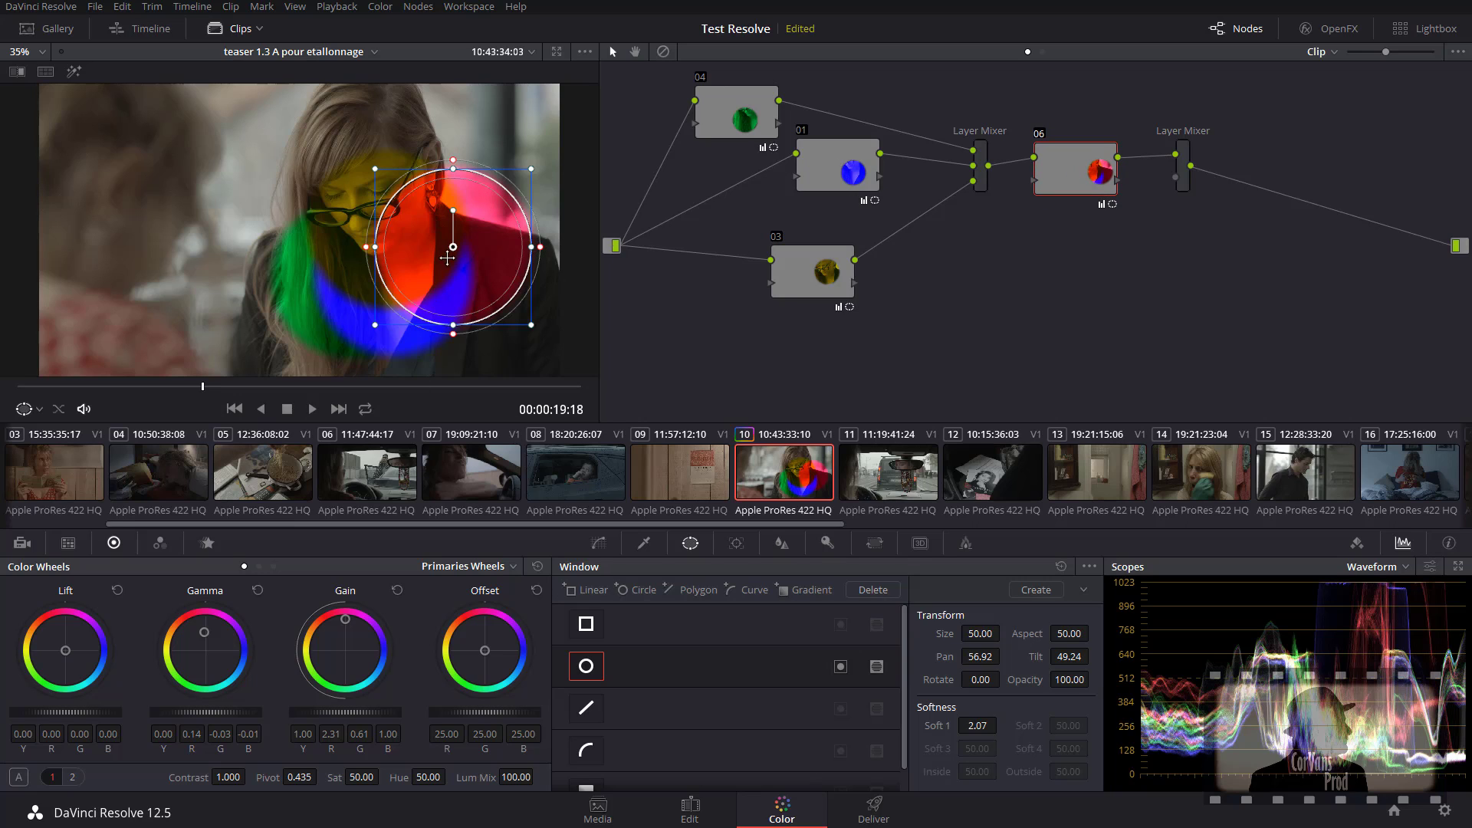
pyautogui.moveTo(419, 264); pyautogui.dragTo(312, 283)
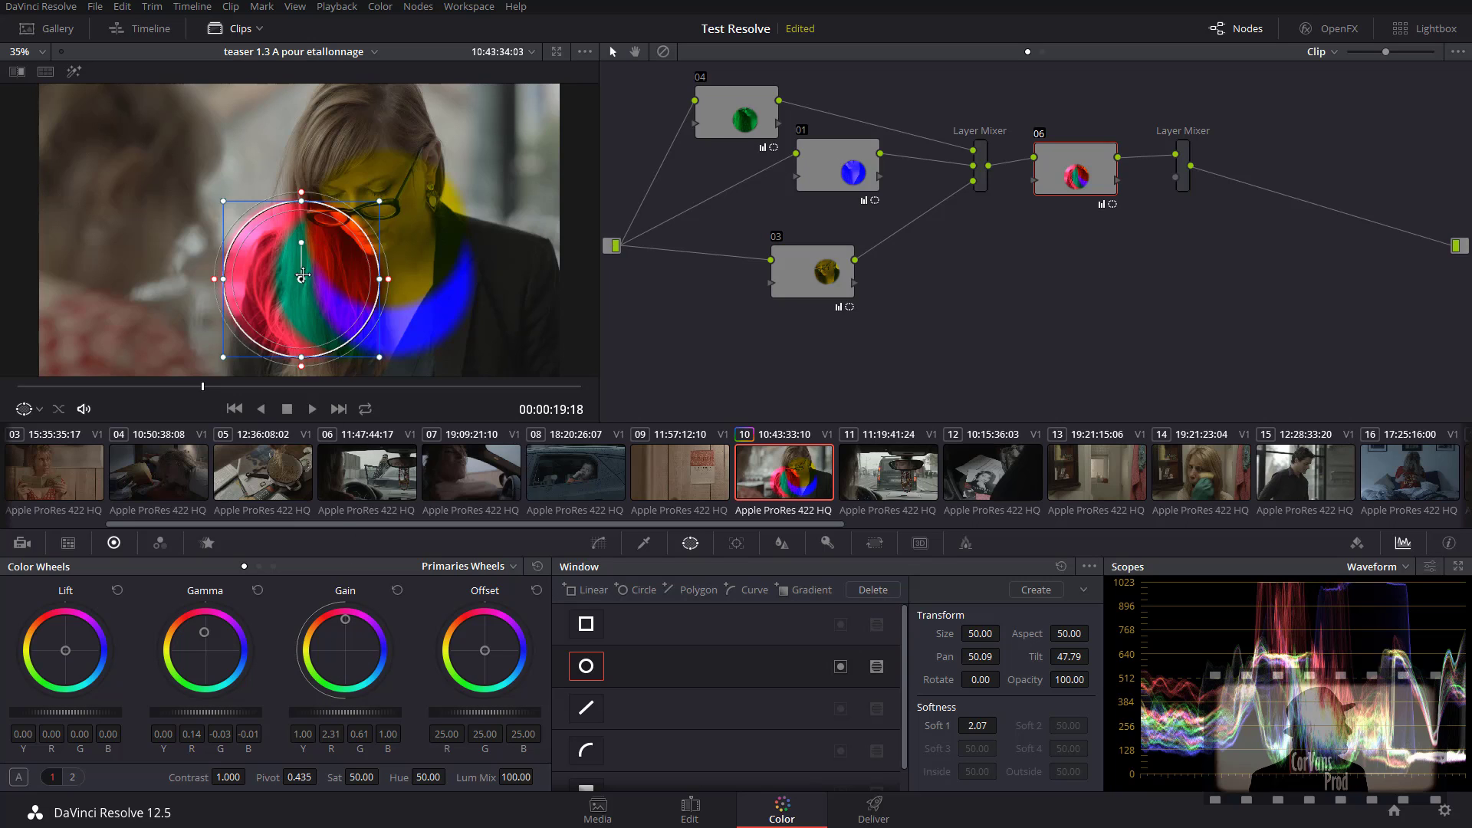
pyautogui.moveTo(303, 276); pyautogui.dragTo(420, 292)
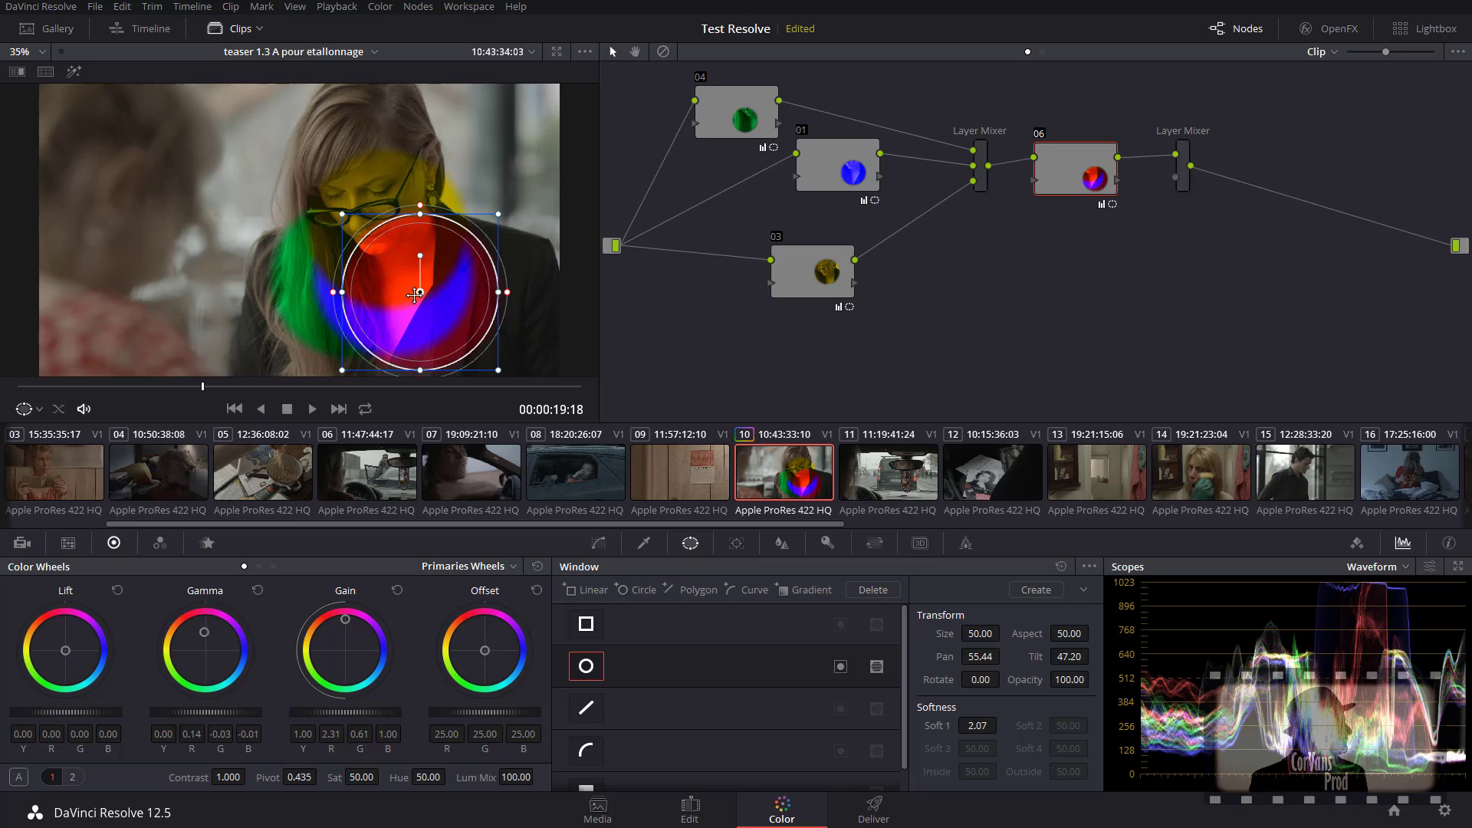
pyautogui.moveTo(418, 294); pyautogui.dragTo(434, 266)
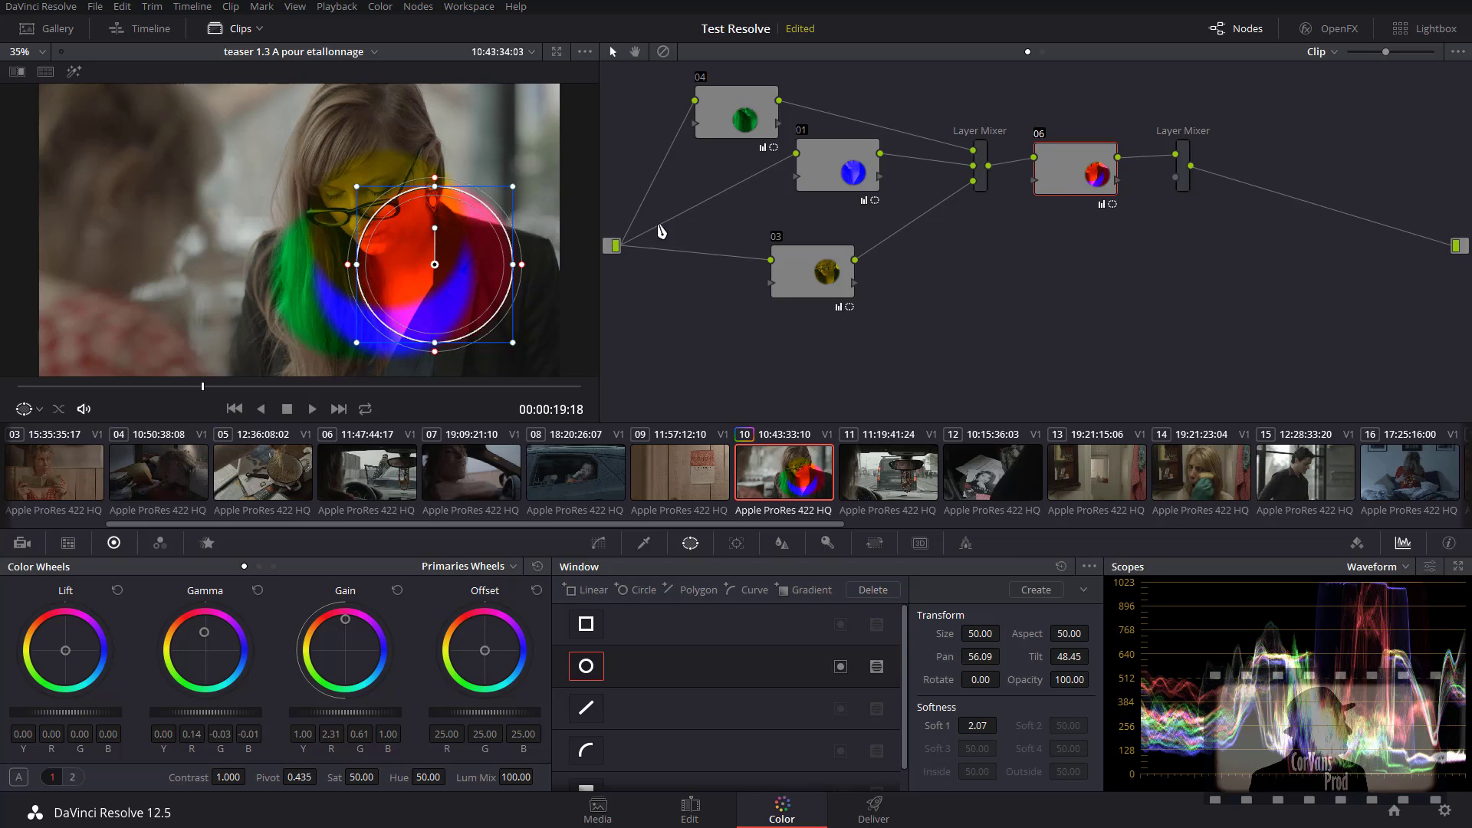
# Step: Add a serial node after the second Layer Mixer, then a parallel node alongside it, and space the Parallel Mixer away from both
pyautogui.click(1041, 134)
pyautogui.click(1040, 134)
pyautogui.rightClick(1226, 267)
pyautogui.click(1184, 182)
pyautogui.click(1184, 182)
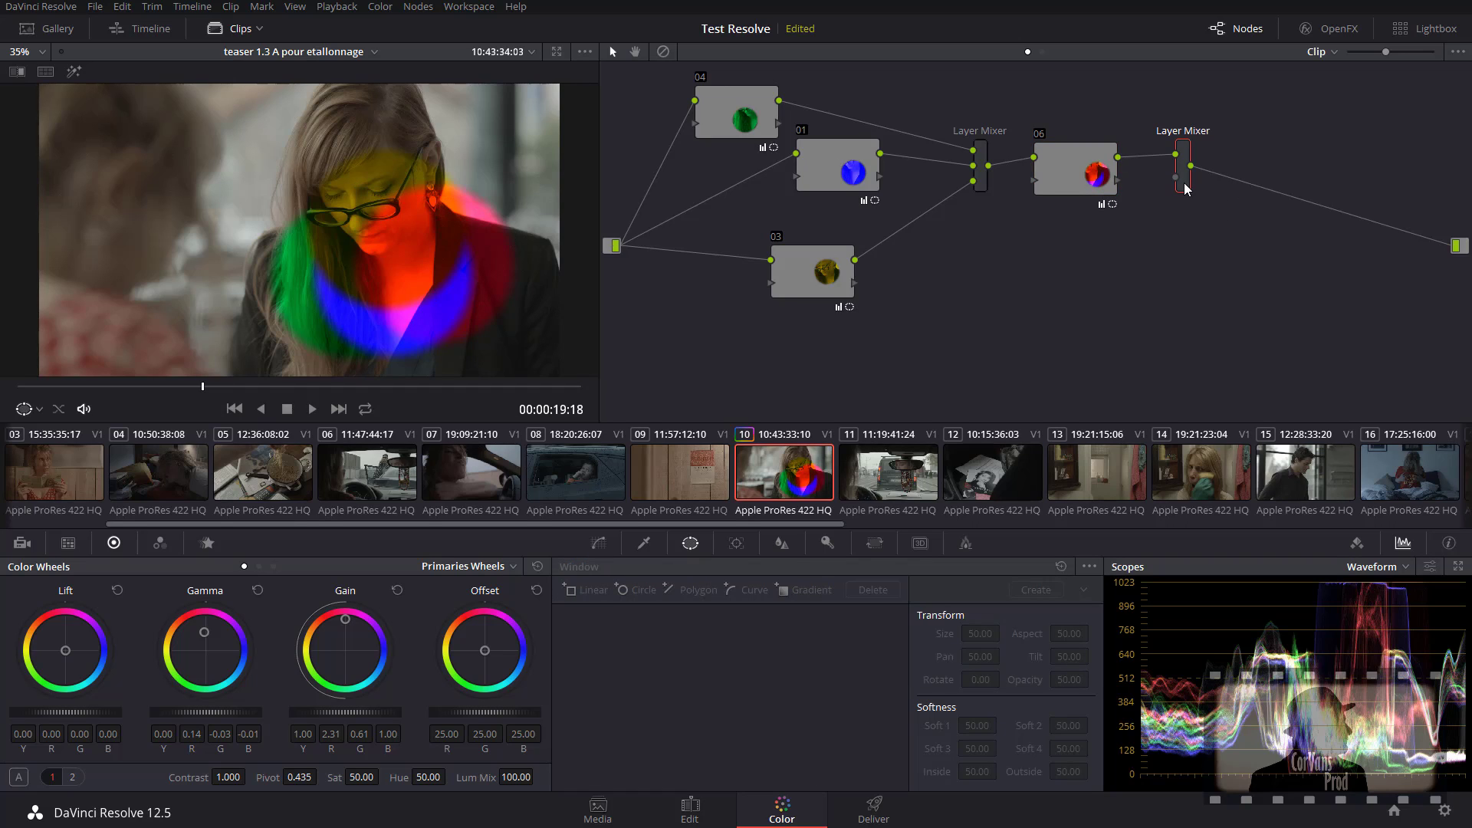
pyautogui.hotkey('alt', 's')
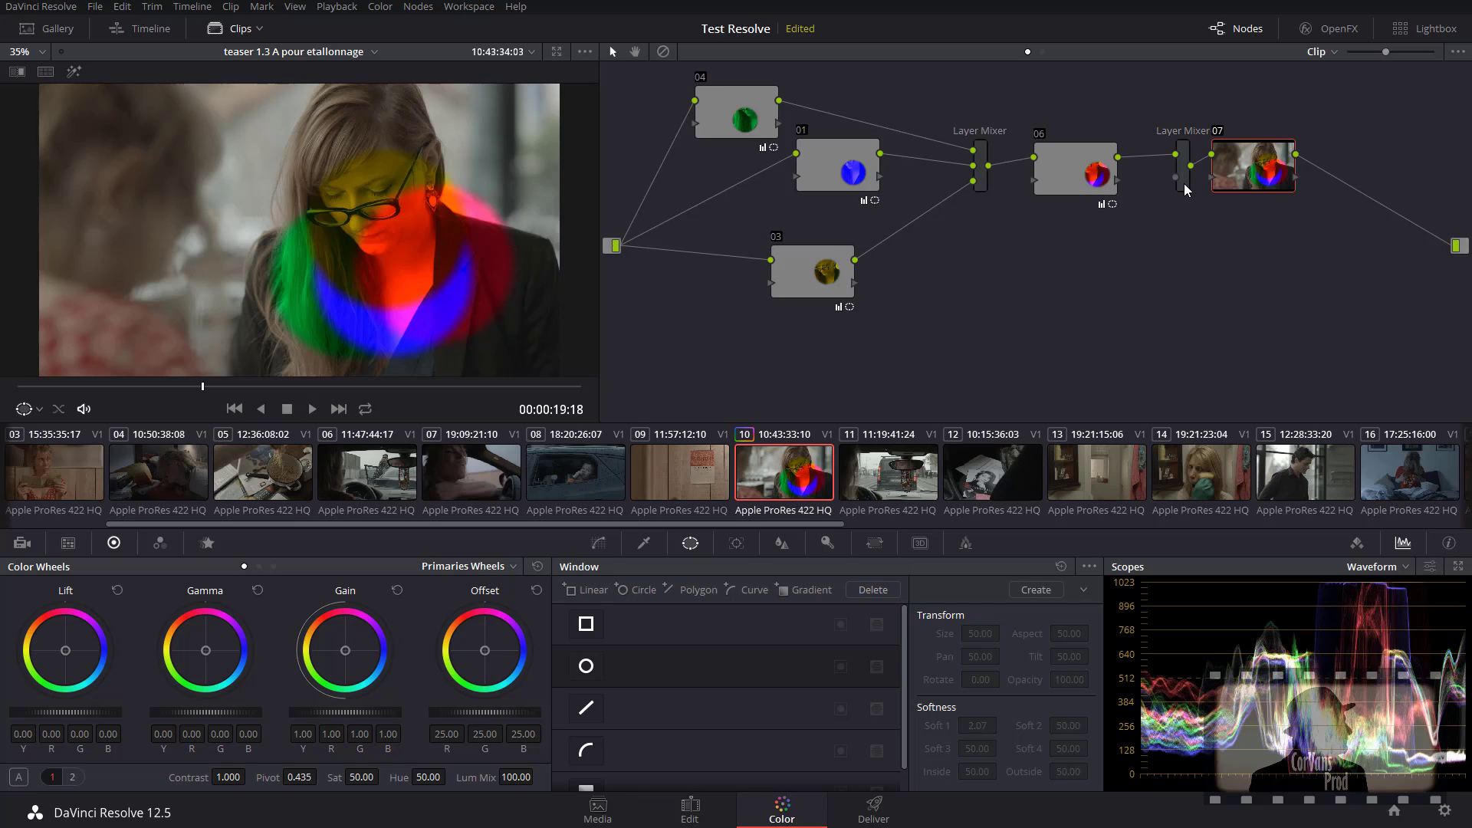
pyautogui.hotkey('alt', 'p')
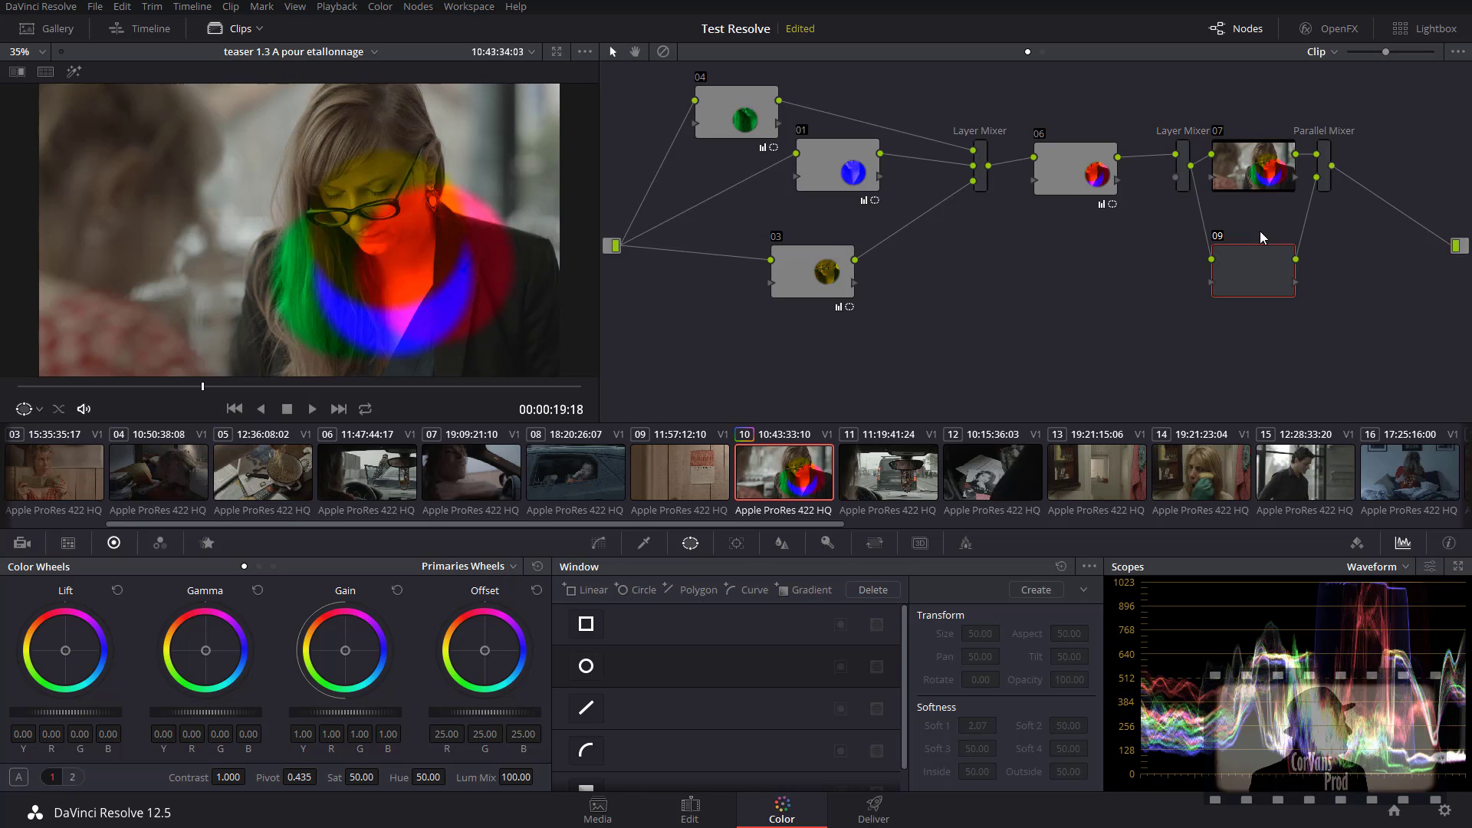
pyautogui.moveTo(1325, 156); pyautogui.dragTo(1376, 176)
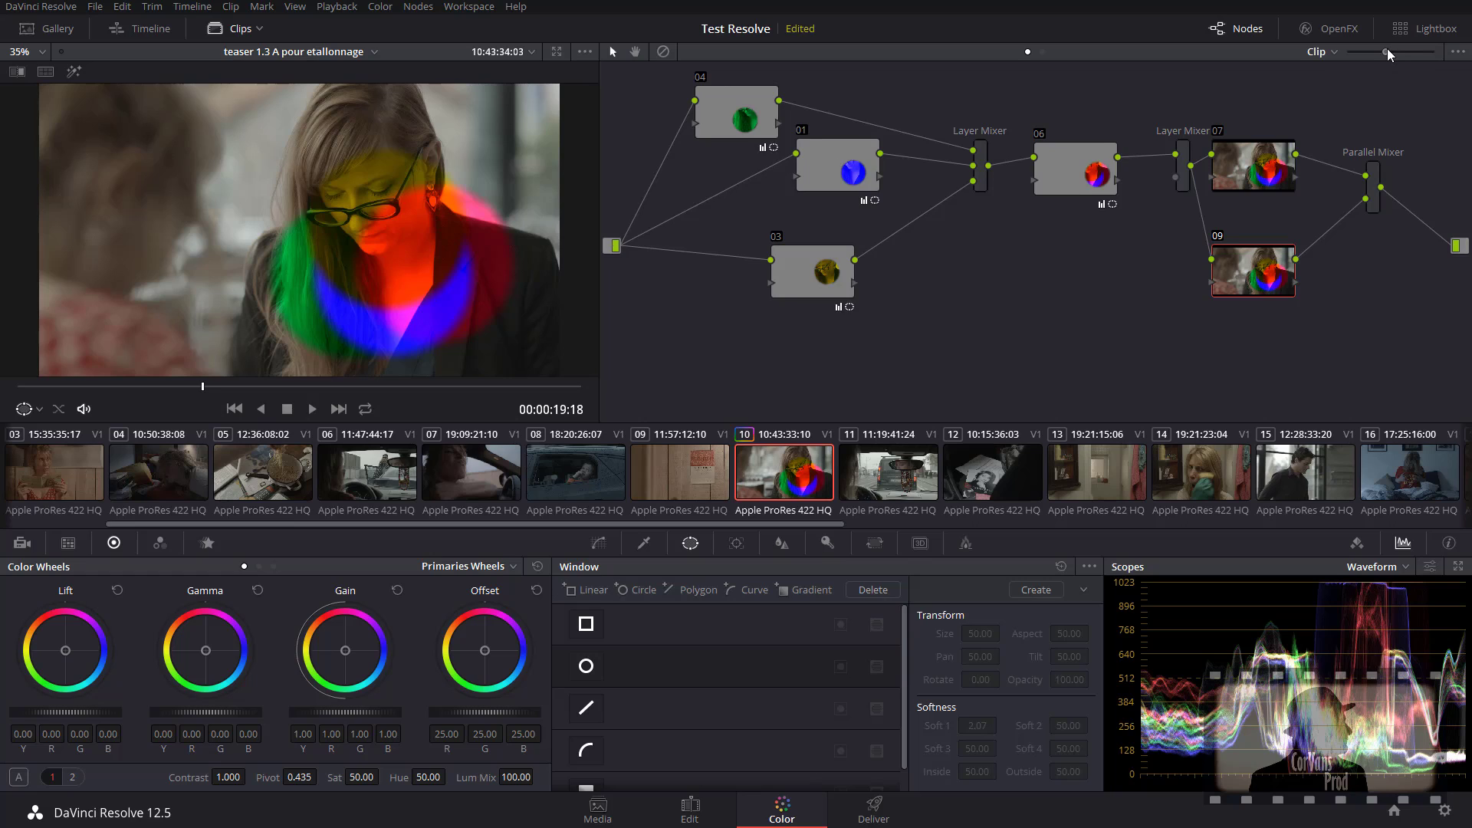
# Step: Rearrange the second Layer Mixer and nodes 07 and 09 so the parallel branches are spread apart
pyautogui.moveTo(1387, 48); pyautogui.dragTo(1345, 51)
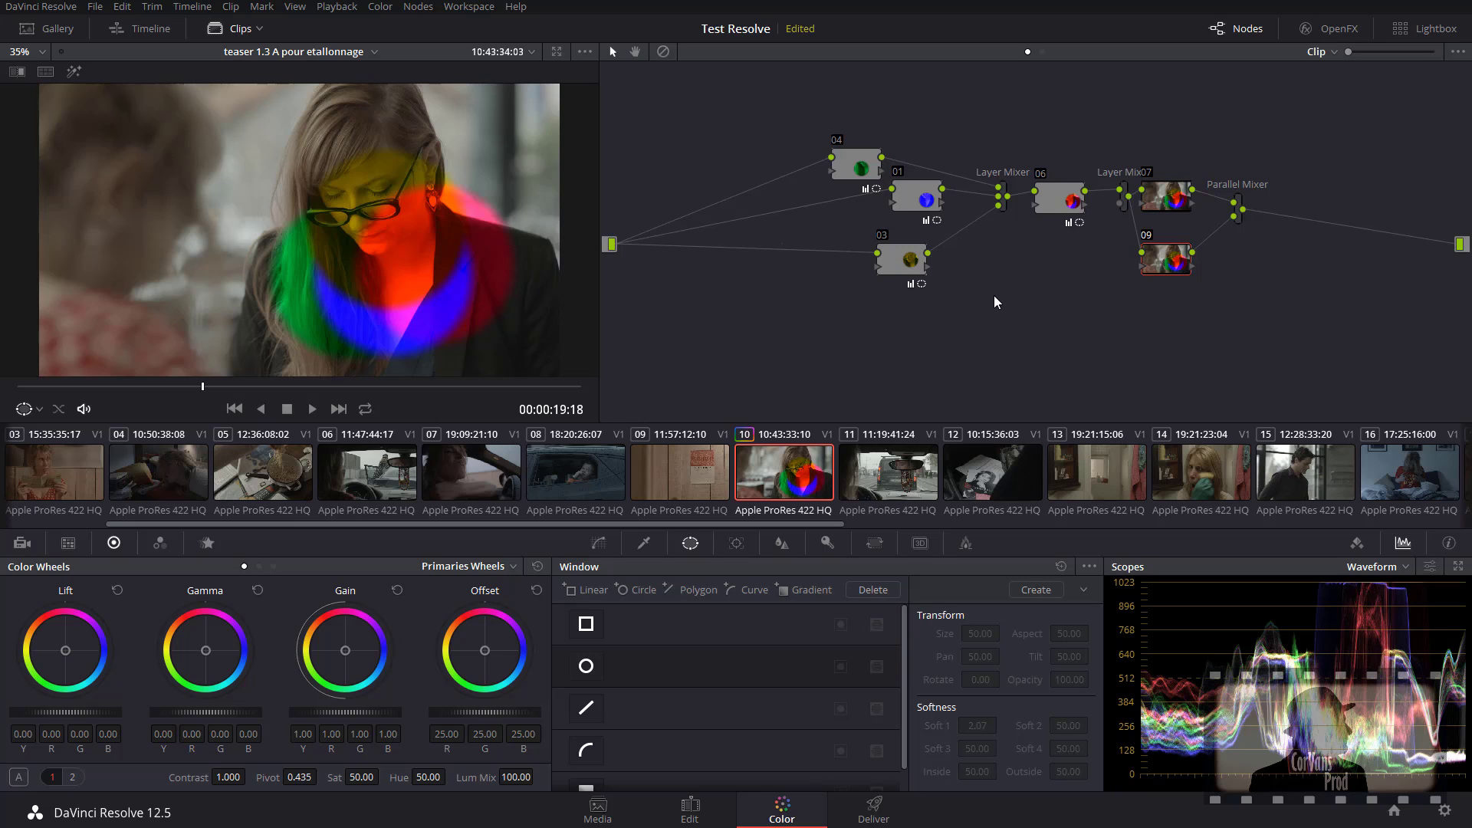
pyautogui.scroll(-2, 993, 296)
pyautogui.moveTo(1016, 300)
pyautogui.mouseDown()
pyautogui.moveTo(1003, 300)
pyautogui.moveTo(1015, 296)
pyautogui.mouseUp()
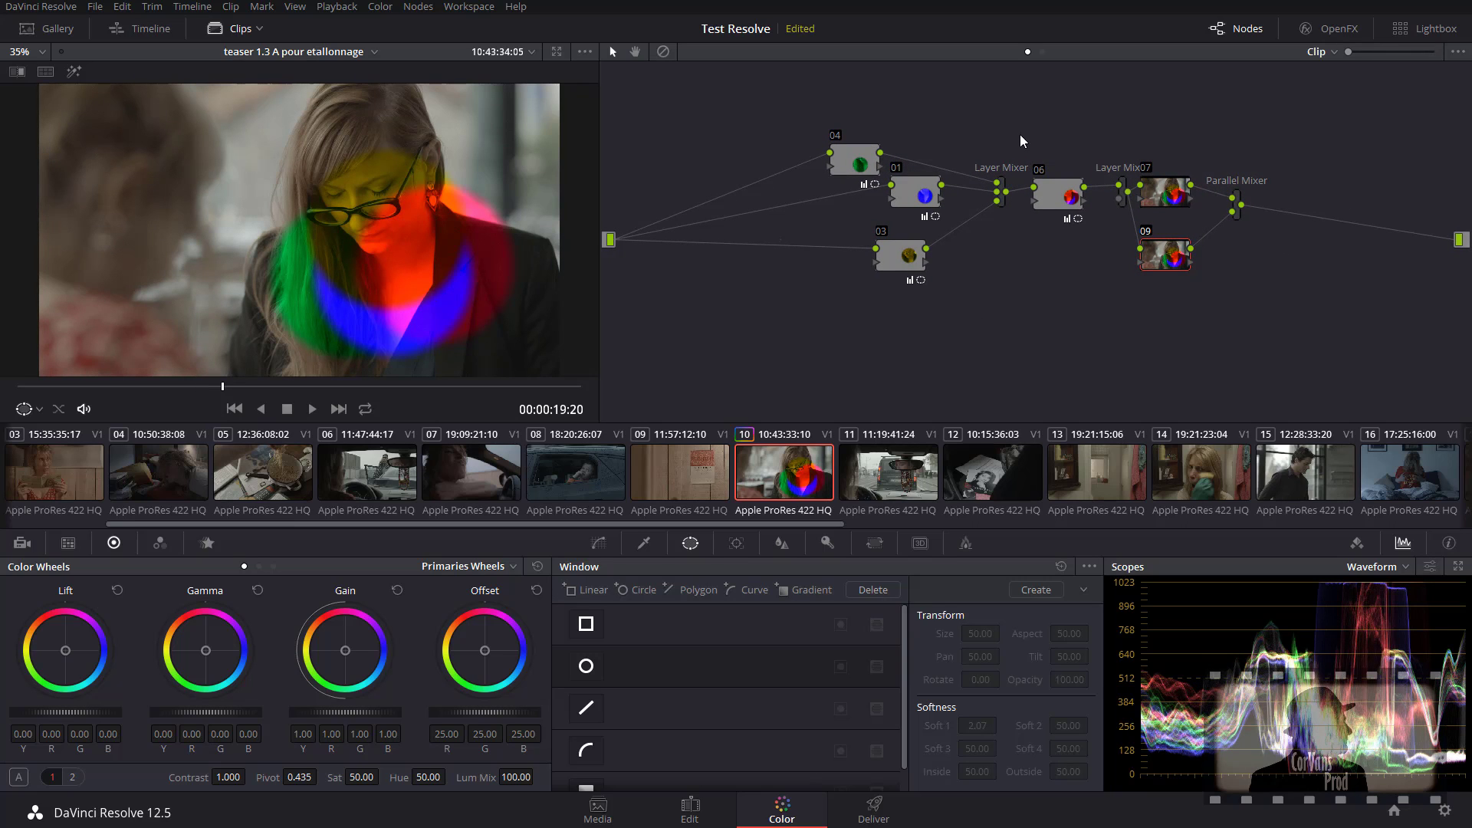
pyautogui.moveTo(1008, 150); pyautogui.dragTo(961, 172)
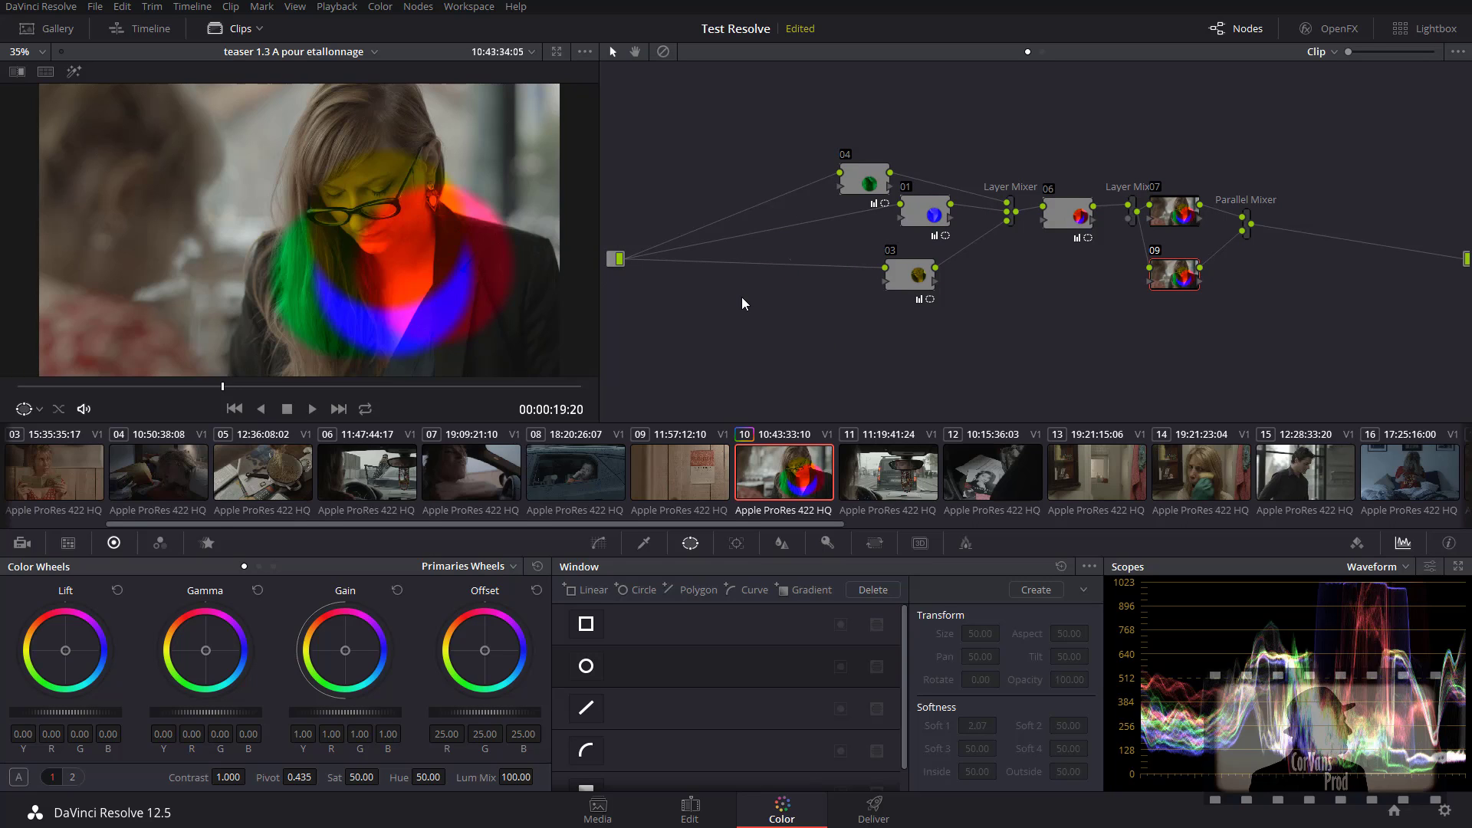
pyautogui.moveTo(1006, 296); pyautogui.dragTo(1005, 297)
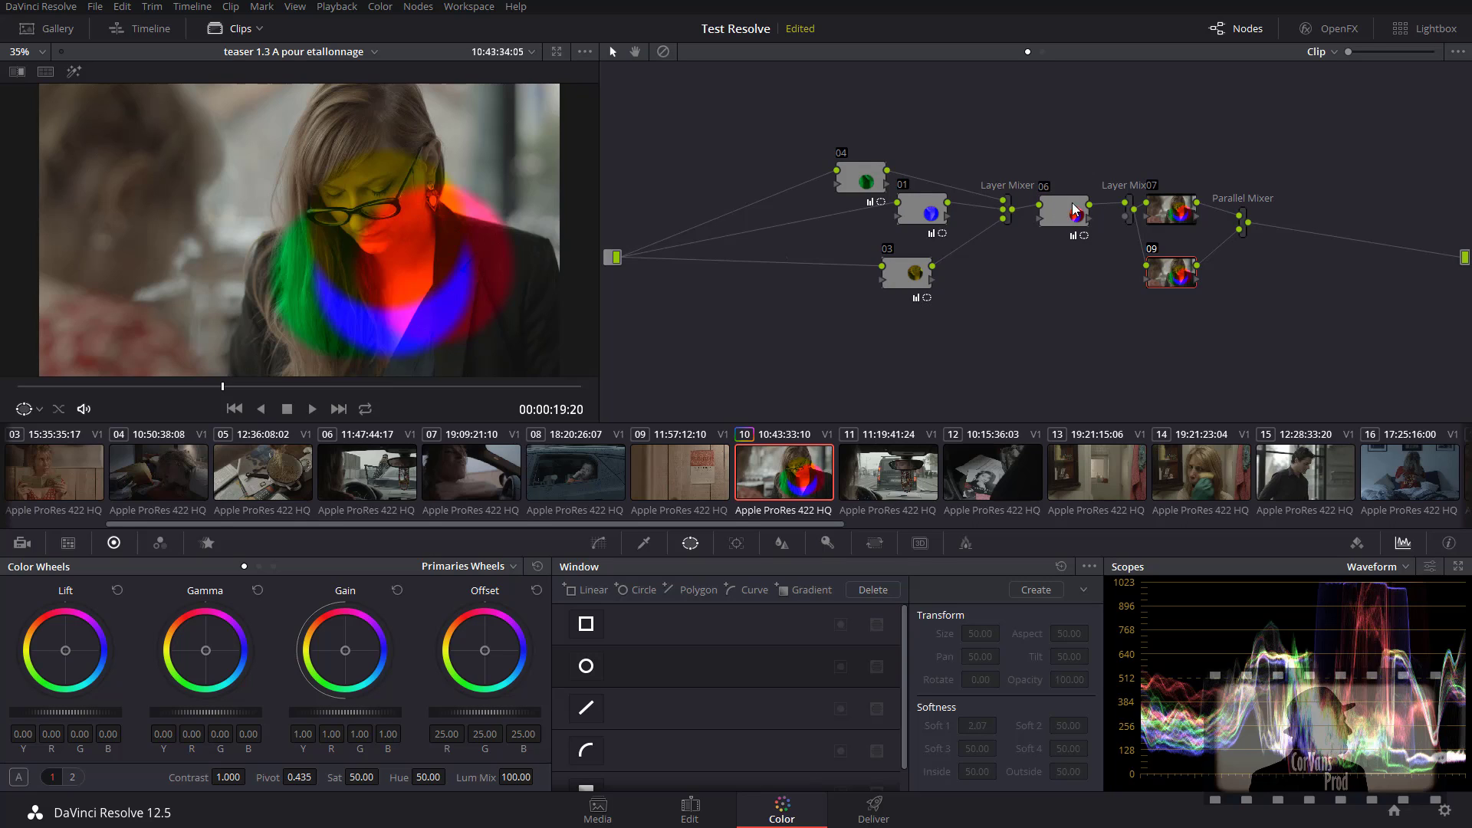
pyautogui.moveTo(1129, 211); pyautogui.dragTo(1182, 188)
pyautogui.moveTo(1165, 268); pyautogui.dragTo(1176, 259)
pyautogui.moveTo(1174, 195); pyautogui.dragTo(1175, 187)
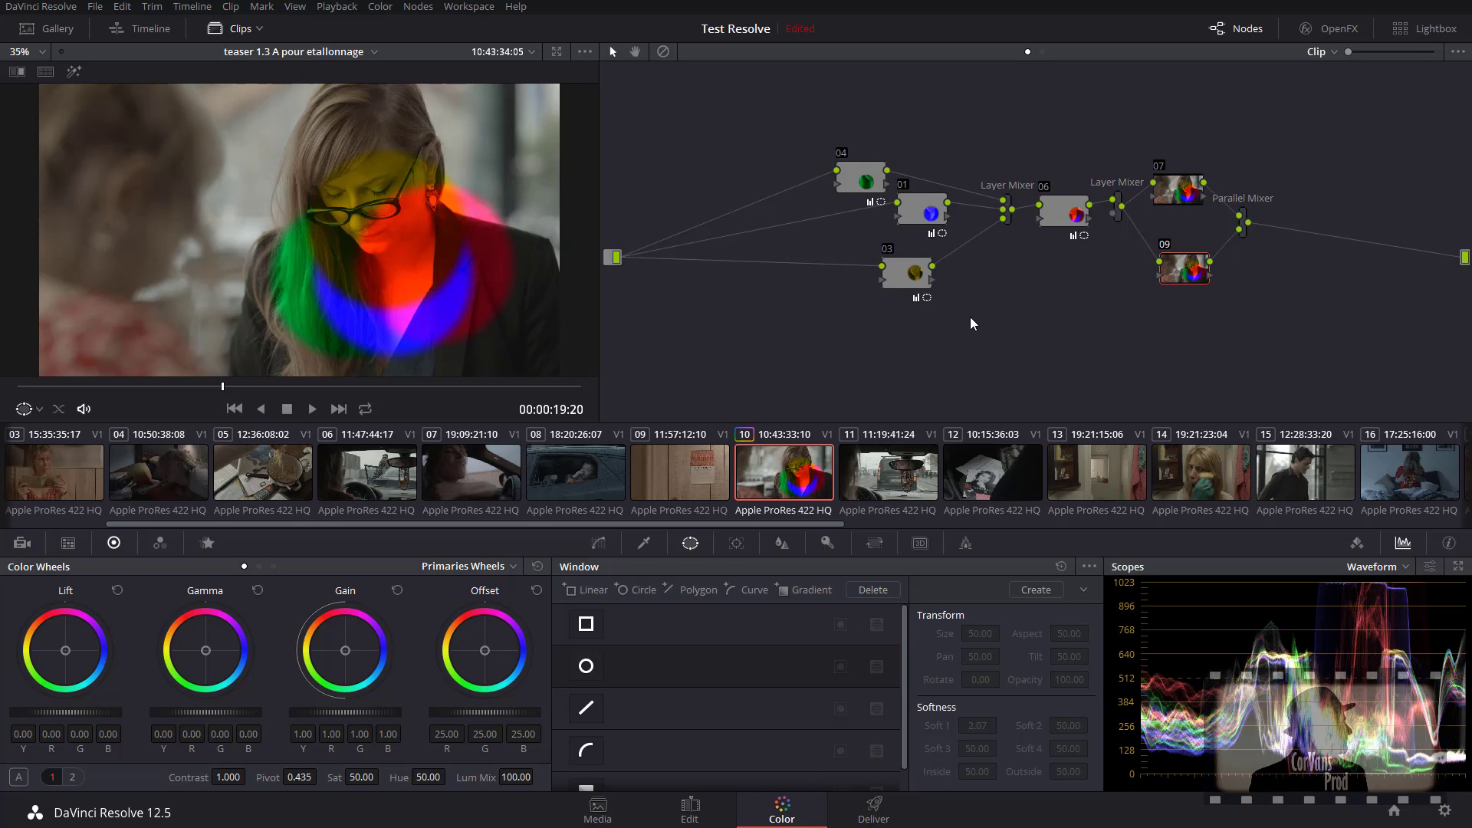
pyautogui.rightClick(1266, 330)
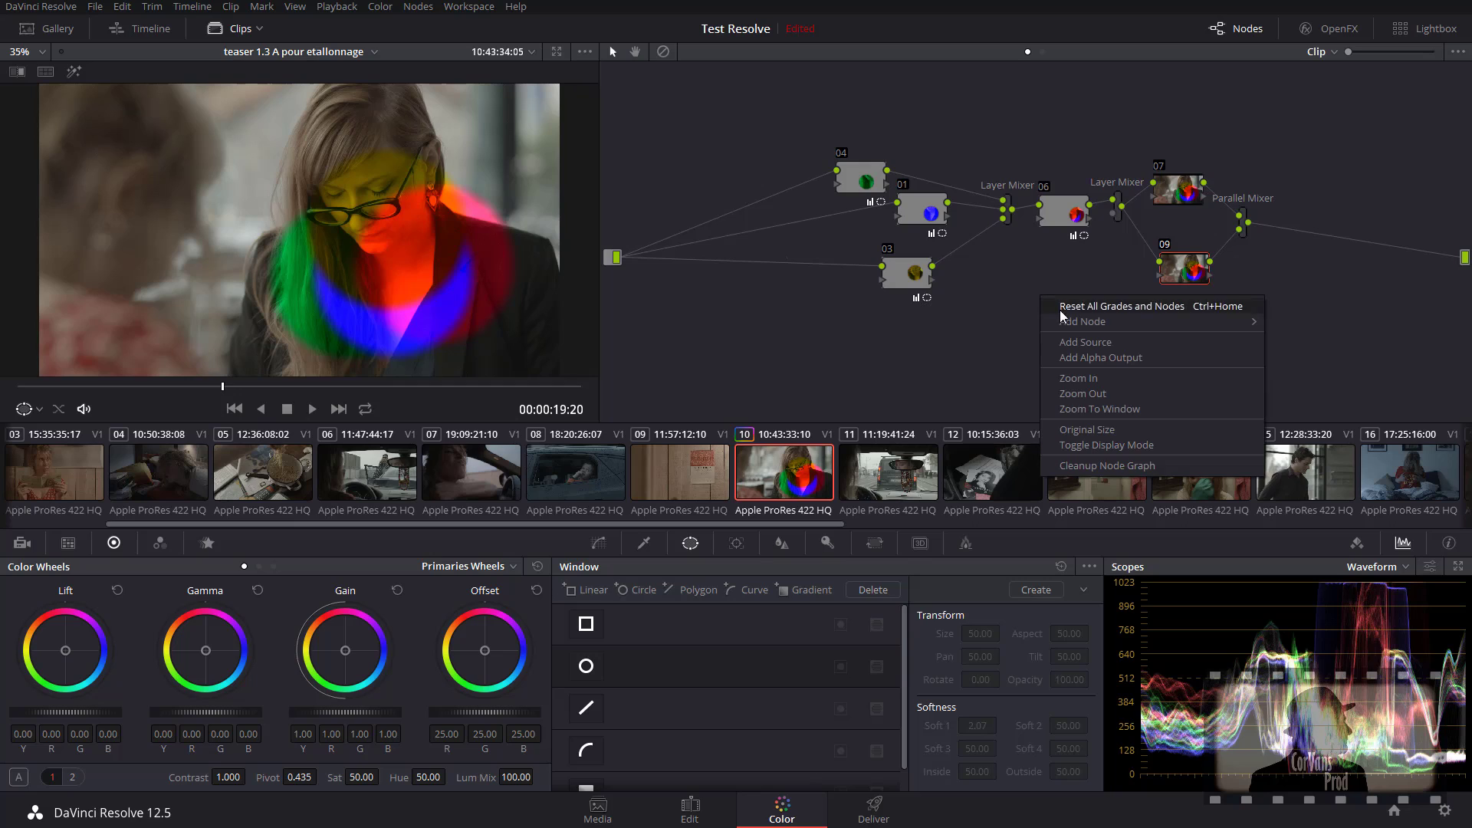
pyautogui.moveTo(1143, 324)
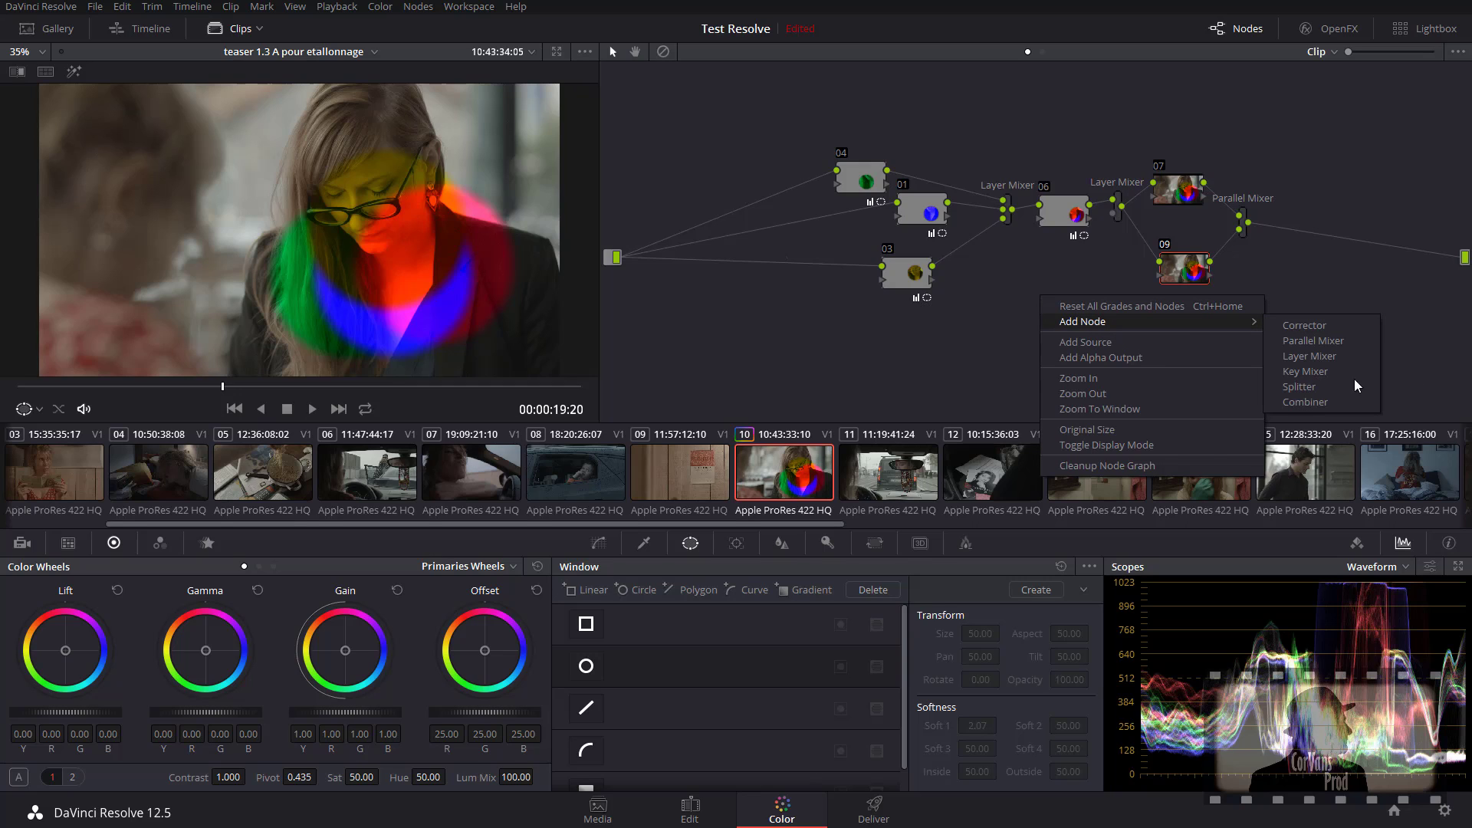
pyautogui.click(1320, 268)
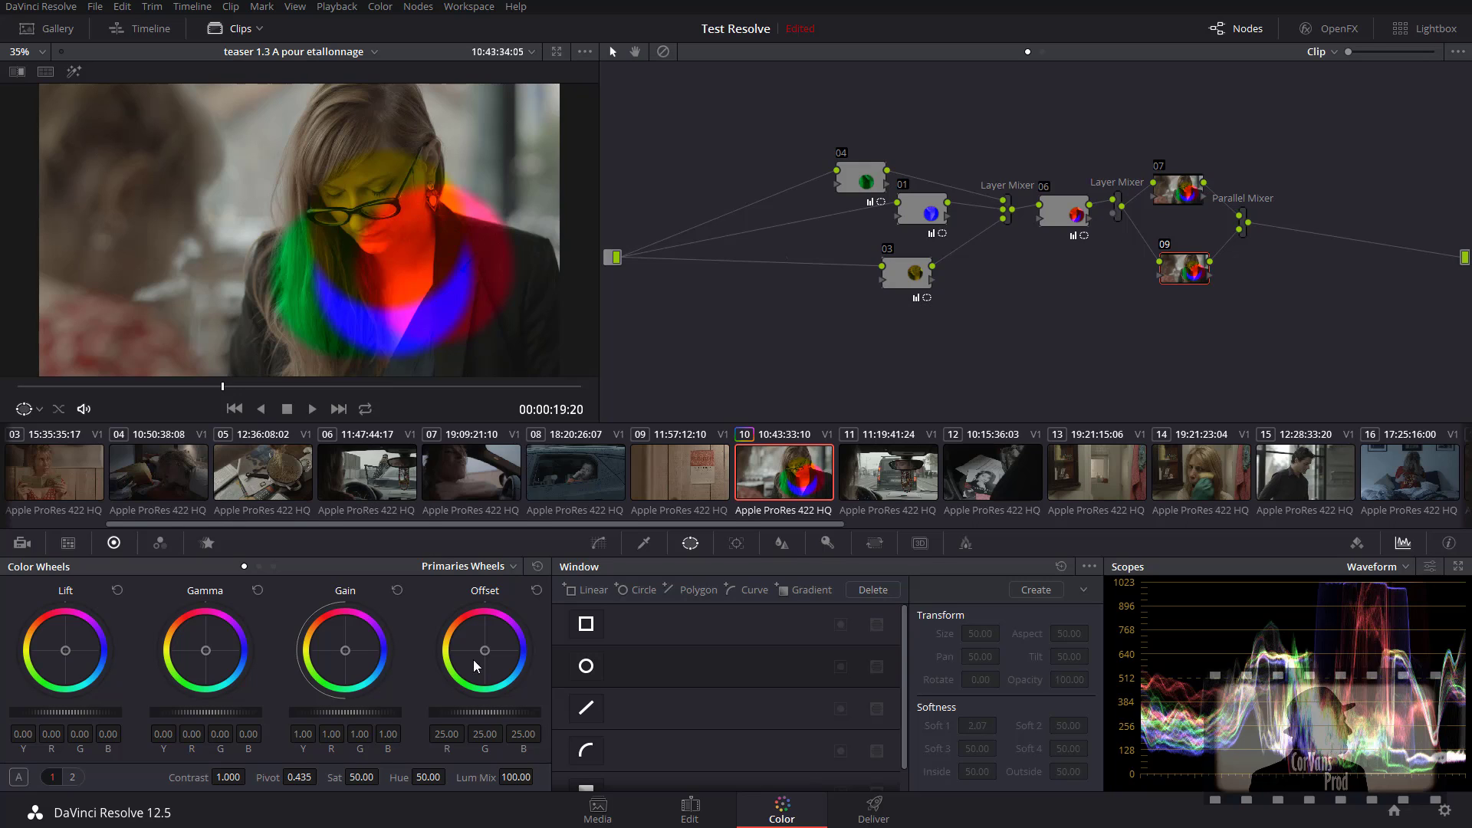
# Step: Display the custom curves and reset all grades and nodes on clip 10
pyautogui.click(599, 544)
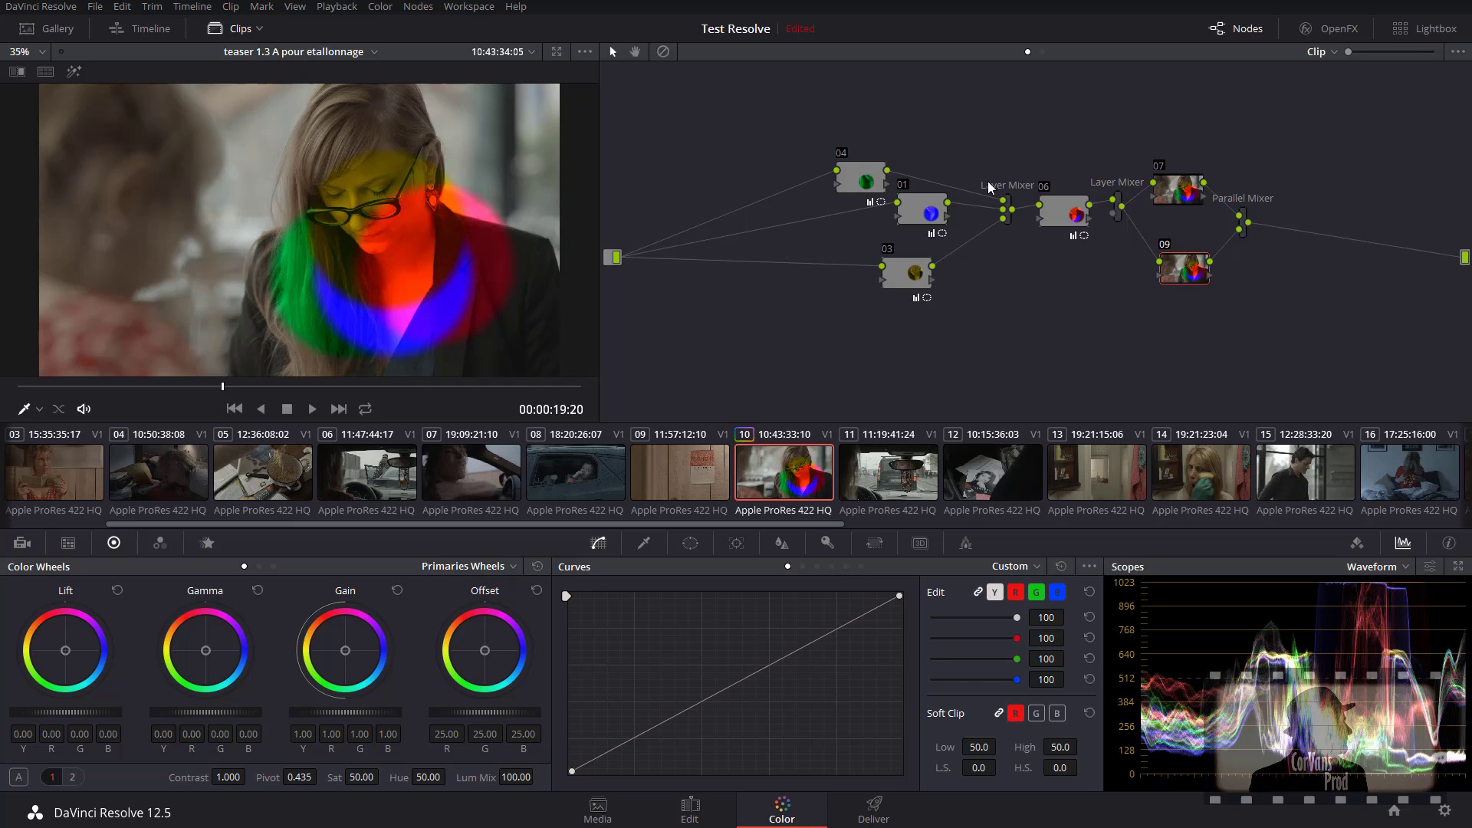
pyautogui.hotkey('ctrl', 'Home')
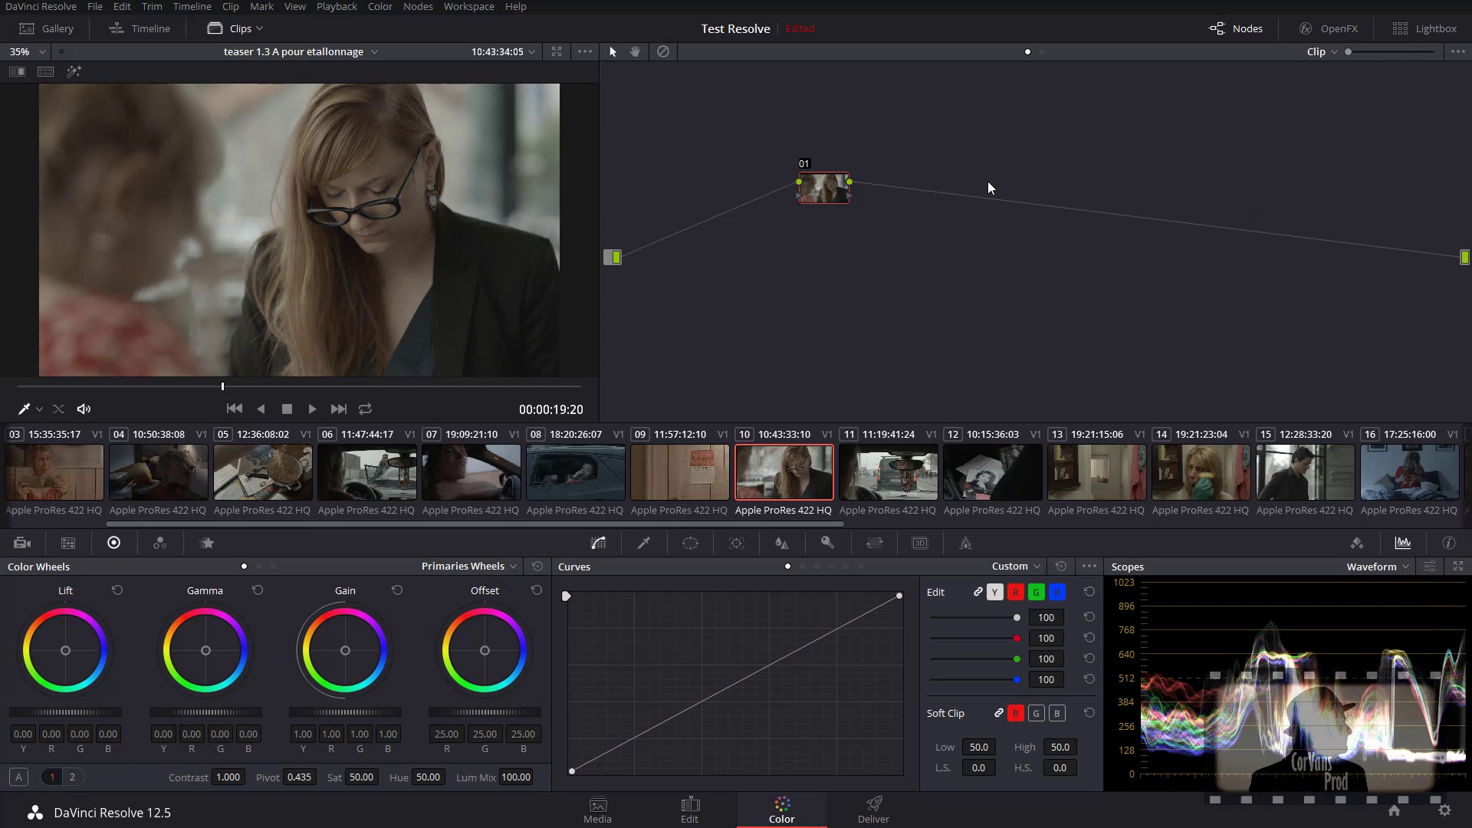
pyautogui.hotkey('ctrl', 'z')
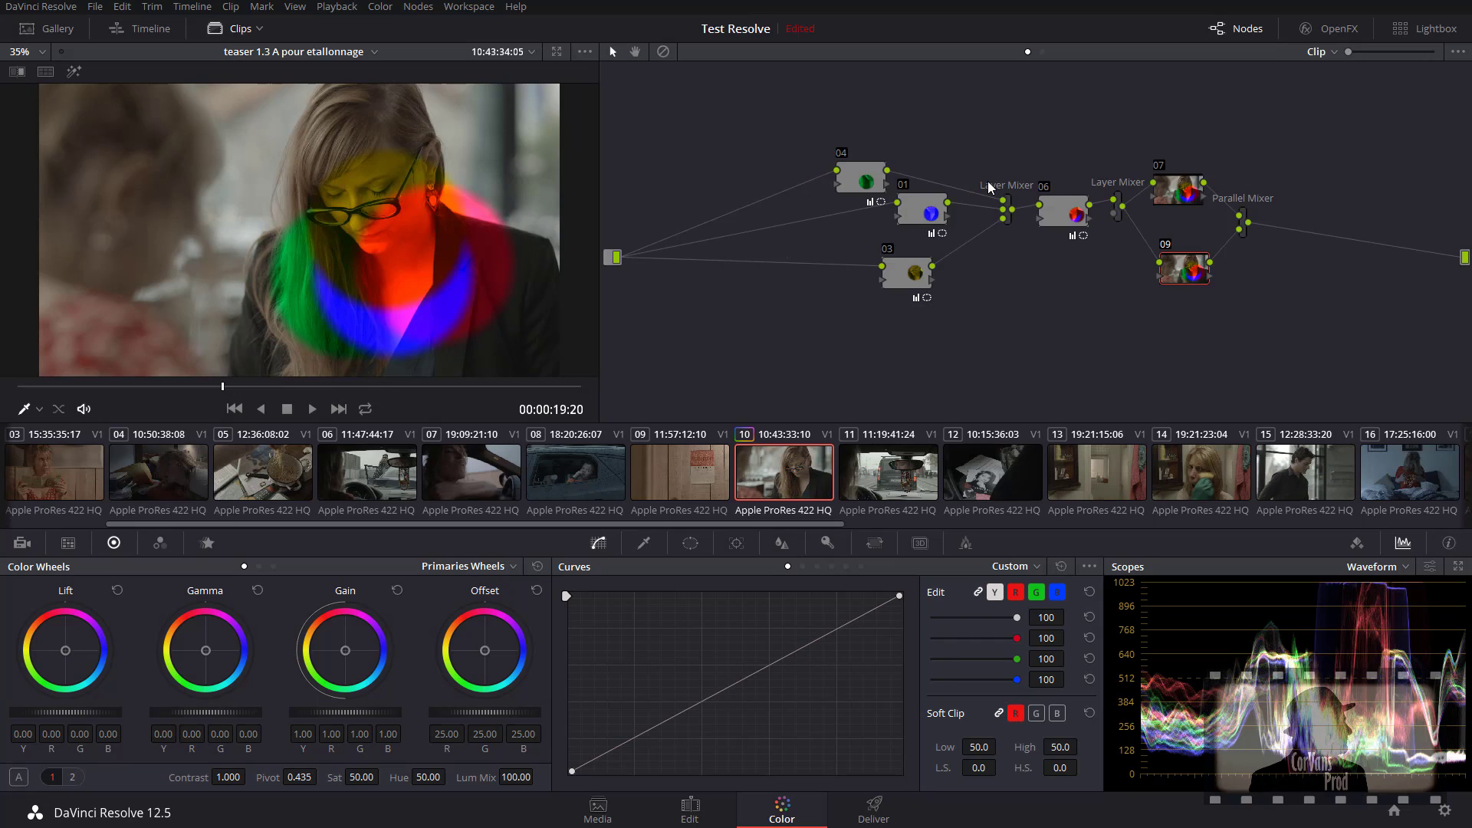
pyautogui.hotkey('ctrl', 'Home')
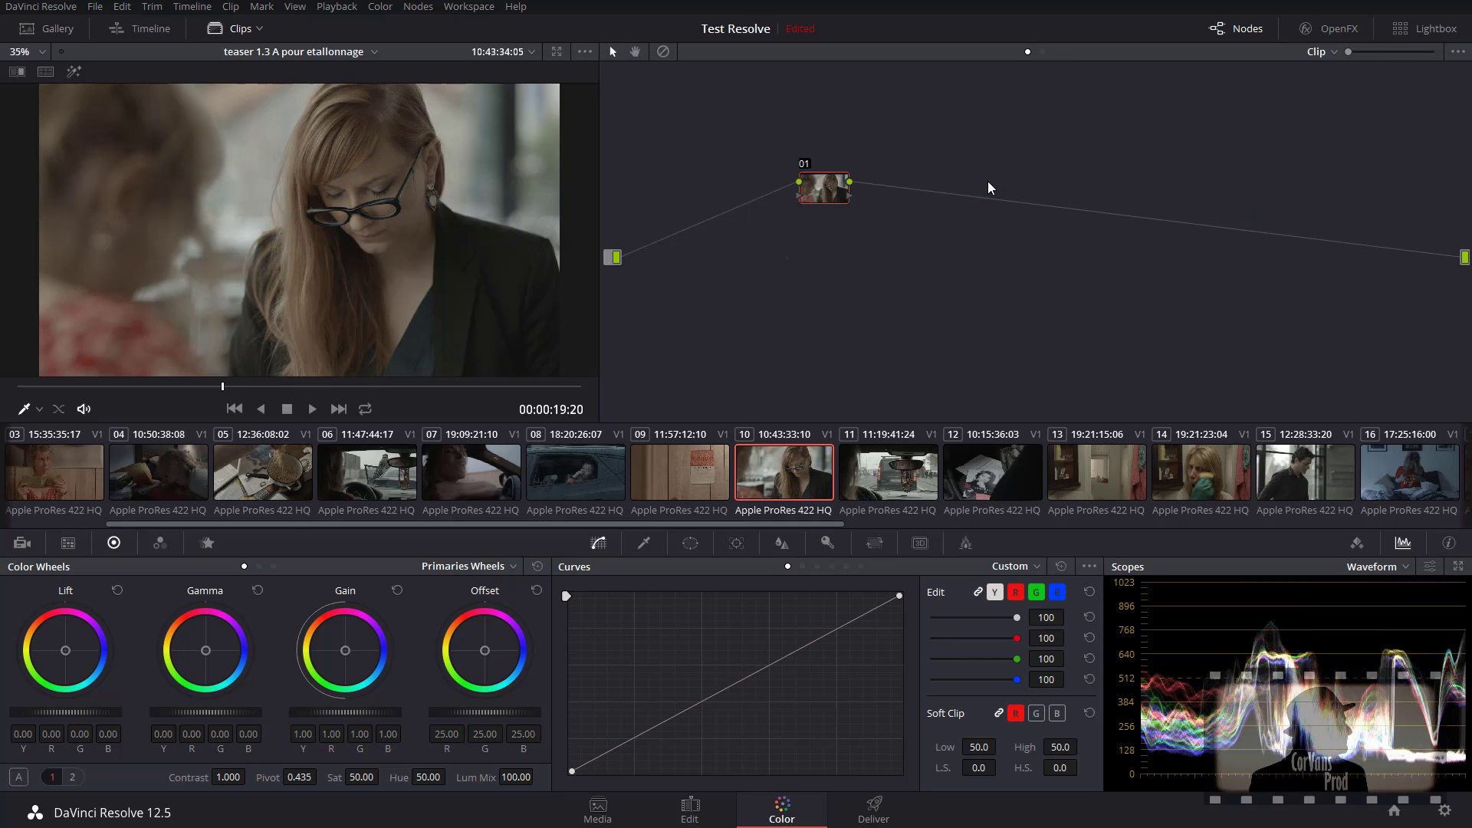
# Step: Move node 01 farther from the graph's source input and view the node types available to add
pyautogui.moveTo(1347, 51); pyautogui.dragTo(1385, 51)
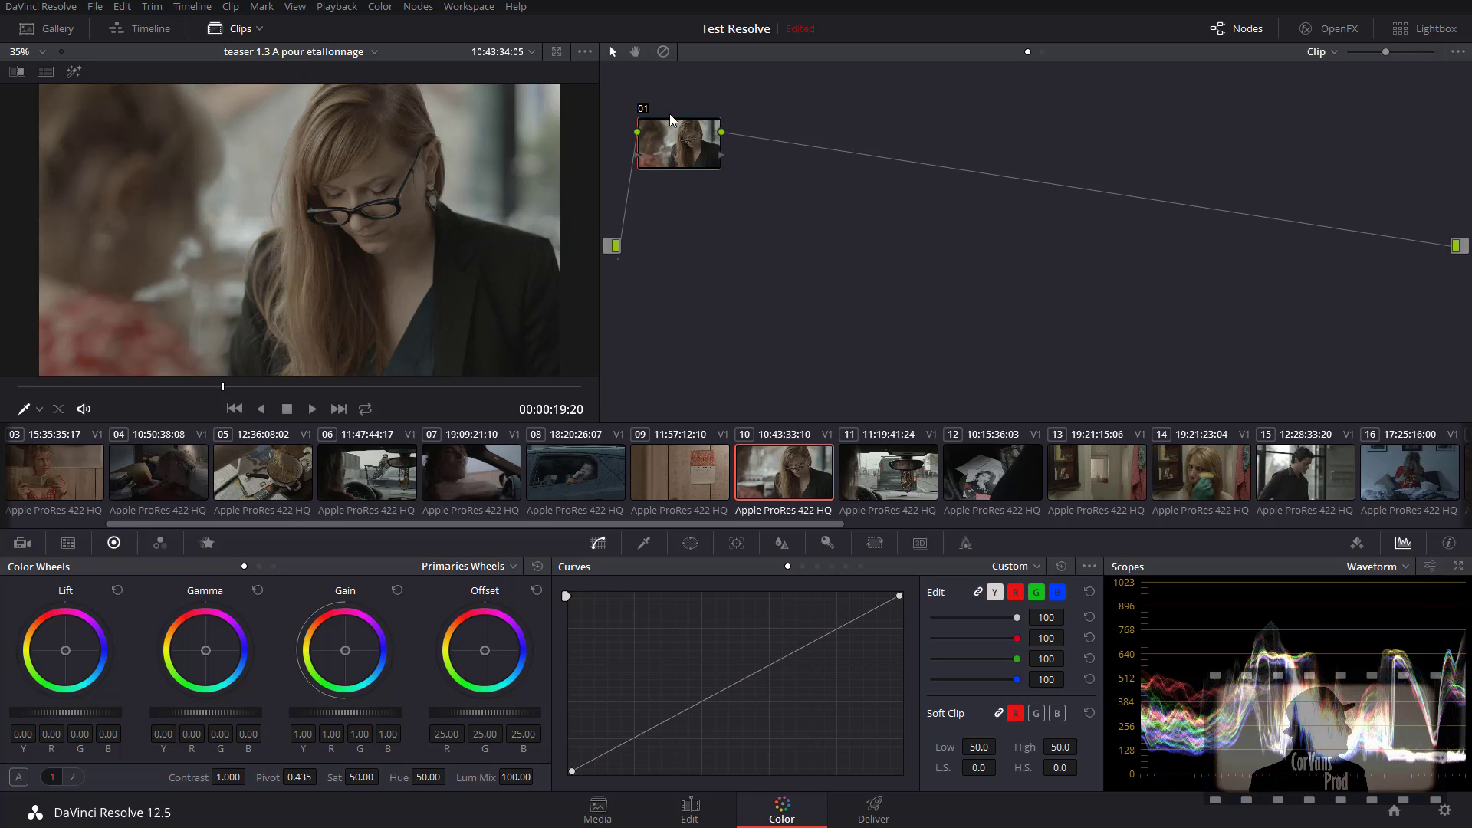
pyautogui.moveTo(707, 139); pyautogui.dragTo(769, 147)
pyautogui.rightClick(822, 249)
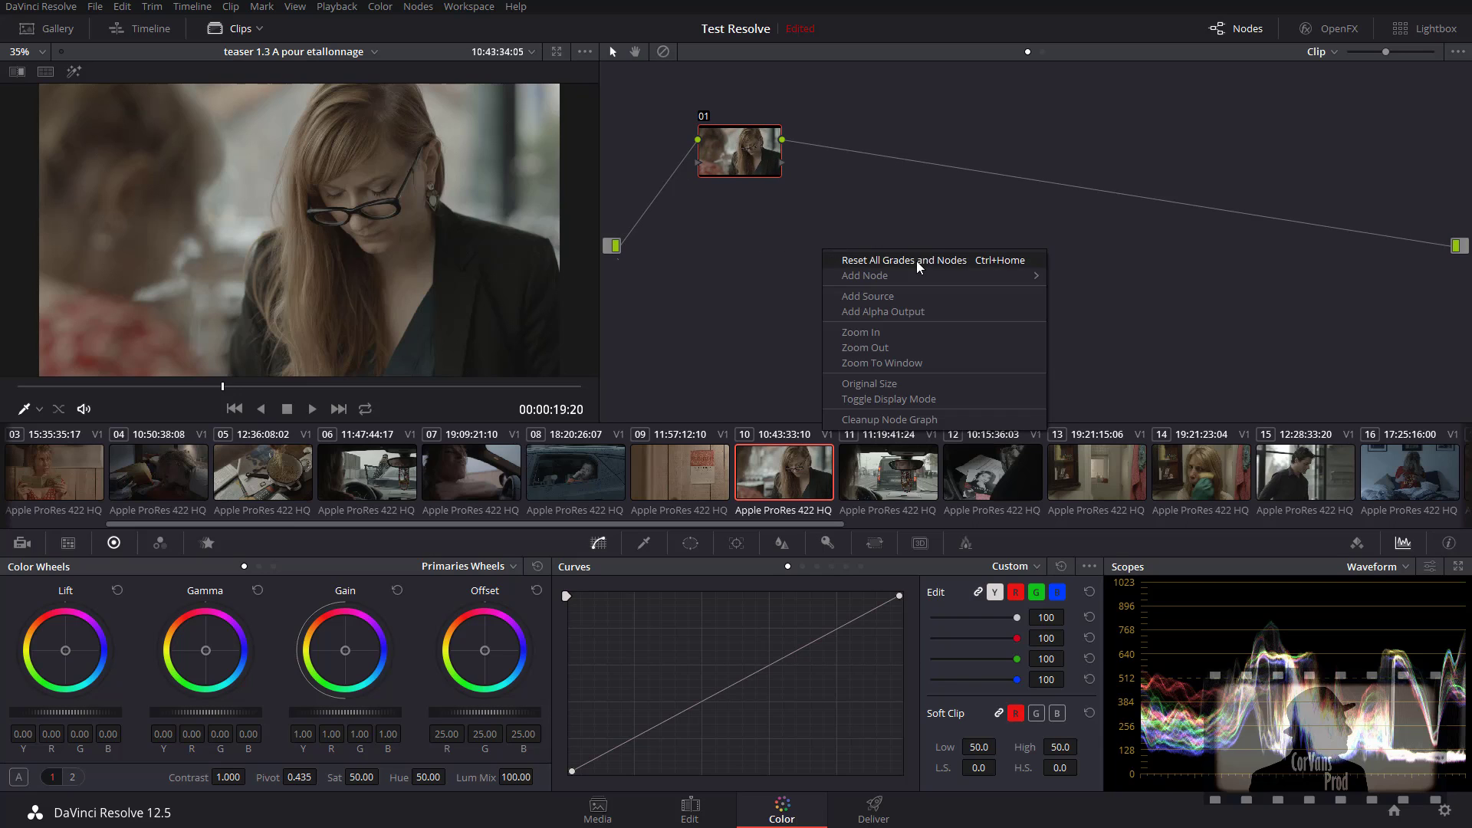
pyautogui.moveTo(917, 273)
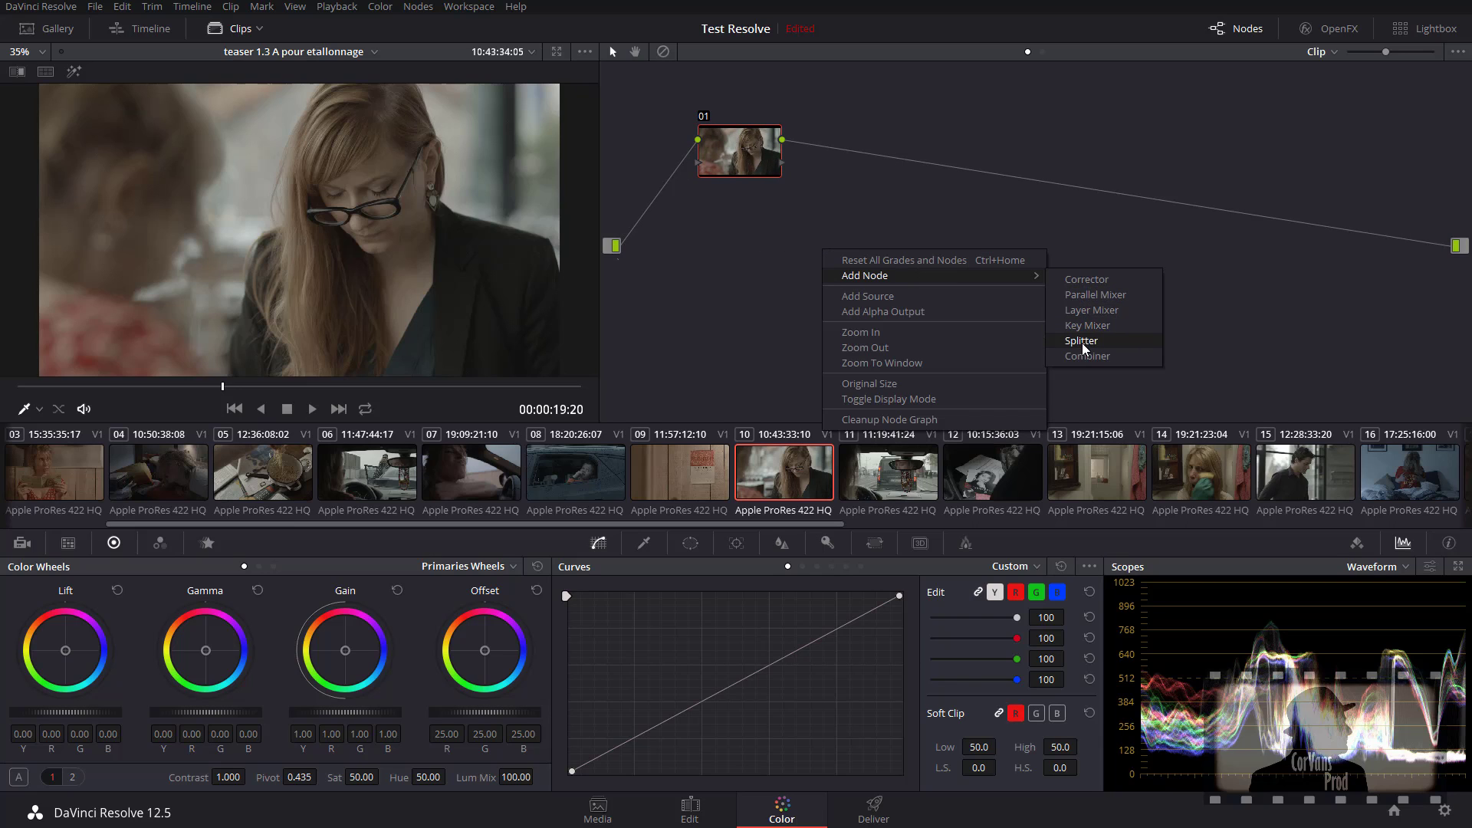
pyautogui.click(704, 242)
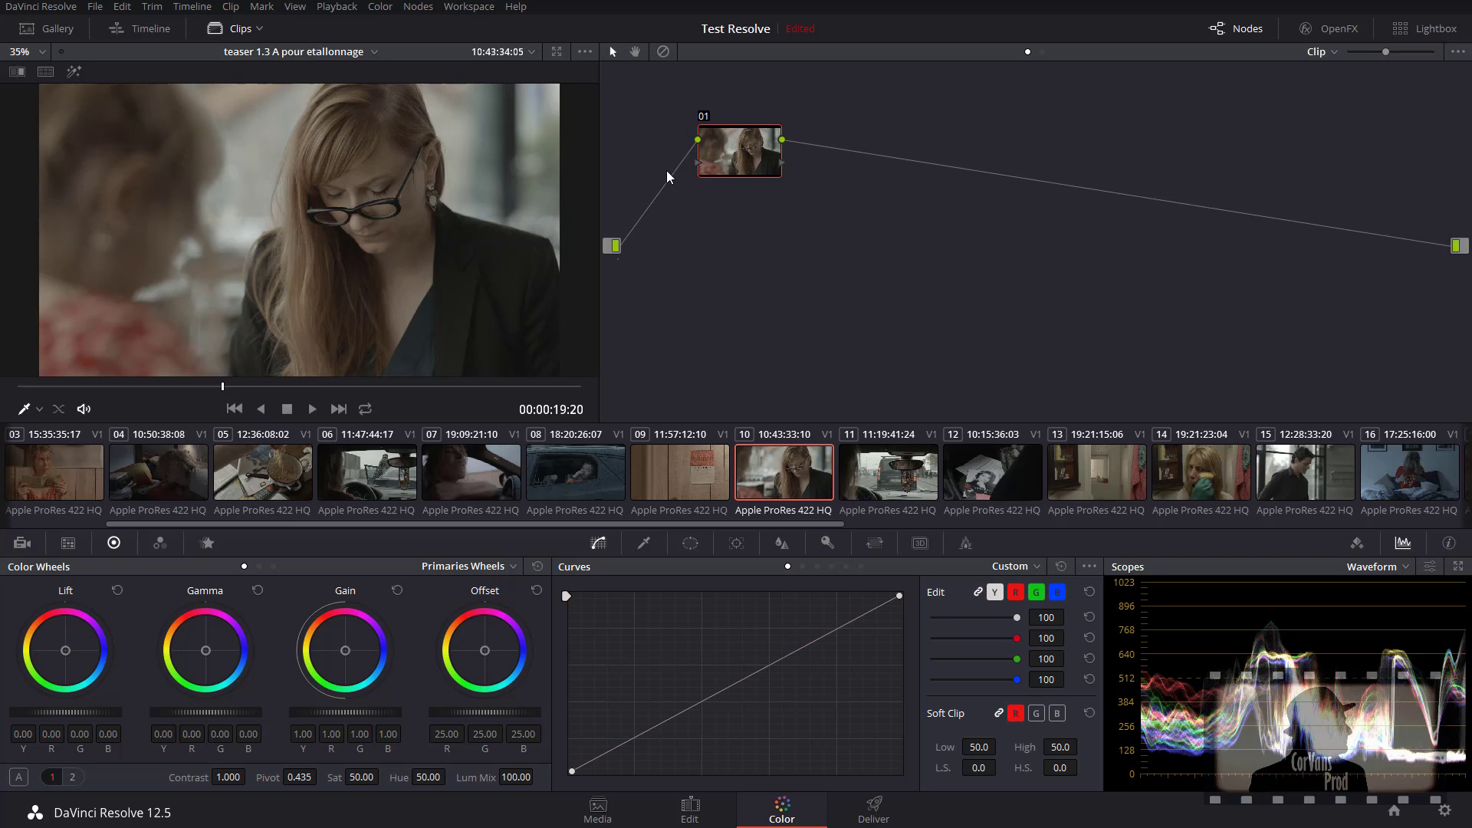
# Step: Examine the Clip and Timeline choices for the node graph and compare the separate node graphs of clips 8, 9 and 10
pyautogui.click(712, 453)
pyautogui.click(821, 460)
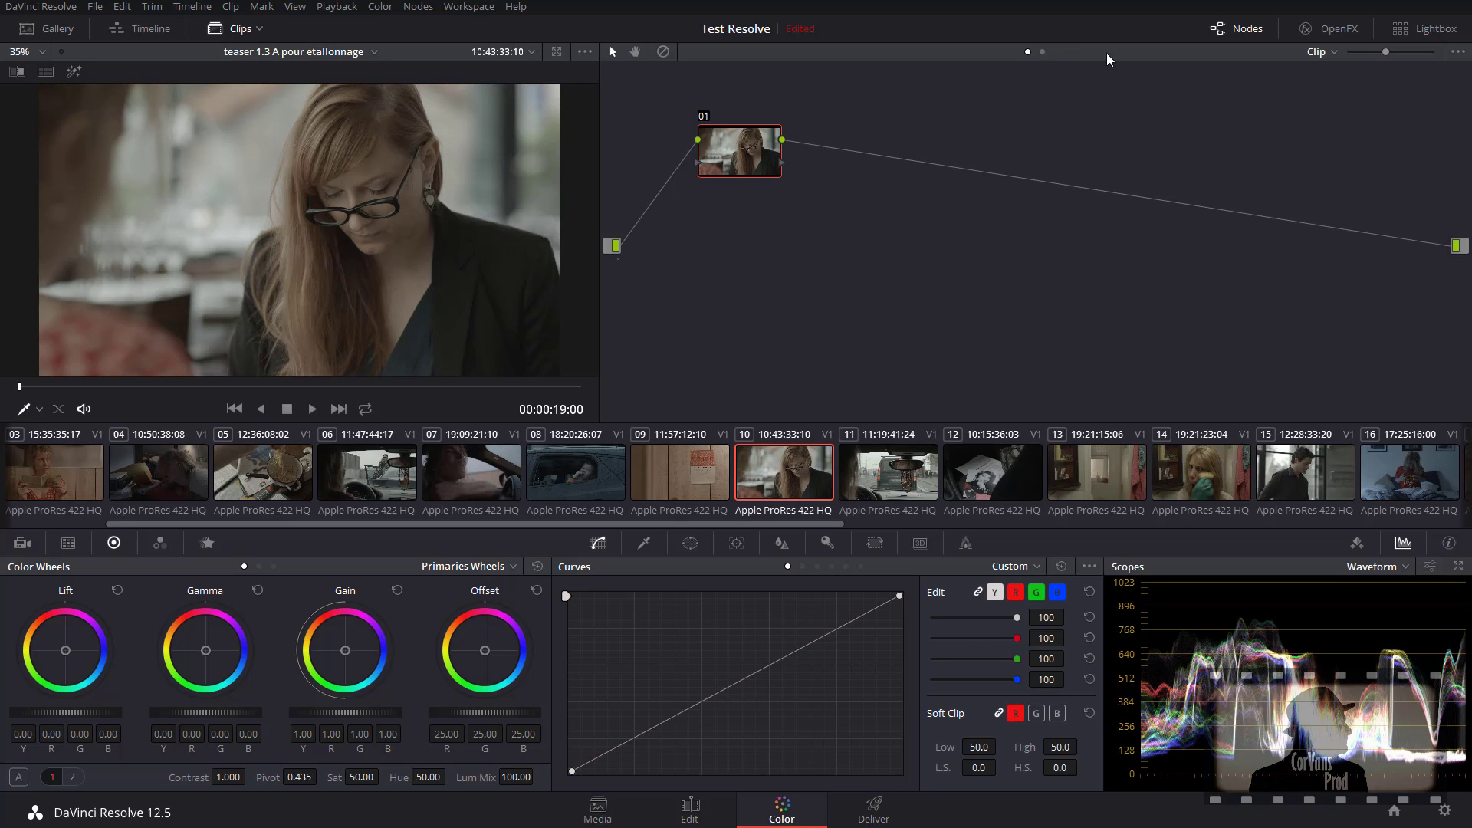
pyautogui.click(1334, 55)
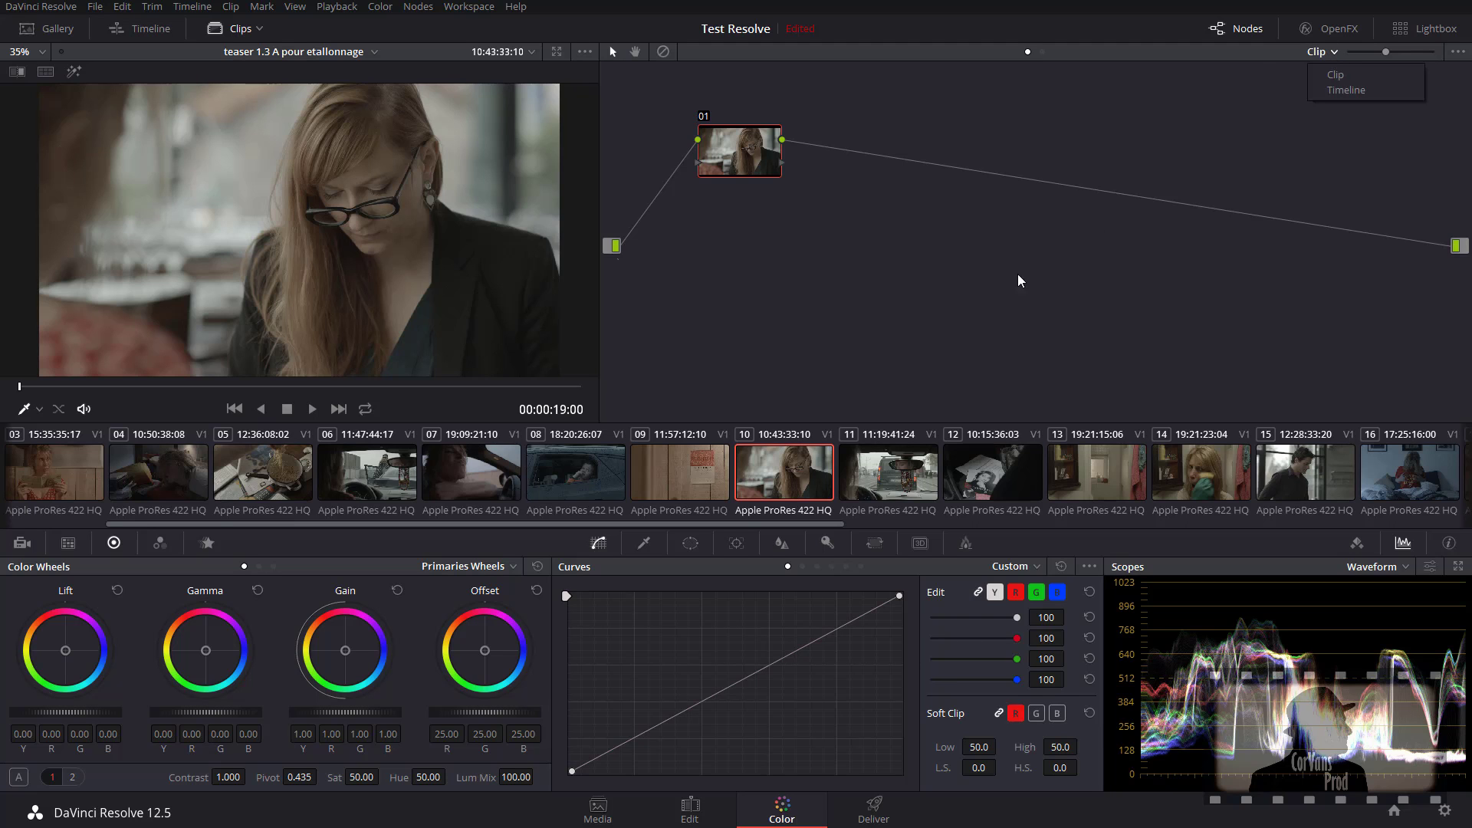
pyautogui.click(712, 466)
pyautogui.click(770, 467)
pyautogui.click(684, 475)
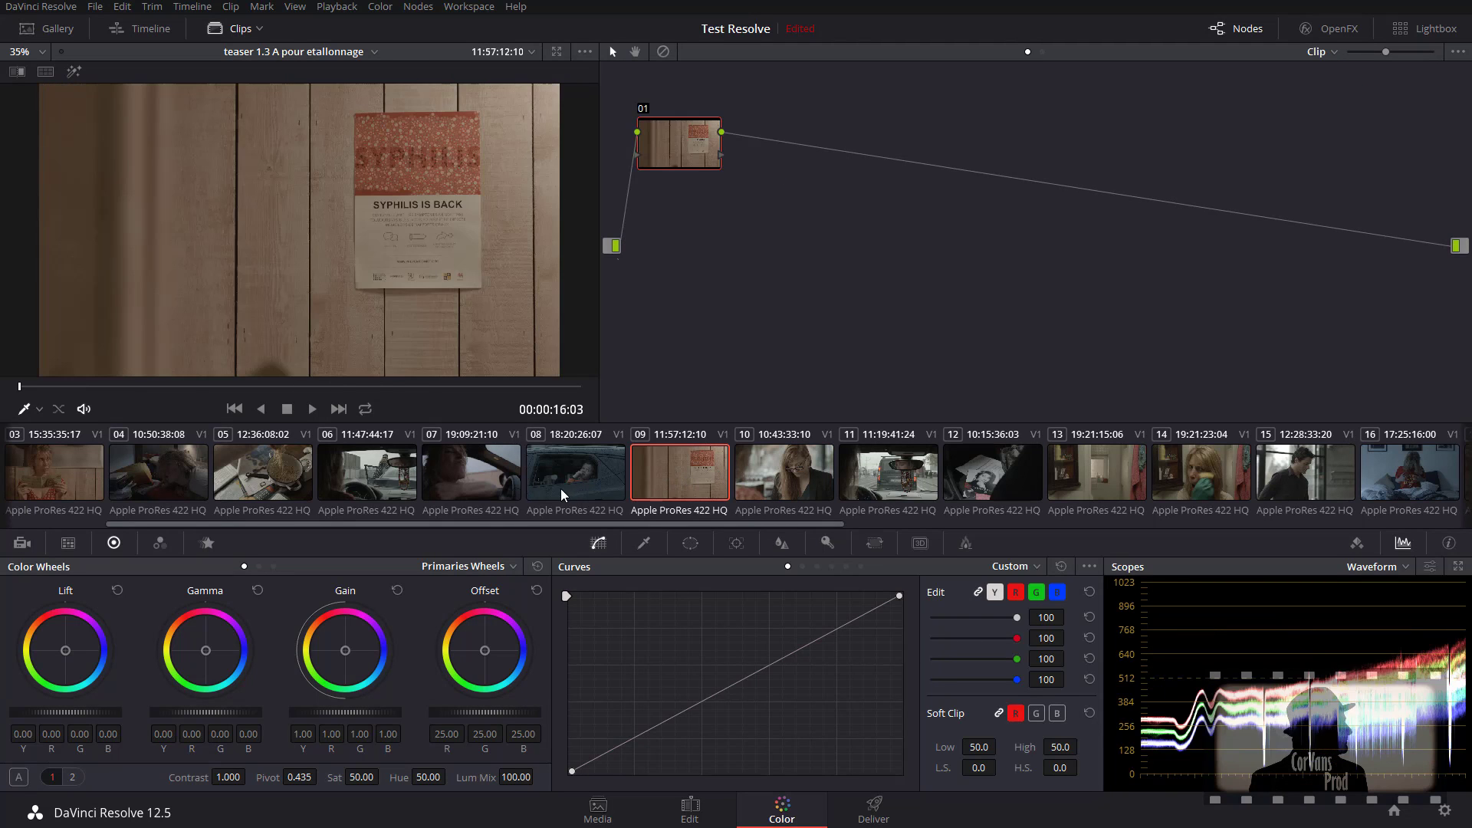
pyautogui.click(559, 489)
# Step: Grade clip 10 for strong contrast with lift at about -0.07 and gain at about 1.96 on all channels
pyautogui.click(804, 461)
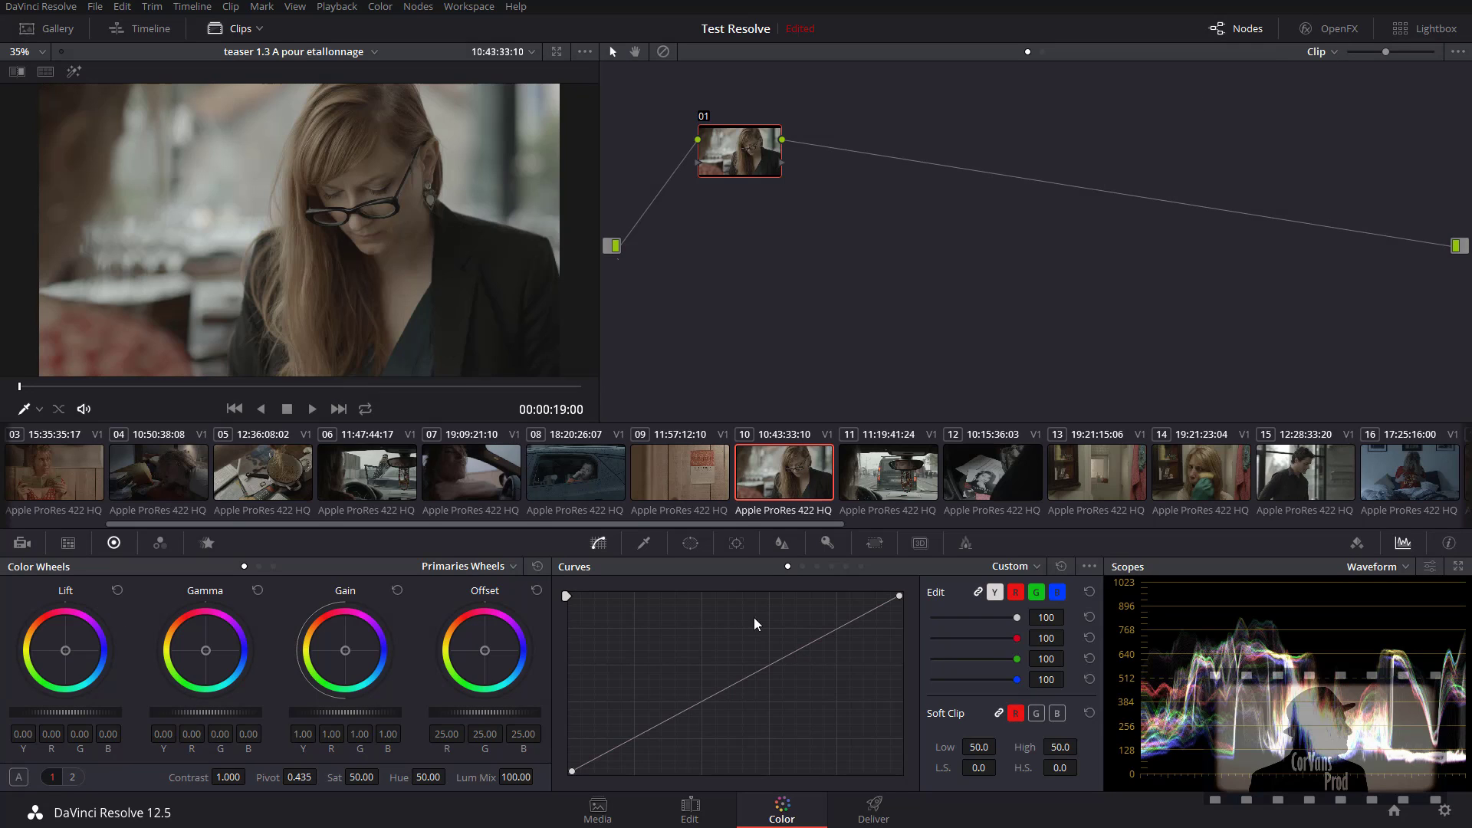
pyautogui.moveTo(95, 711); pyautogui.dragTo(82, 711)
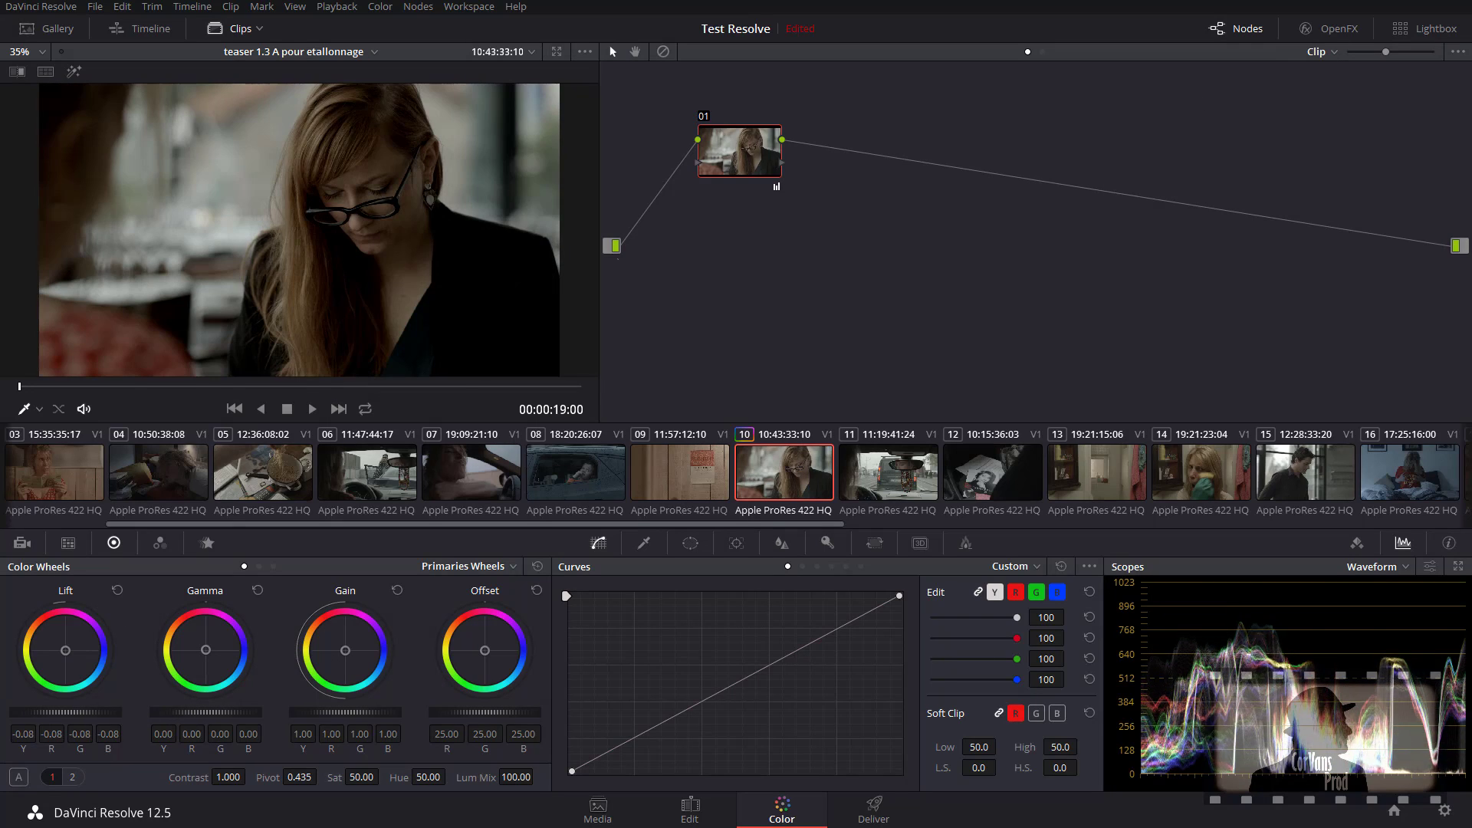
pyautogui.moveTo(308, 711); pyautogui.dragTo(361, 711)
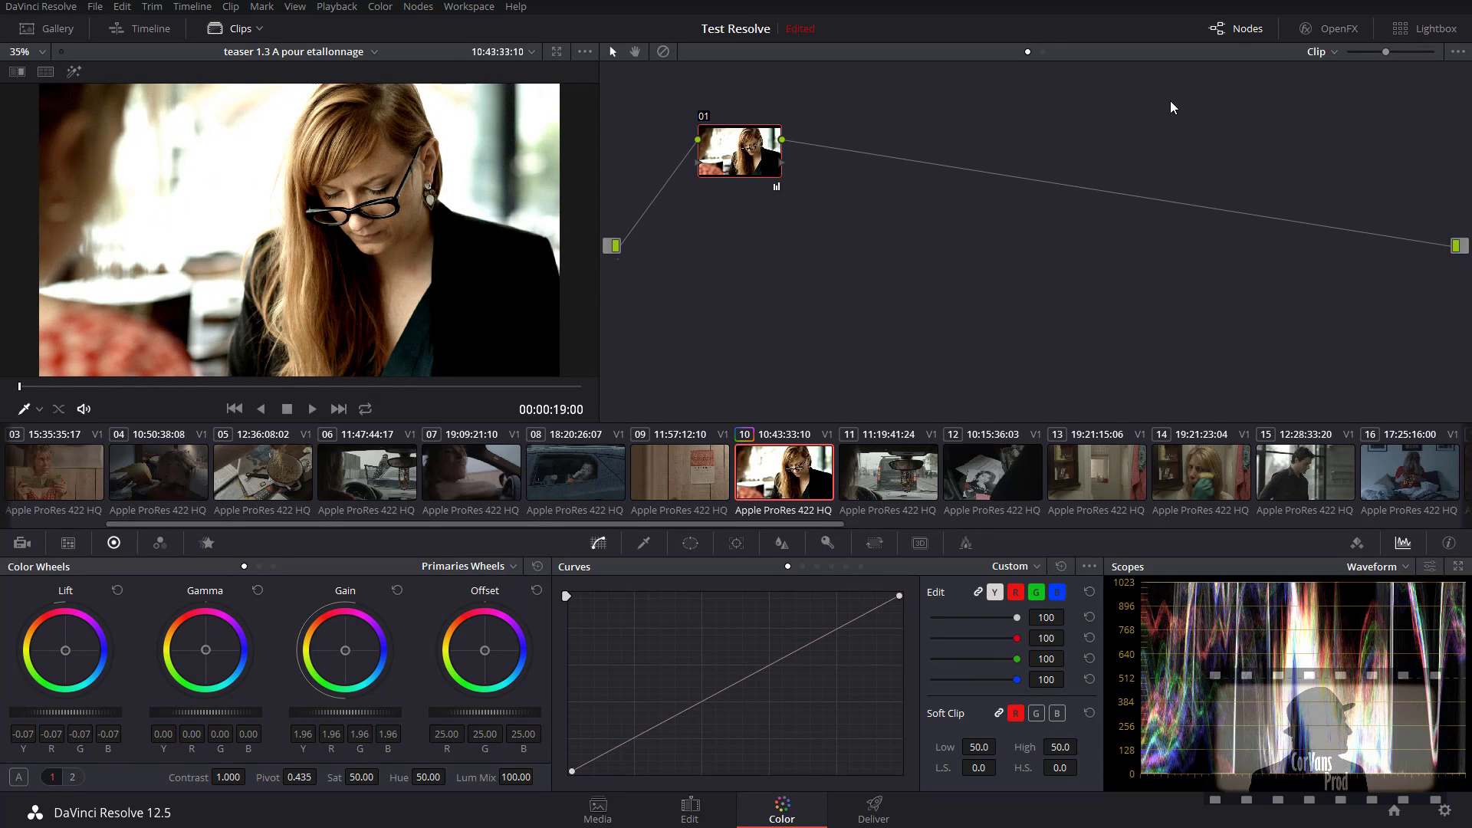
# Step: Go through clips 9, 8 and 7 to check whether clip 10's grade affects them
pyautogui.click(710, 476)
pyautogui.click(605, 464)
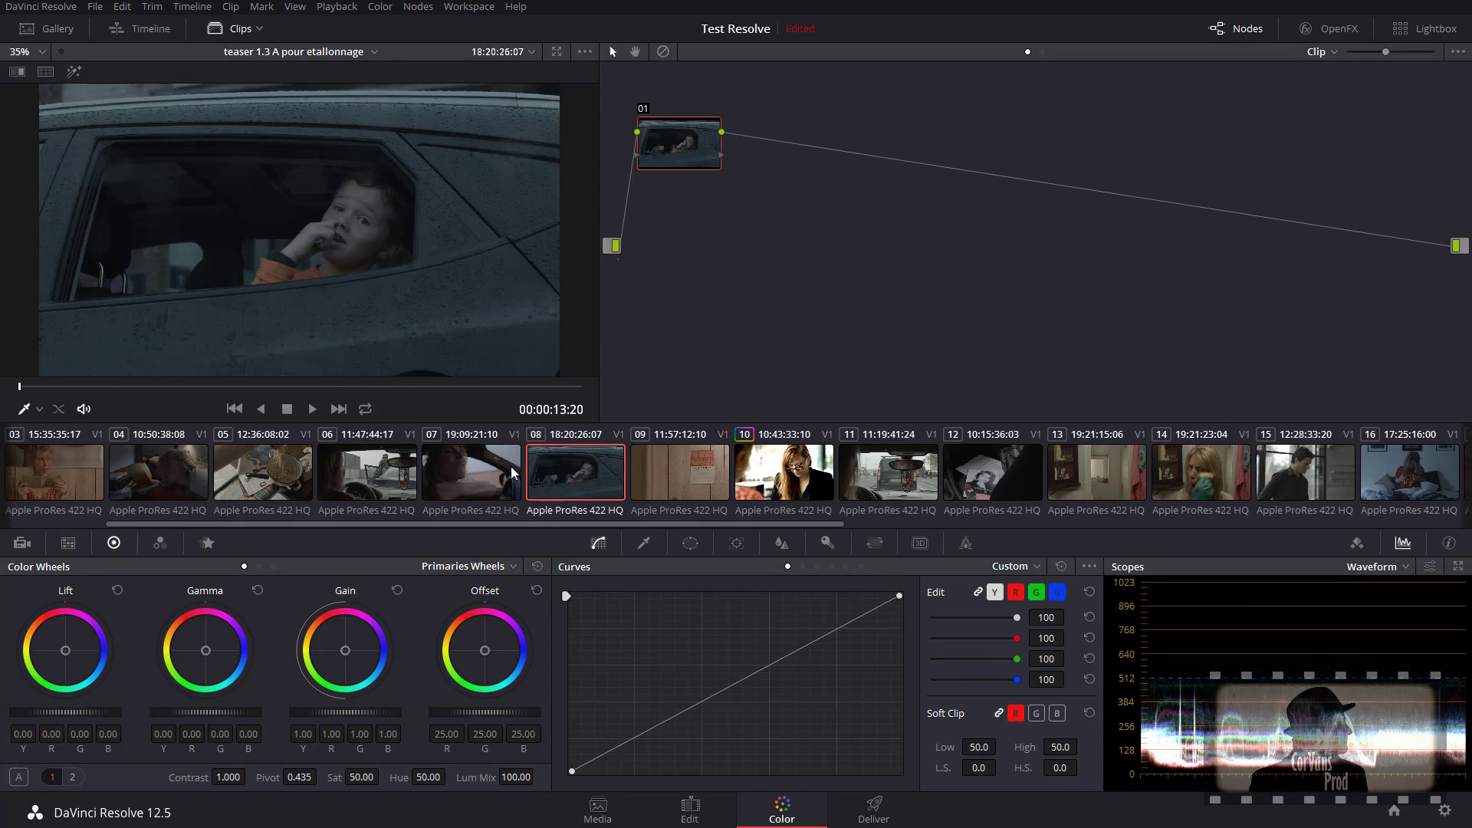
pyautogui.click(512, 468)
pyautogui.click(613, 480)
pyautogui.click(659, 480)
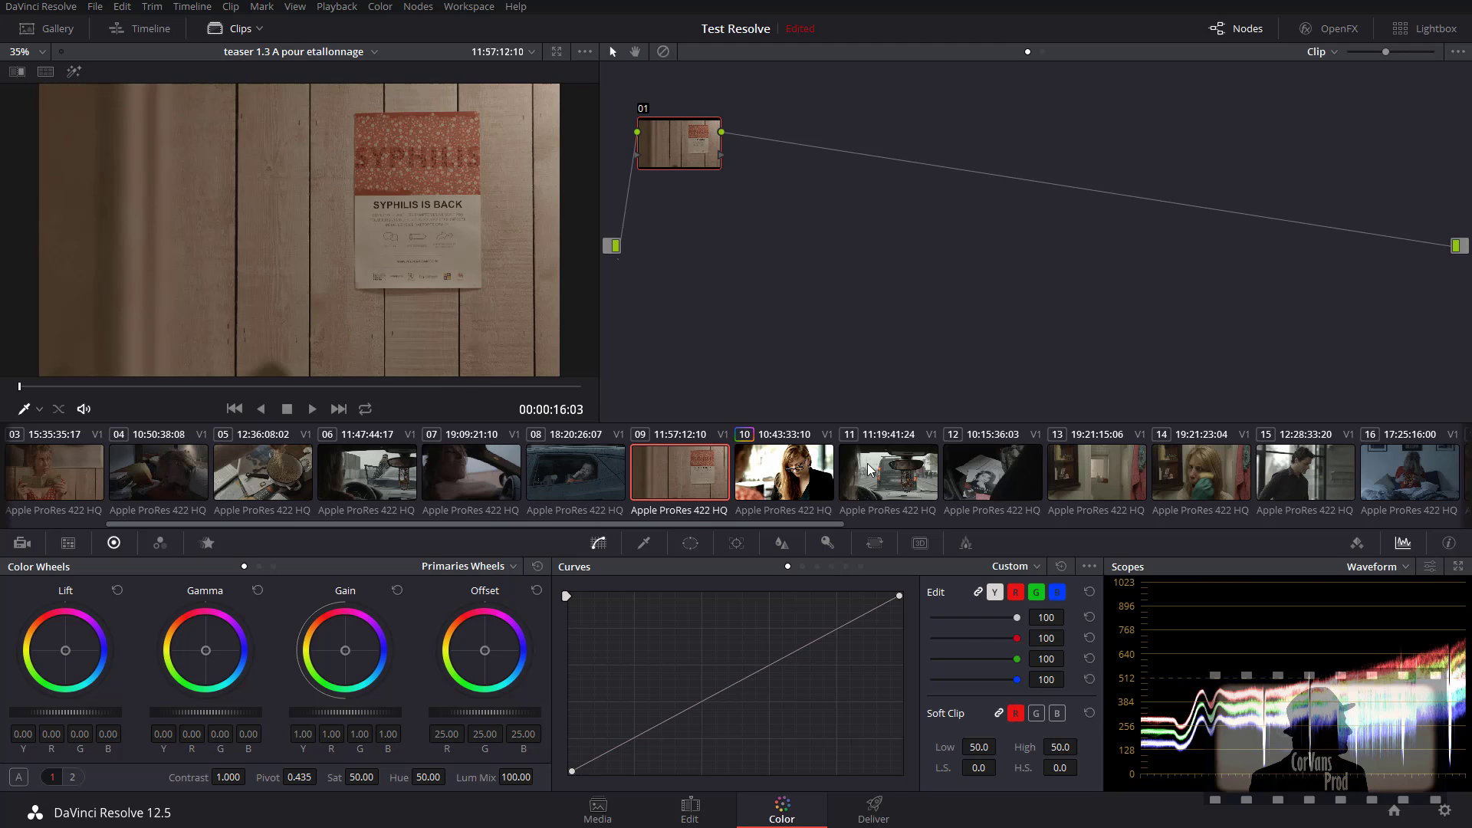
# Step: With clip 10 current, add a serial node to the timeline-level graph and place it farther from the source input
pyautogui.click(815, 476)
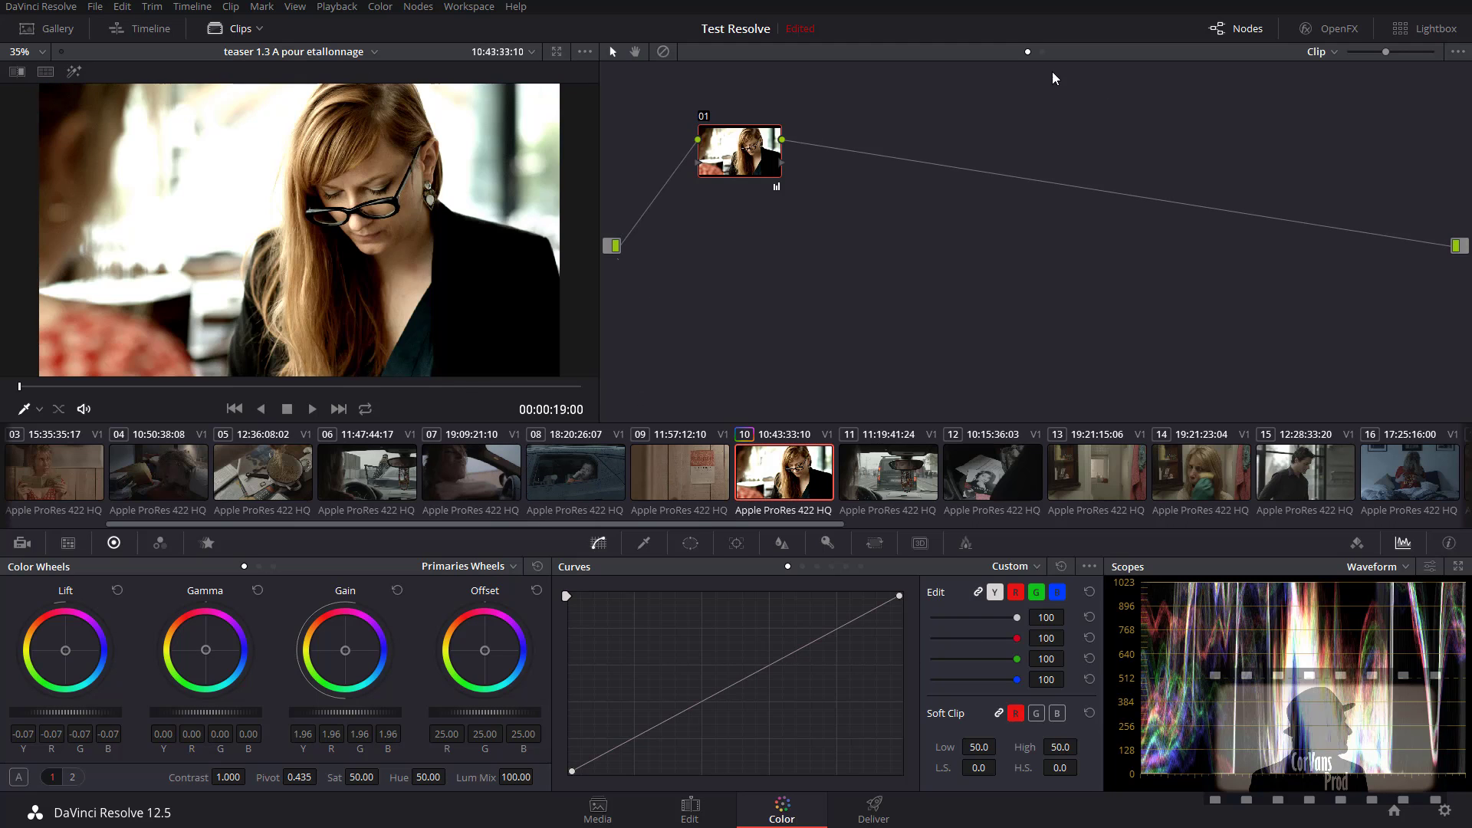
pyautogui.click(1334, 54)
pyautogui.click(1334, 90)
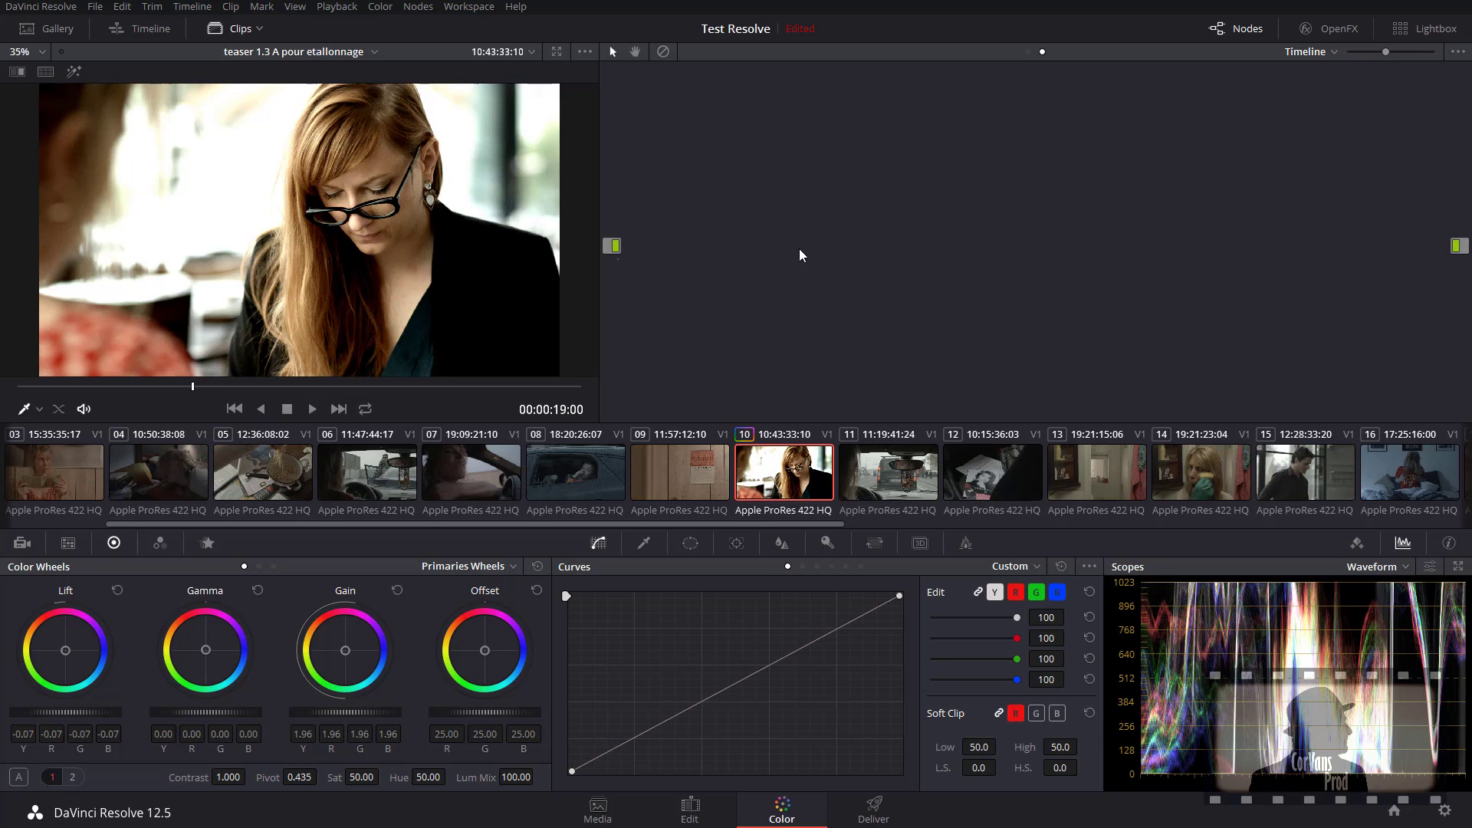
pyautogui.hotkey('alt', 's')
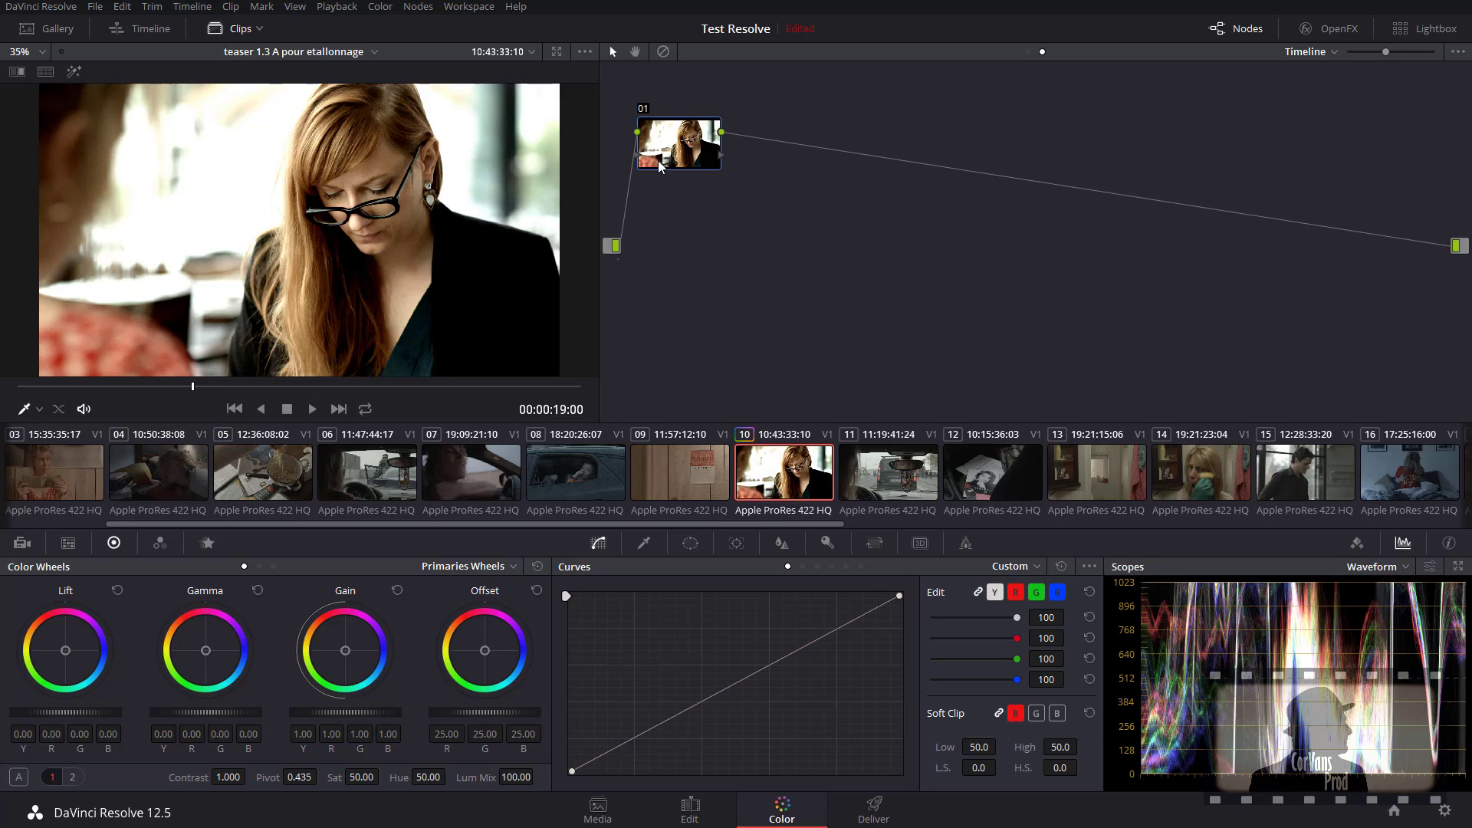
pyautogui.moveTo(665, 155); pyautogui.dragTo(784, 194)
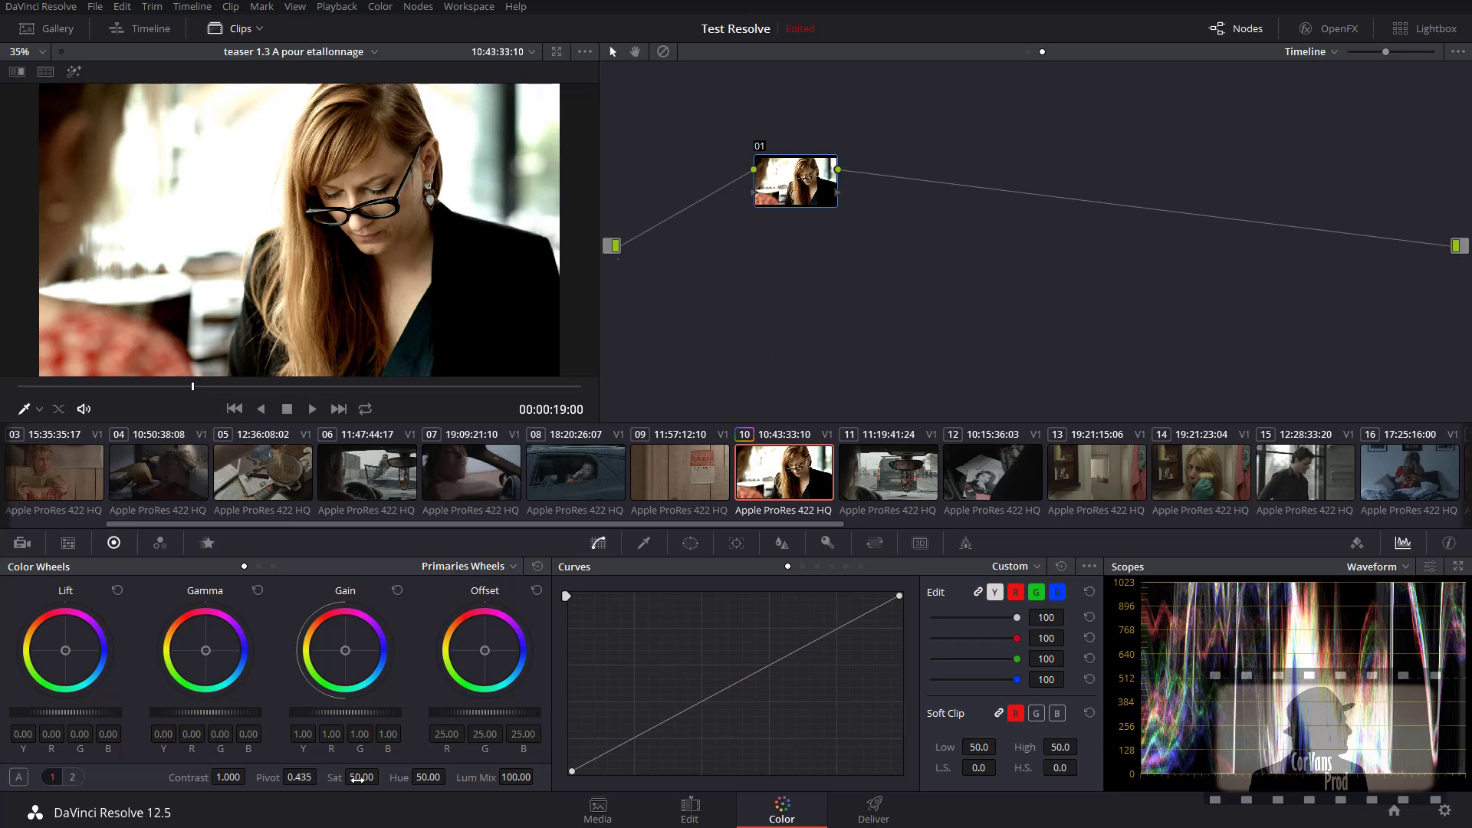
# Step: Grade the timeline node with saturation 26.80, gamma R 0.08, G -0.03, B 0.16, and gain R 0.55, G 1.10, B 1.33
pyautogui.moveTo(358, 777)
pyautogui.mouseDown()
pyautogui.moveTo(320, 778)
pyautogui.moveTo(361, 777)
pyautogui.mouseUp()
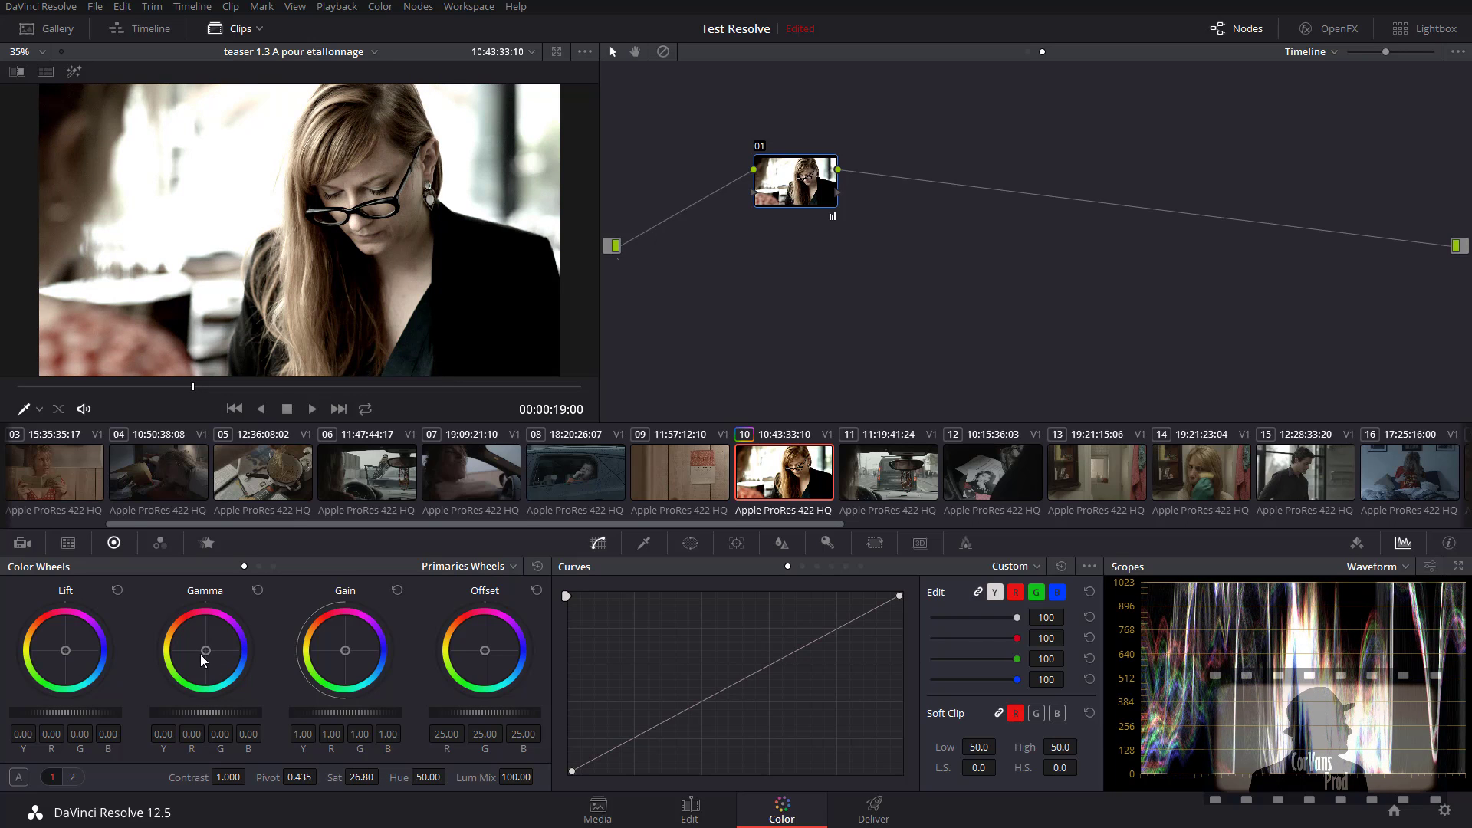
pyautogui.moveTo(207, 653); pyautogui.dragTo(252, 642)
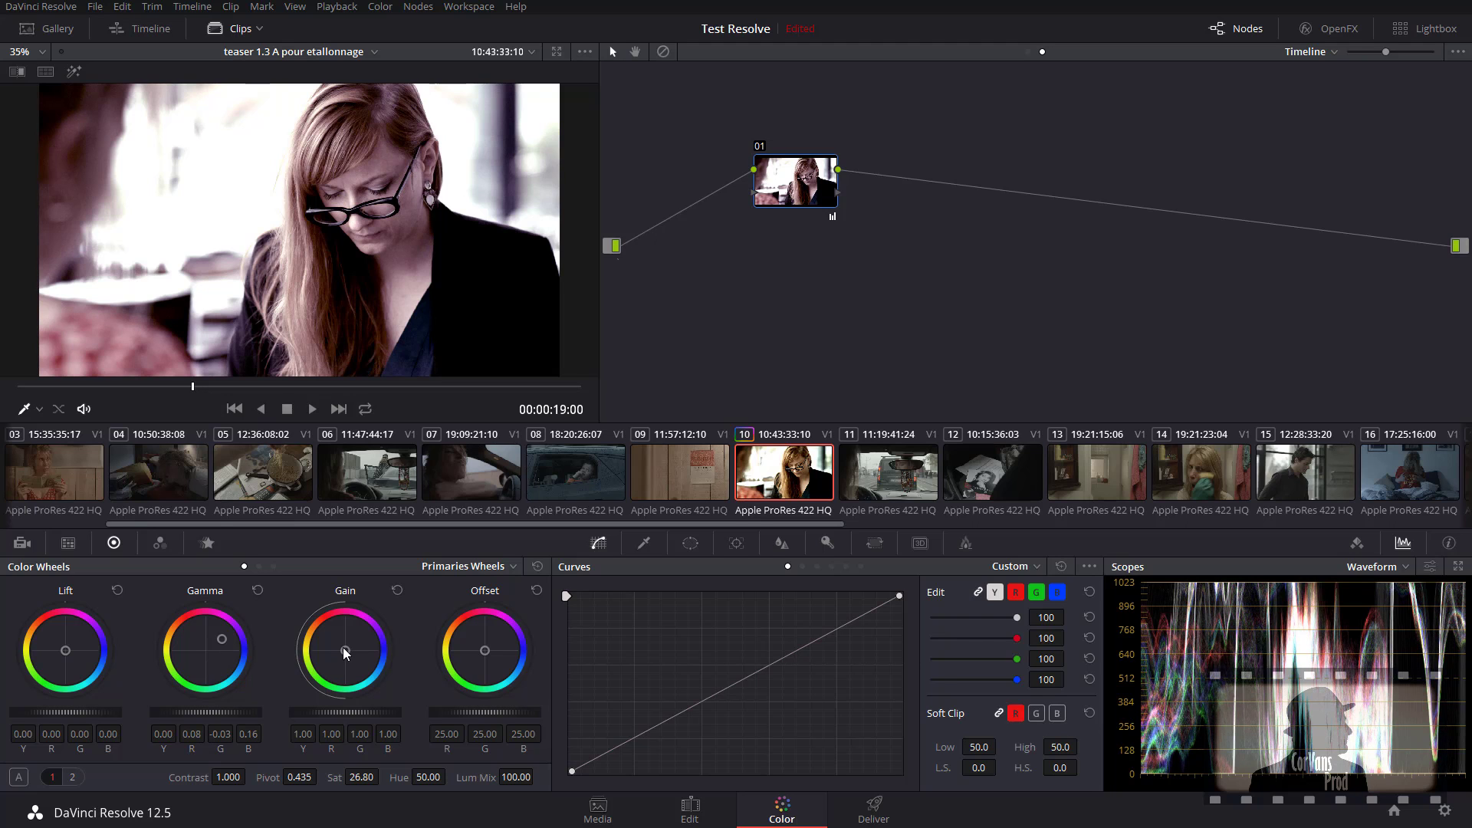
pyautogui.moveTo(343, 647); pyautogui.dragTo(351, 661)
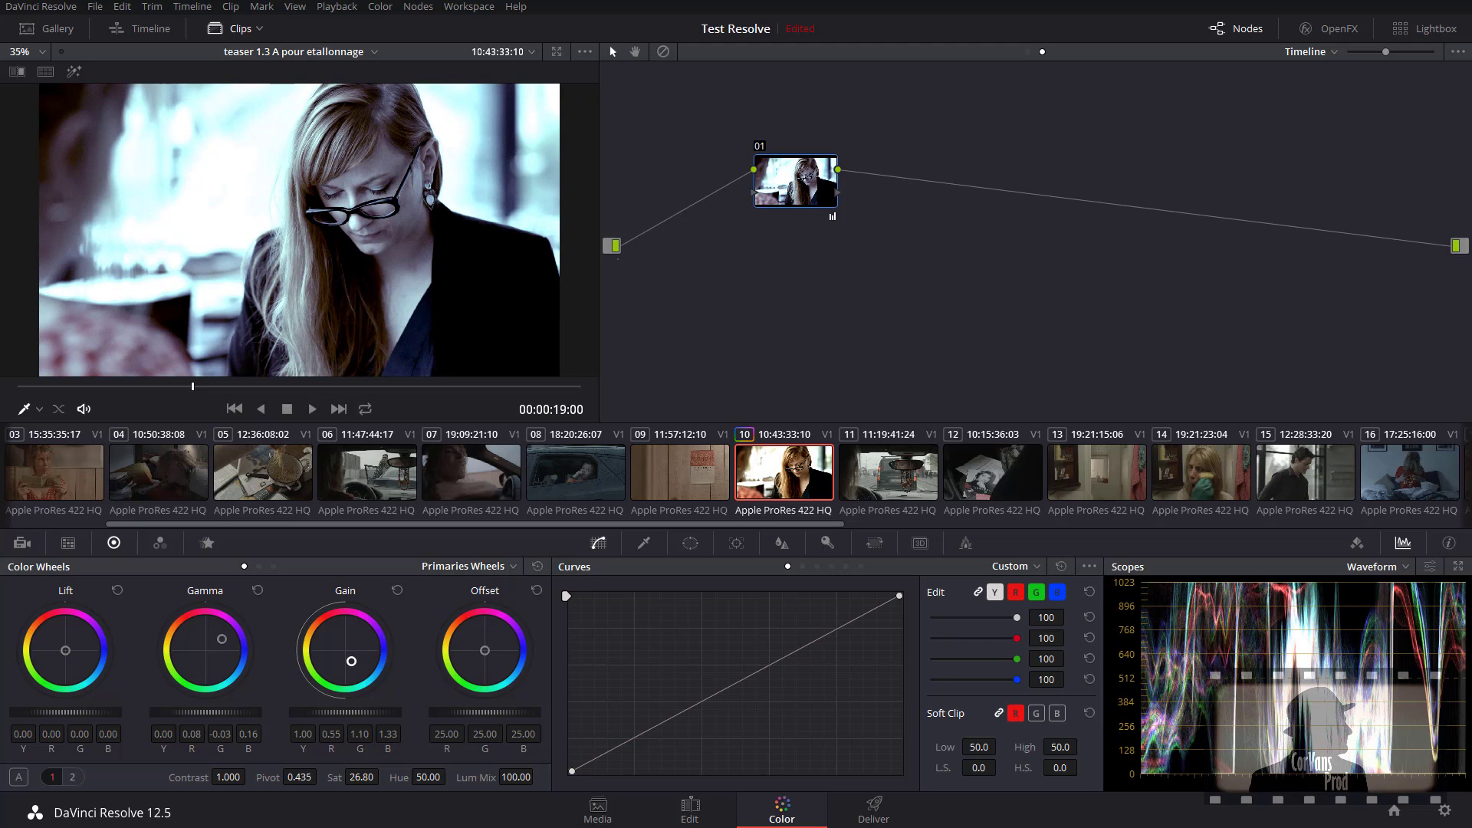
# Step: Go through clips 8, 7, 5 and 4 to check whether the timeline-level grade affects them
pyautogui.click(541, 471)
pyautogui.click(469, 470)
pyautogui.click(263, 472)
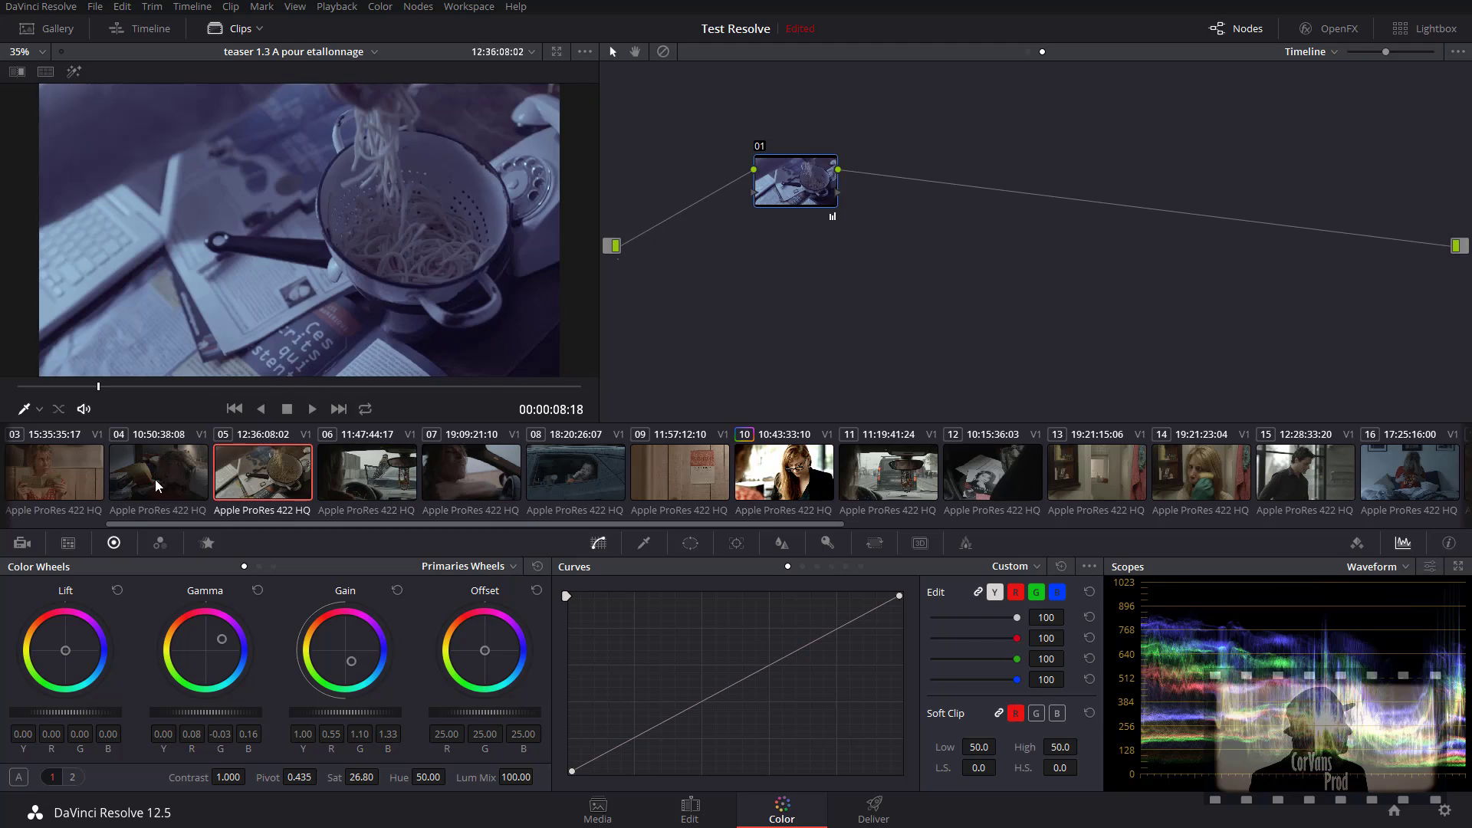
pyautogui.click(155, 480)
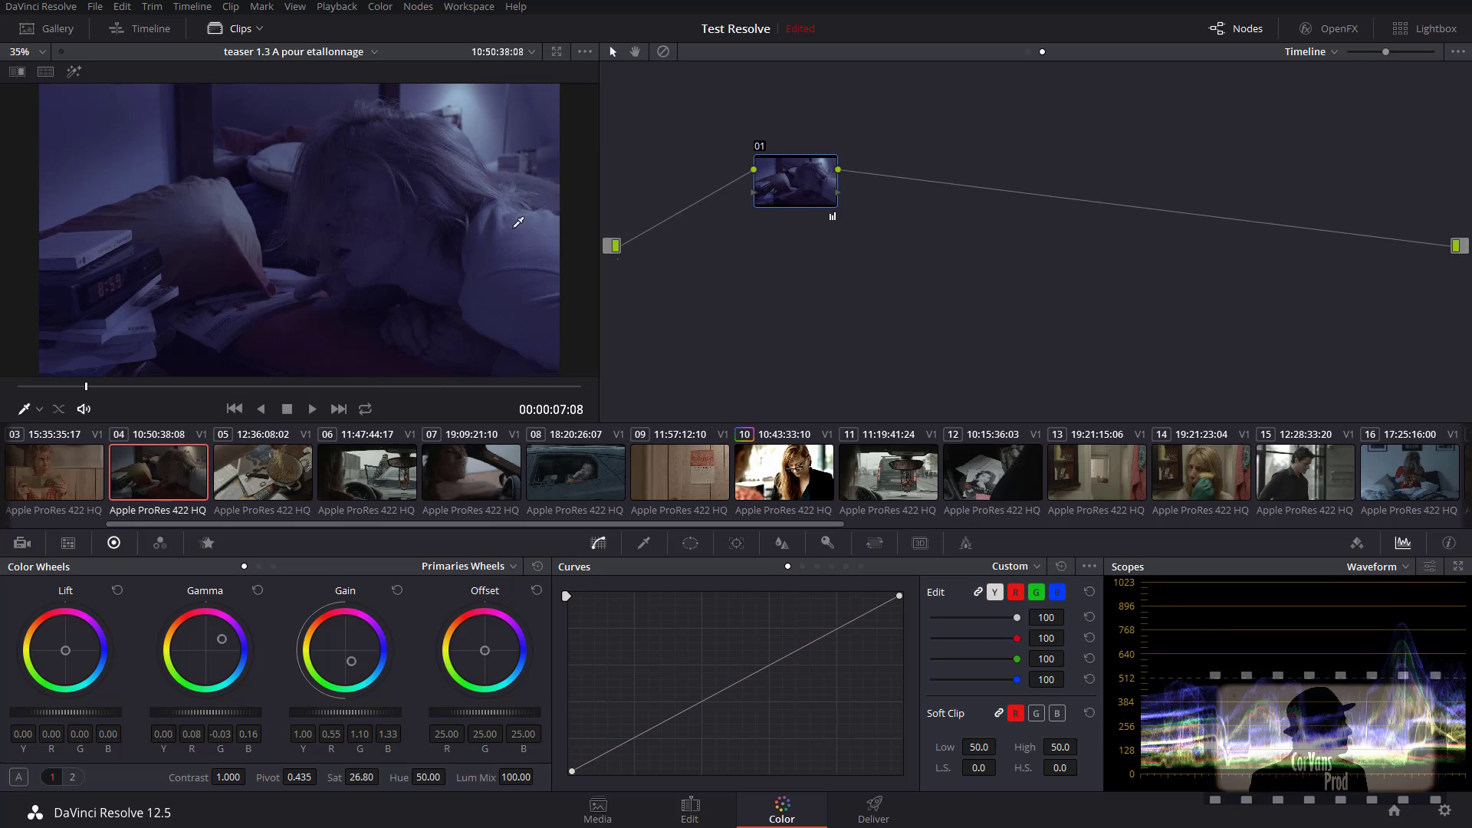
pyautogui.click(760, 147)
pyautogui.click(760, 147)
pyautogui.scroll(3, 333, 526)
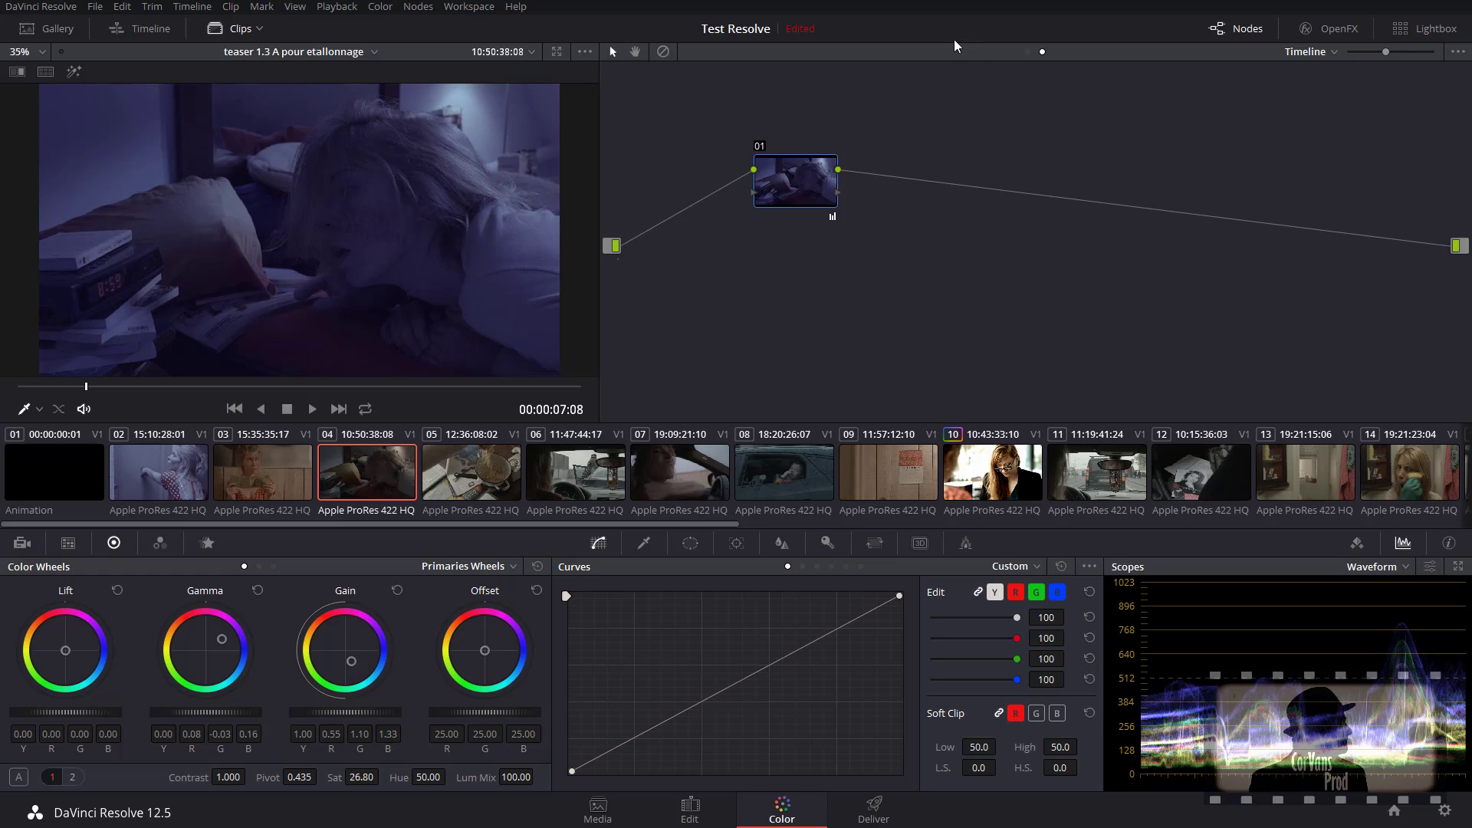
# Step: Show clip 4's clip-level node graph and examine the 3D LUT choices available for its node
pyautogui.click(1028, 51)
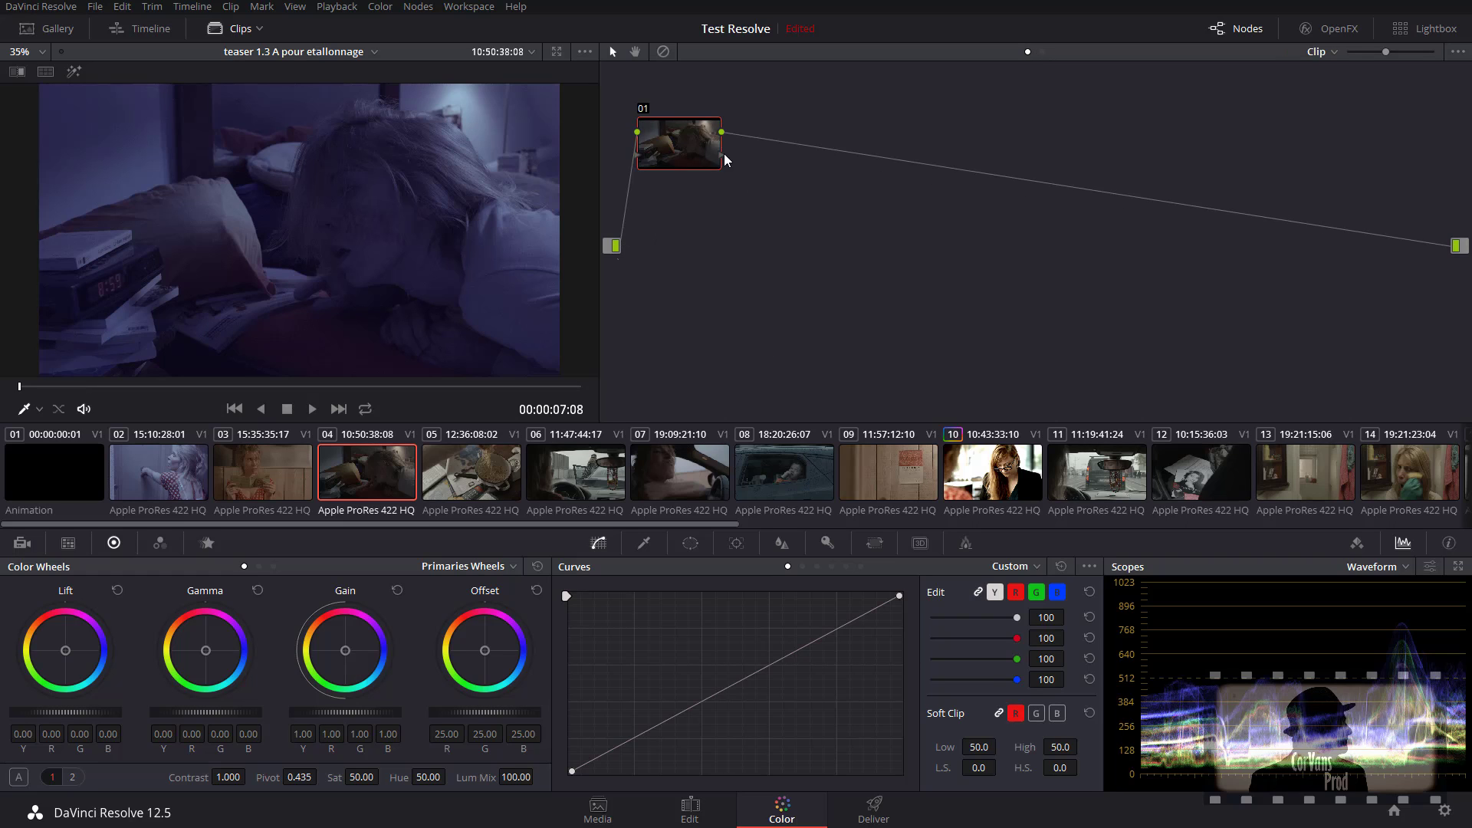
pyautogui.rightClick(676, 154)
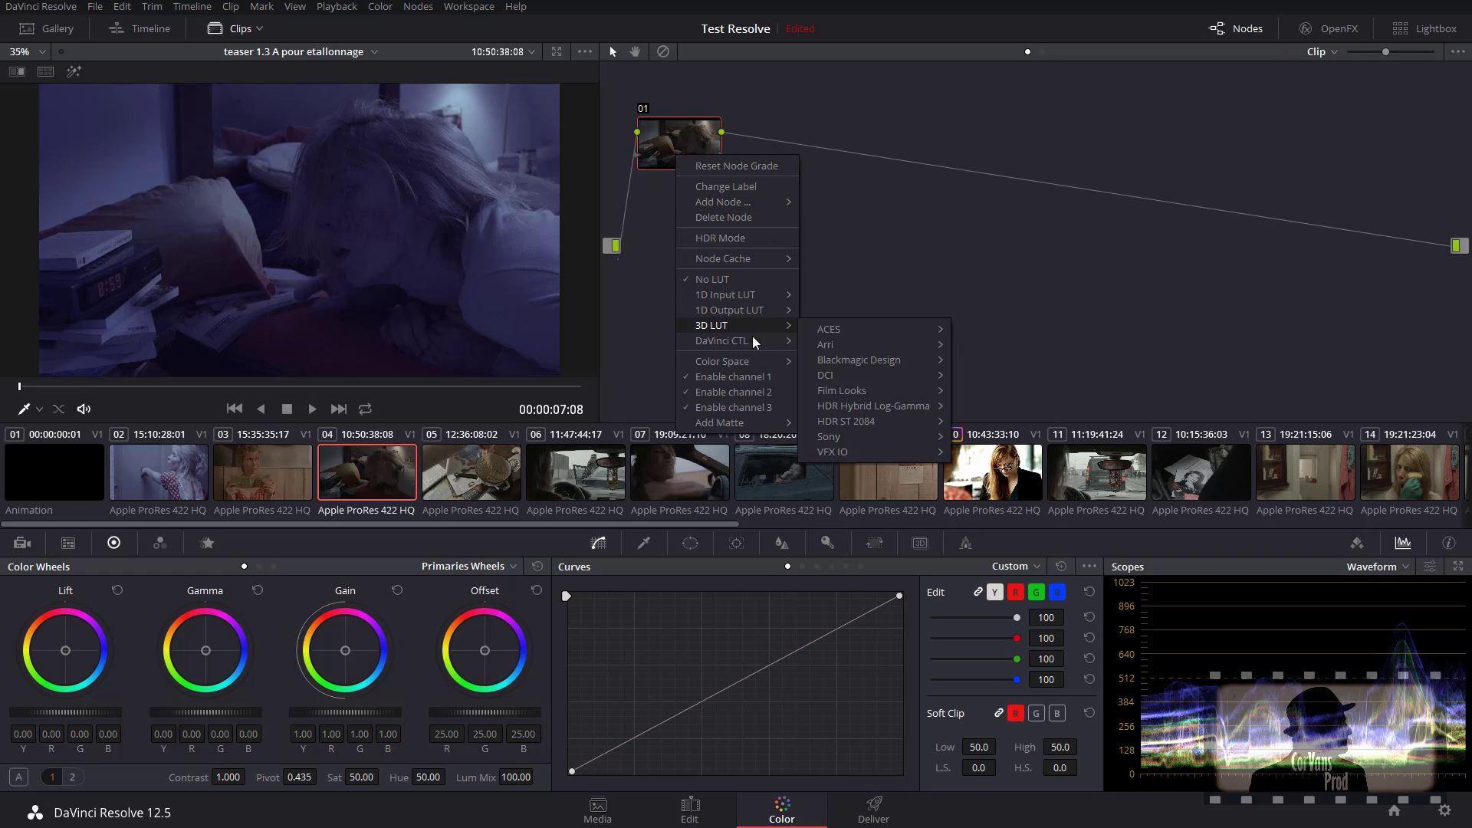
pyautogui.moveTo(753, 333)
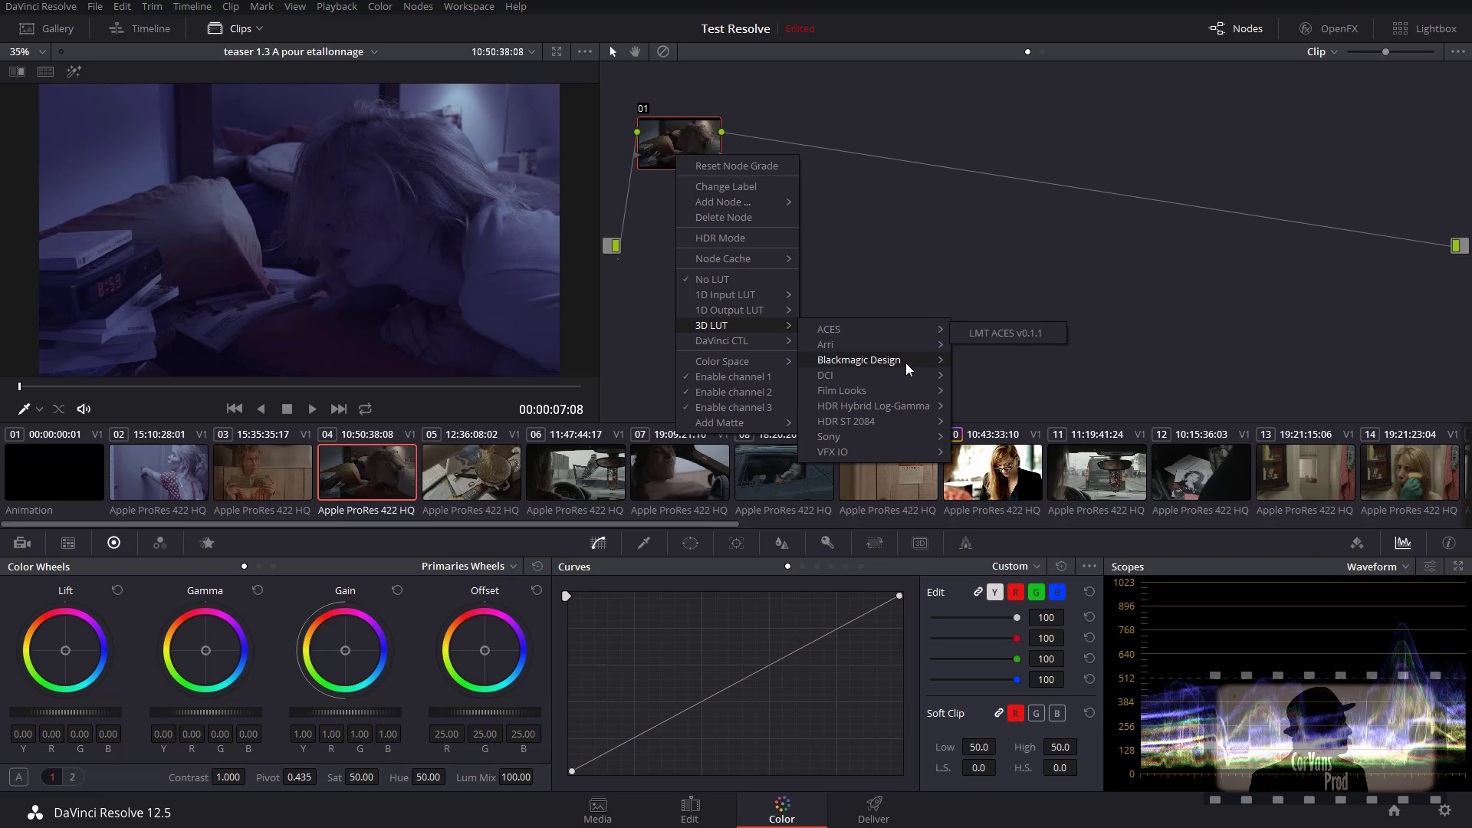
pyautogui.click(909, 234)
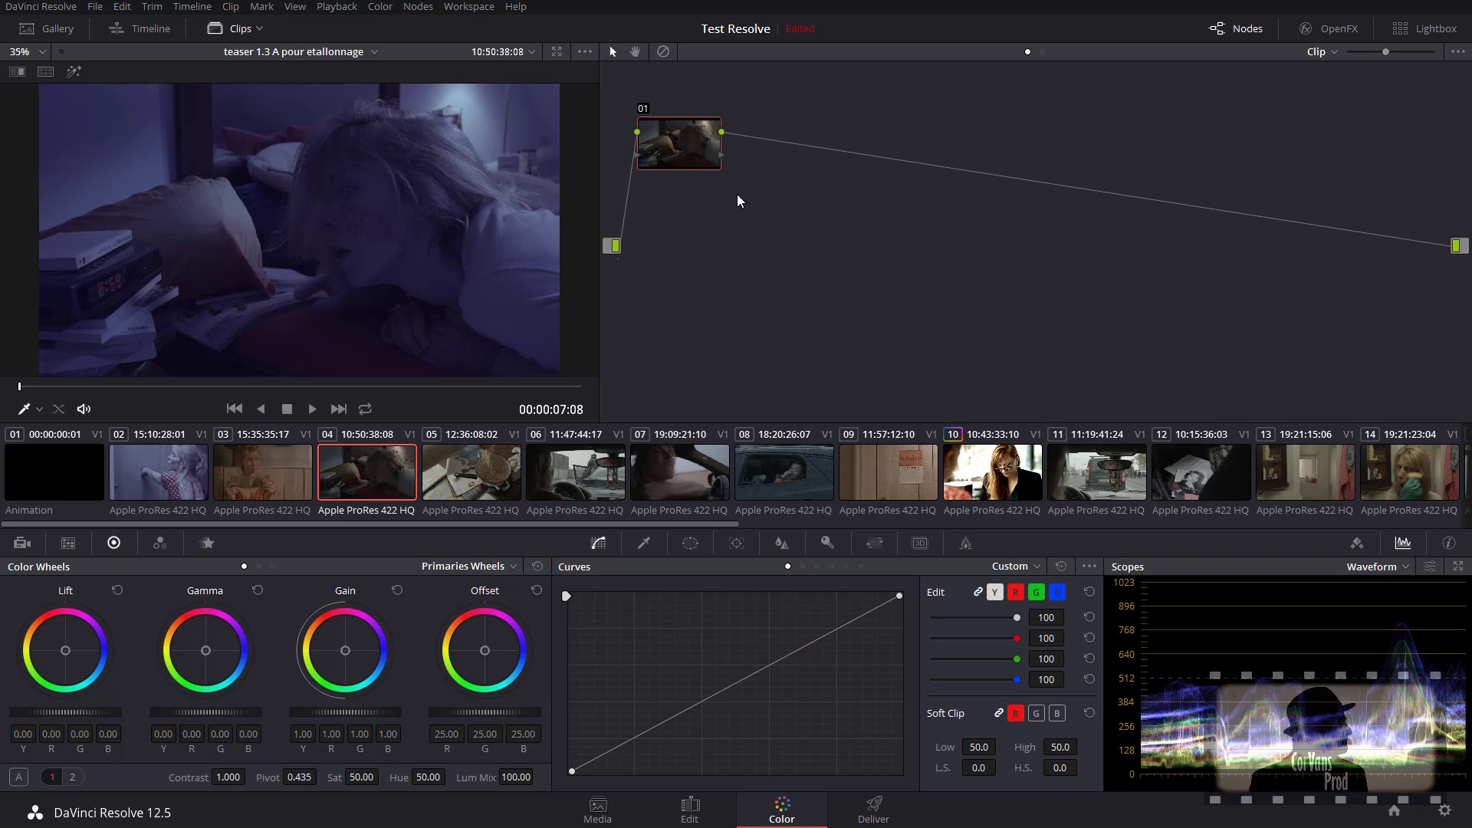
# Step: Compare clip 6's clip-level graph with the timeline-level graph and view the options offered for the timeline node
pyautogui.click(583, 472)
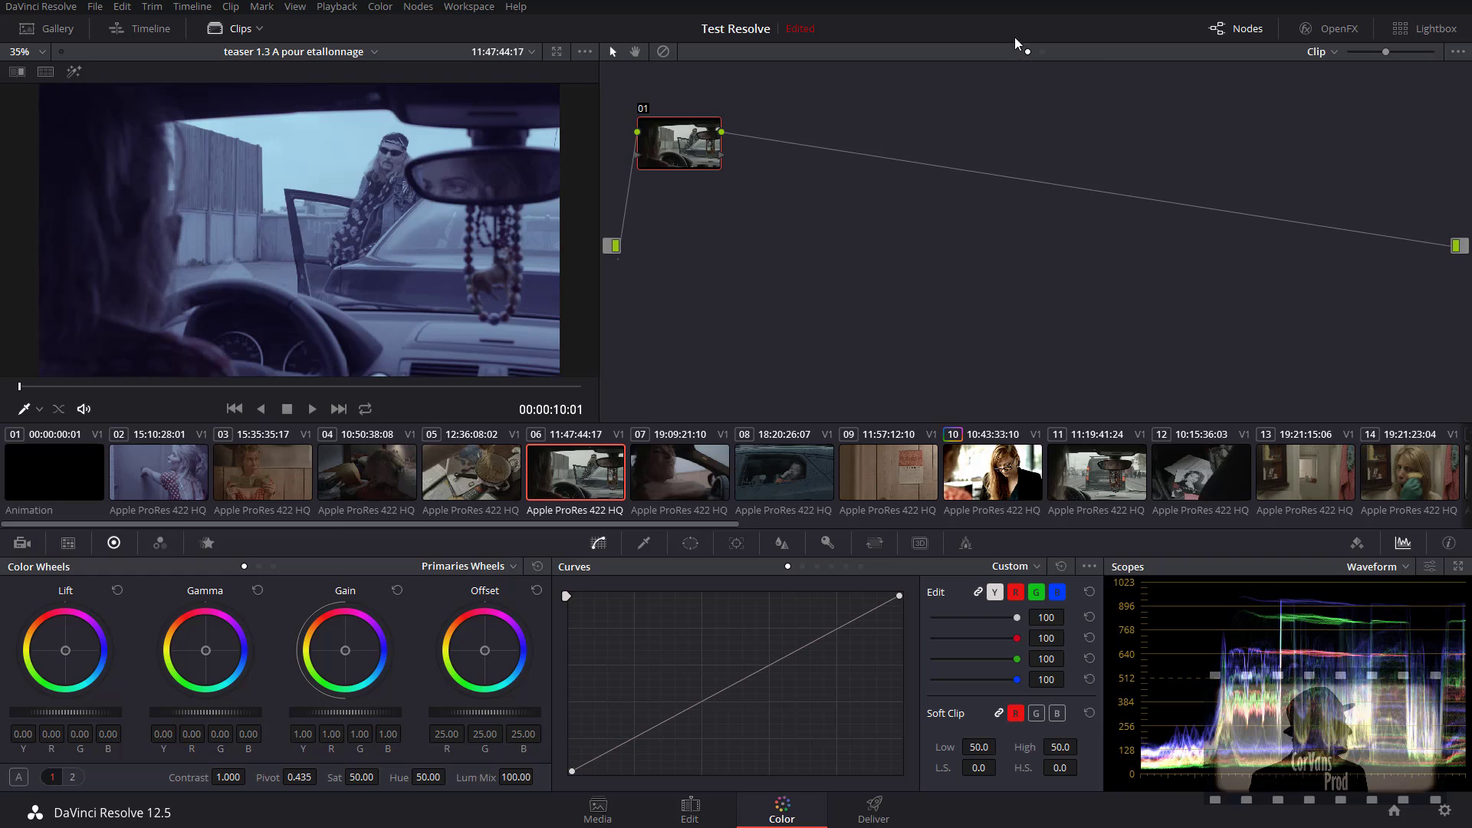
pyautogui.click(1043, 52)
pyautogui.rightClick(818, 185)
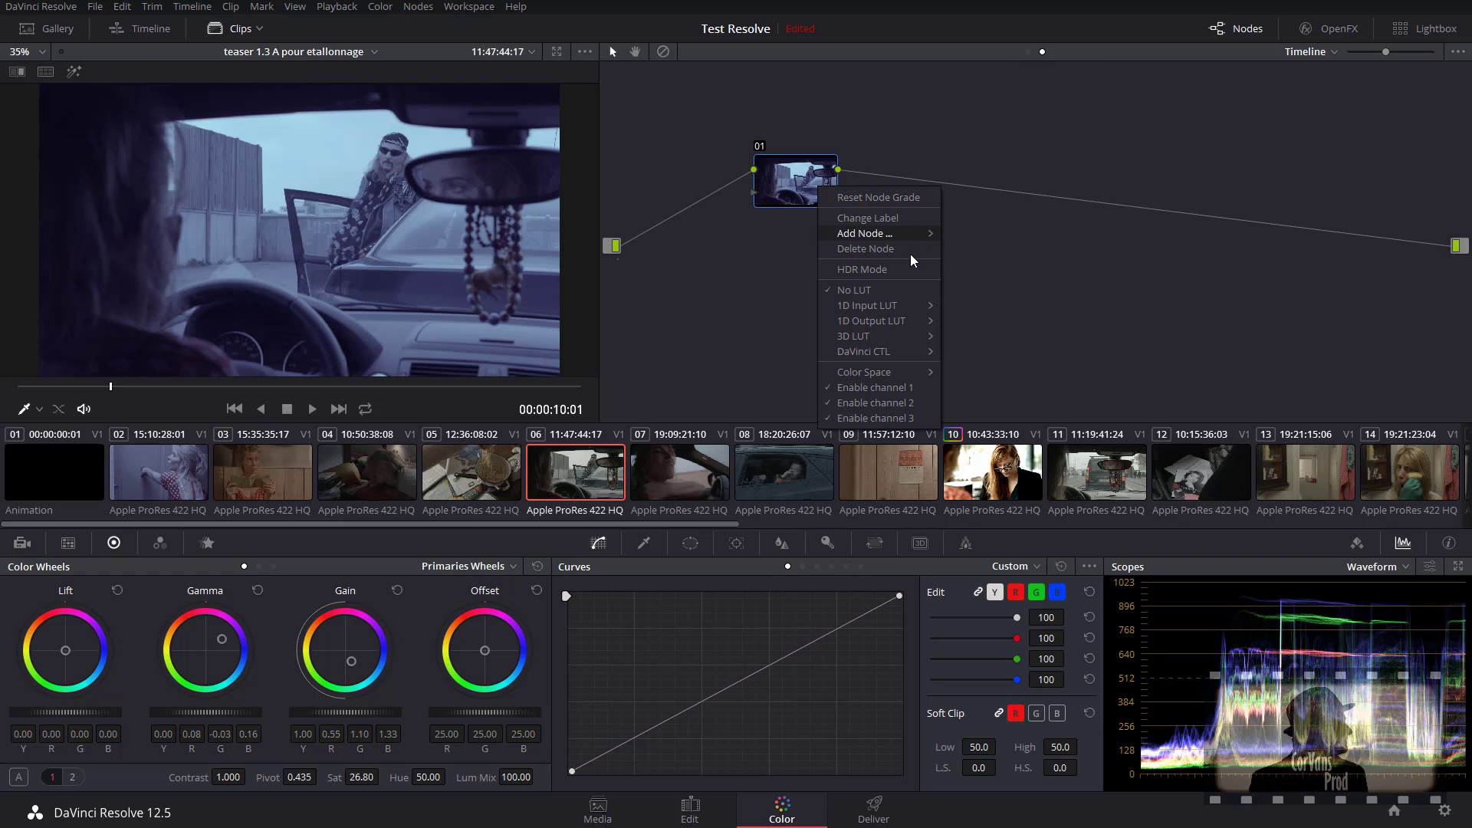
pyautogui.click(992, 344)
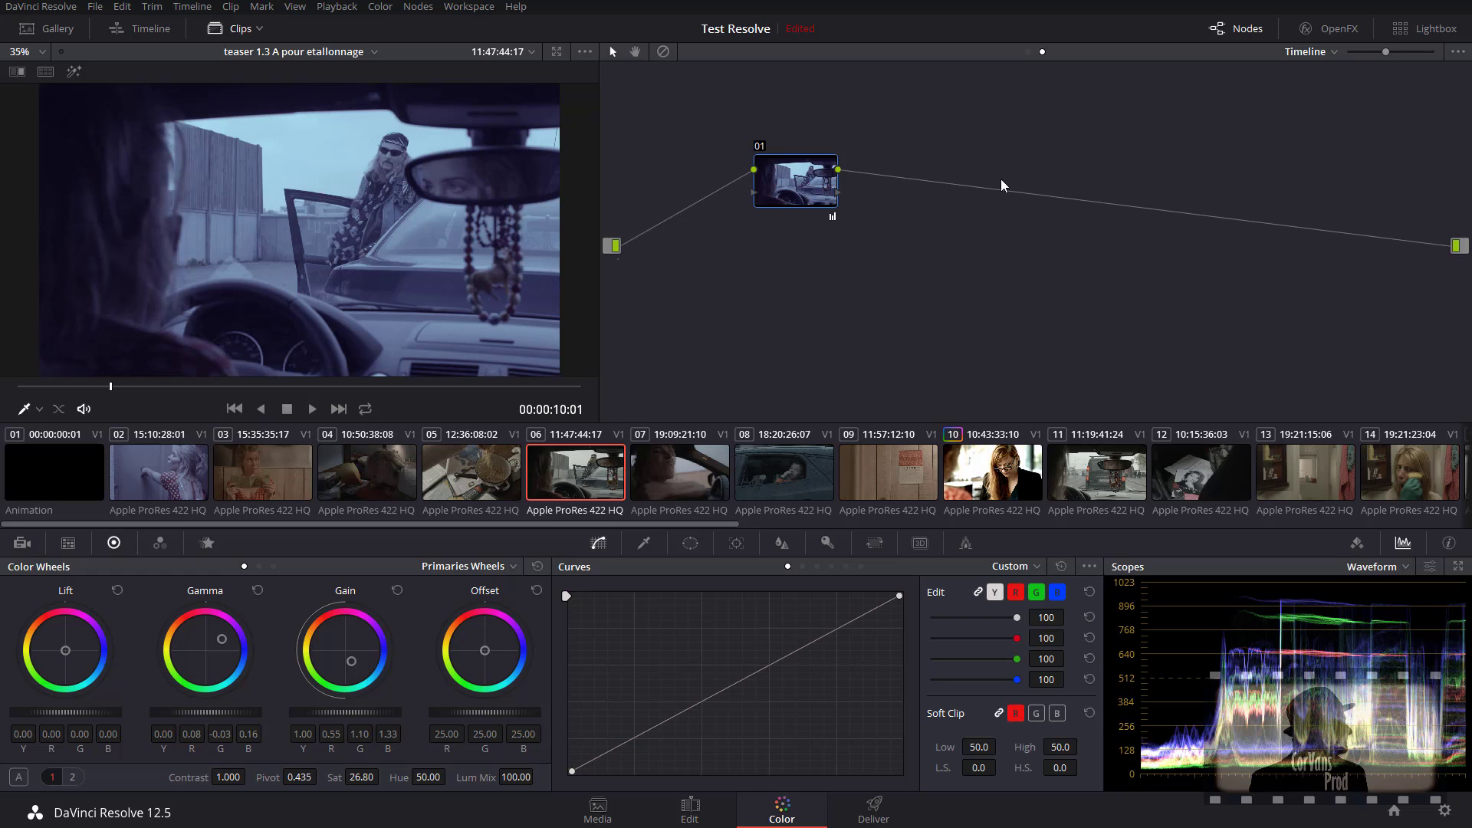
# Step: Return to clip 6's clip-level graph and move node 01 farther from the source input
pyautogui.click(1028, 52)
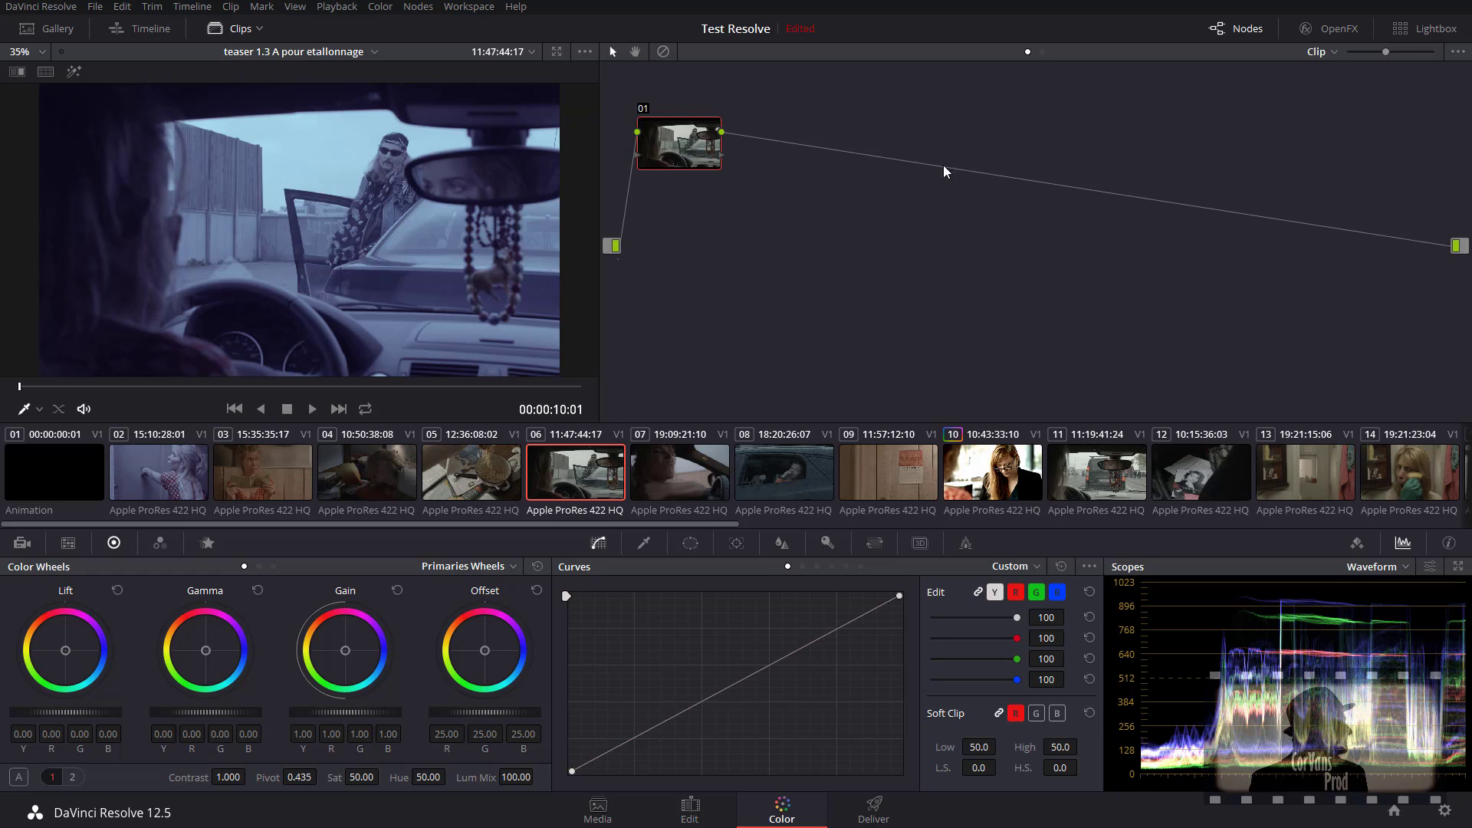
pyautogui.moveTo(665, 150); pyautogui.dragTo(753, 160)
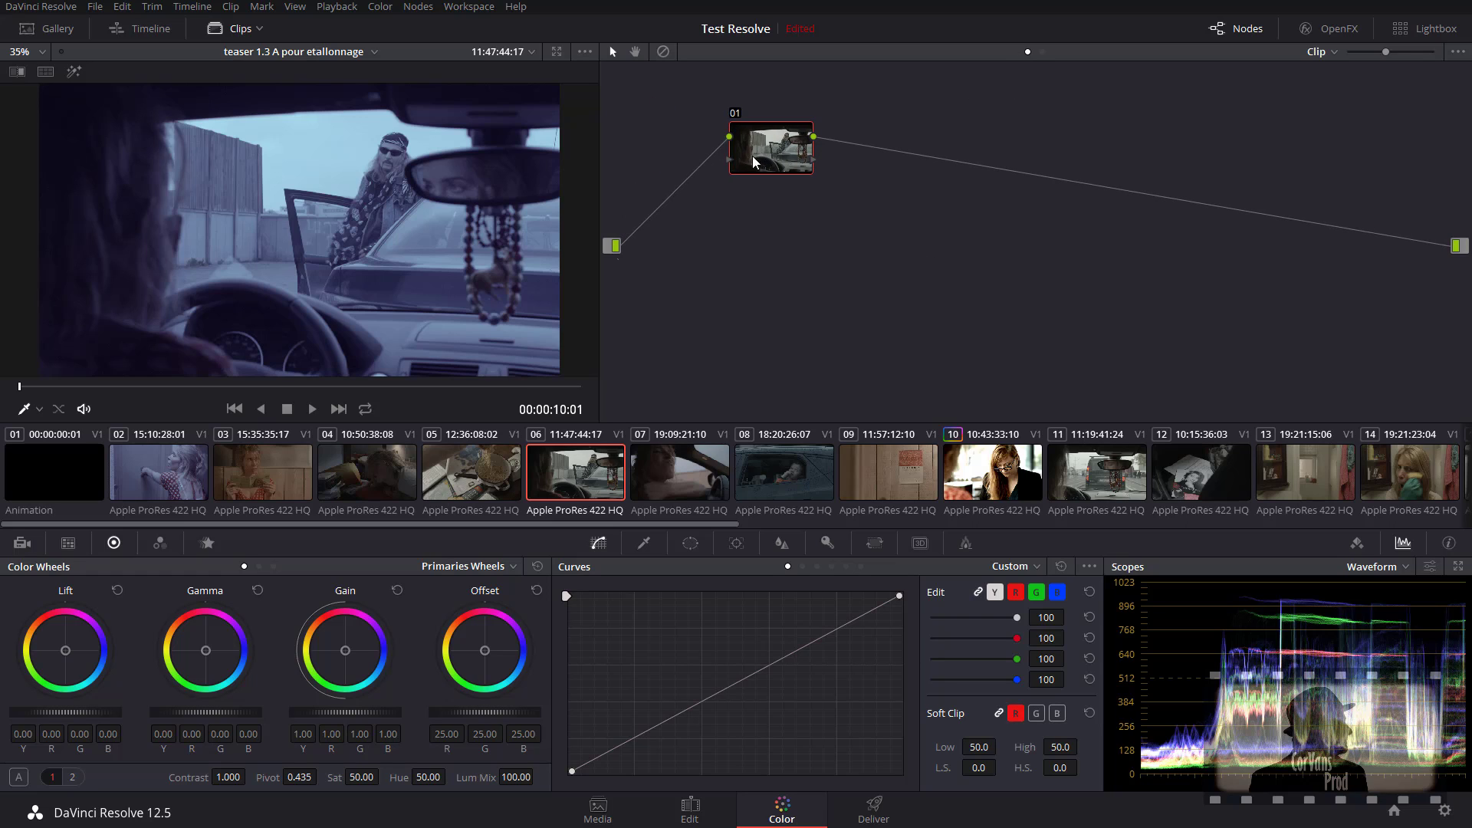